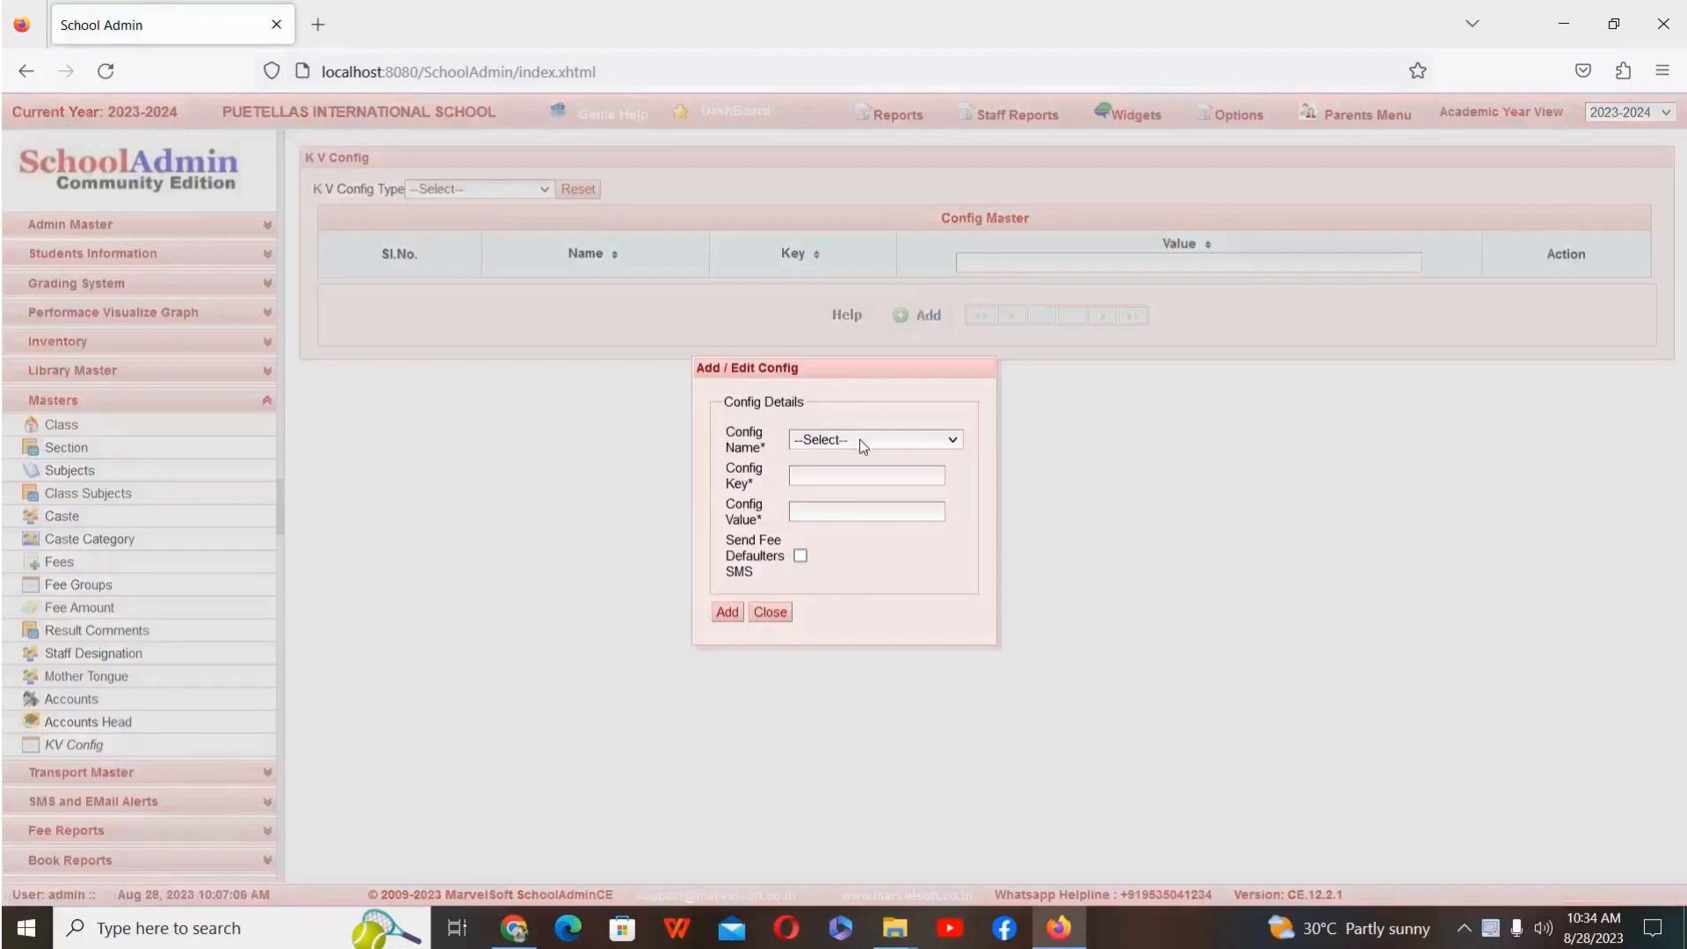
Step: Add a TRANSPORT_SLAB config with key 1 and value Rajajinagar, with Send Fee Defaulters SMS enabled, and close the form
click(861, 446)
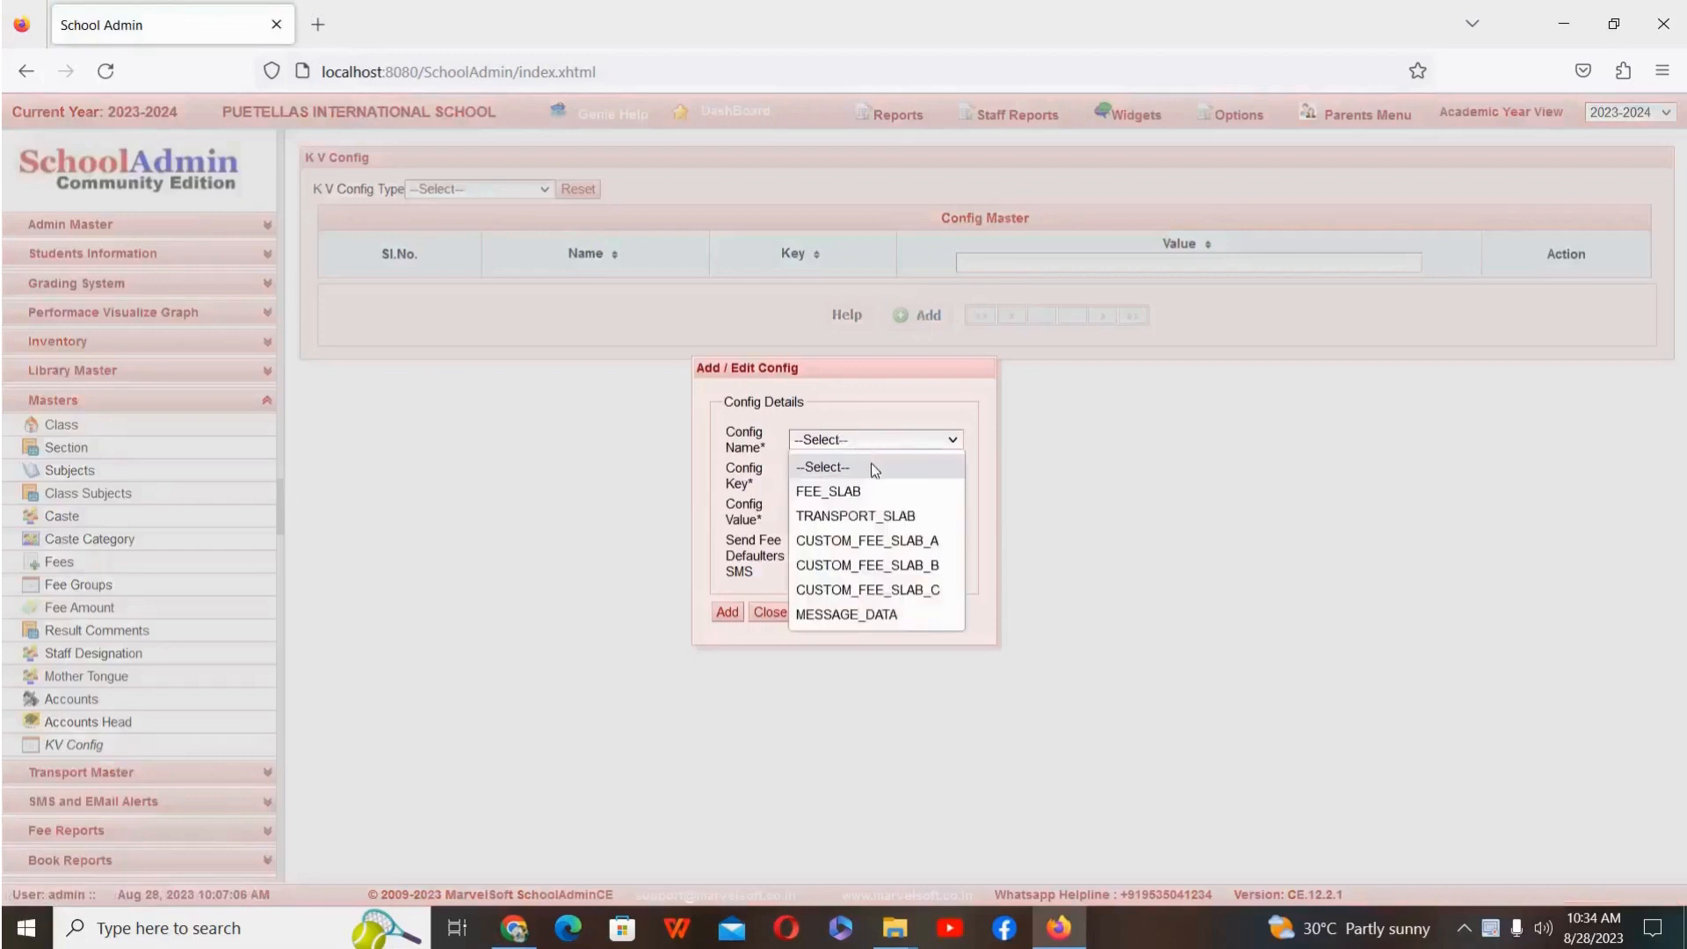
click(884, 515)
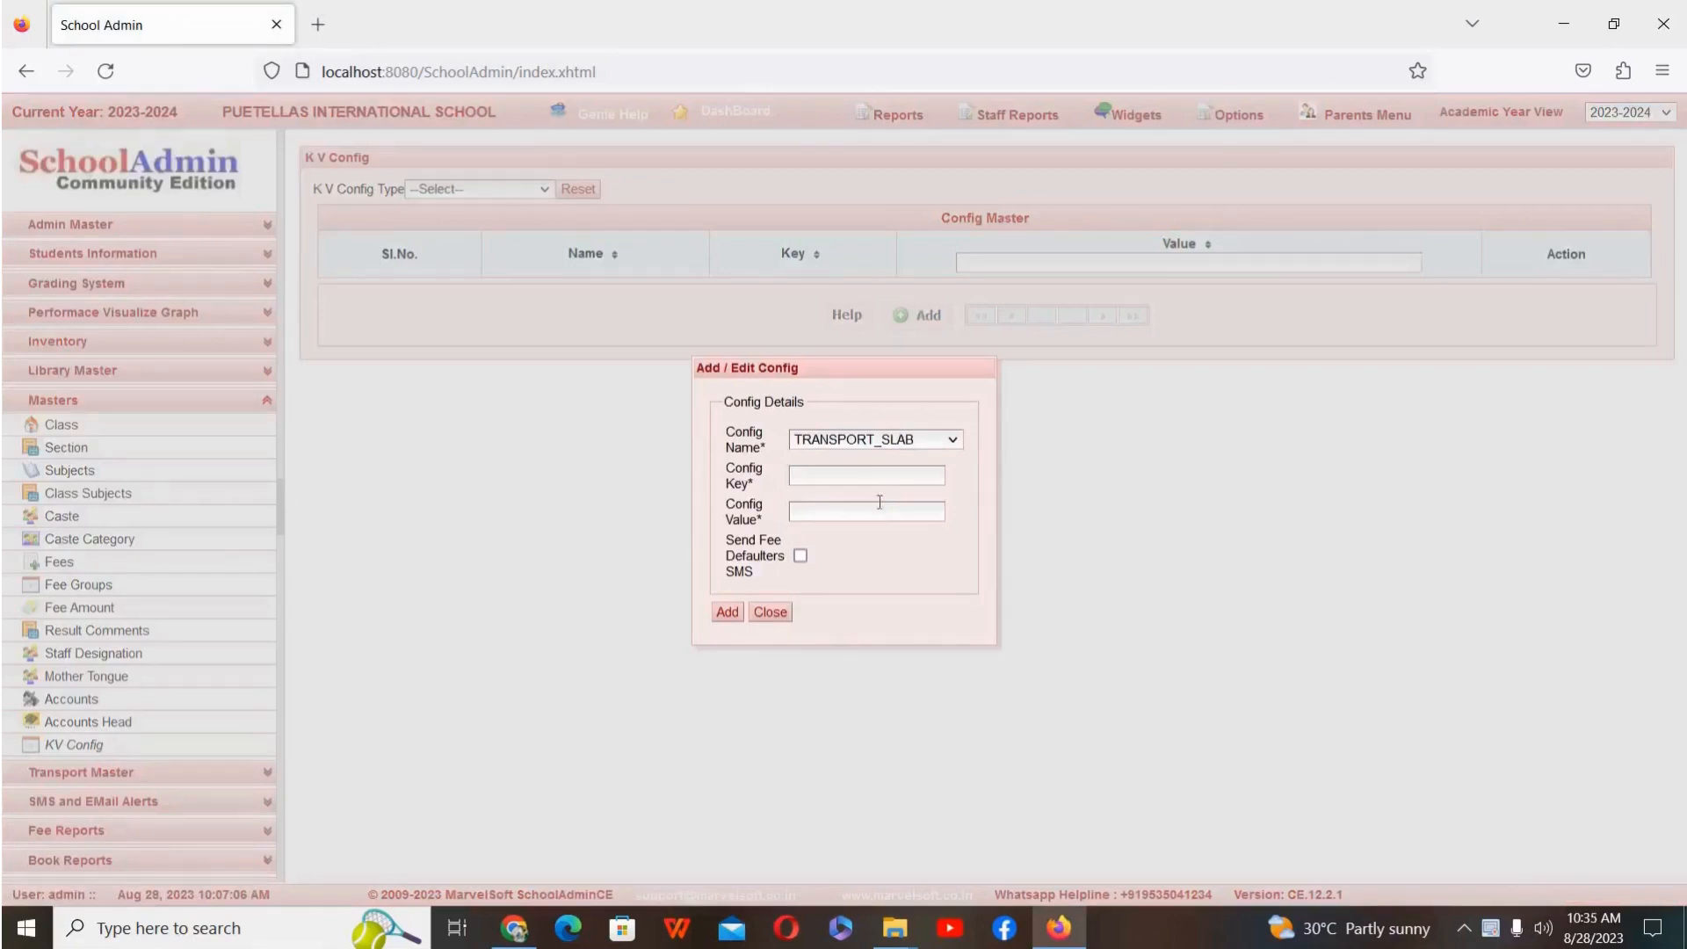
click(880, 472)
click(860, 516)
text(Raja)
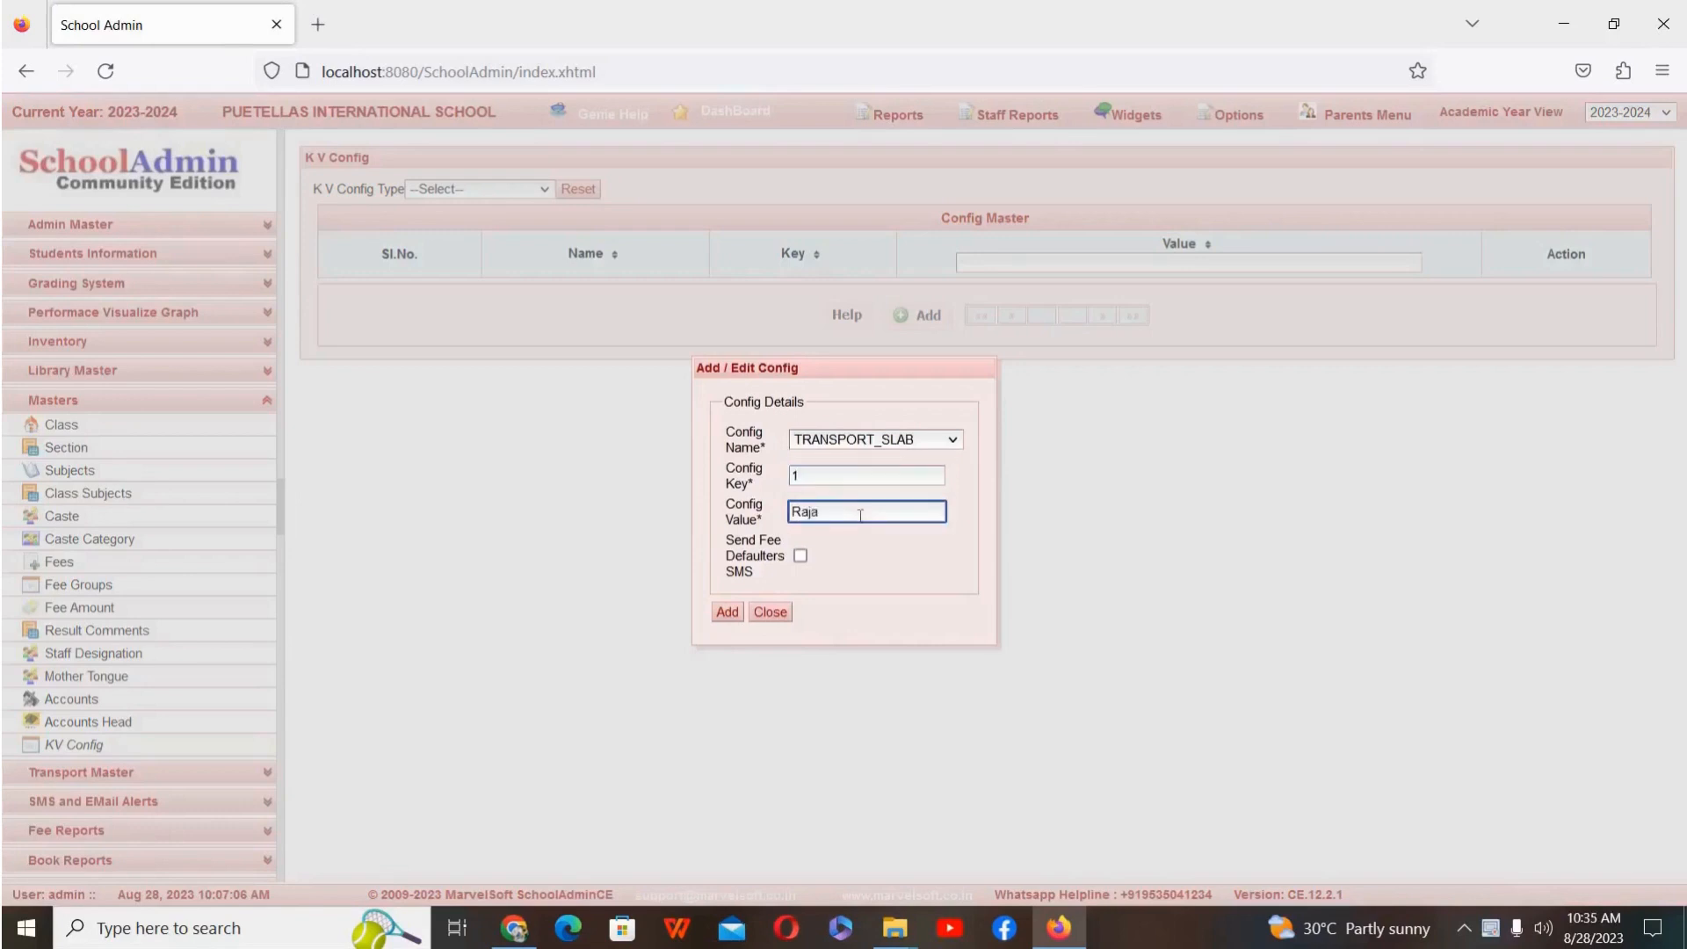
text(jinagar)
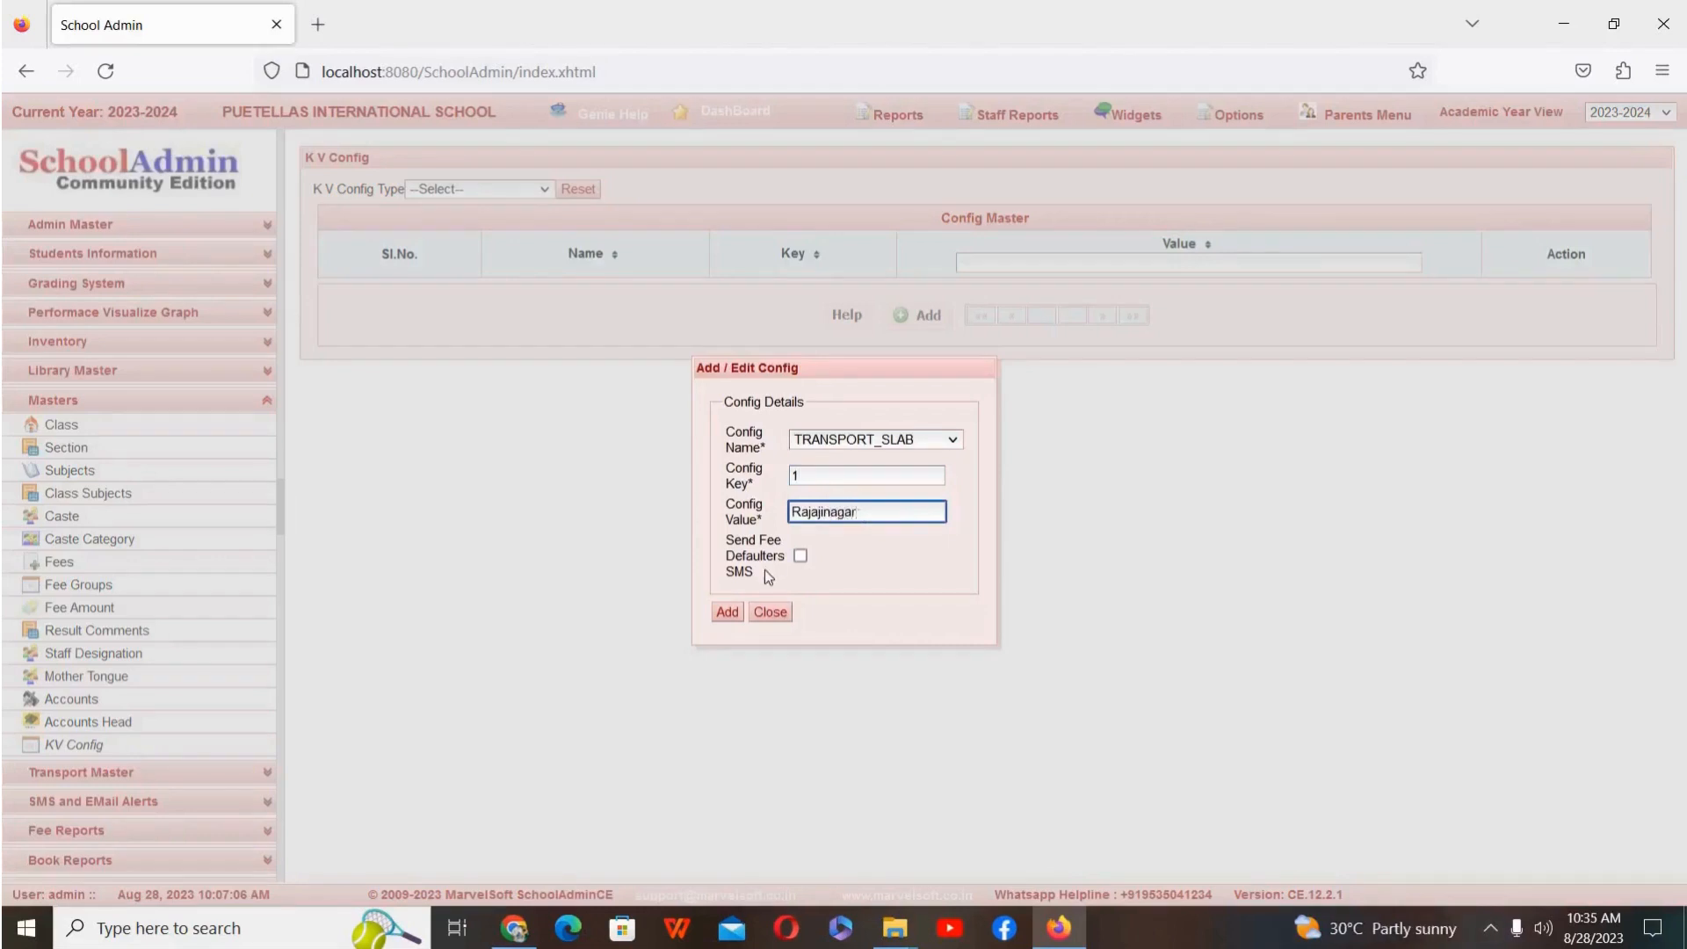
click(801, 557)
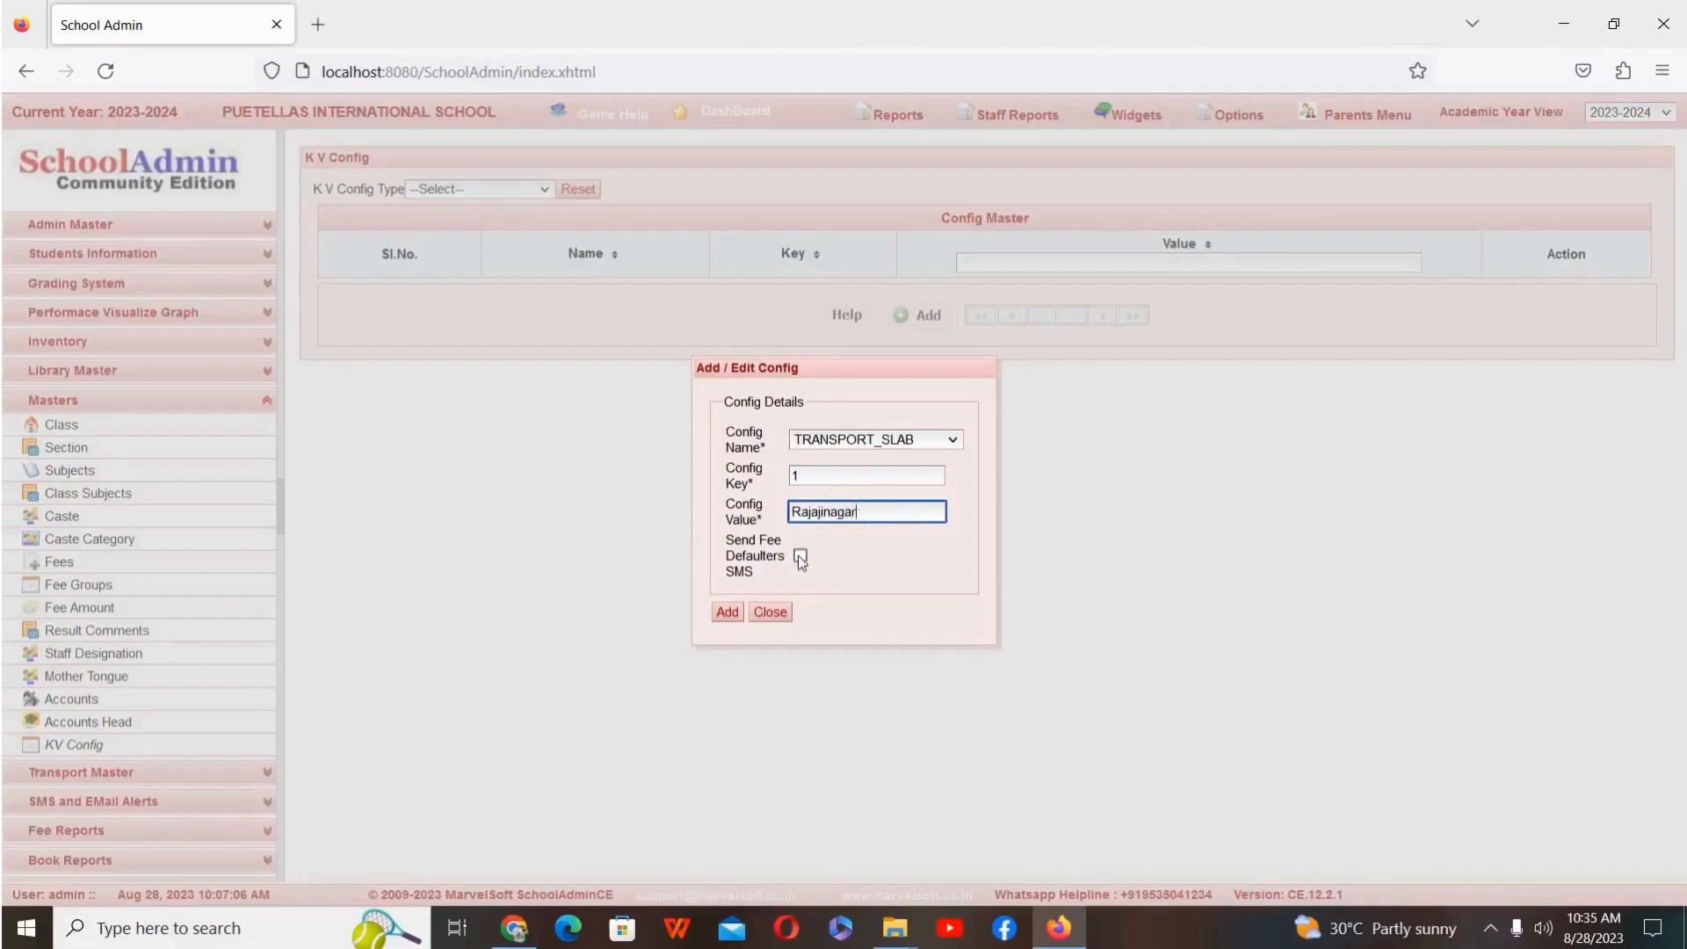
click(728, 612)
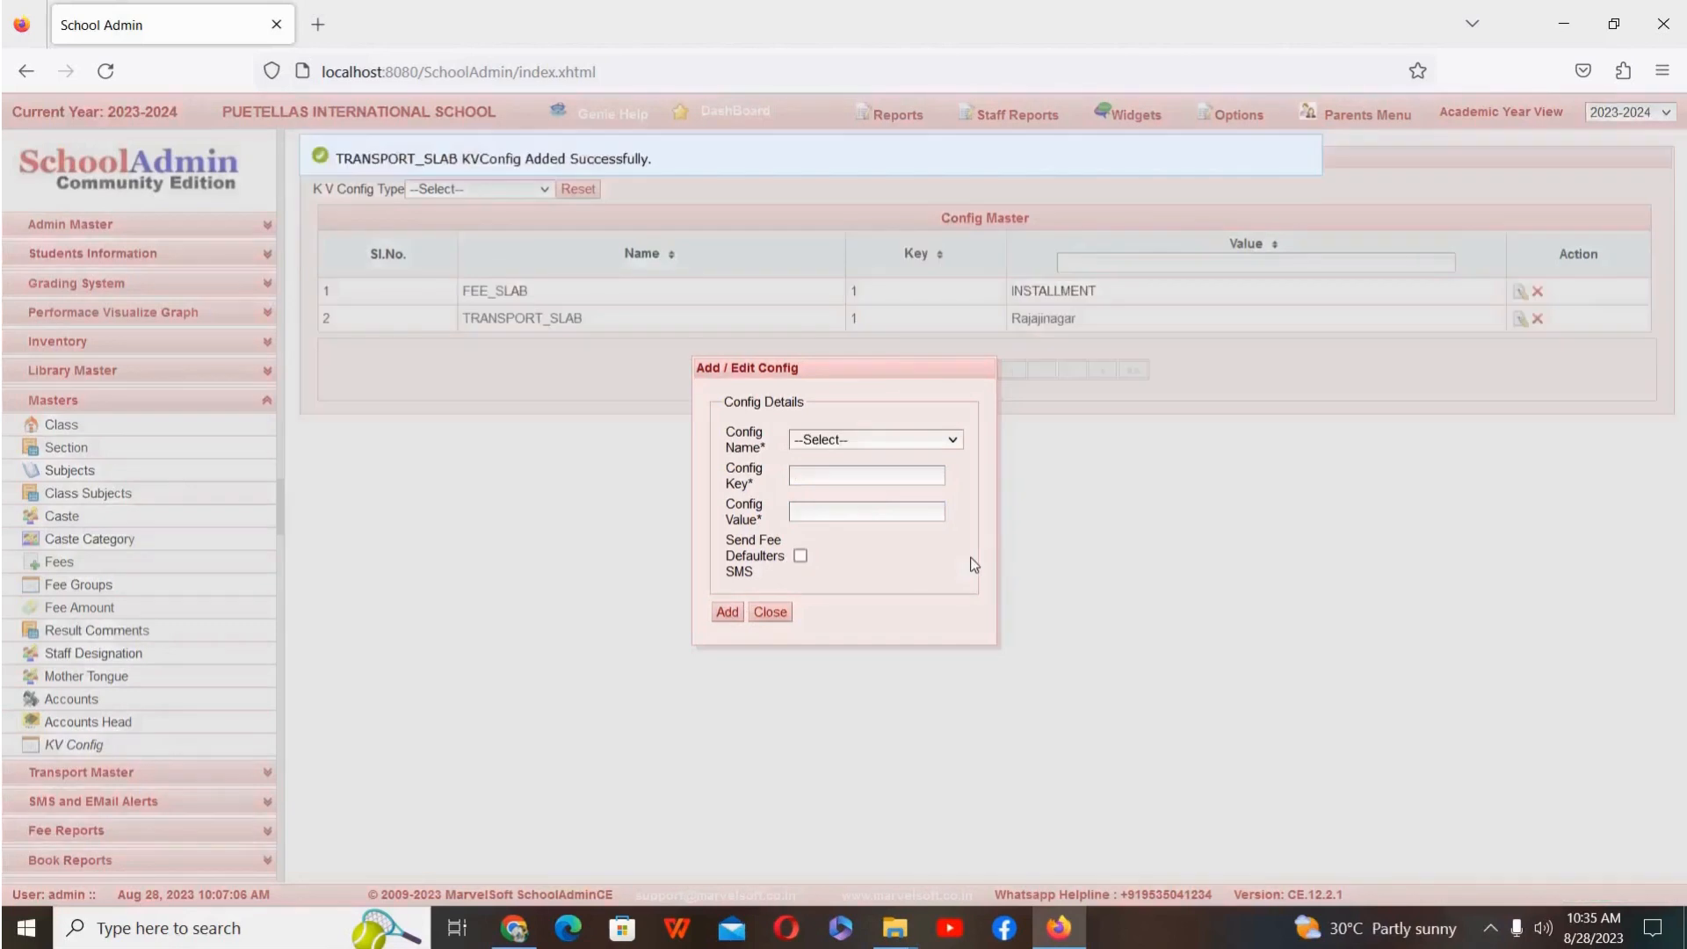
click(775, 609)
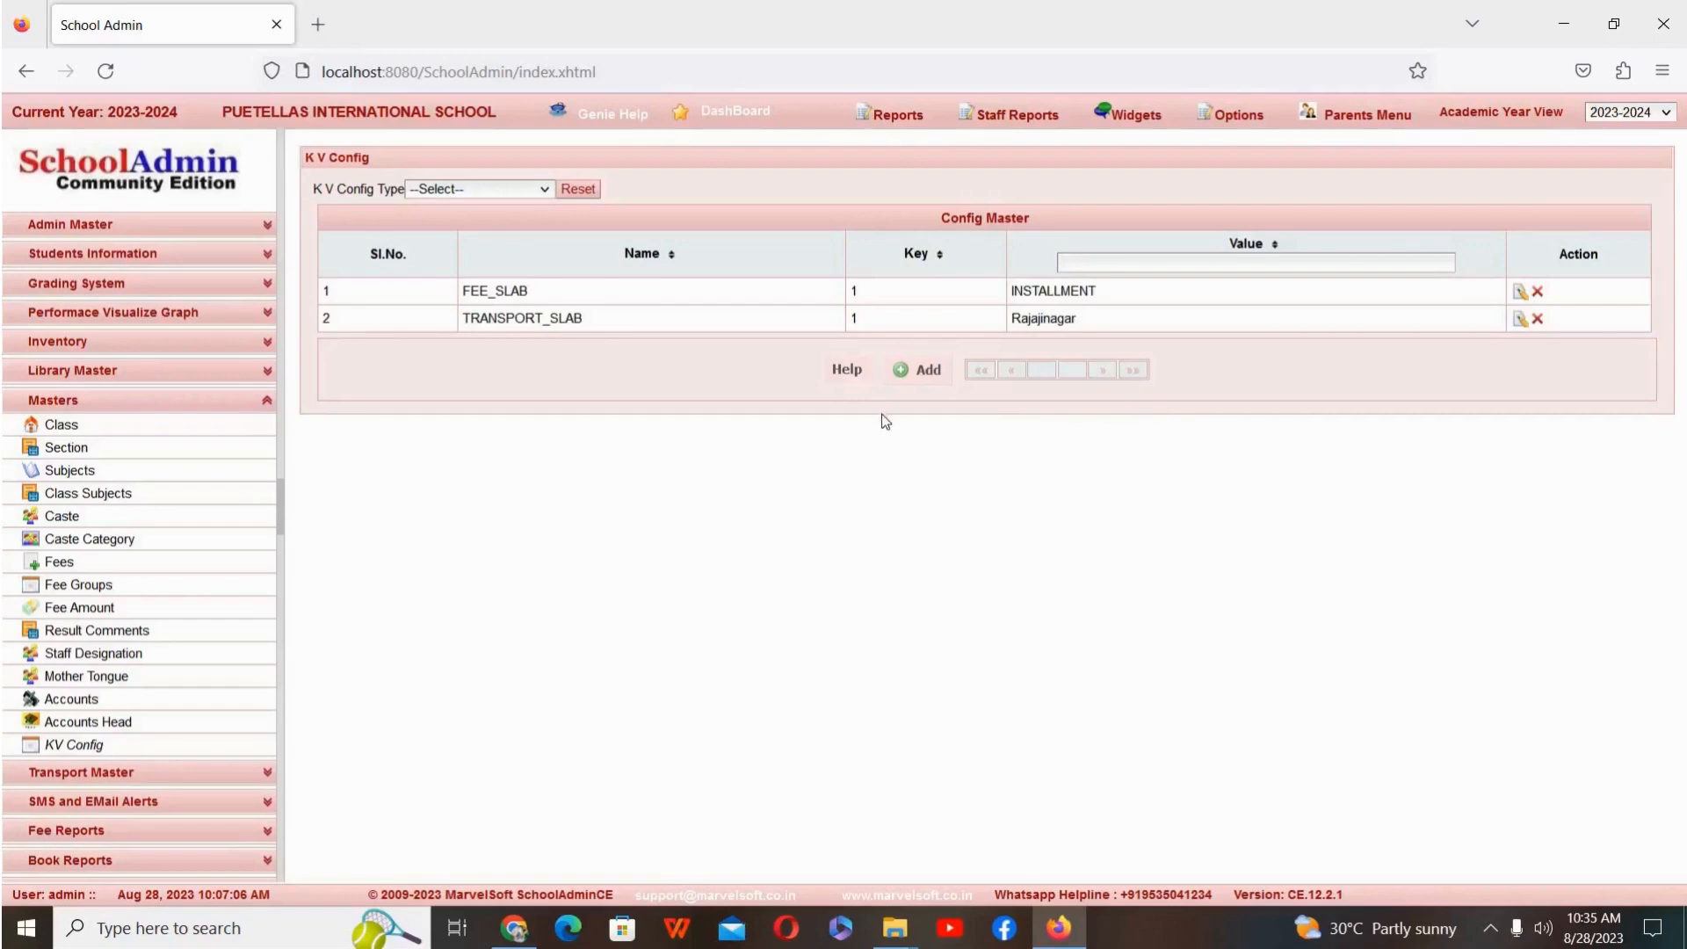
Step: Add a TRANSPORT_SLAB config with key 2 and value Srirampura, with Send Fee Defaulters SMS enabled, and close the form
click(913, 377)
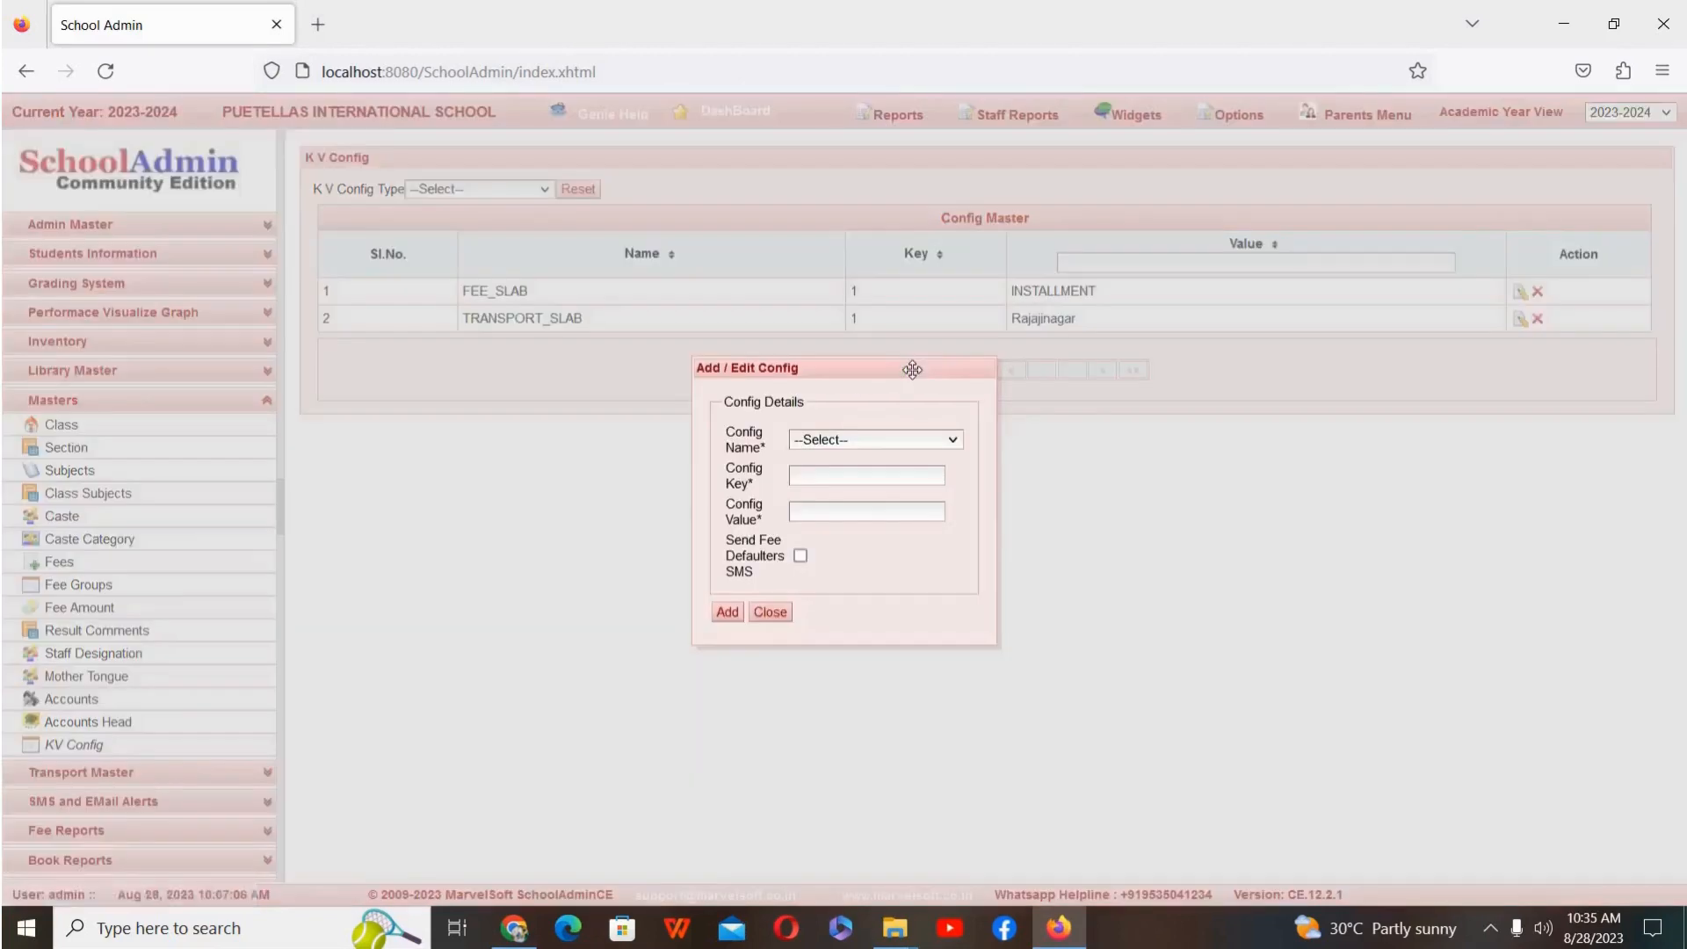
click(907, 441)
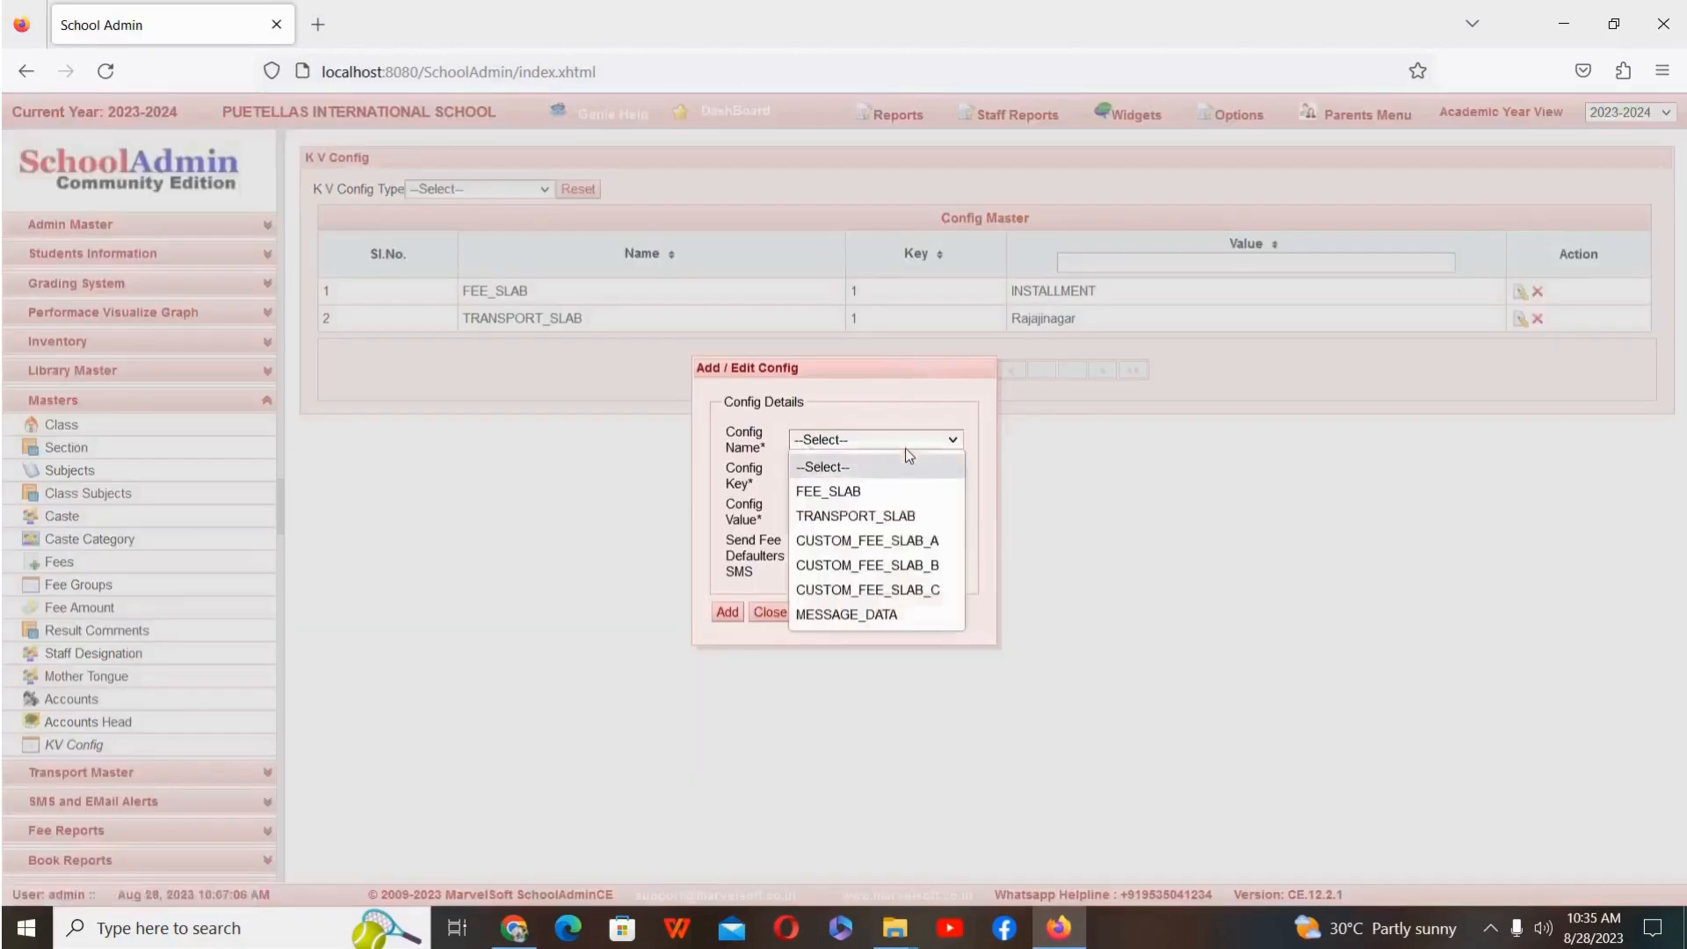
click(880, 514)
click(850, 482)
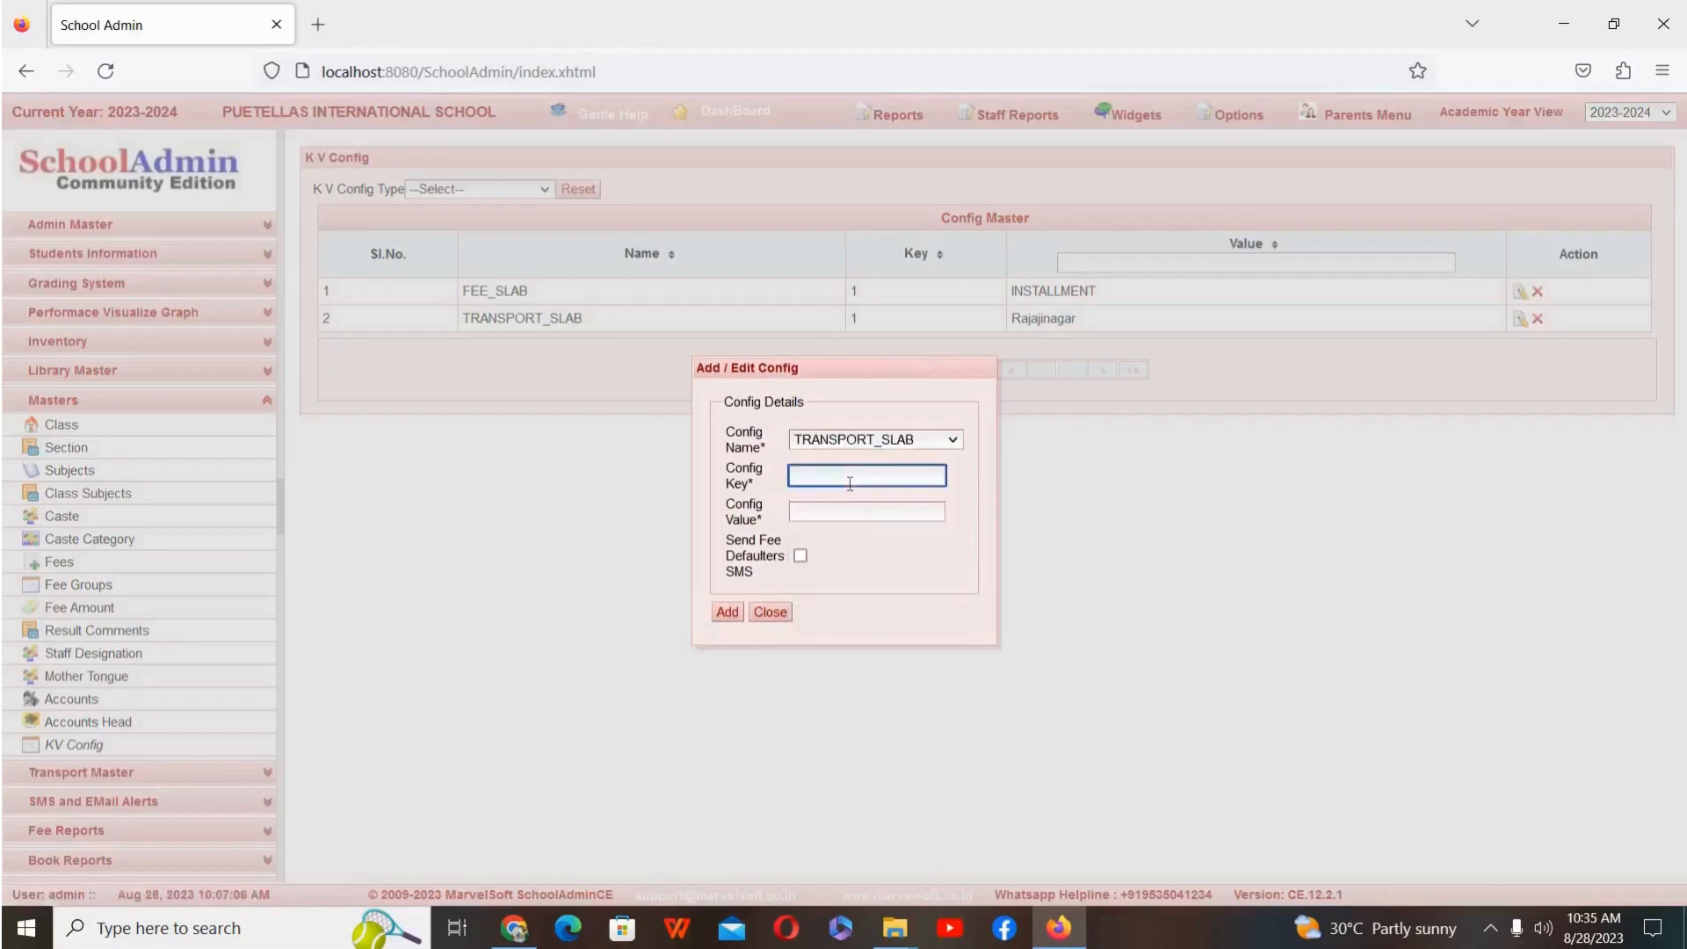
text(2)
click(846, 514)
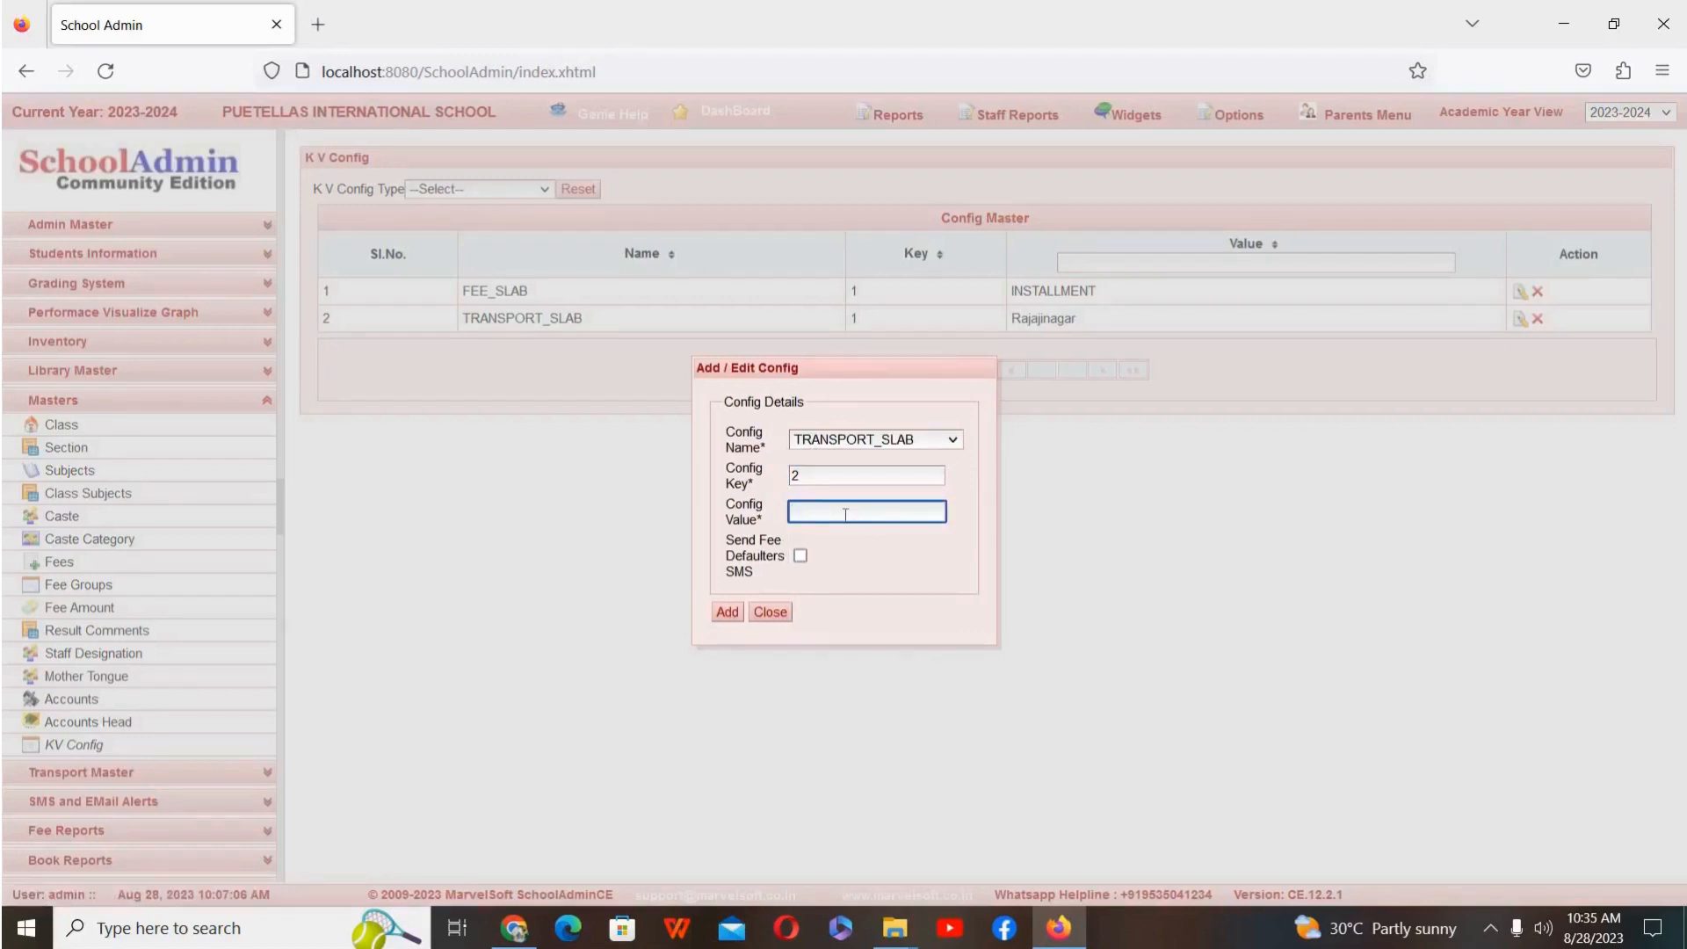
text(Srirampura)
click(799, 556)
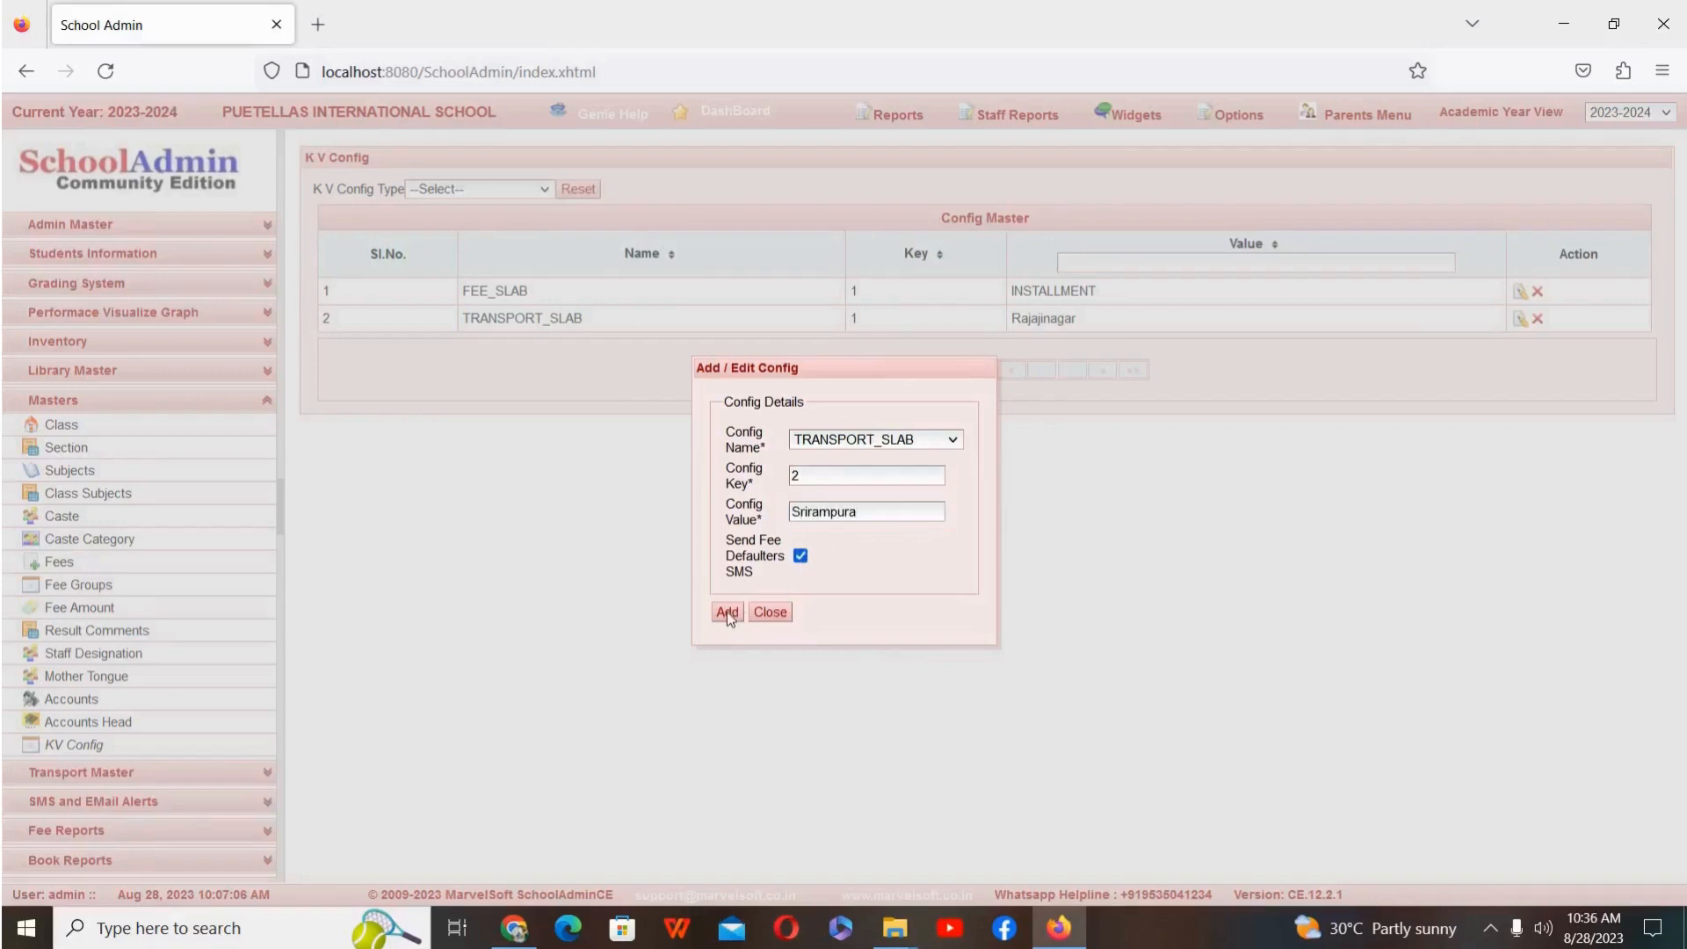
click(726, 612)
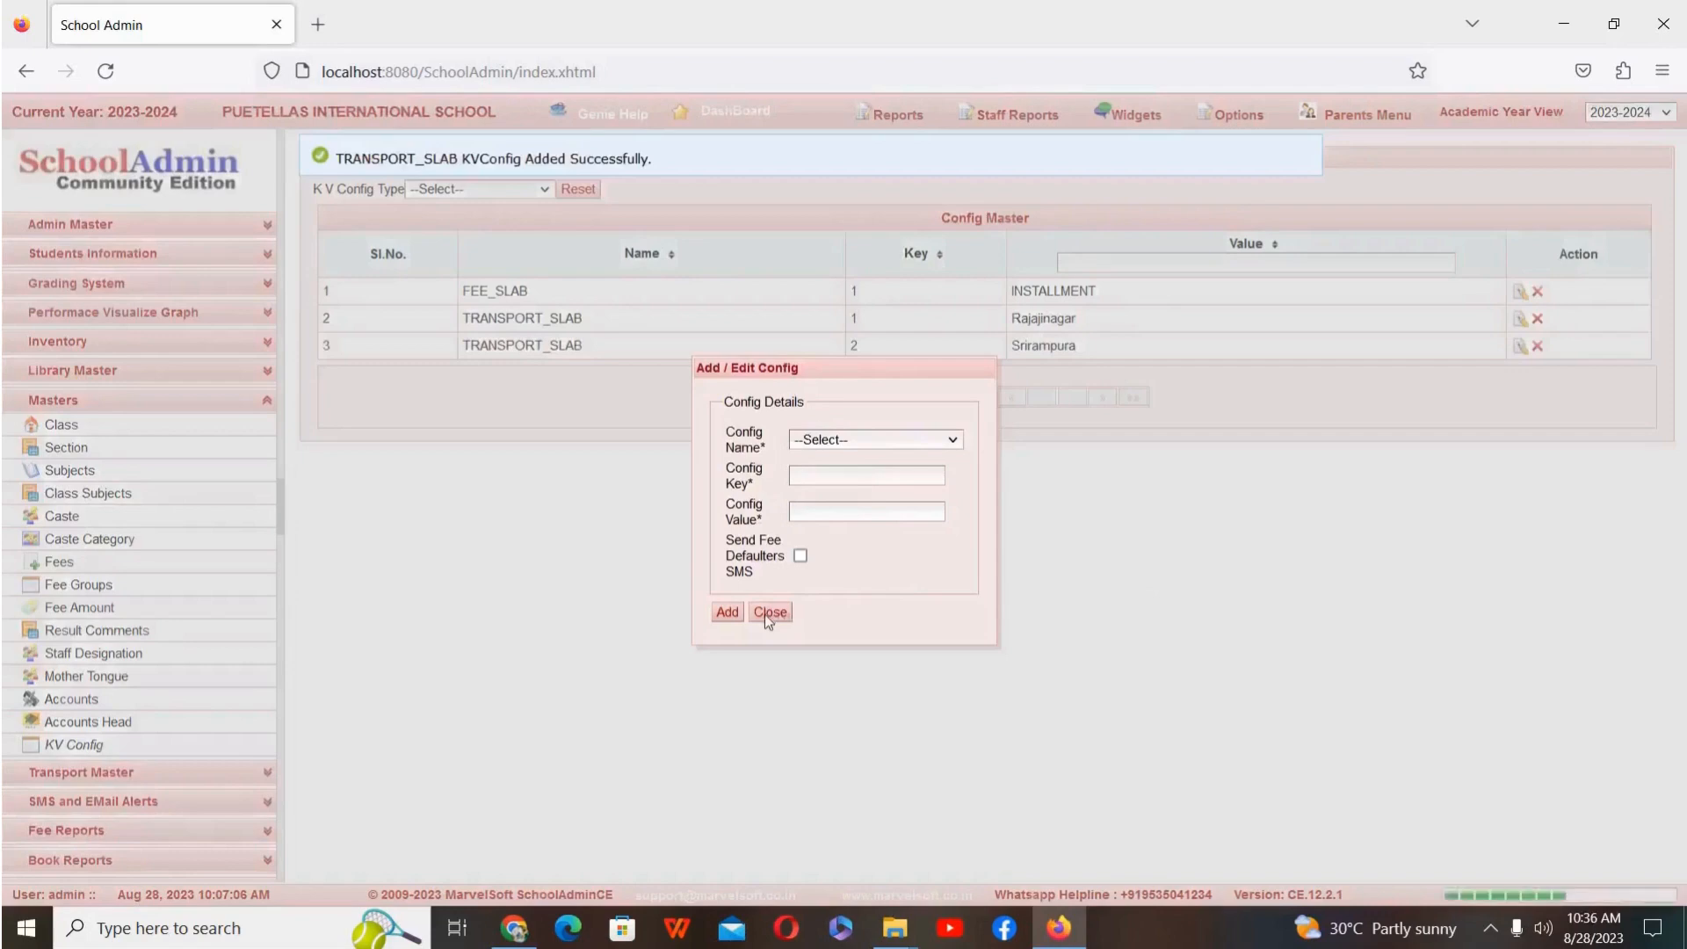
click(766, 615)
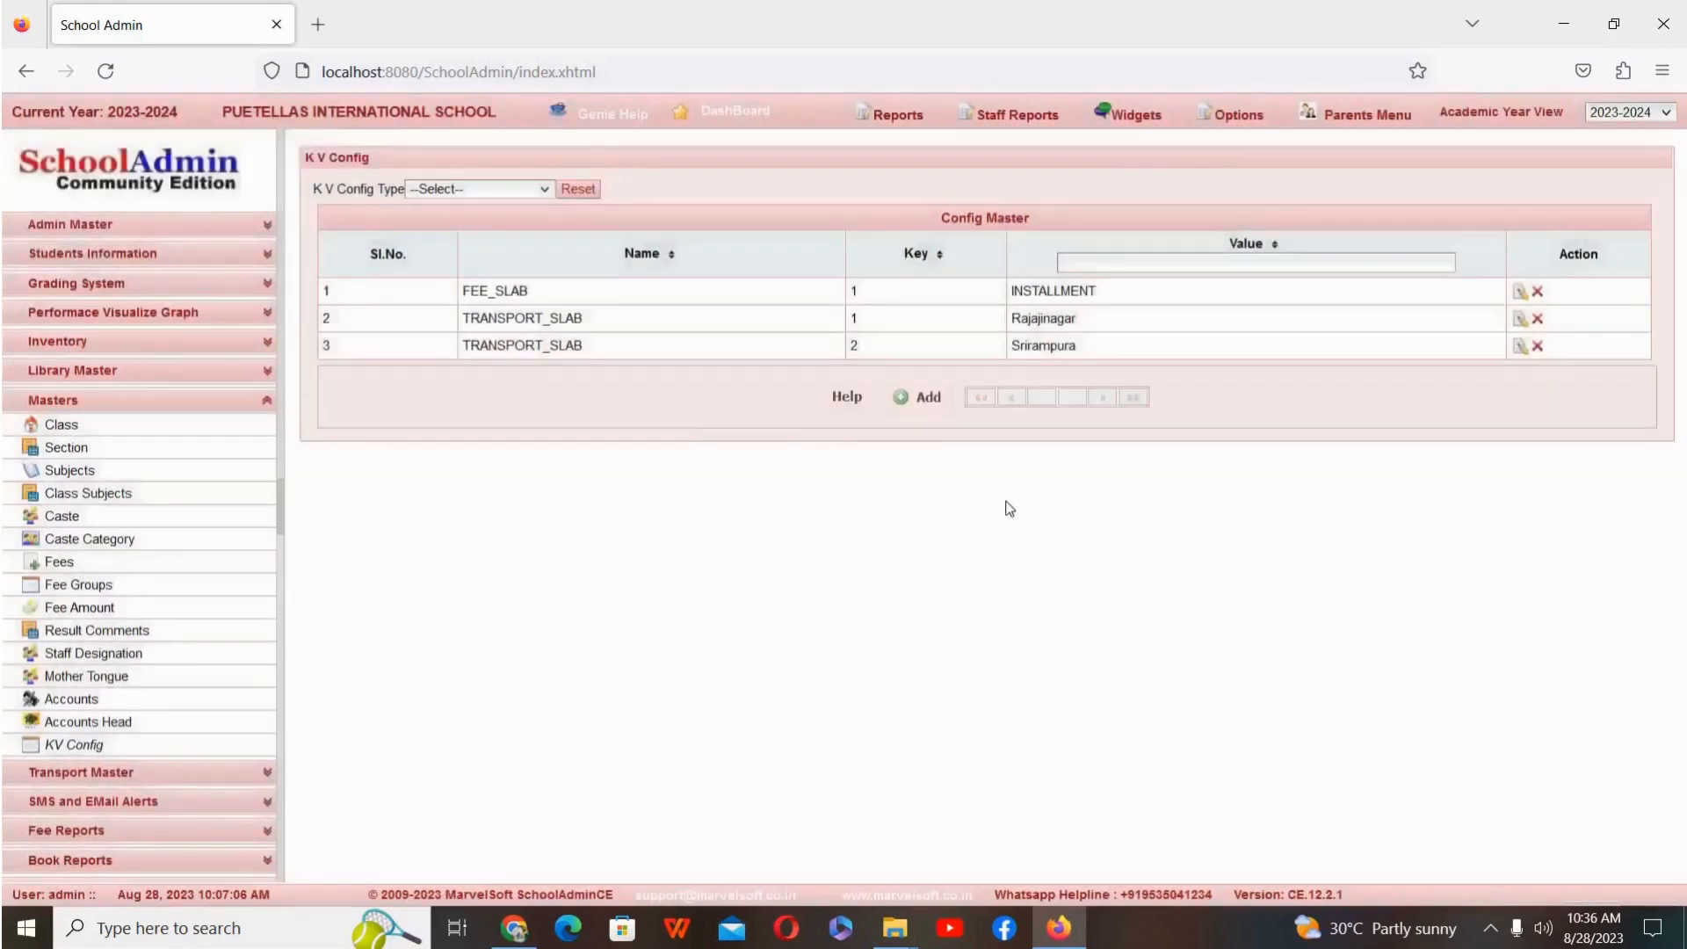
Step: Add a TRANSPORT_SLAB config with key 3 and value Malleswaram, with Send Fee Defaulters SMS enabled, and close the form
click(929, 406)
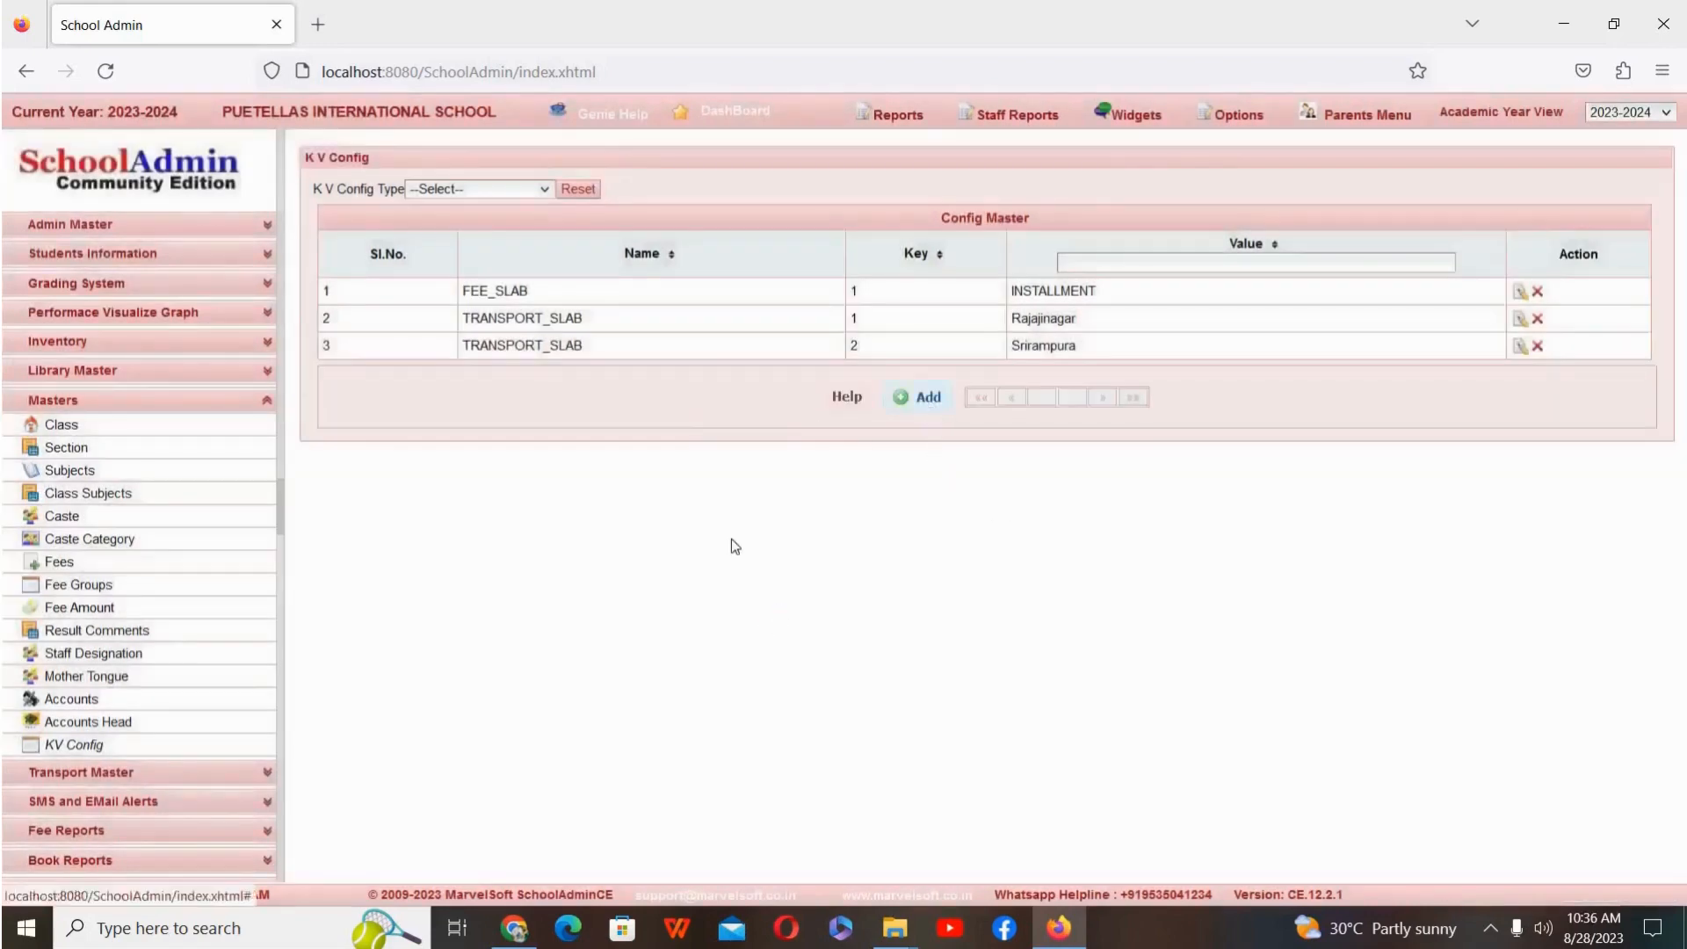
click(905, 439)
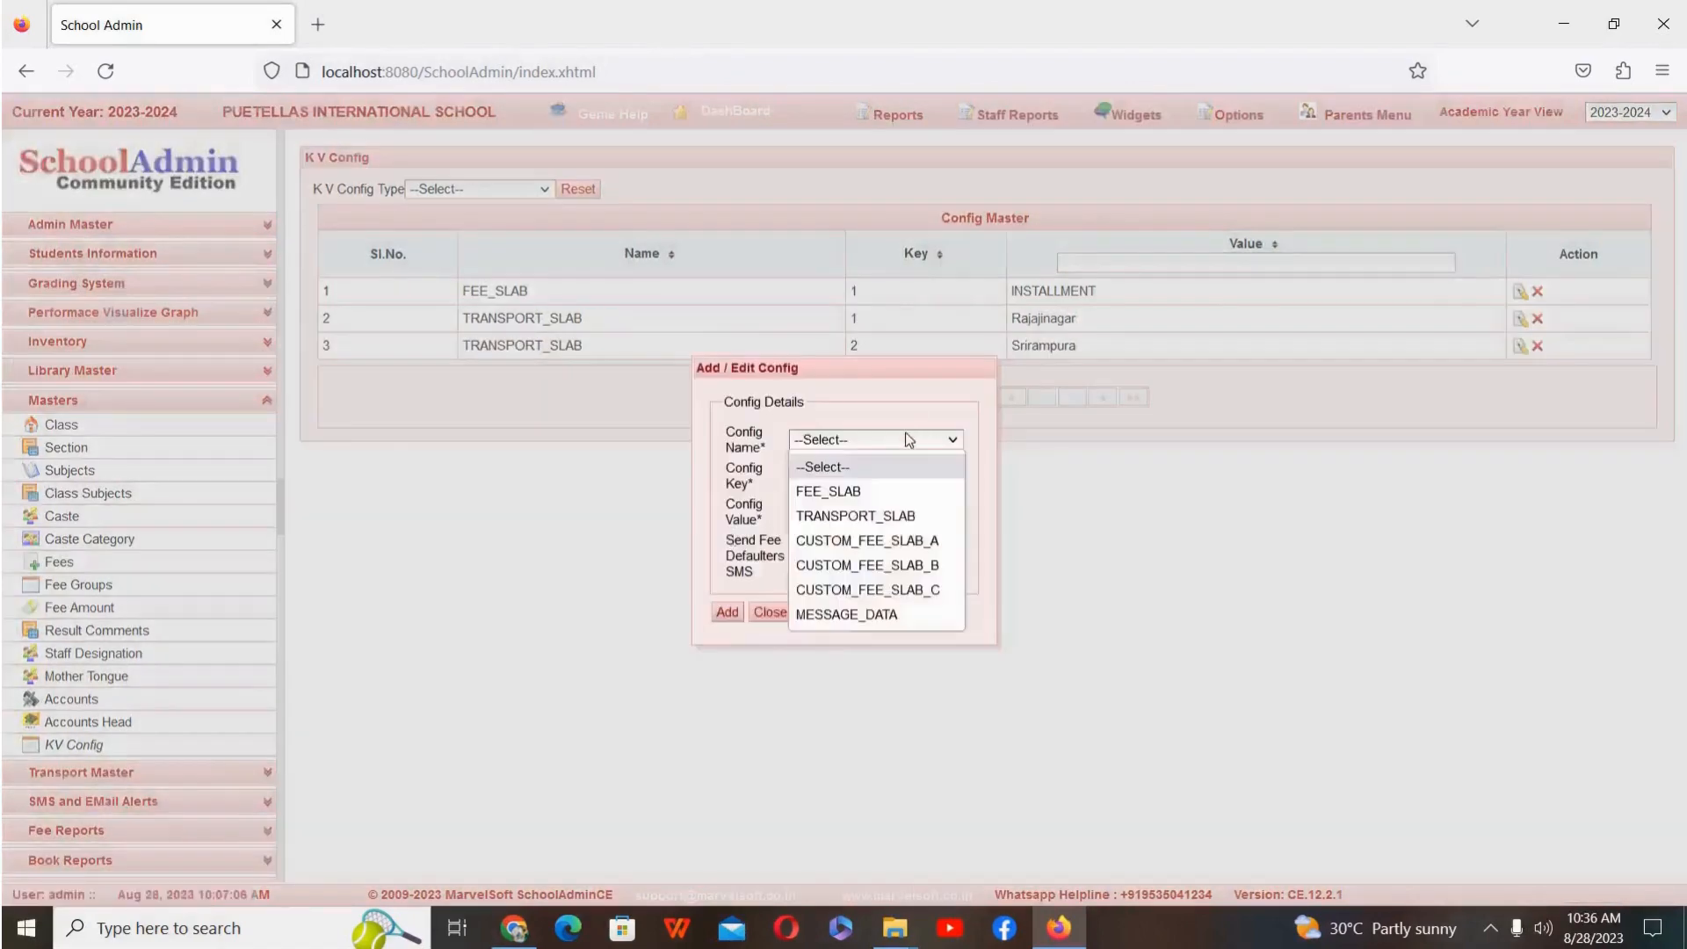
click(869, 514)
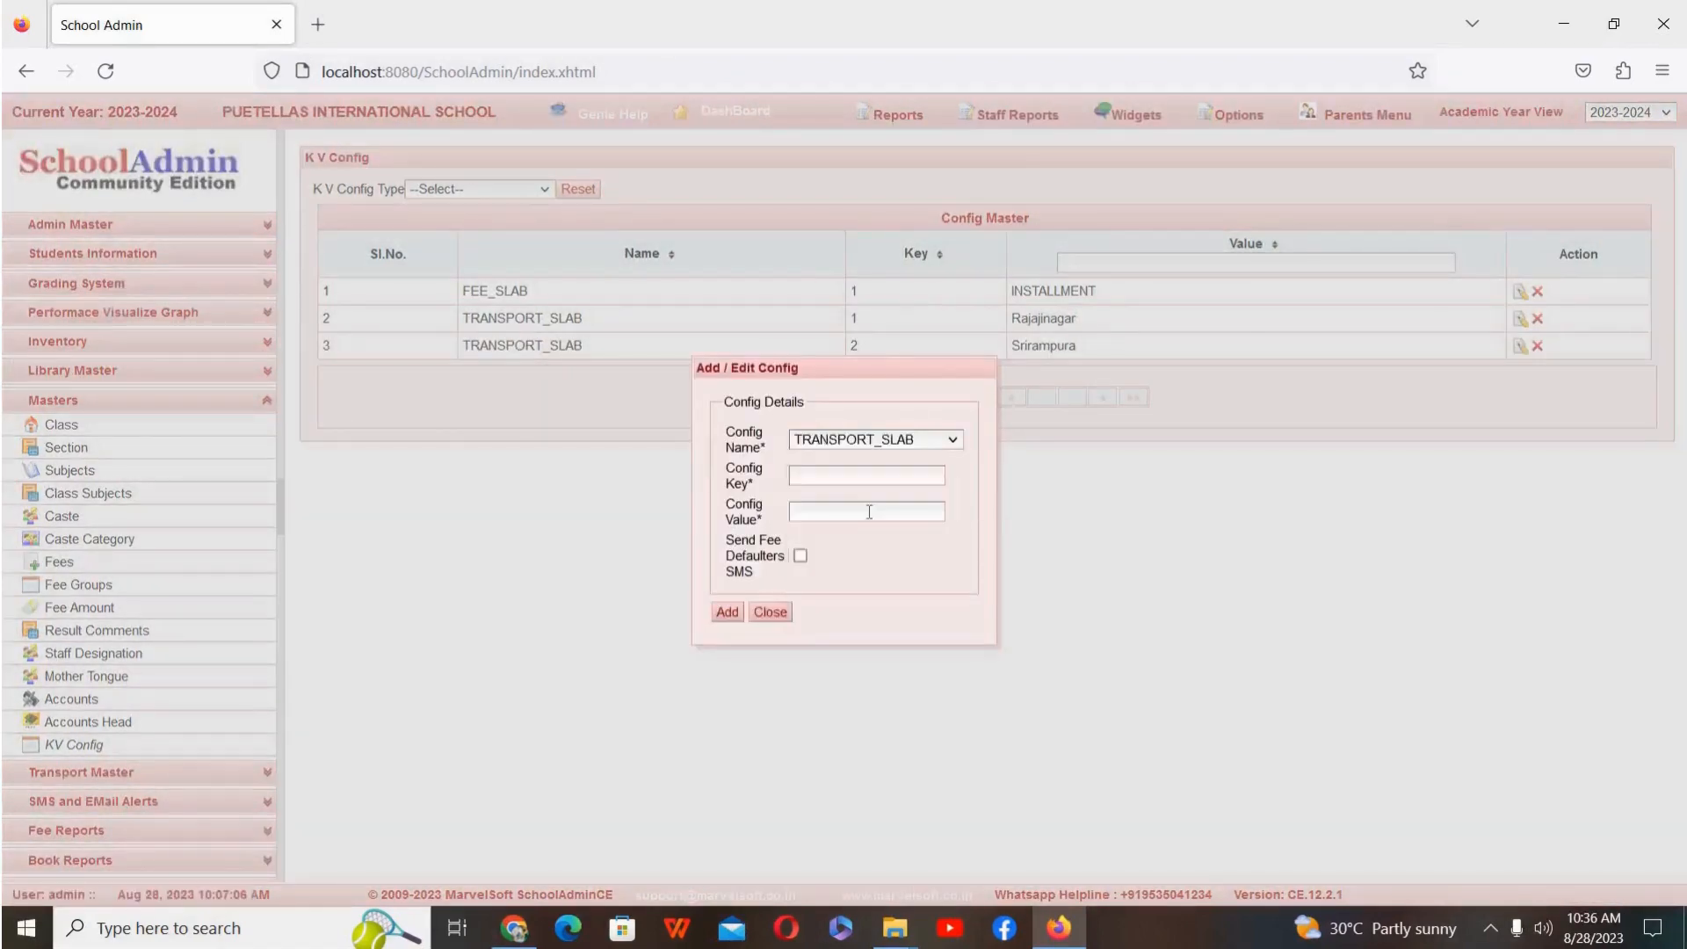
click(881, 479)
text(3)
click(878, 517)
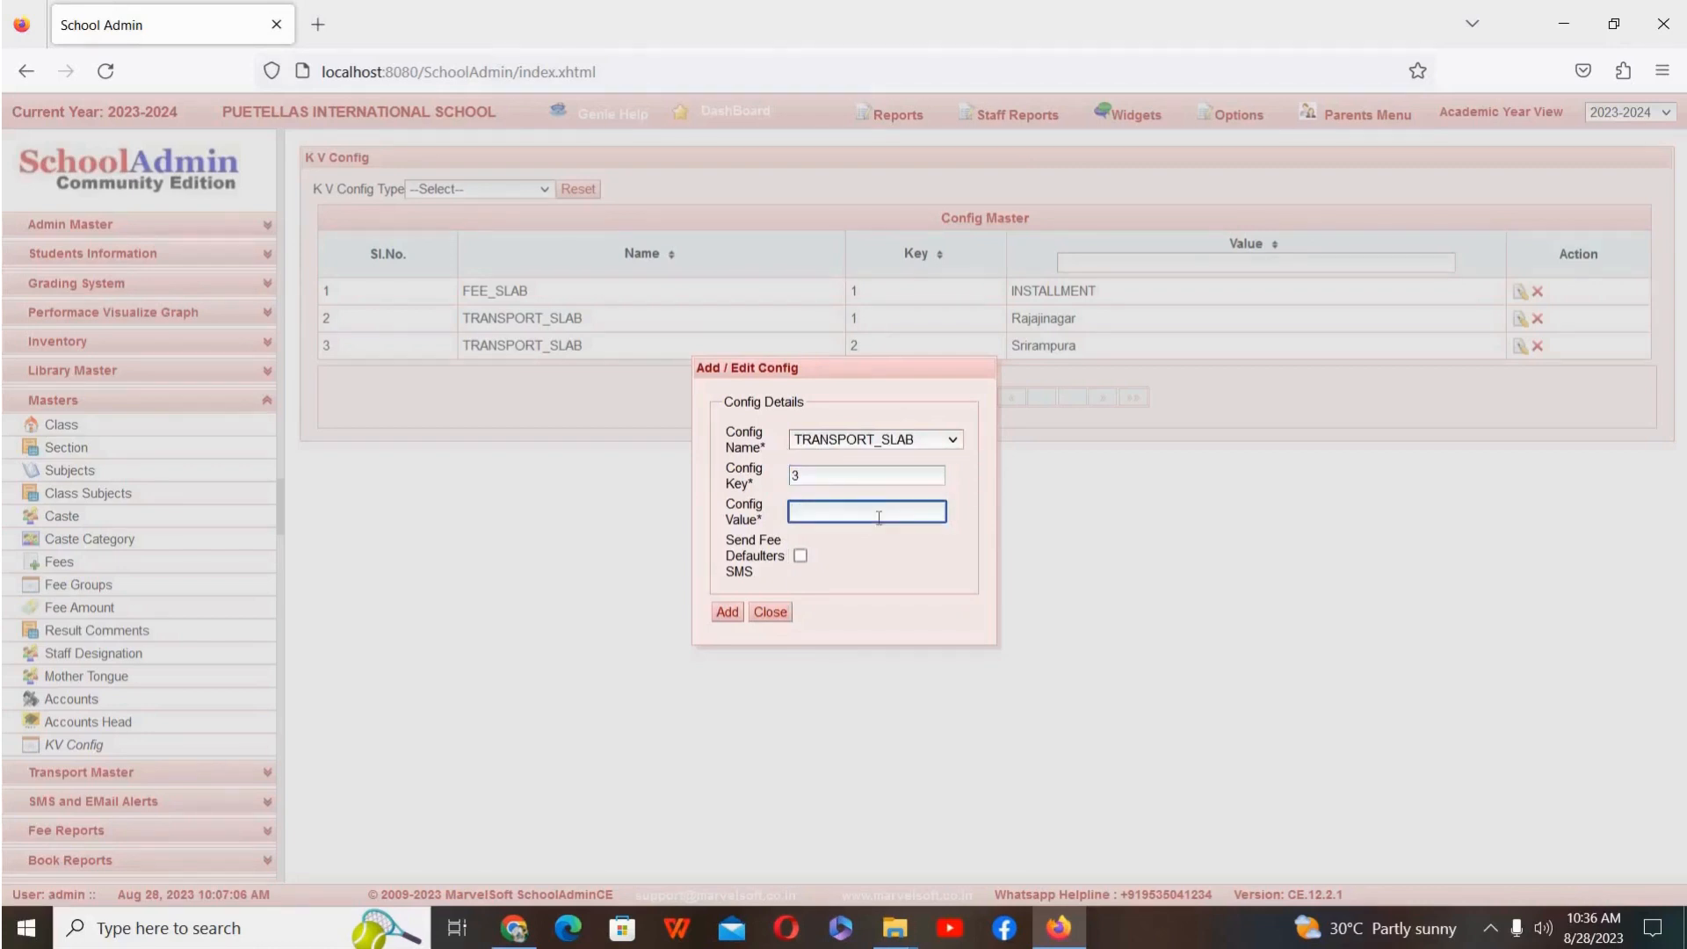
text(Malleswaram)
click(801, 555)
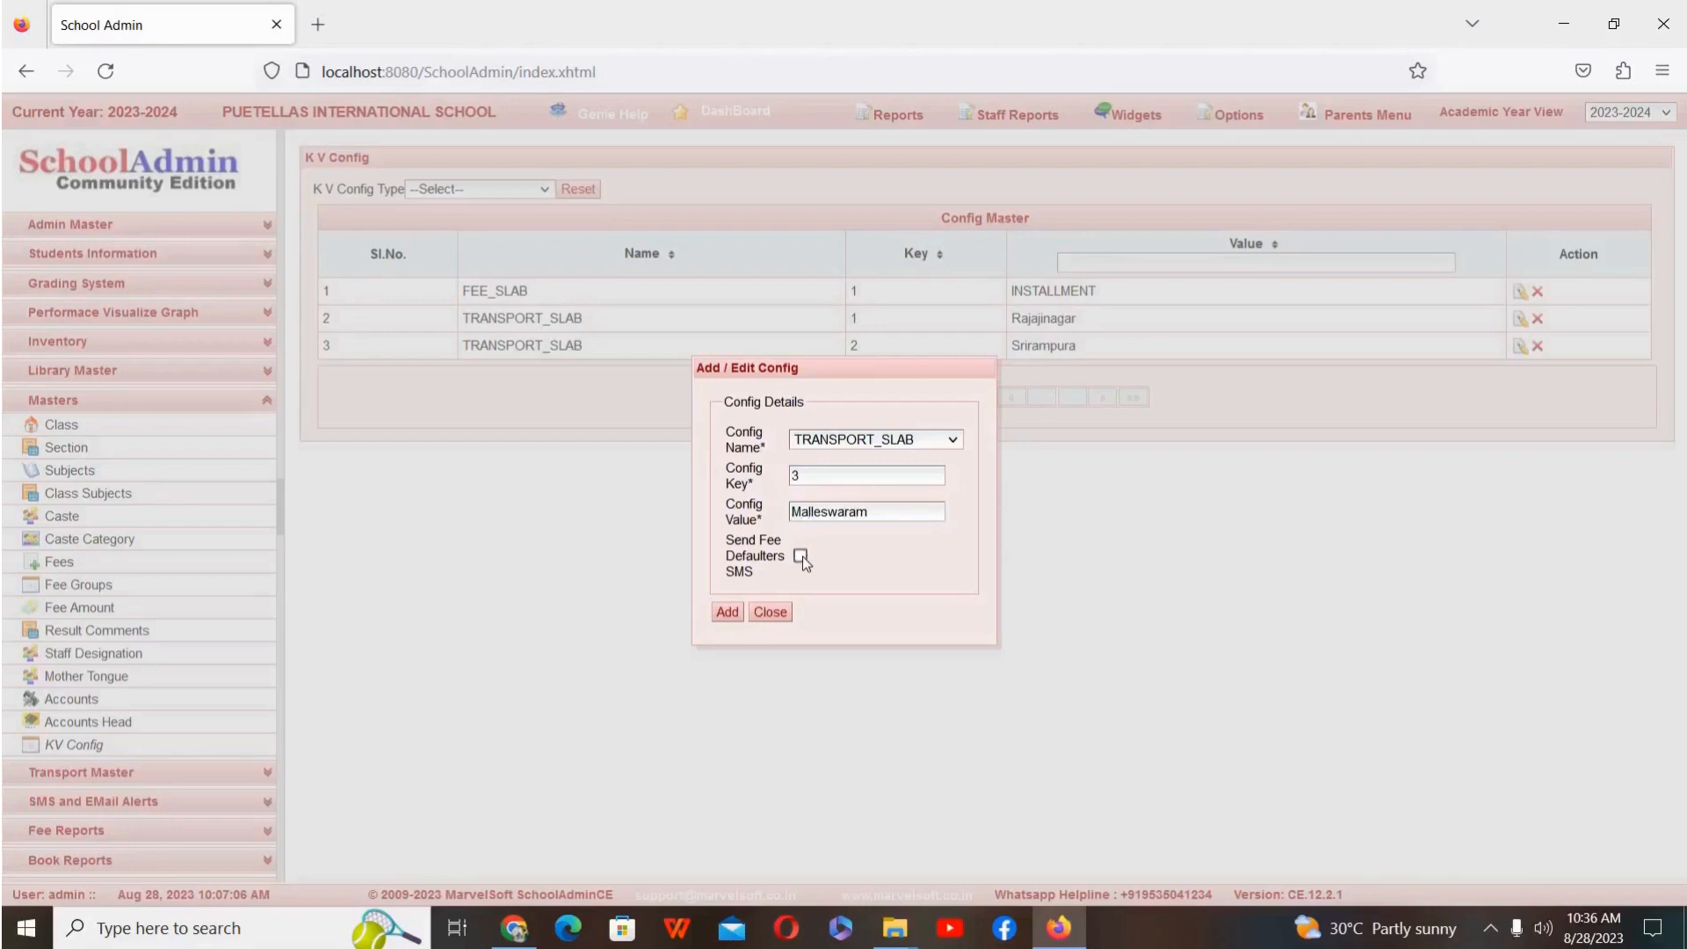
click(726, 615)
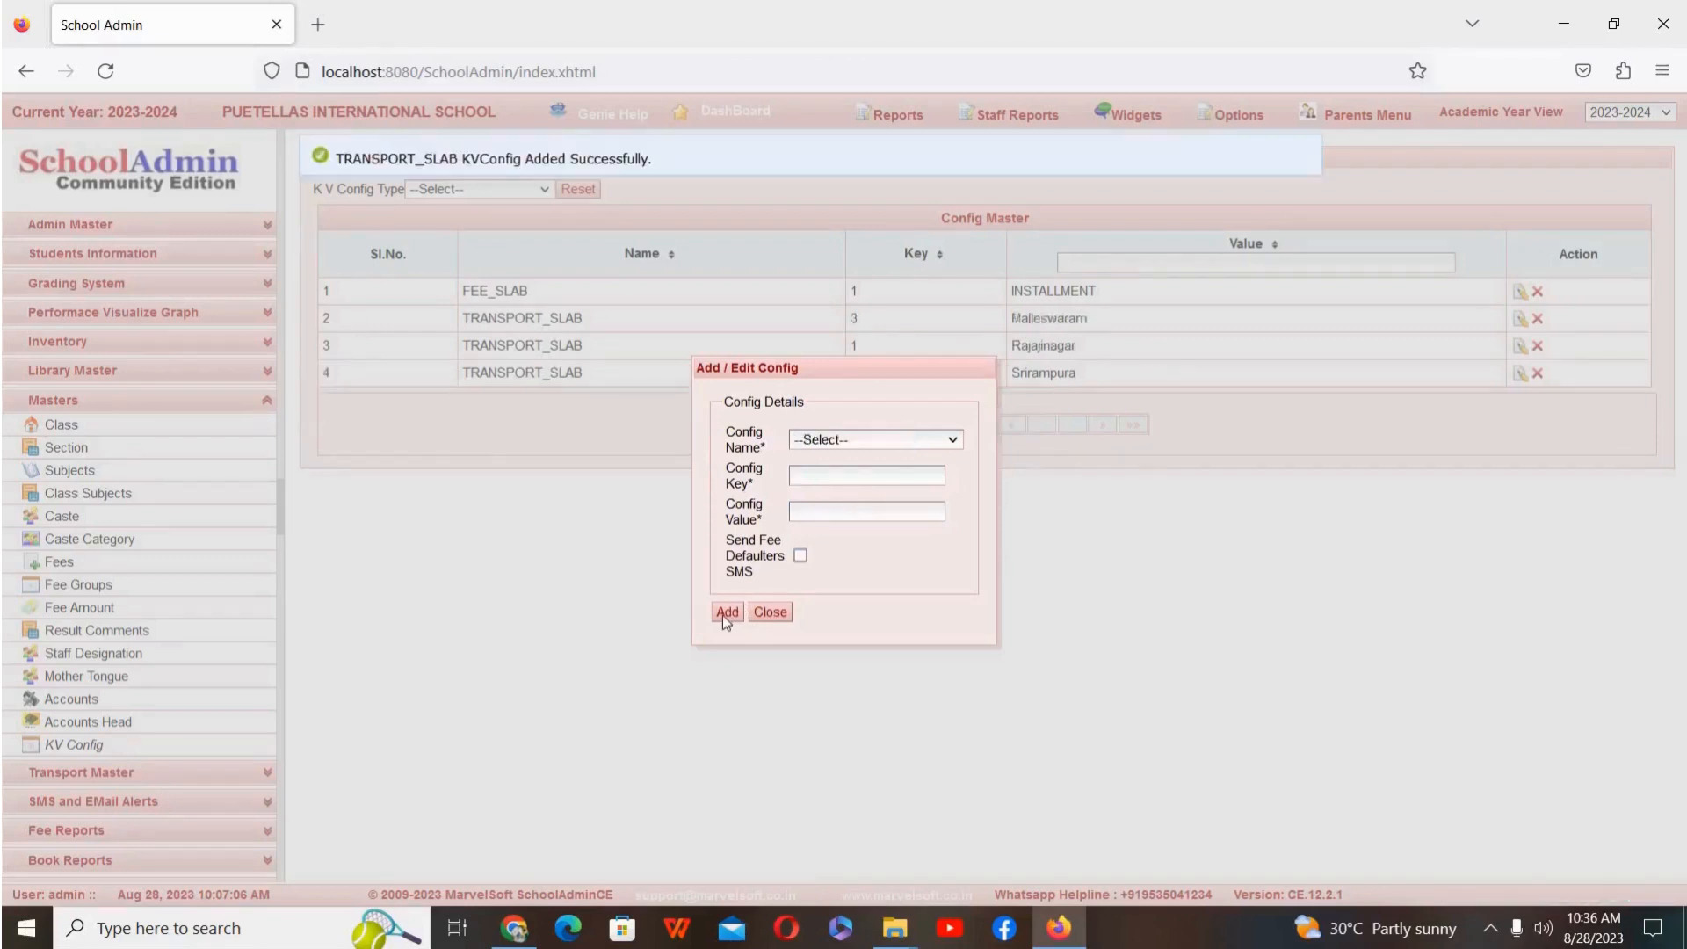
click(777, 613)
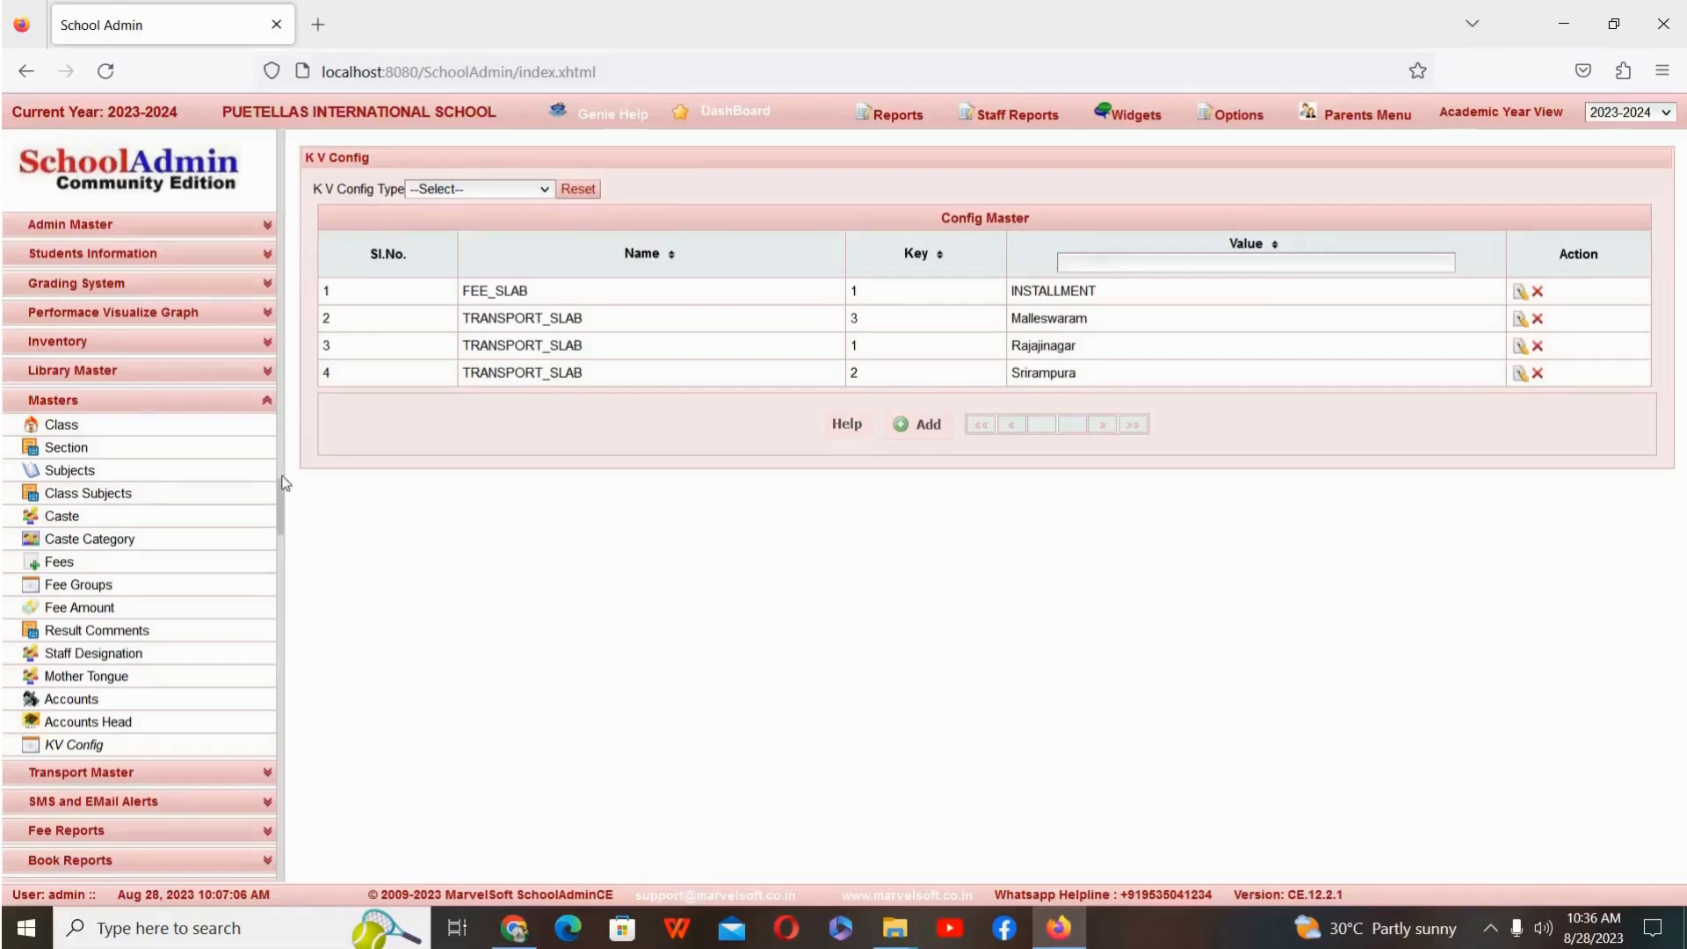
Step: Start a new fee group in the Fee Groups master, named Rajajinagar with the alias Transport
click(192, 587)
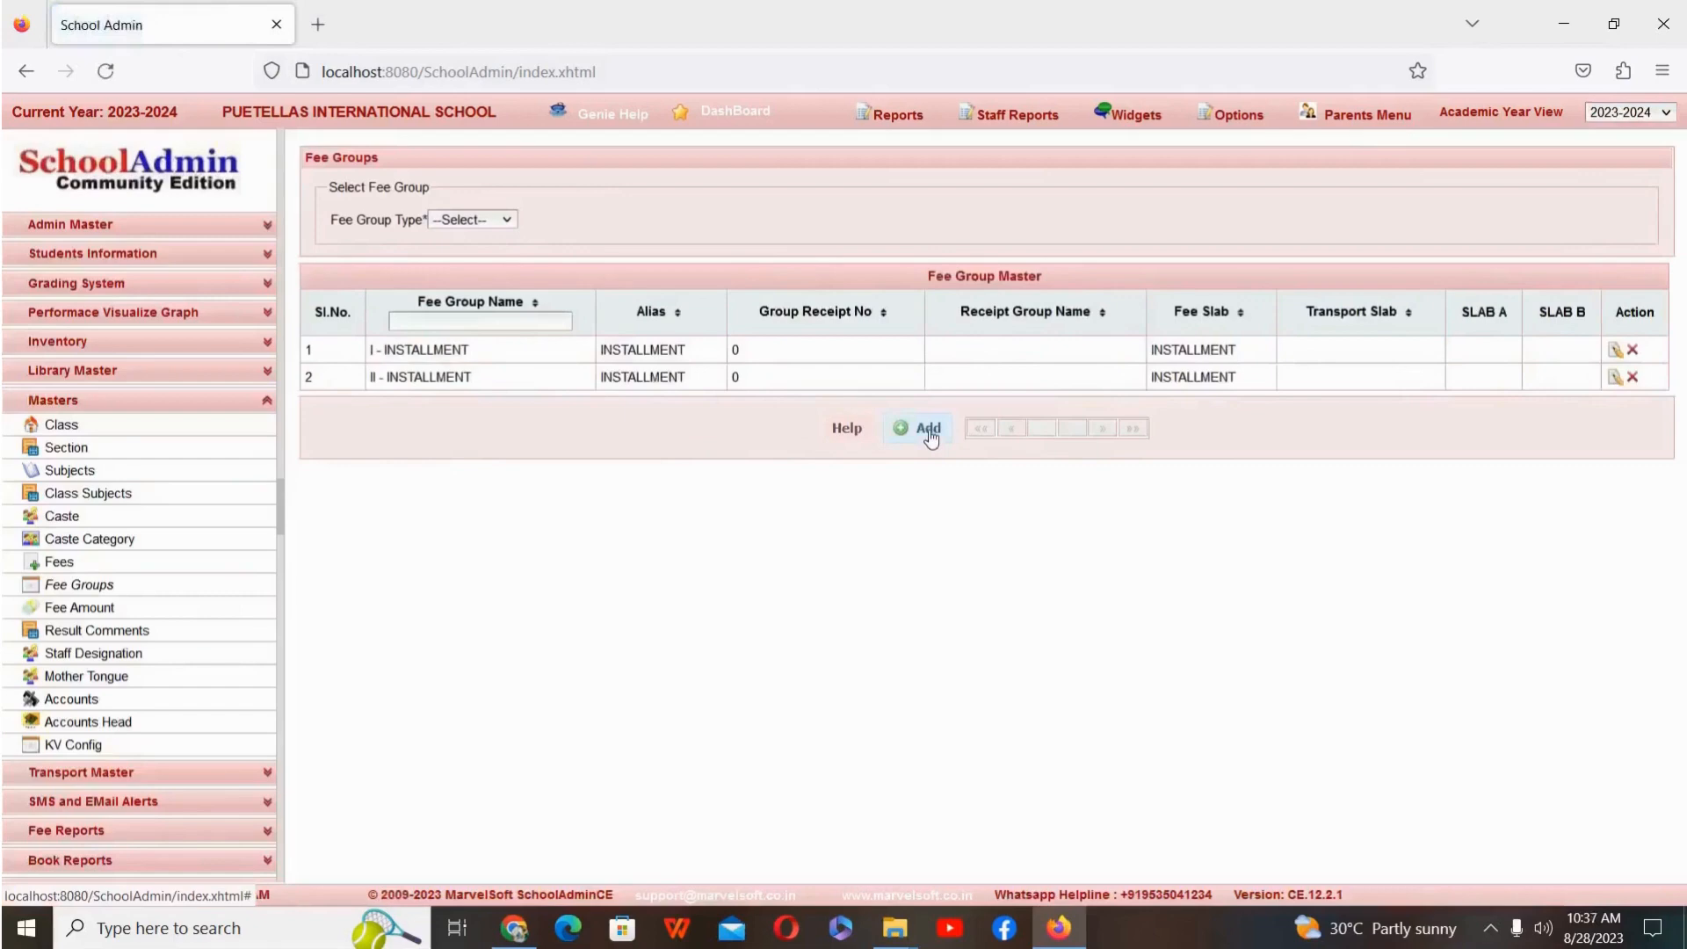
click(929, 430)
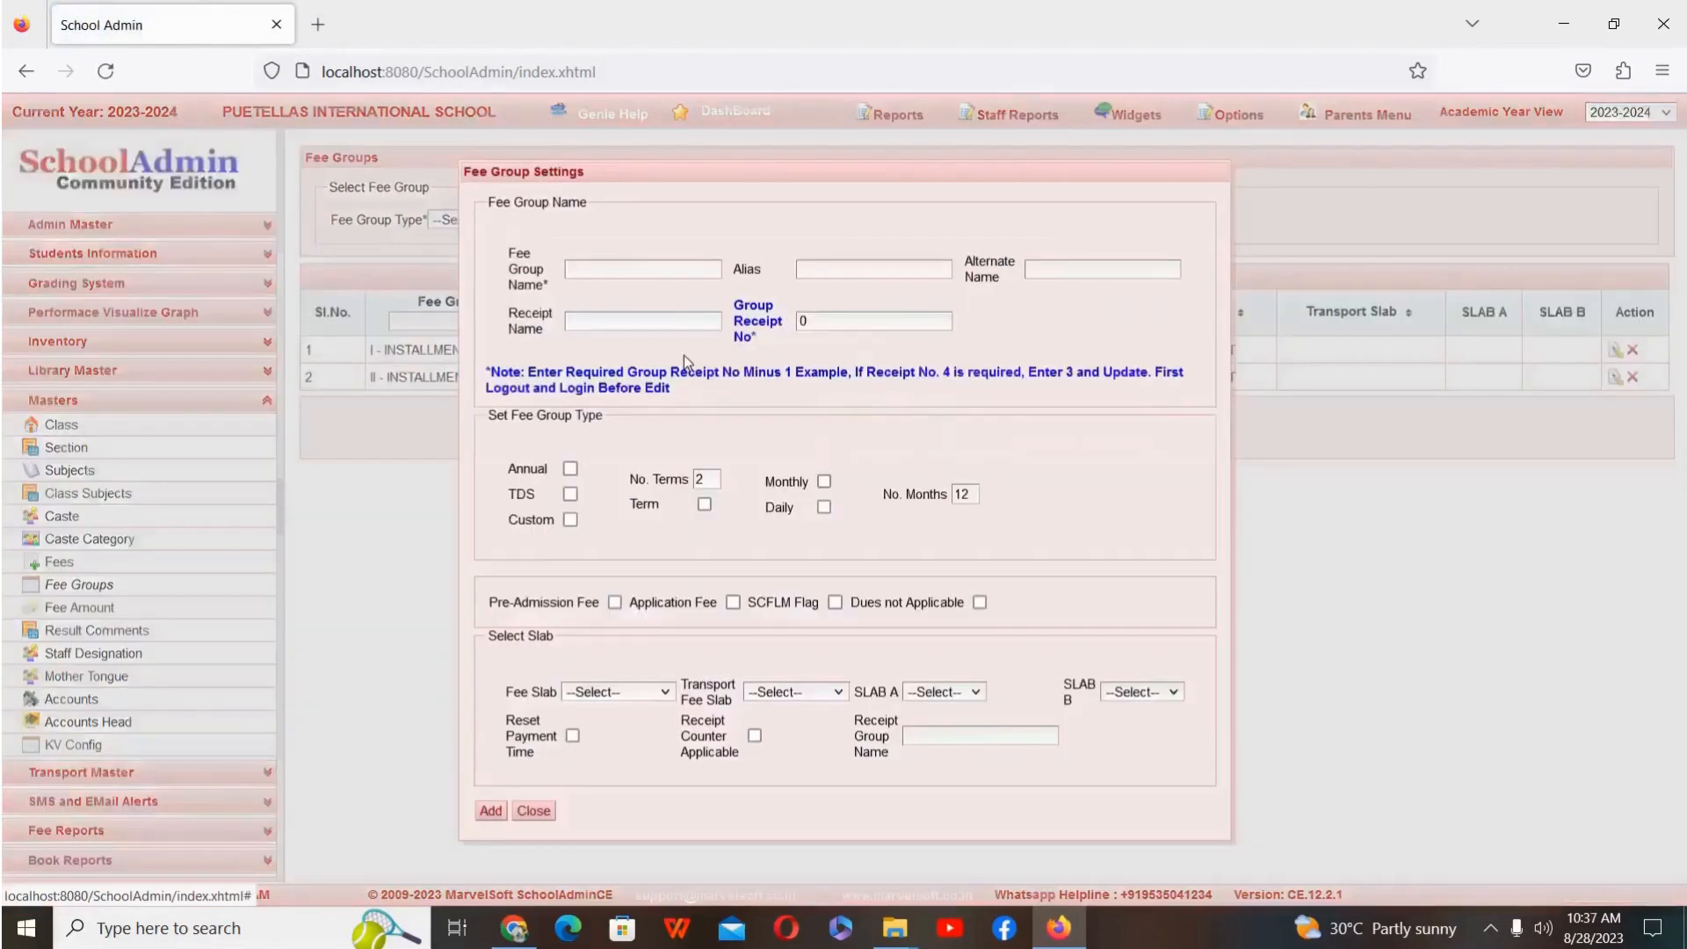
click(682, 269)
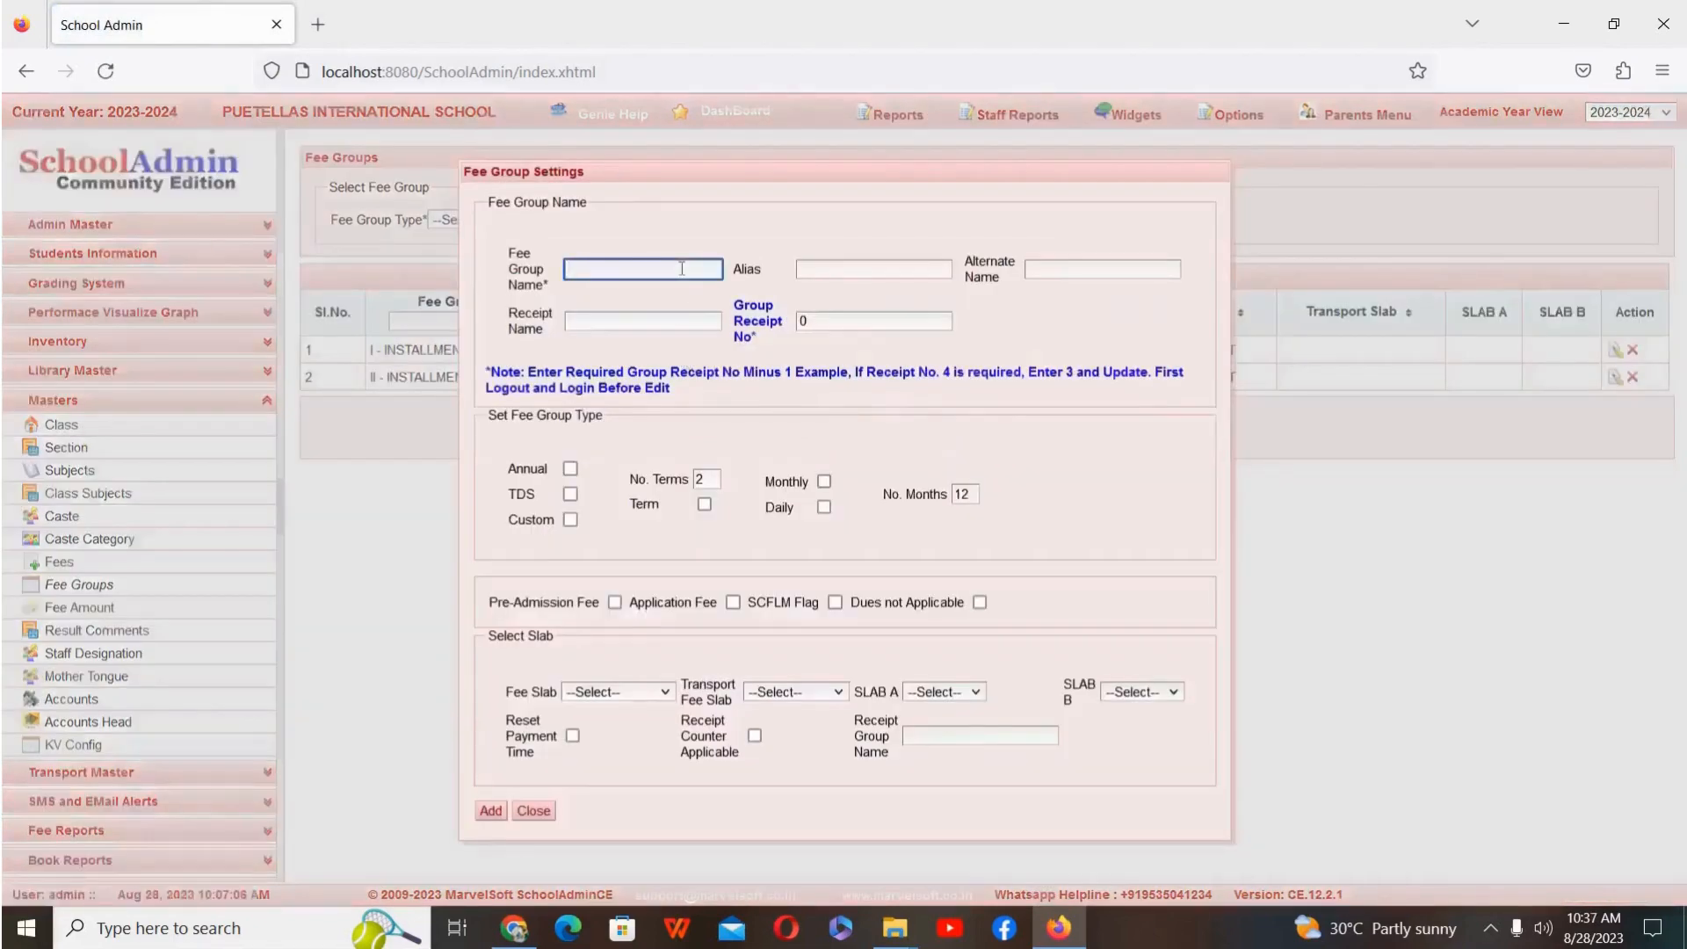
text(Rajajinagar)
click(896, 268)
text(T)
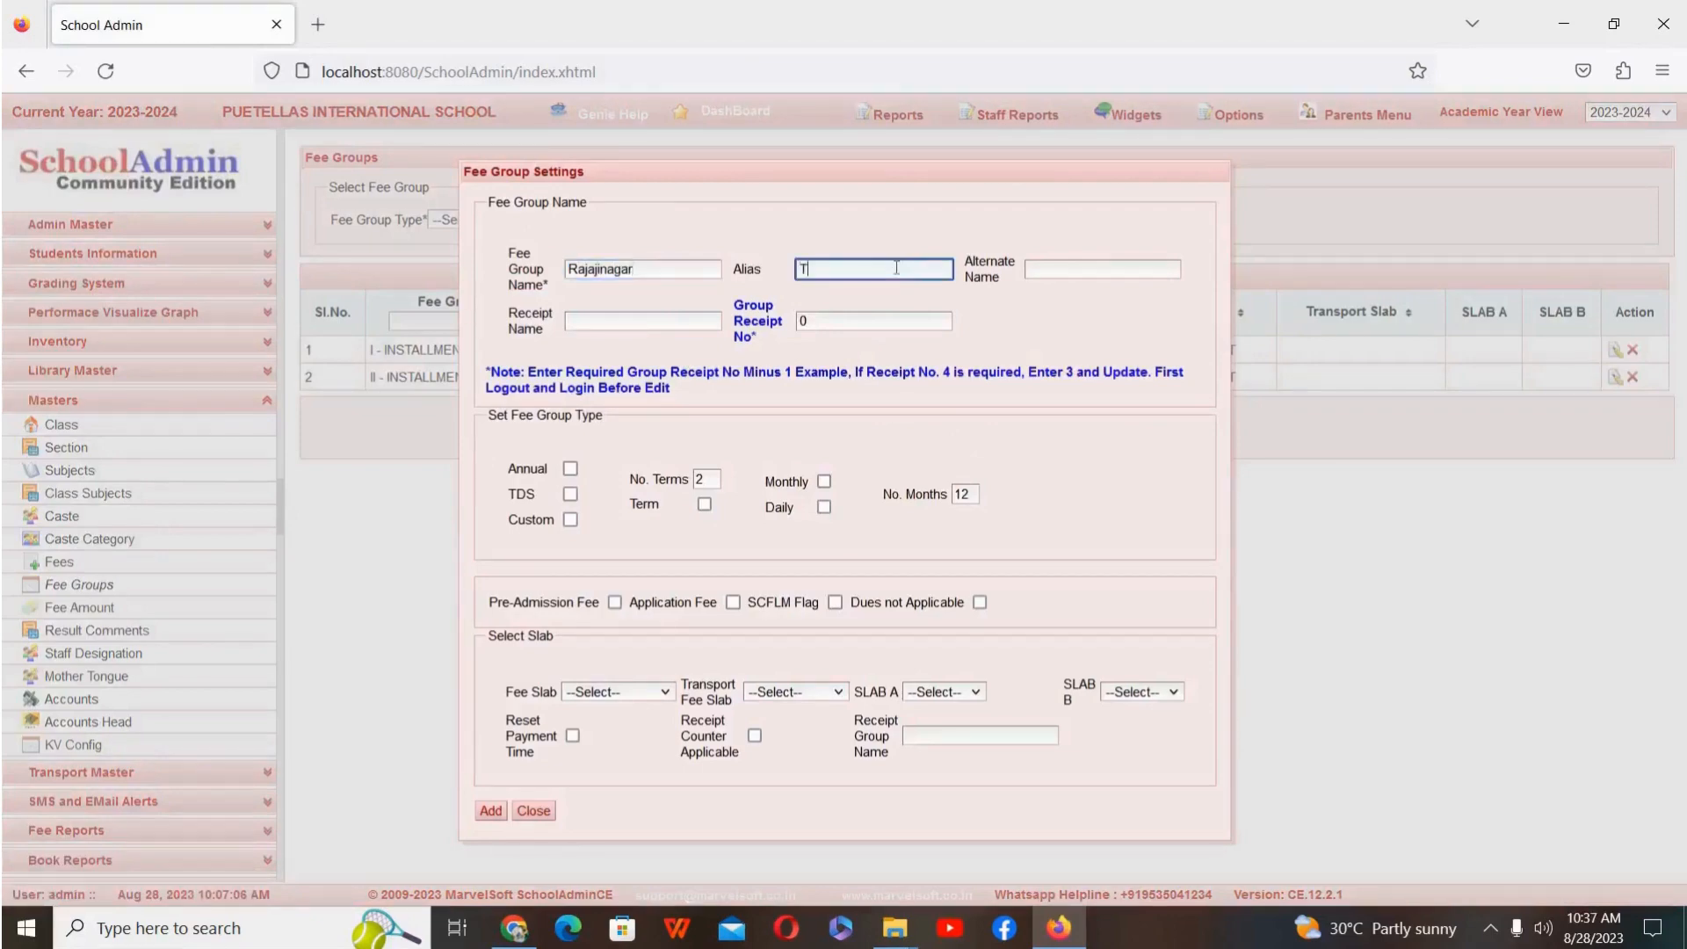
text(ransport)
Step: Make the Rajajinagar fee group monthly over 10 months with transport fee slab Rajajinagar, and add it
click(826, 482)
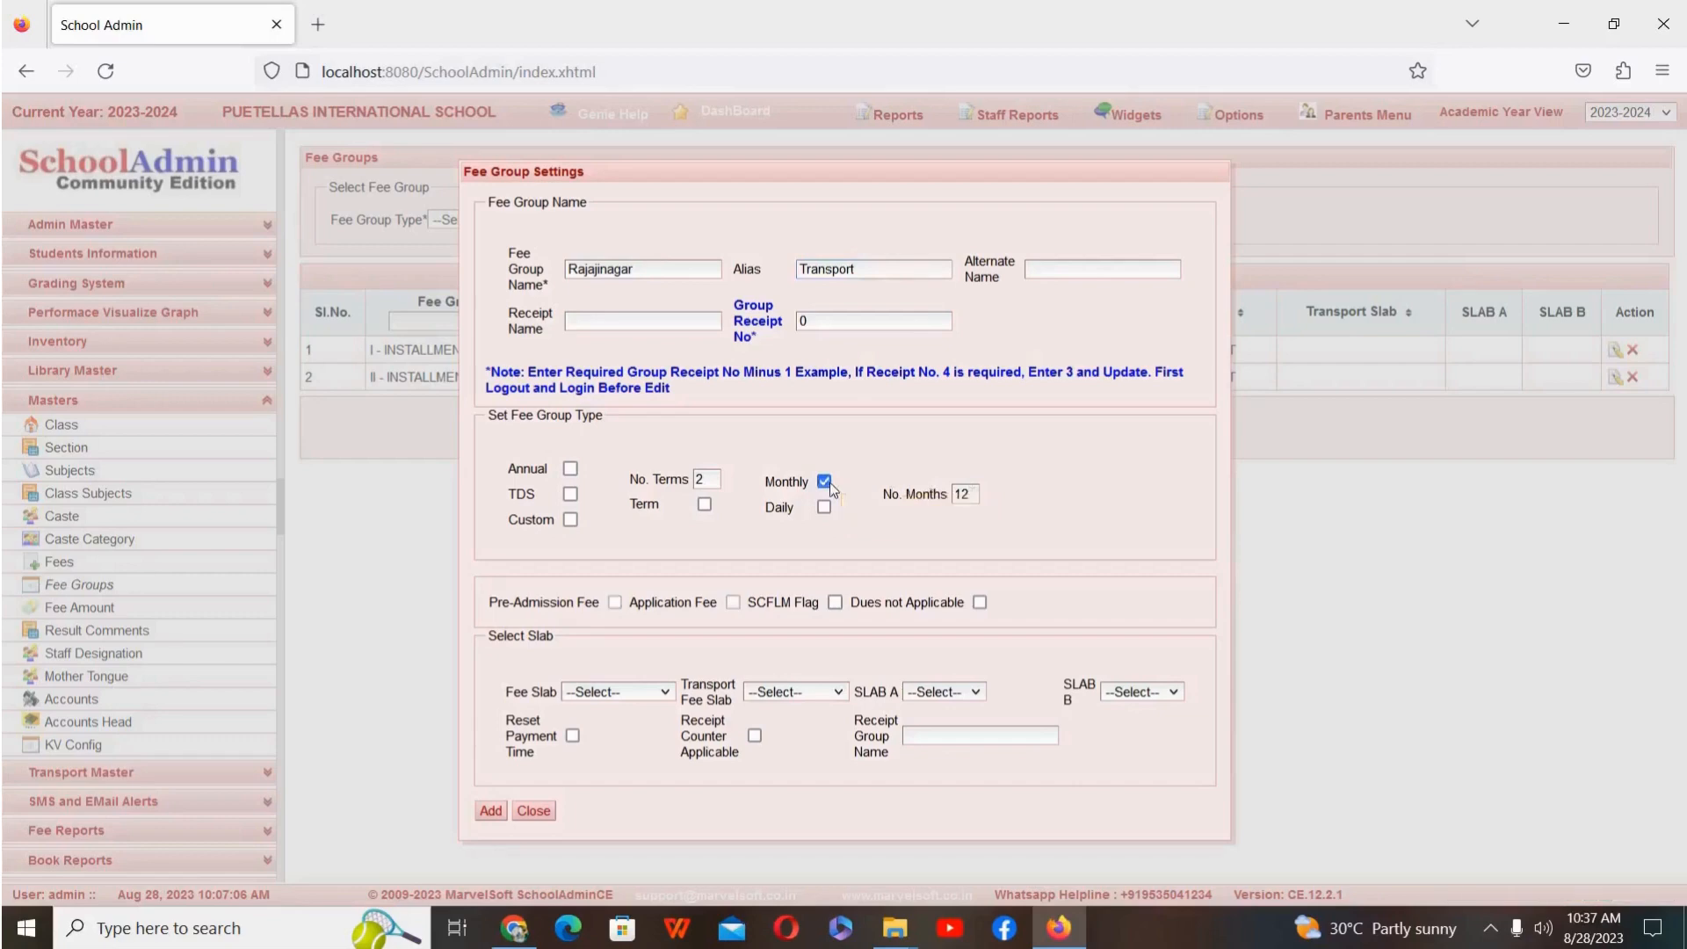
click(972, 495)
key(BackSpace)
key(BackSpace)
text(10)
click(815, 698)
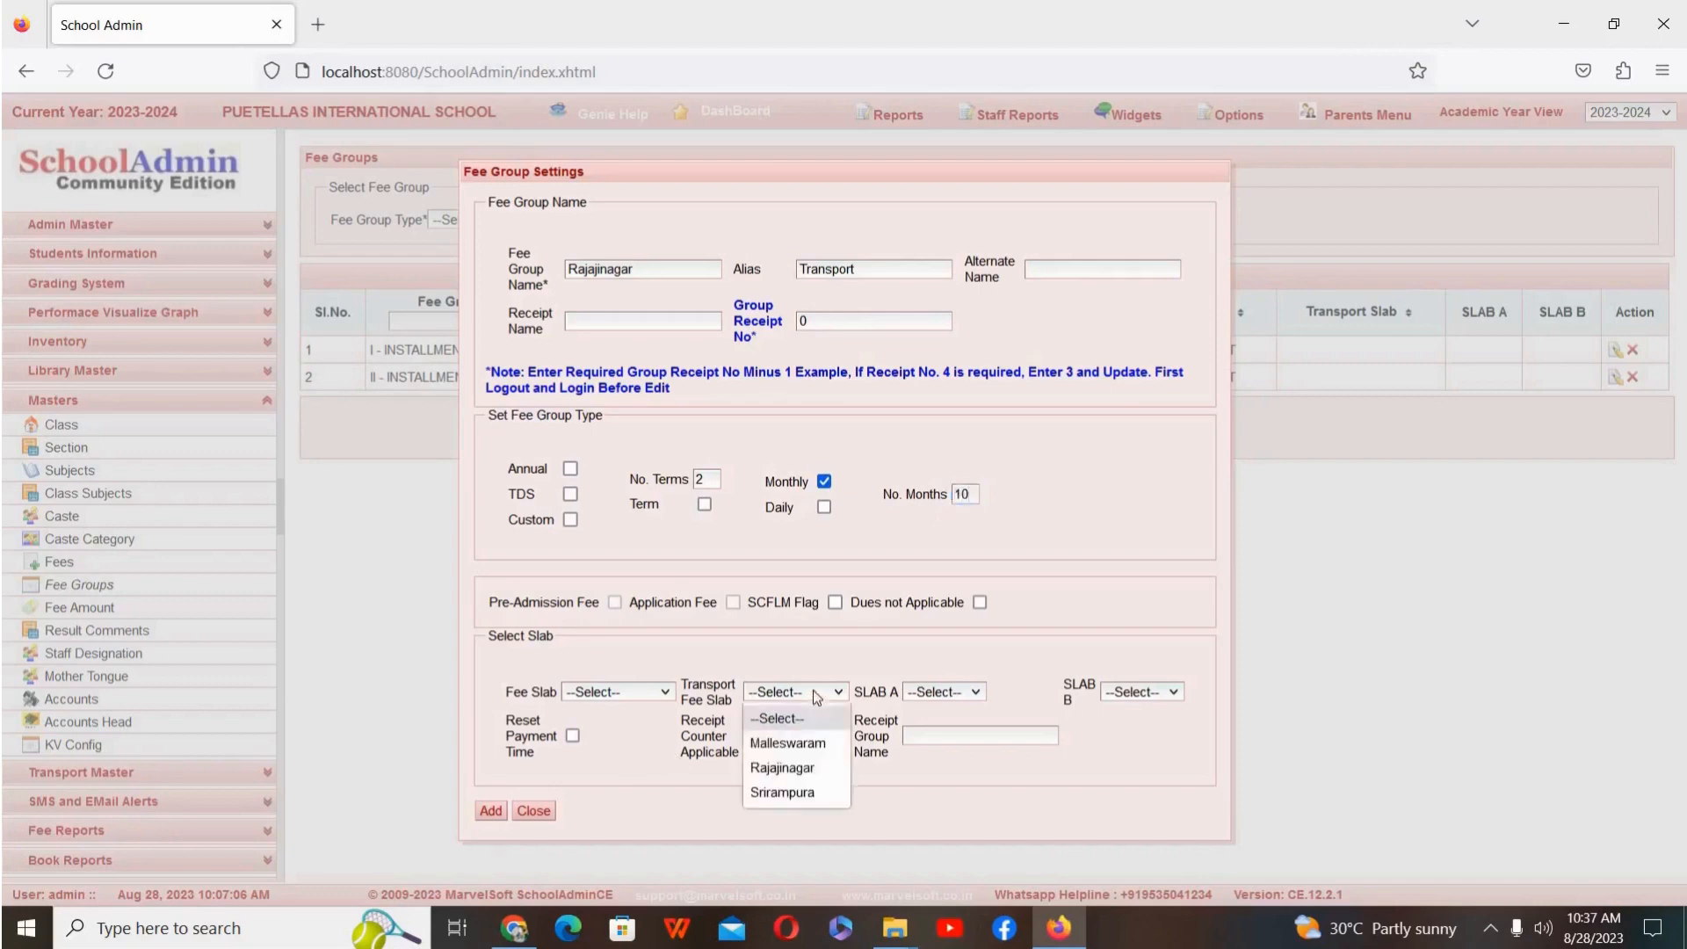
click(816, 768)
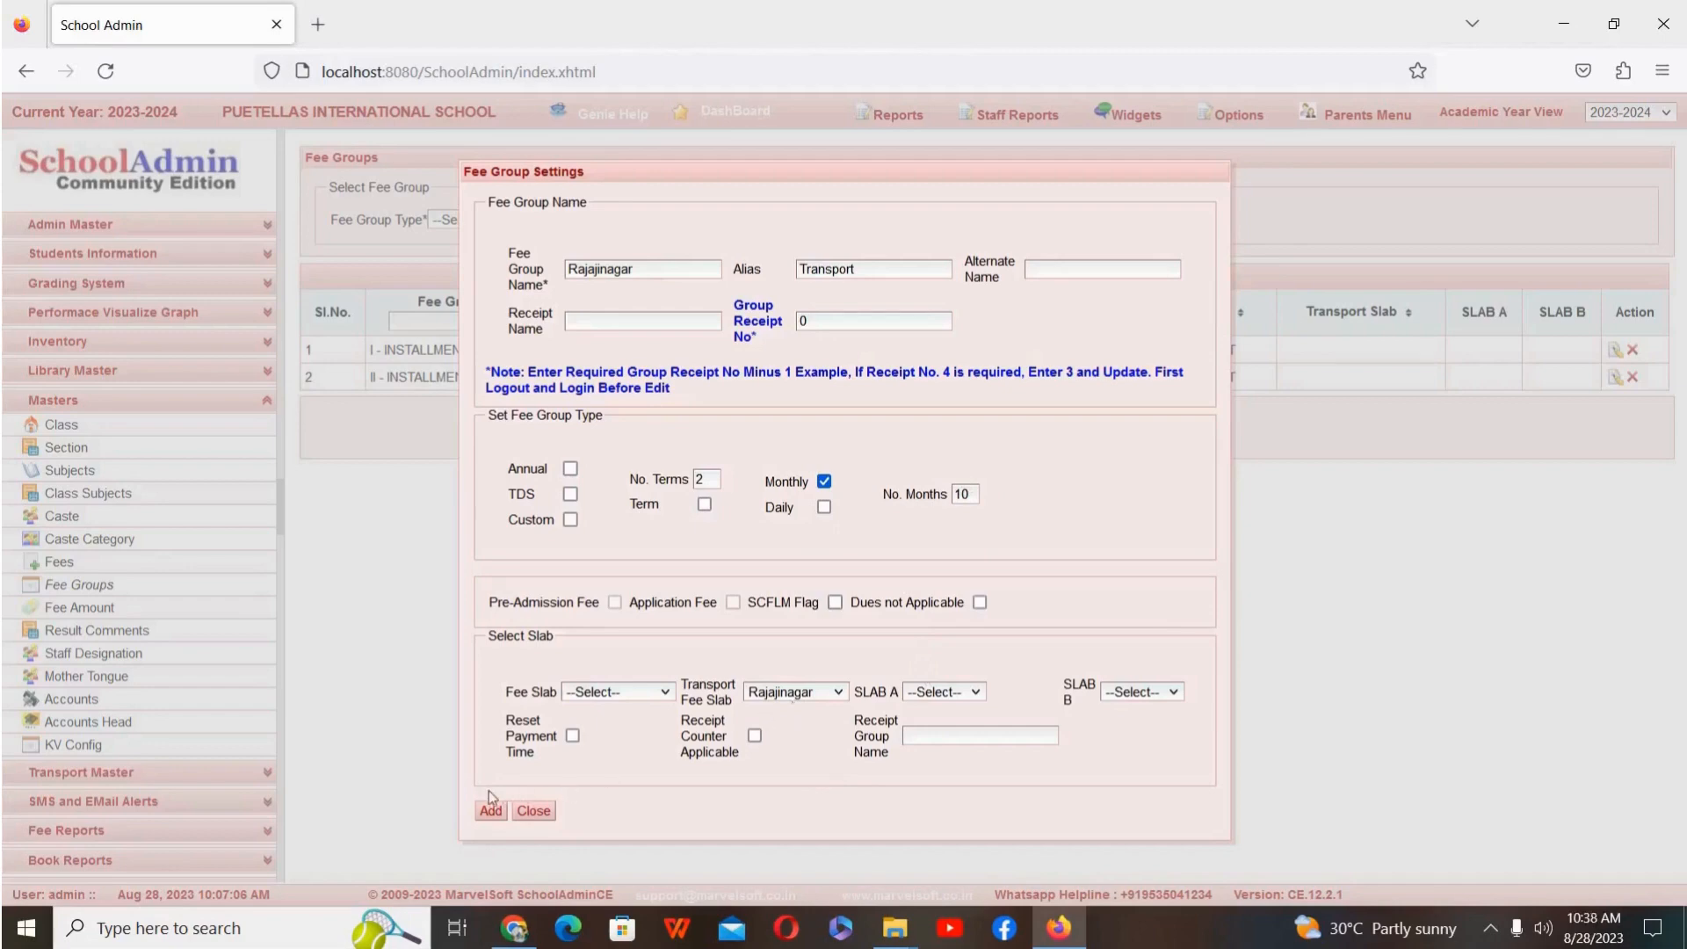
click(493, 812)
click(533, 810)
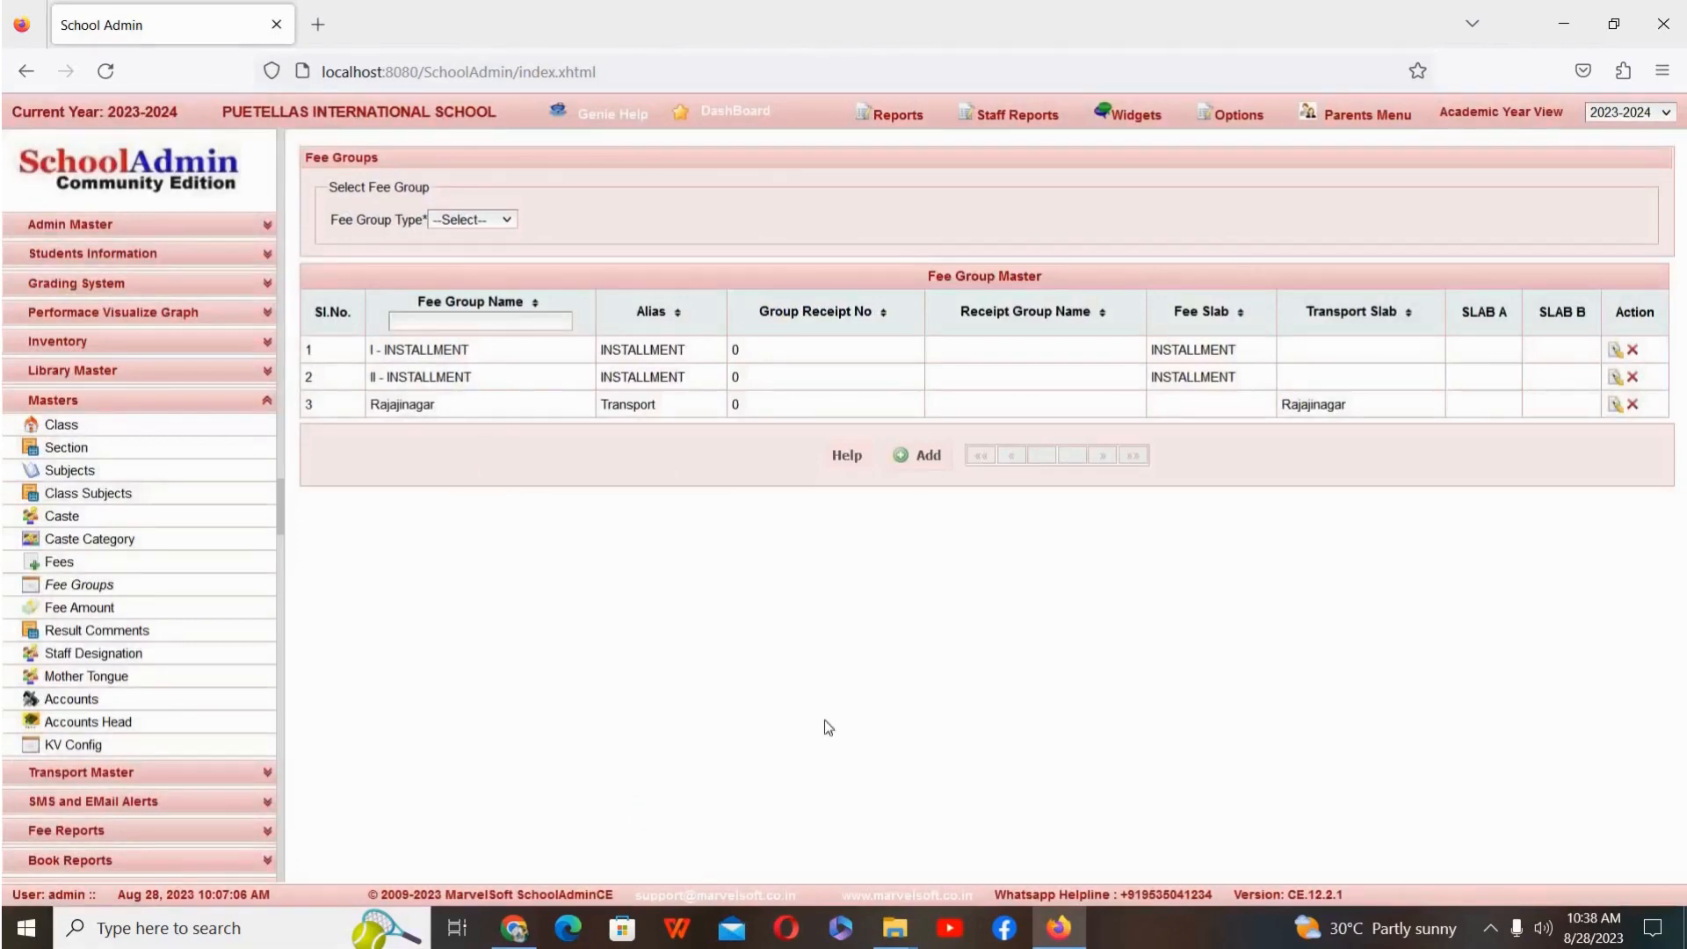
Step: Start another new fee group and name it Srirampura
click(914, 463)
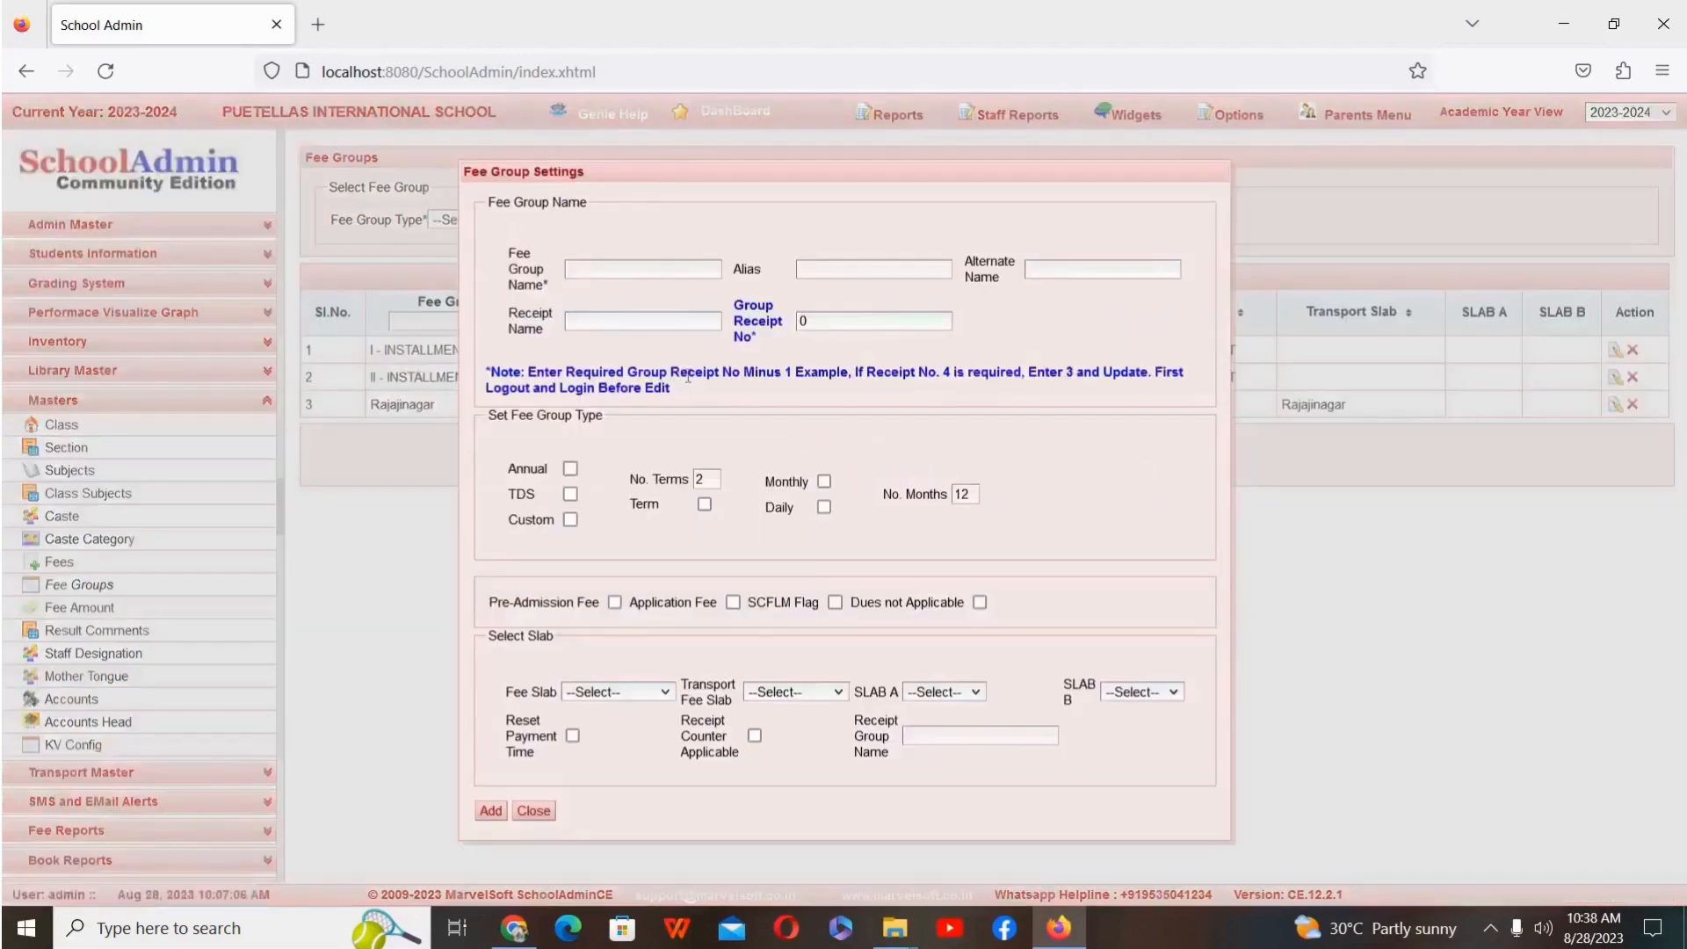
click(652, 268)
text(Sri)
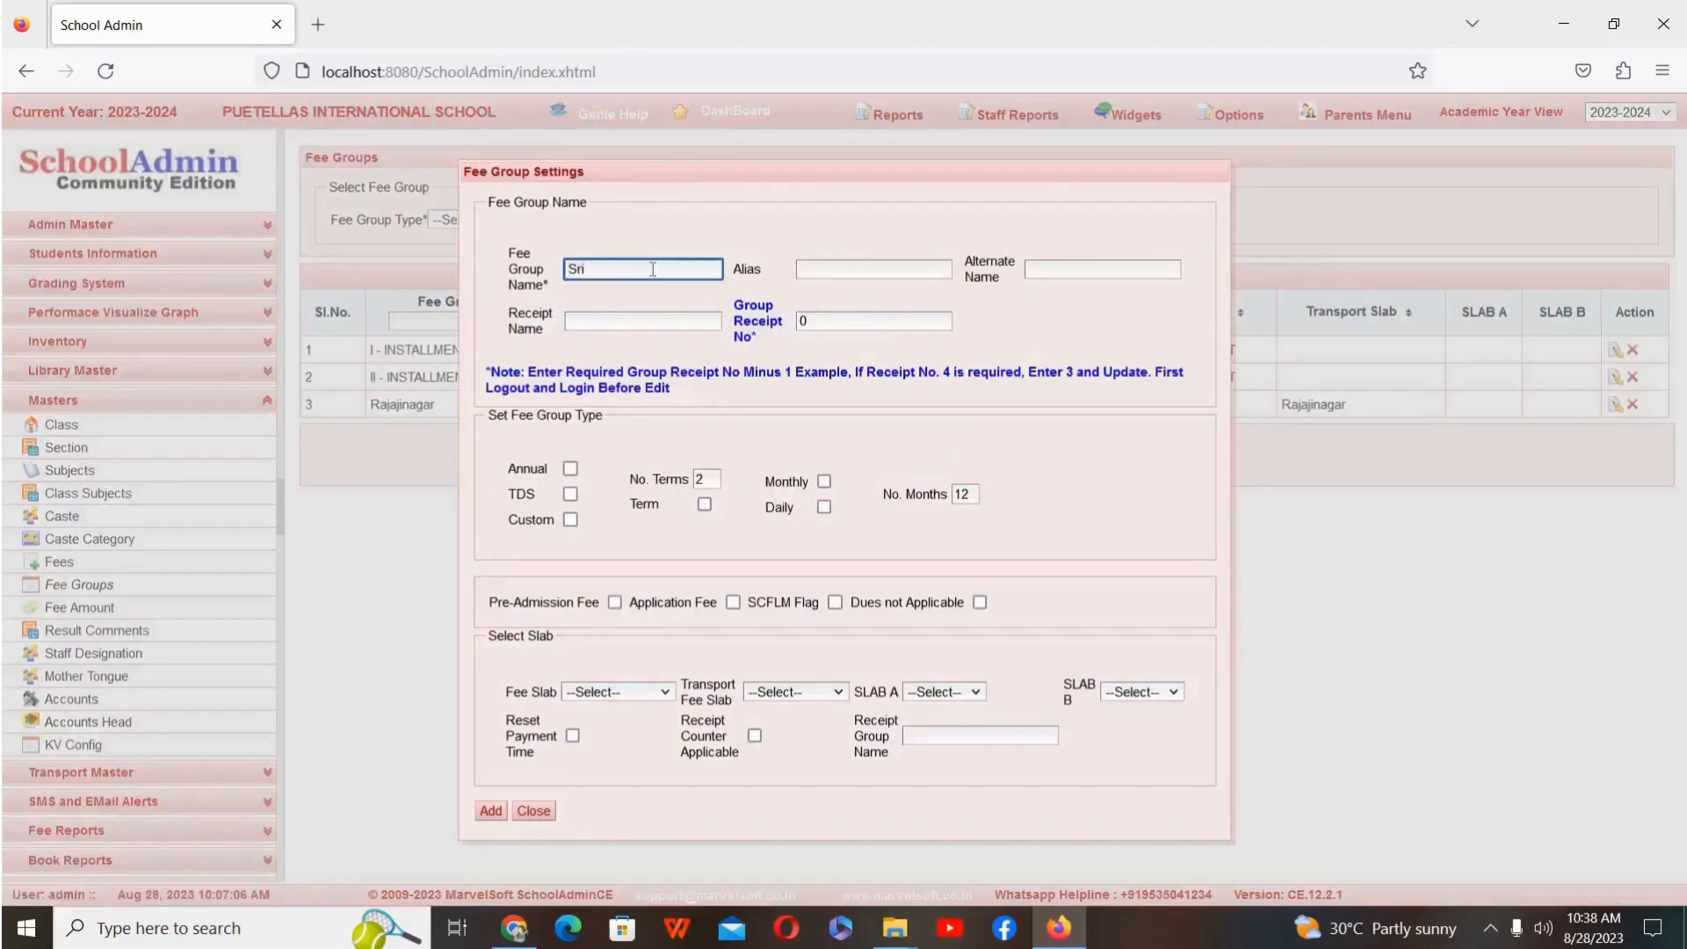
text(rampura)
Step: Make the Srirampura fee group monthly over 10 months and assign the Srirampura transport fee slab
click(821, 486)
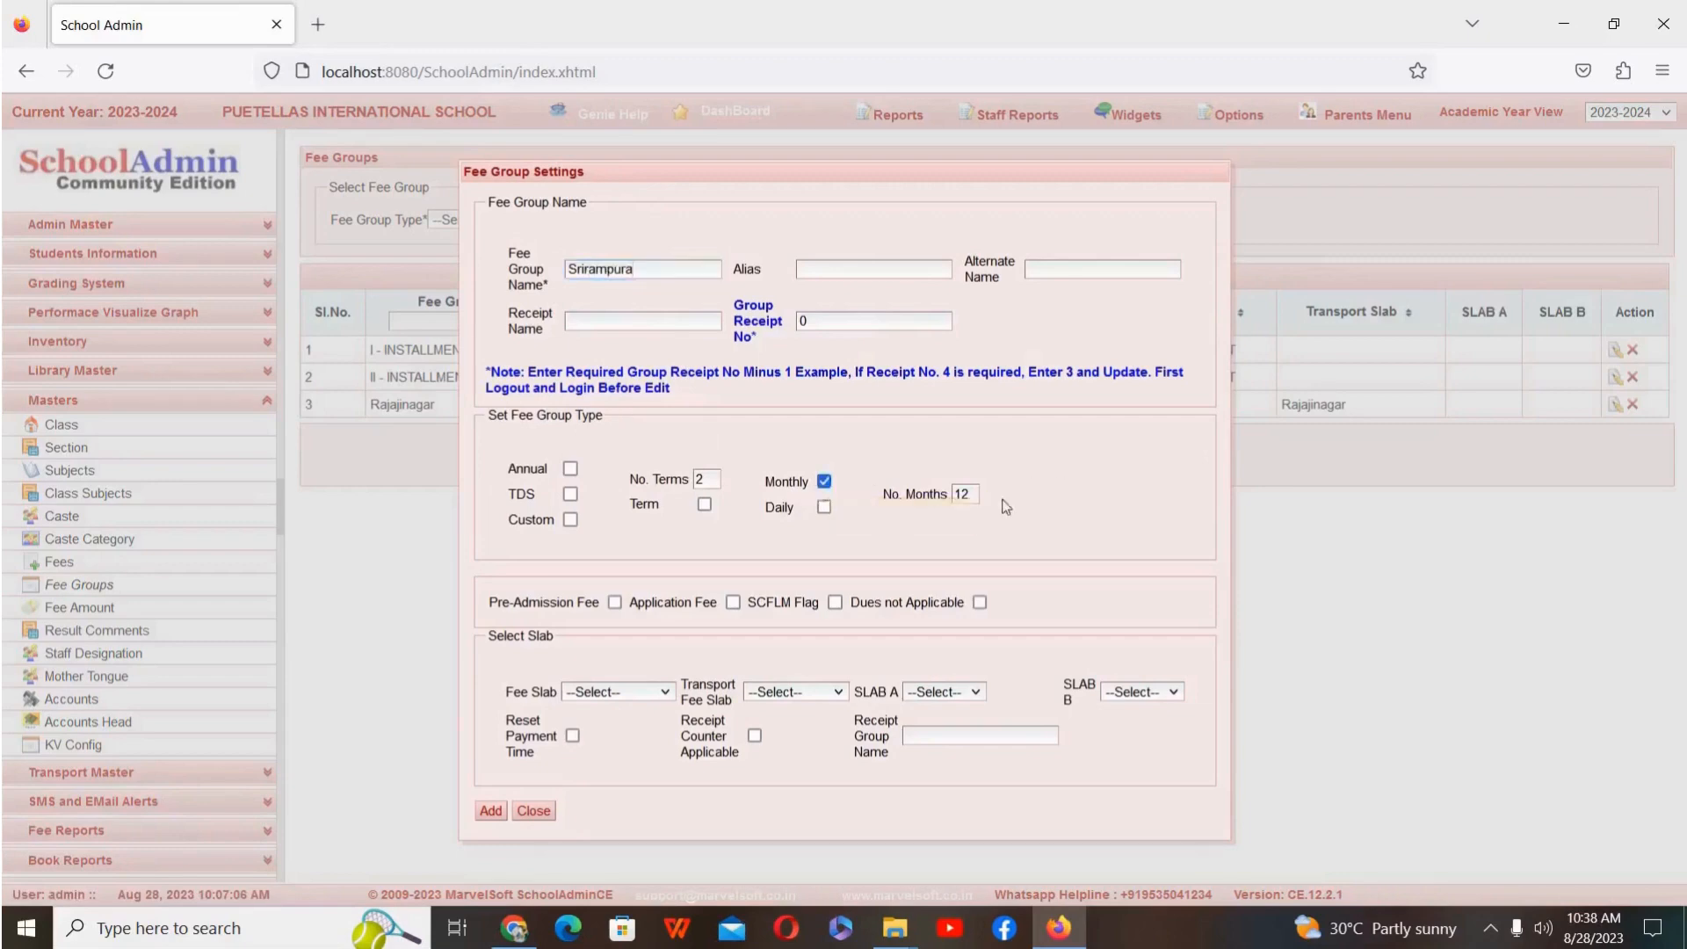
click(964, 495)
key(BackSpace)
text(0)
click(794, 694)
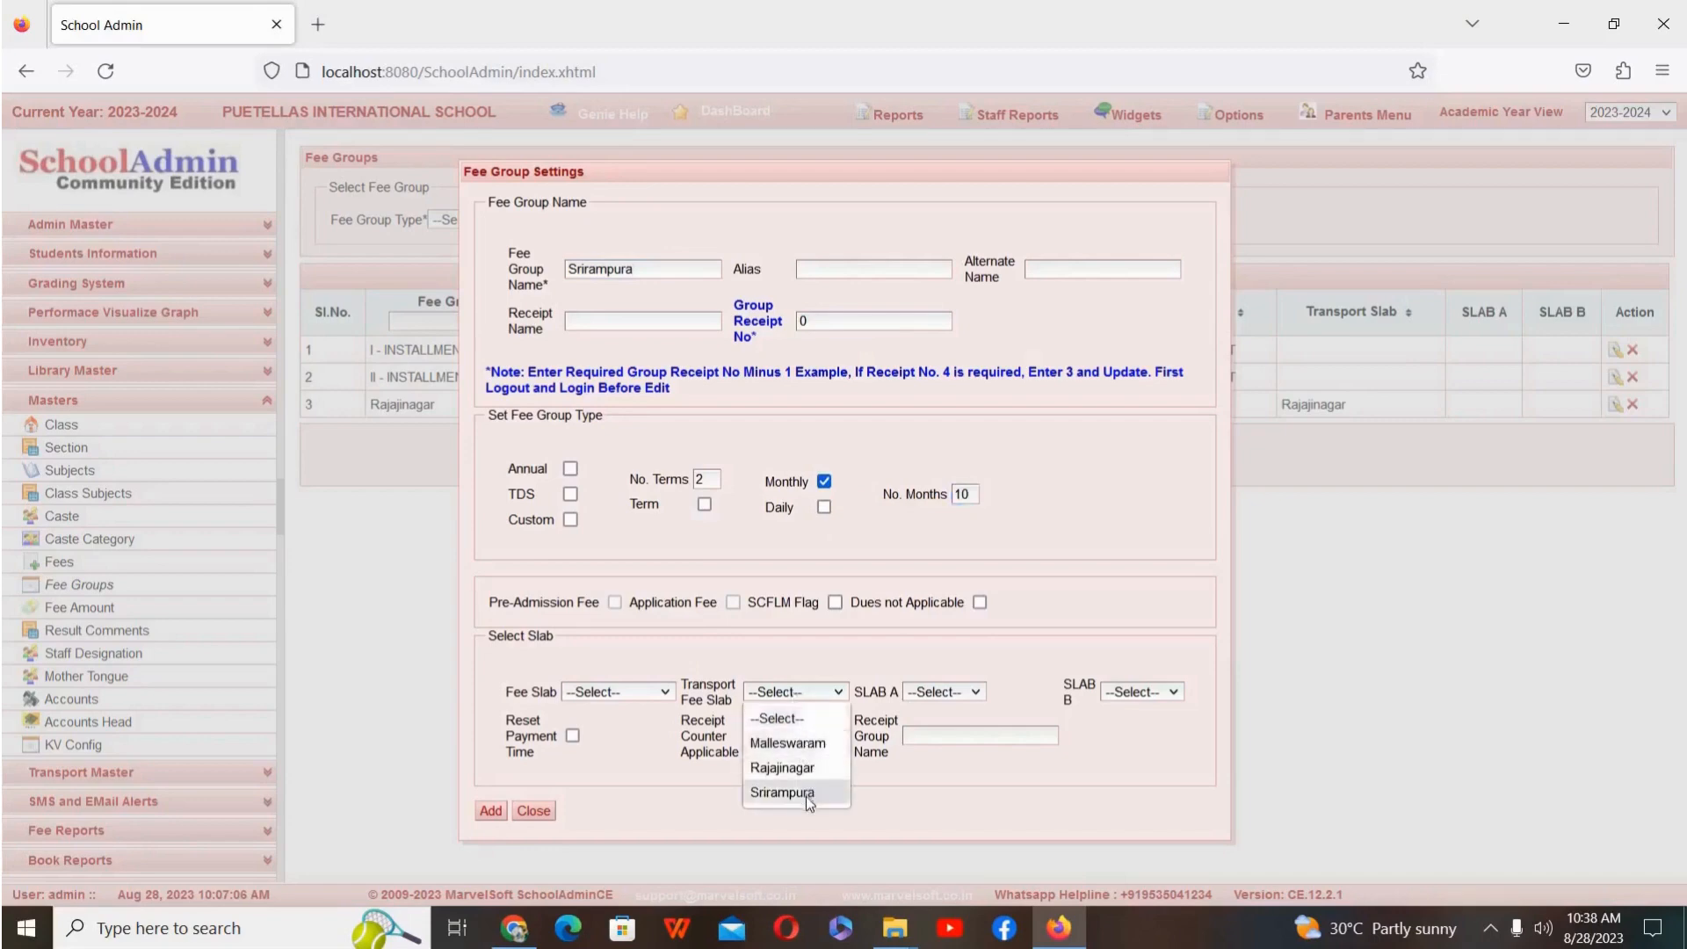
click(781, 793)
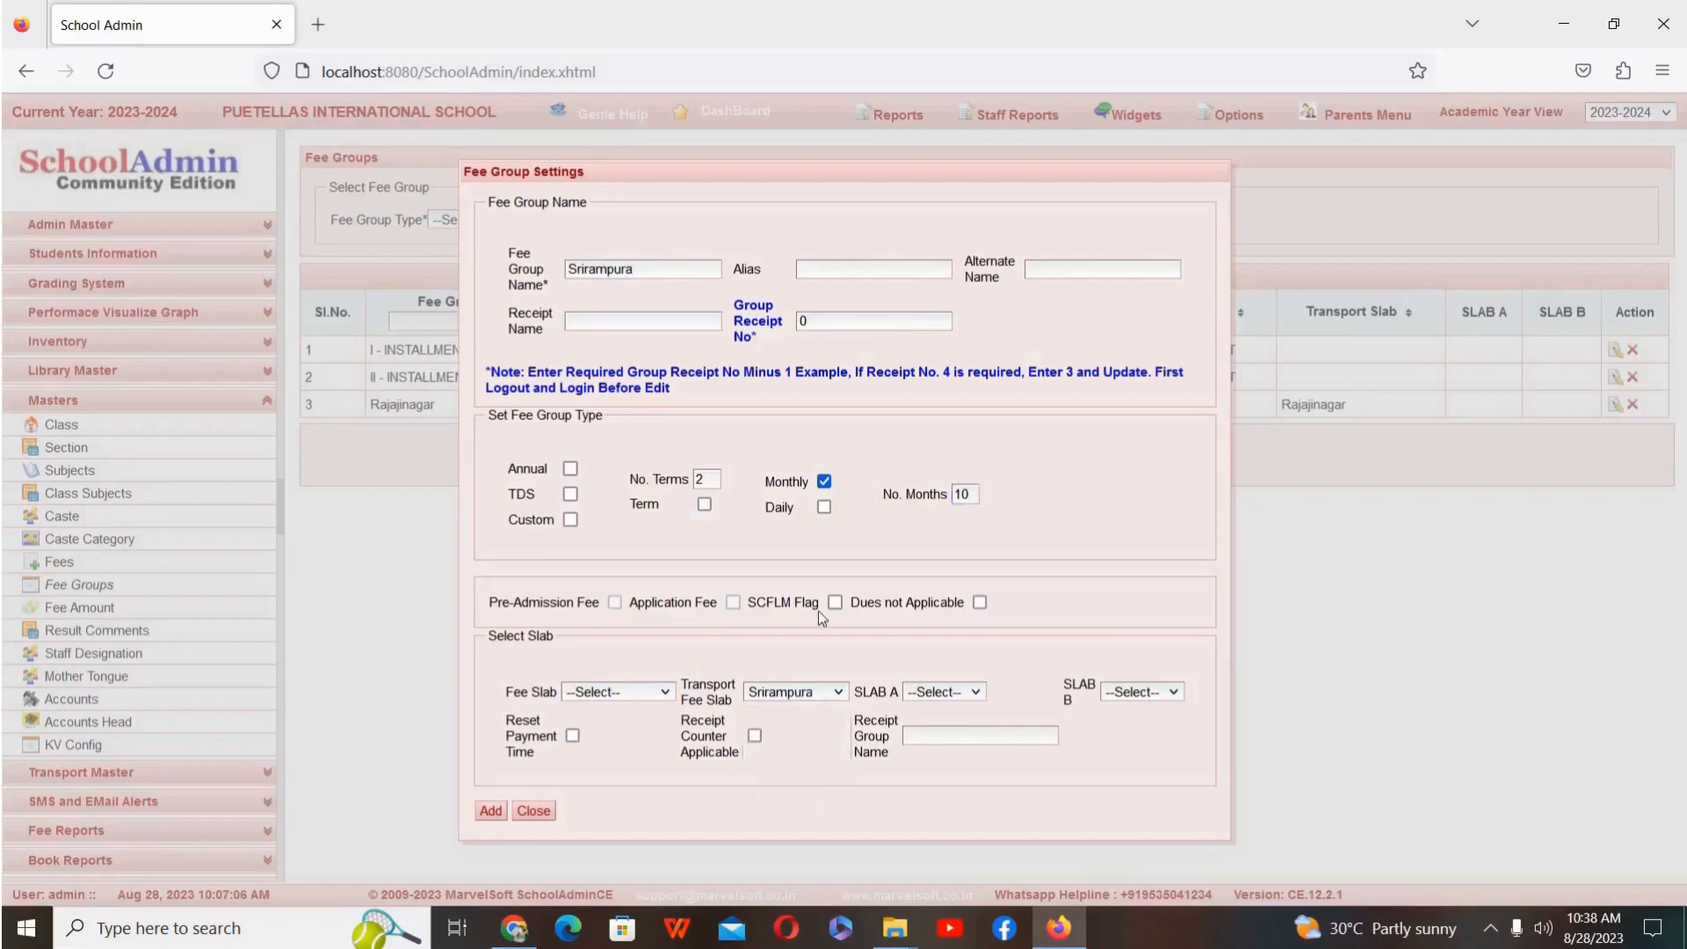
Step: Give the Srirampura fee group the alias Transport and add it, closing the fee group settings
click(862, 272)
text(T)
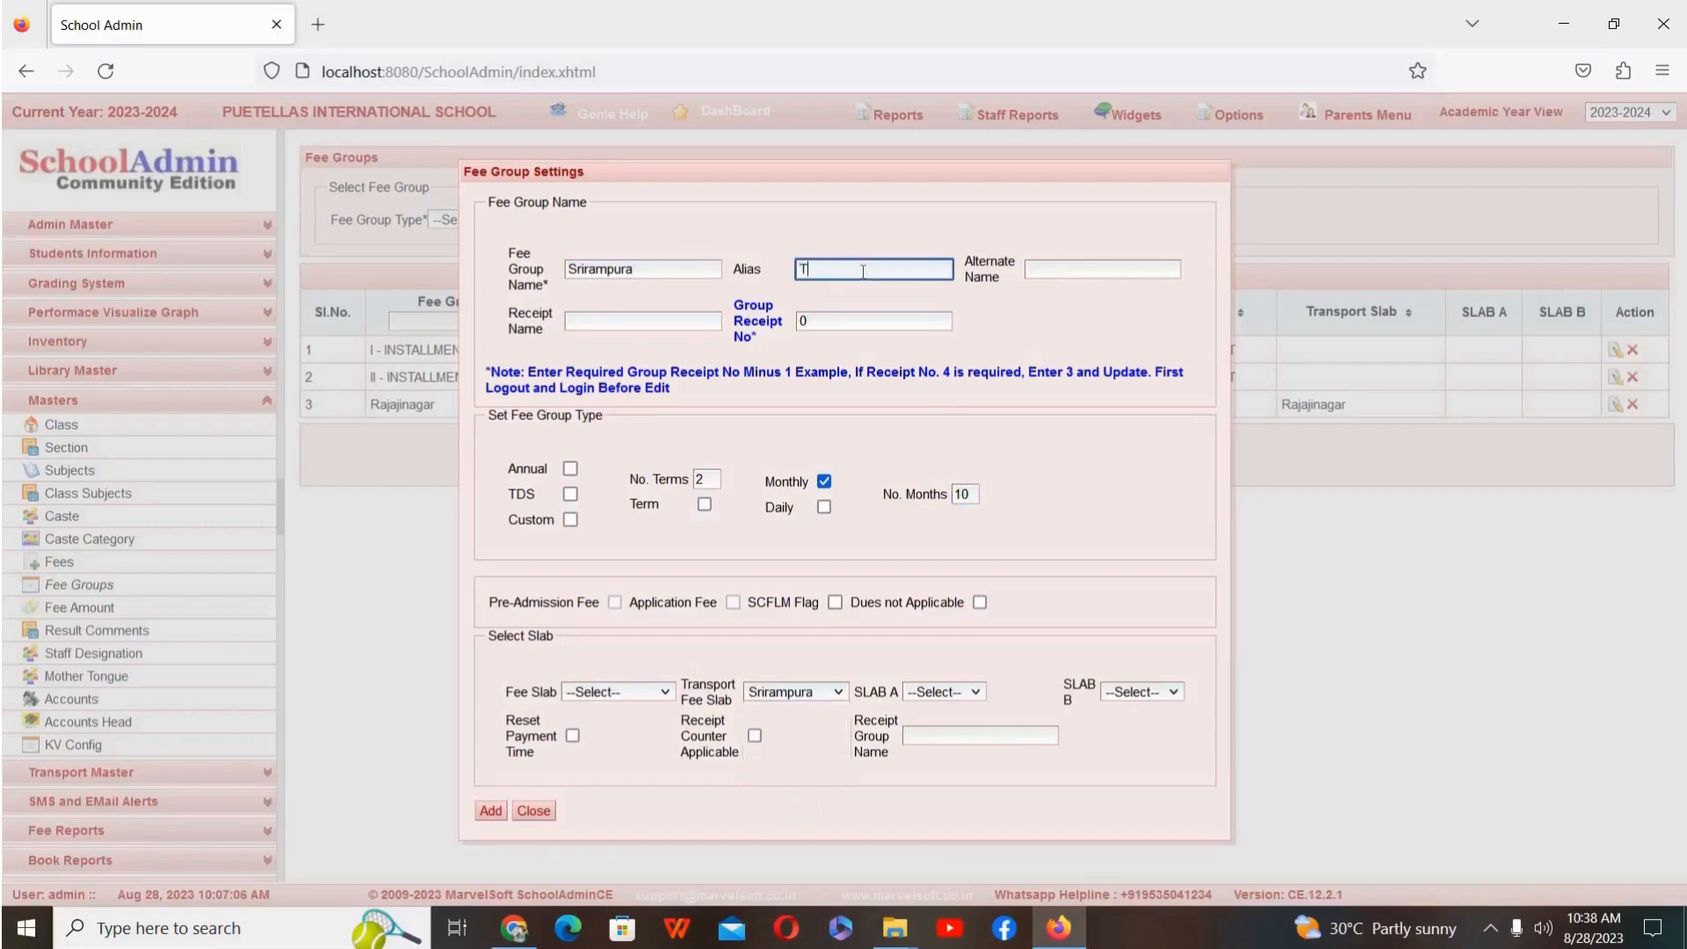
text(ransport)
click(891, 412)
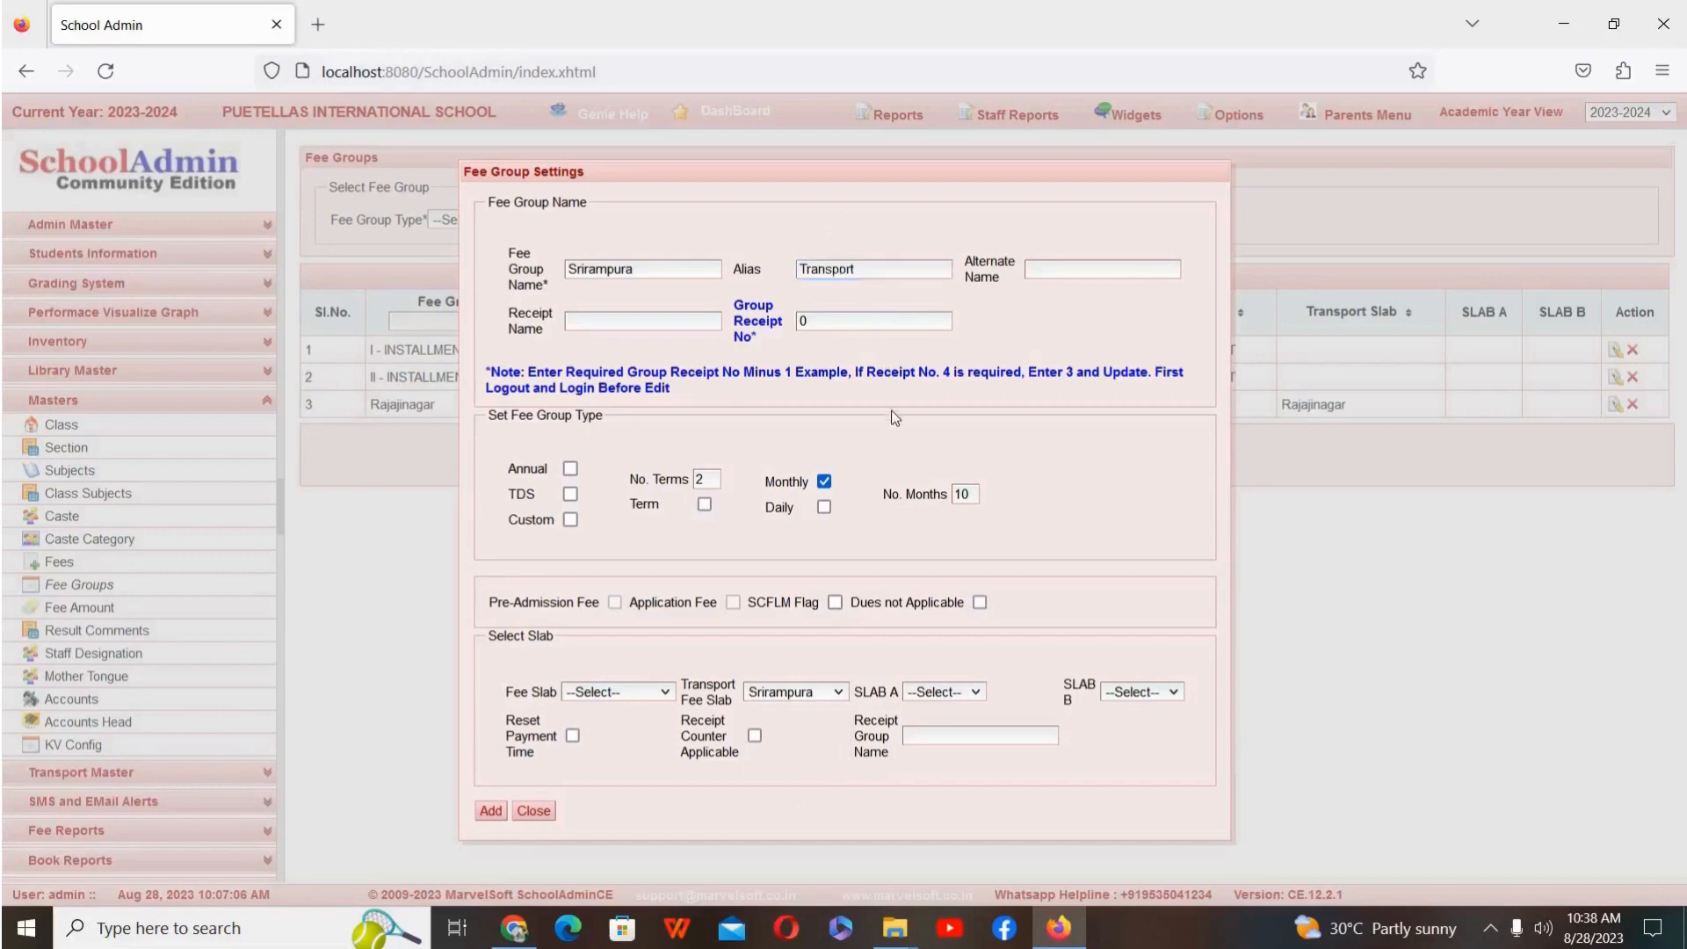
click(489, 812)
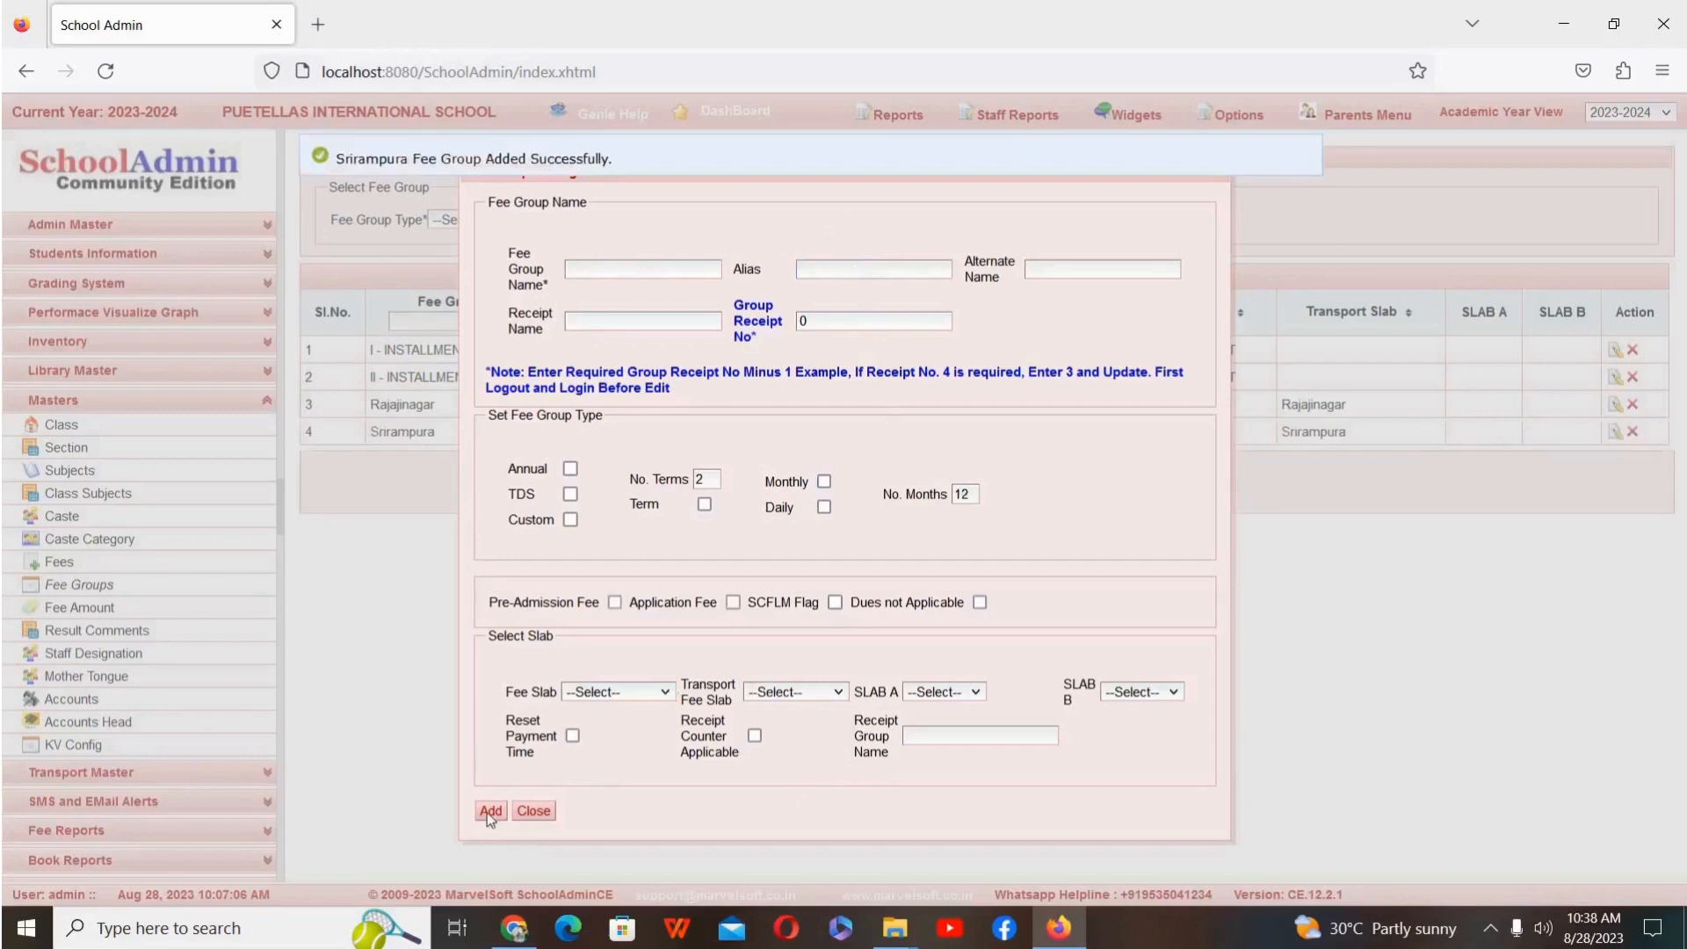
click(537, 811)
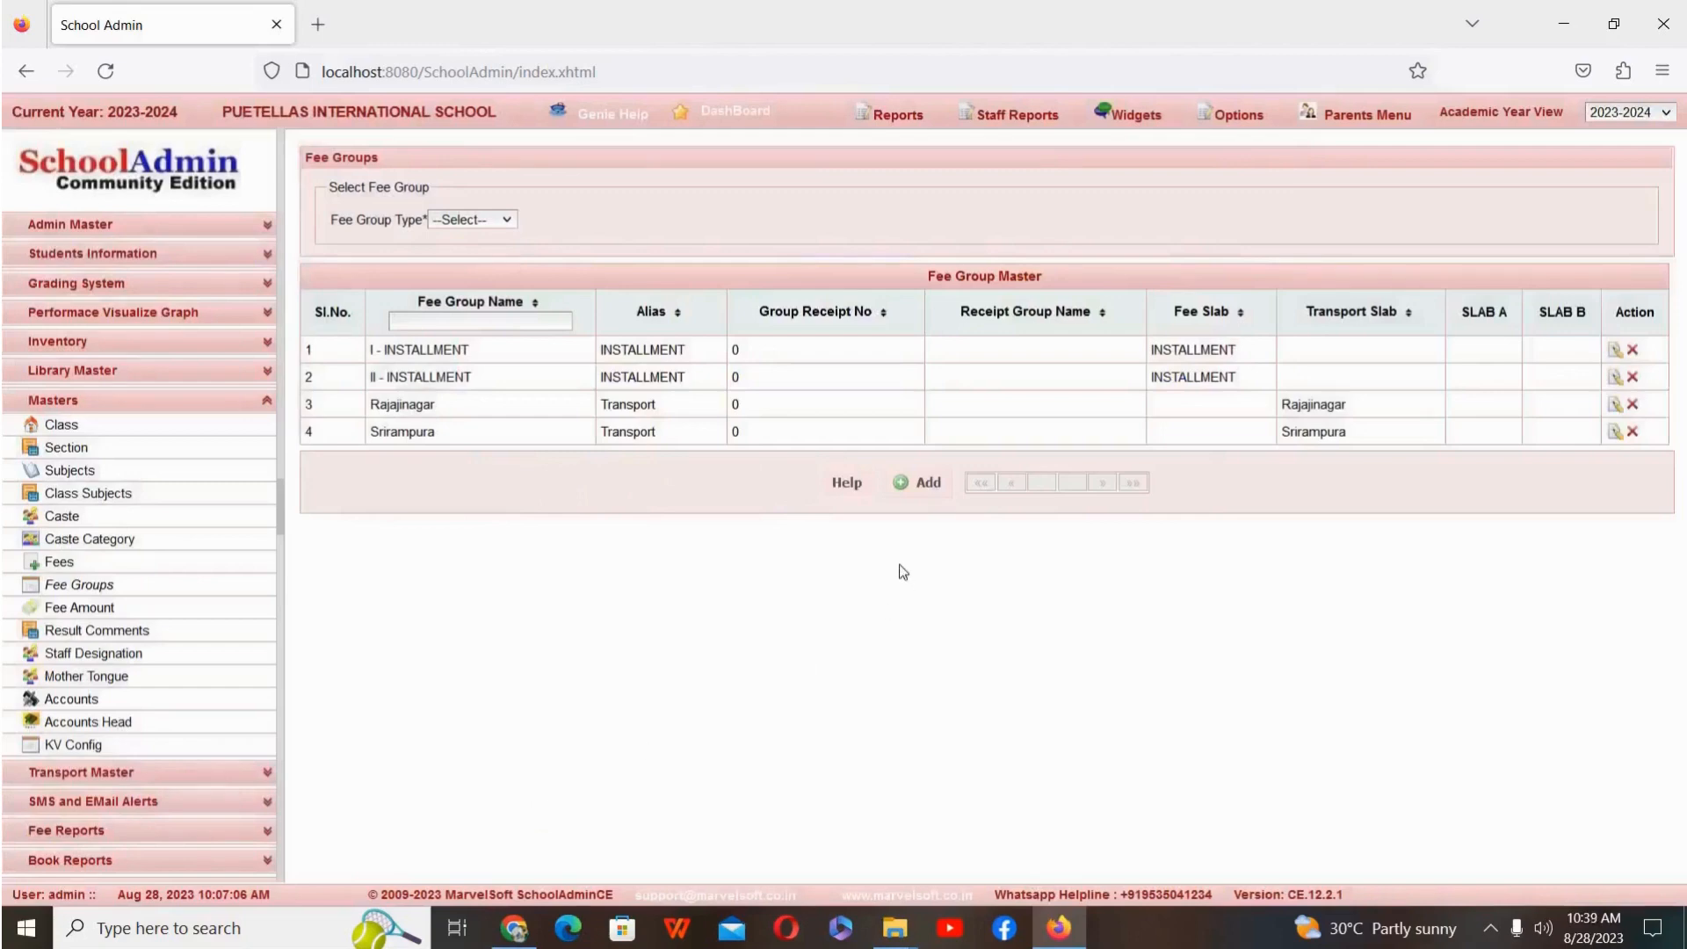
Step: Start a third transport fee group and name it Malleshwaram
click(922, 489)
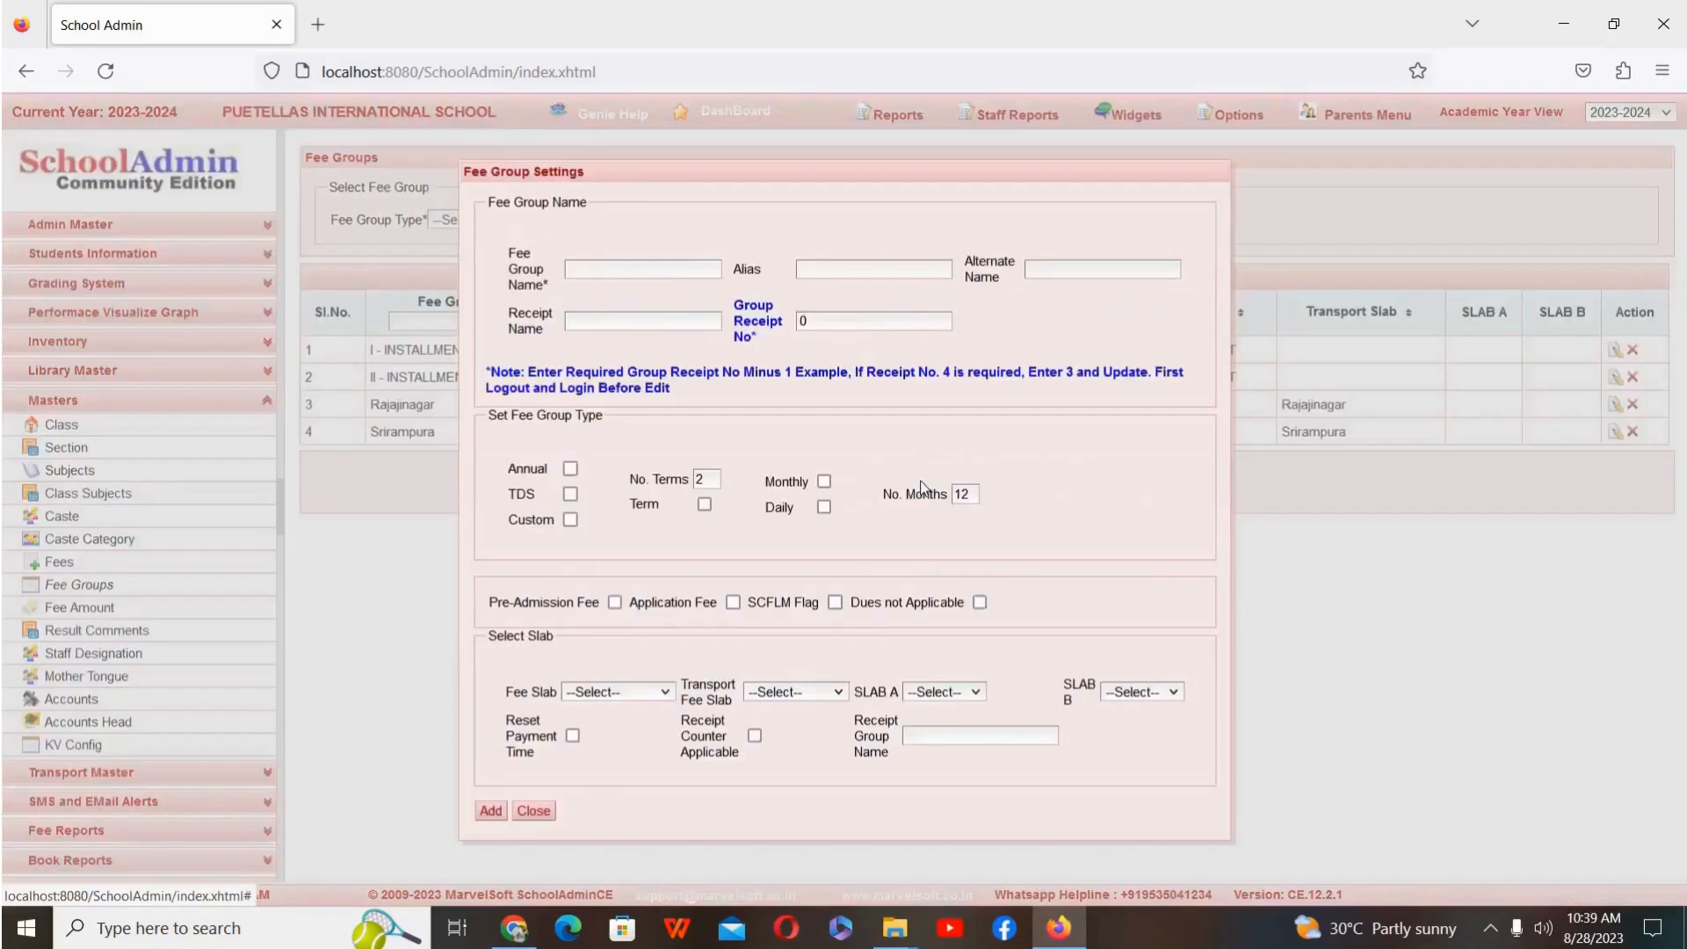
click(647, 275)
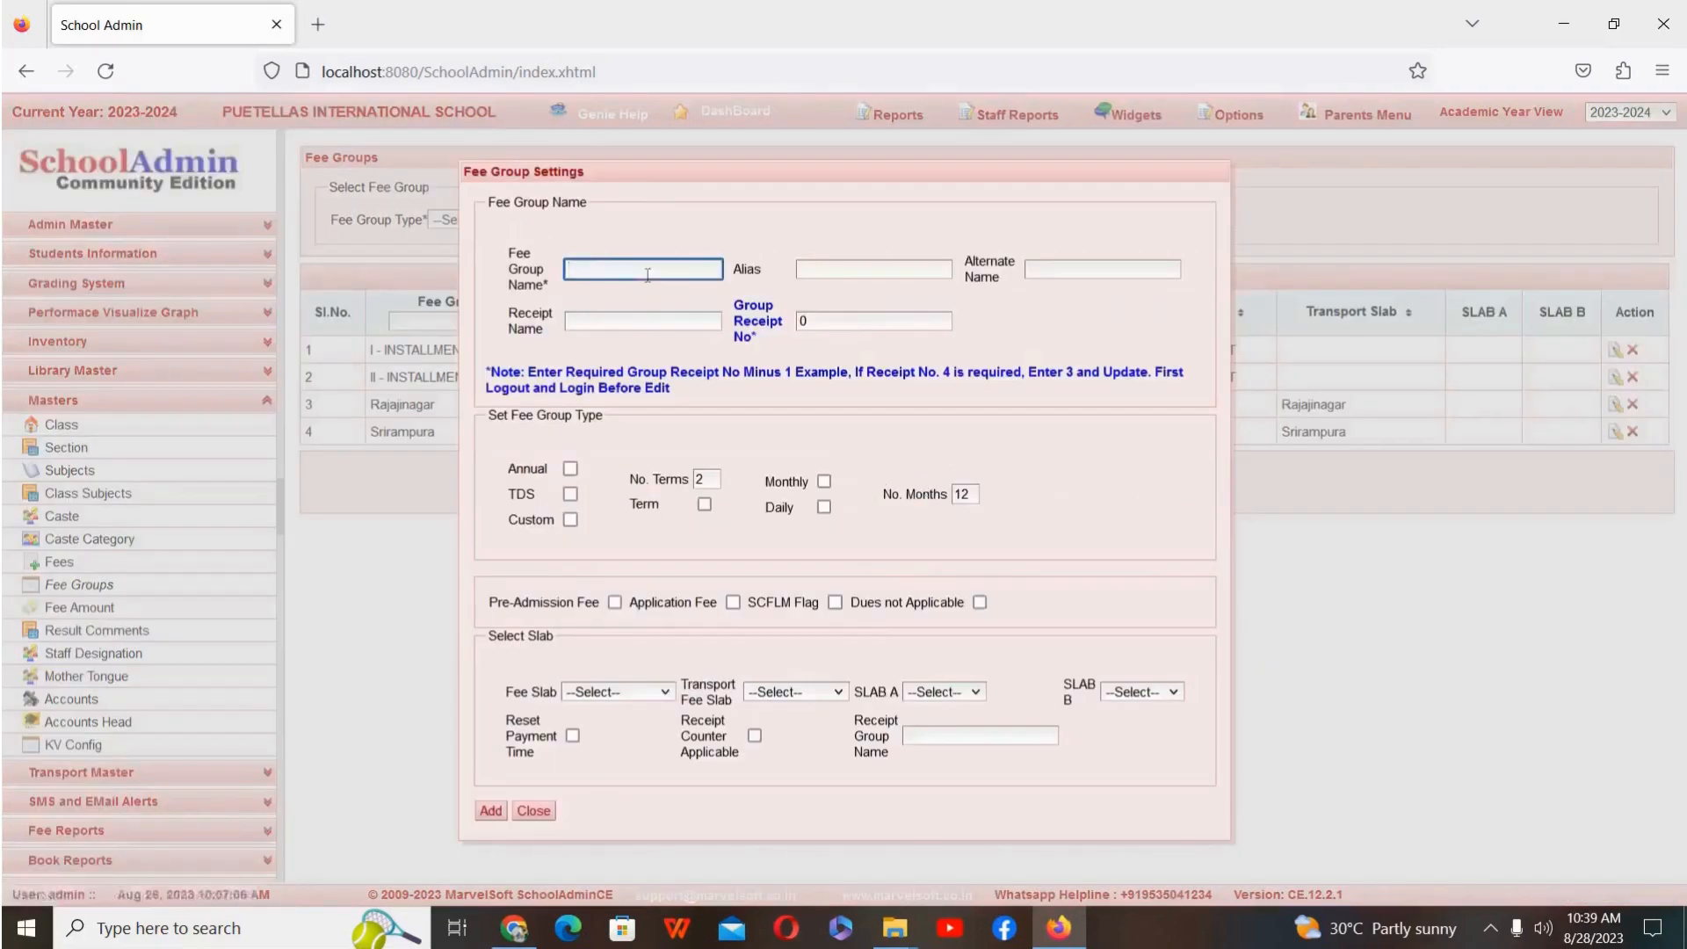
text(Malleshwaram)
Step: Make the Malleshwaram fee group monthly over 10 months with transport fee slab Malleswaram, and add it
click(824, 482)
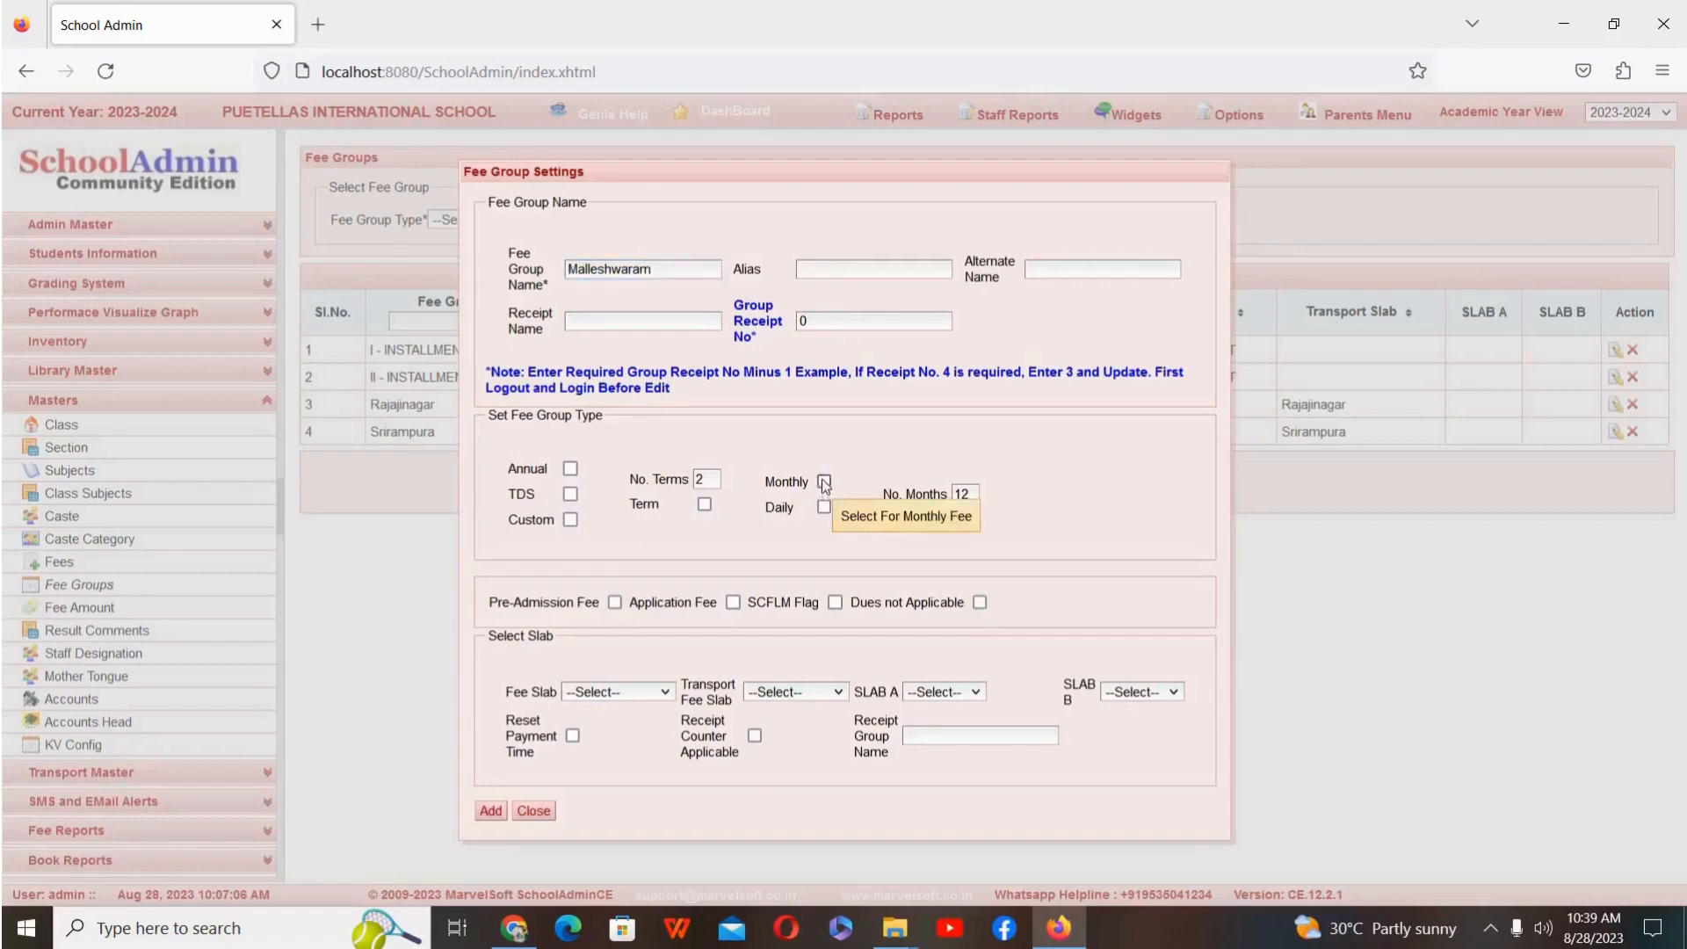
click(977, 495)
key(BackSpace)
text(0)
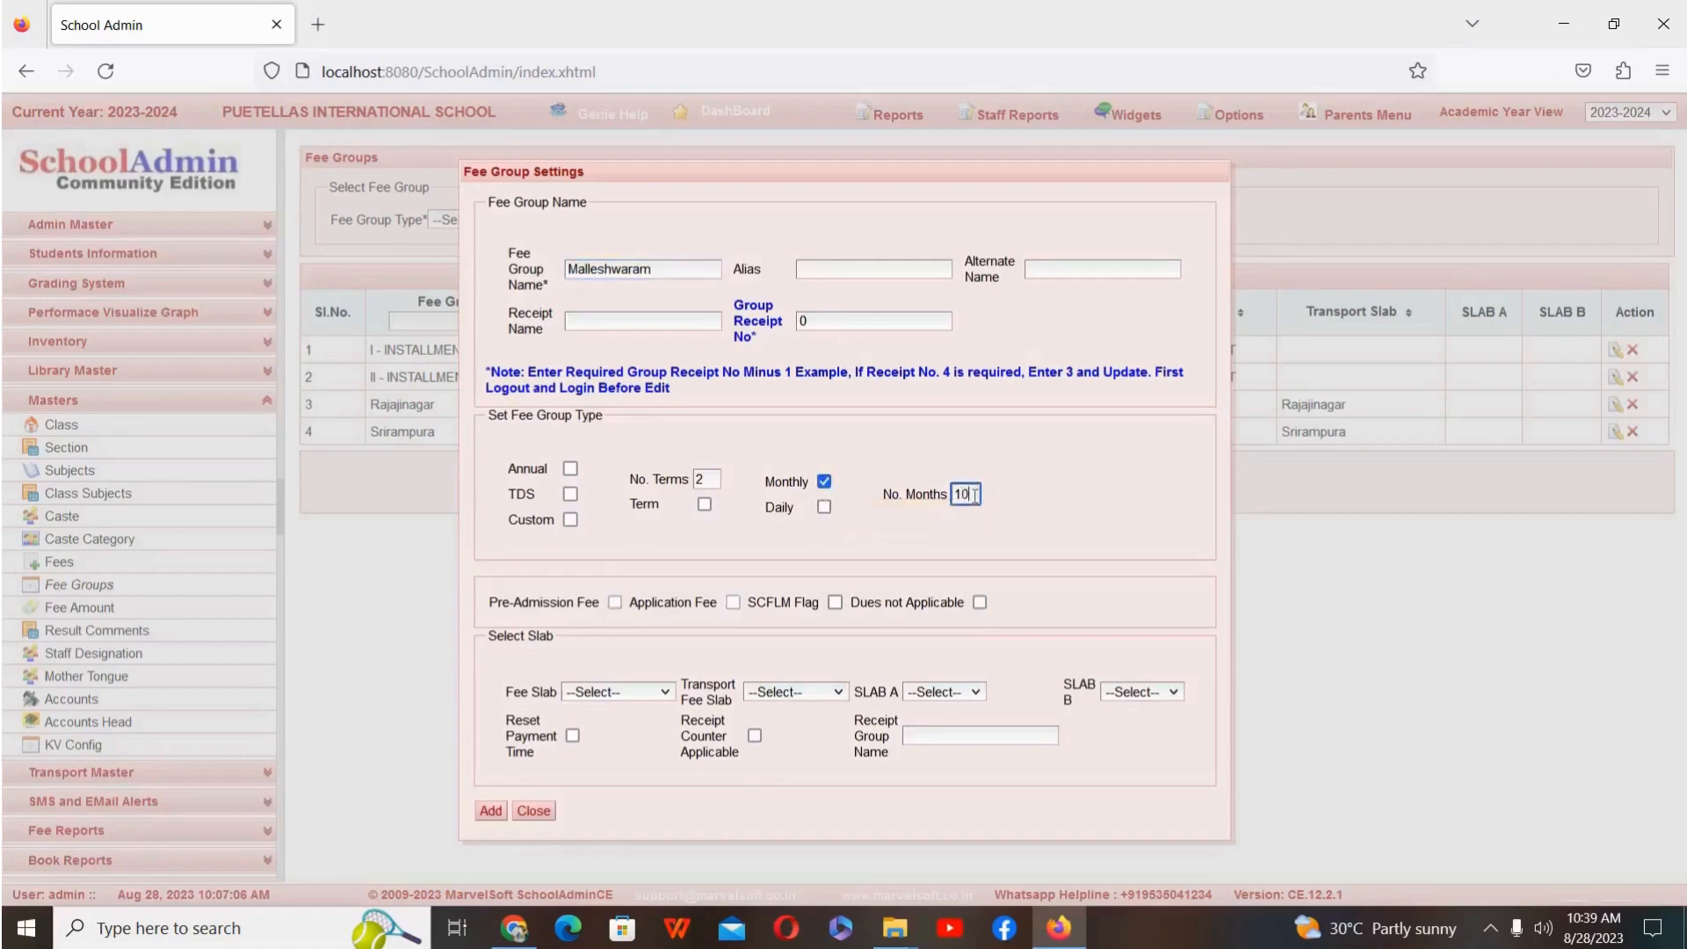
click(800, 694)
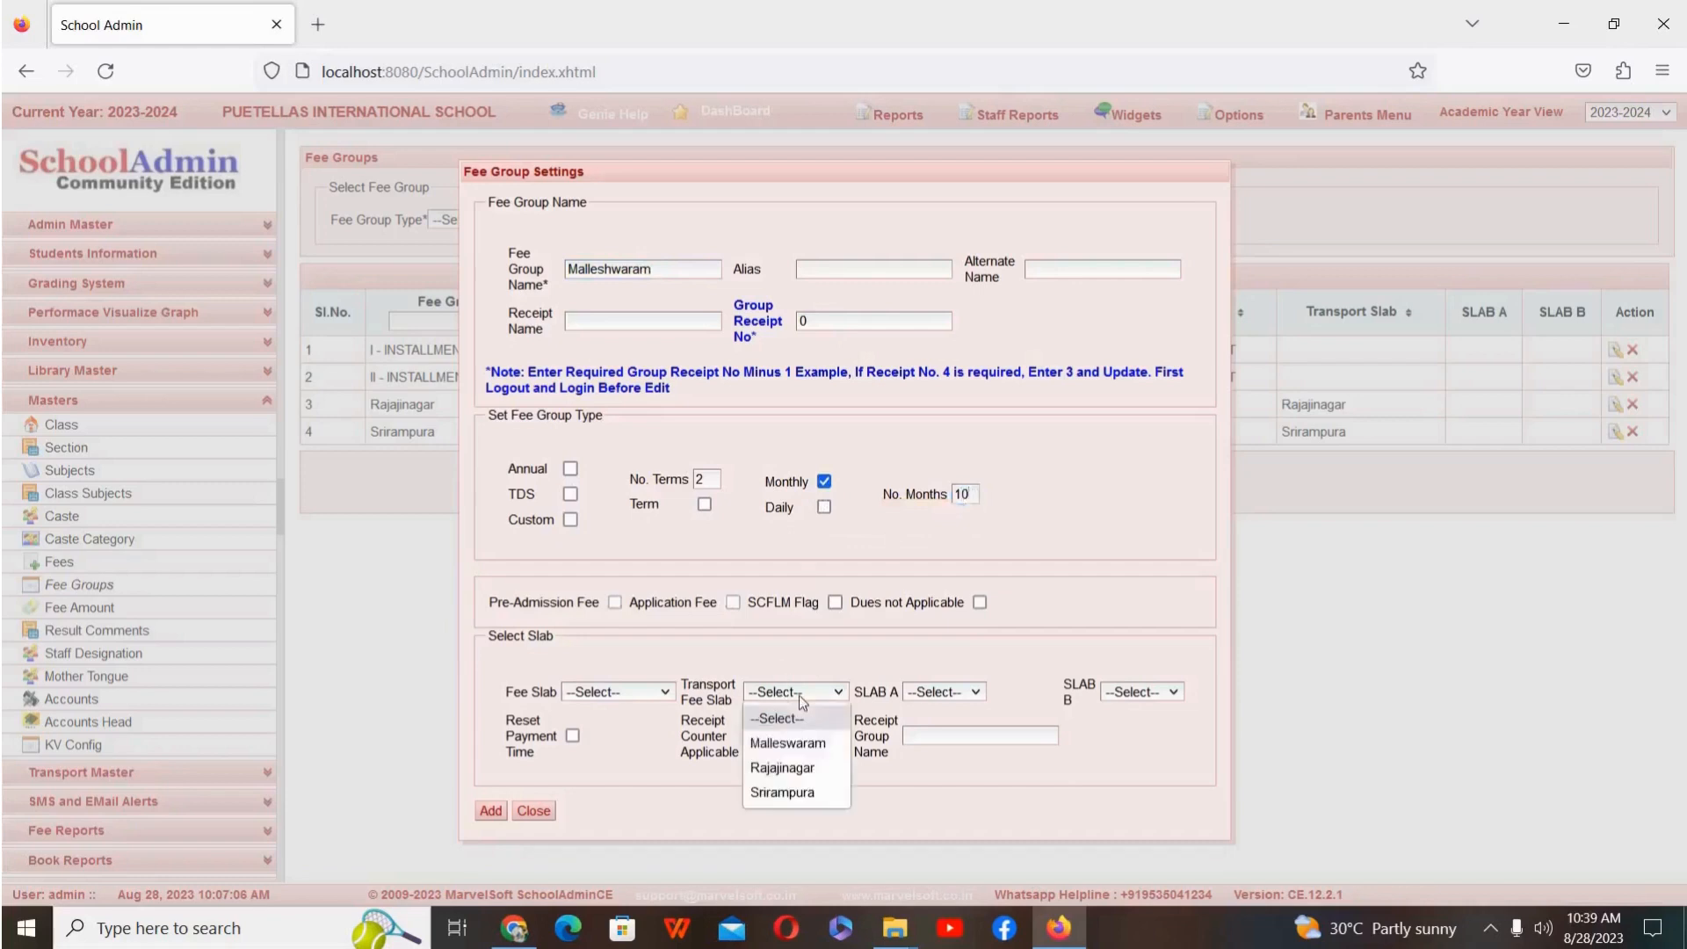
click(801, 752)
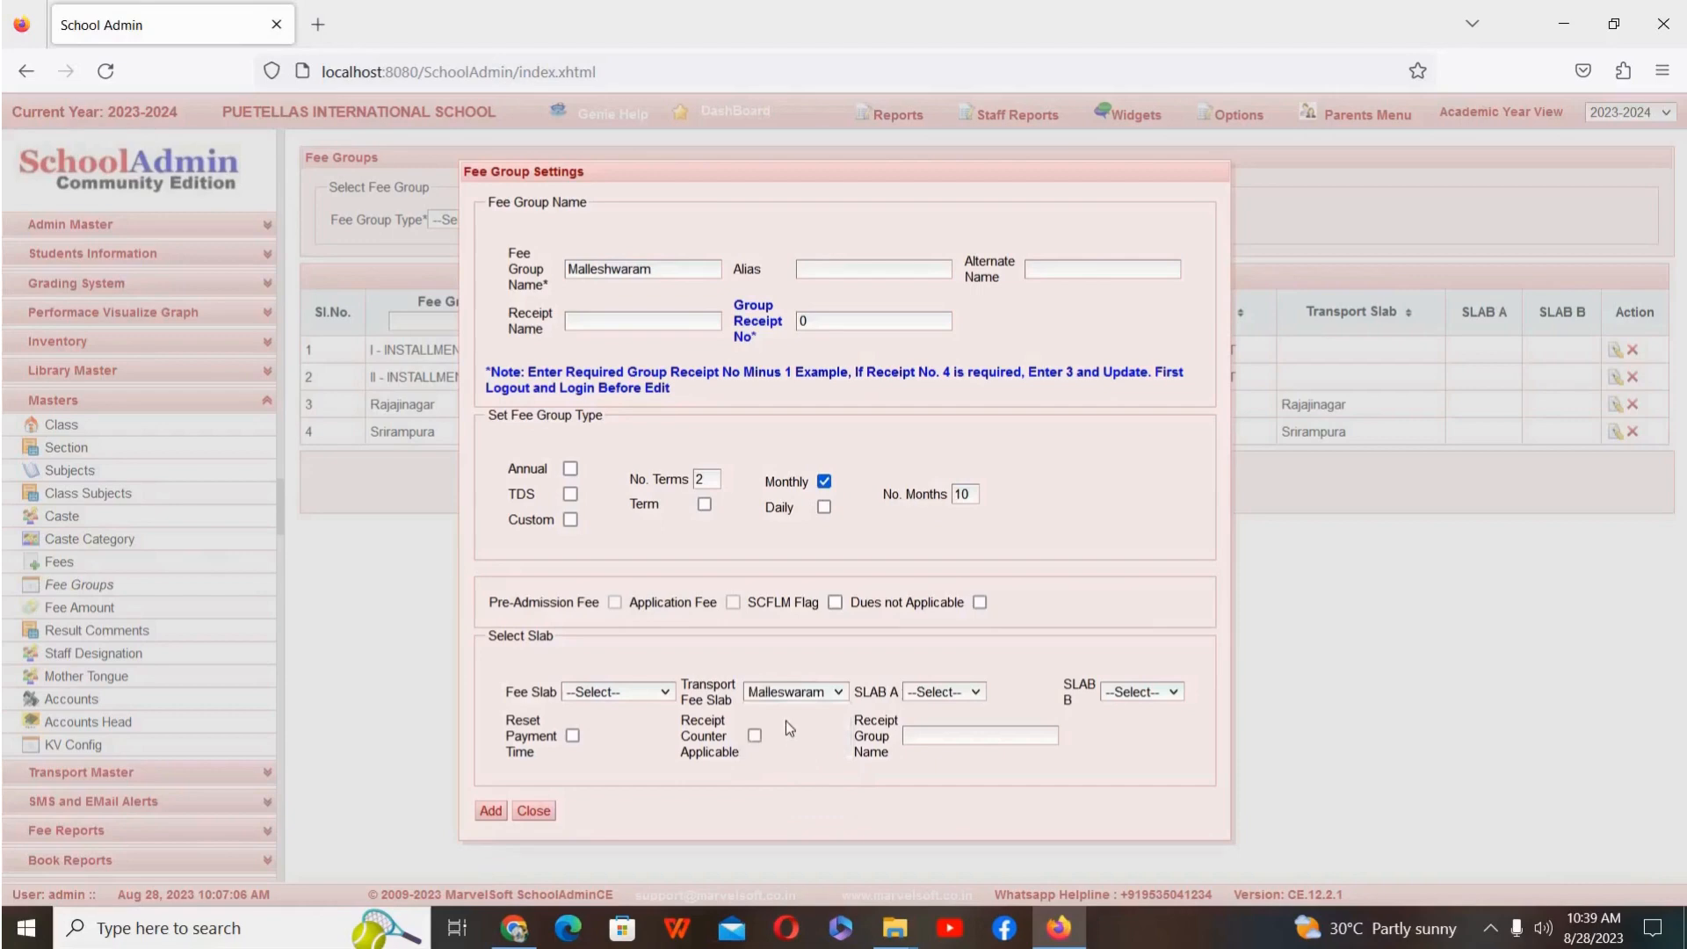
click(489, 811)
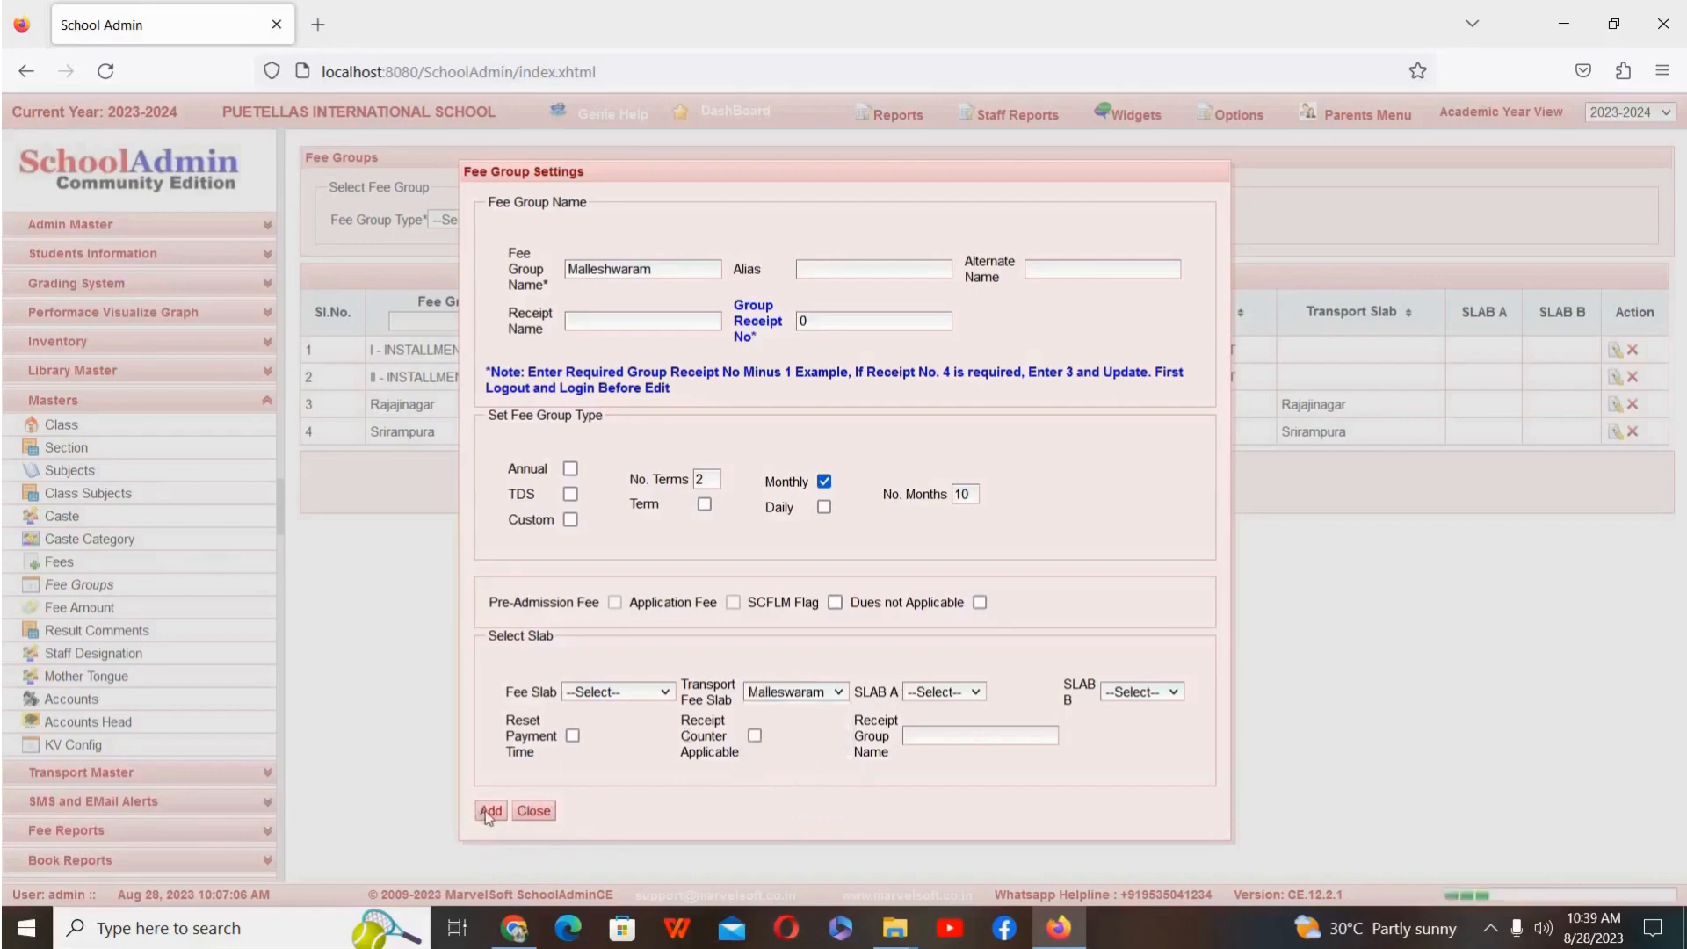
click(540, 810)
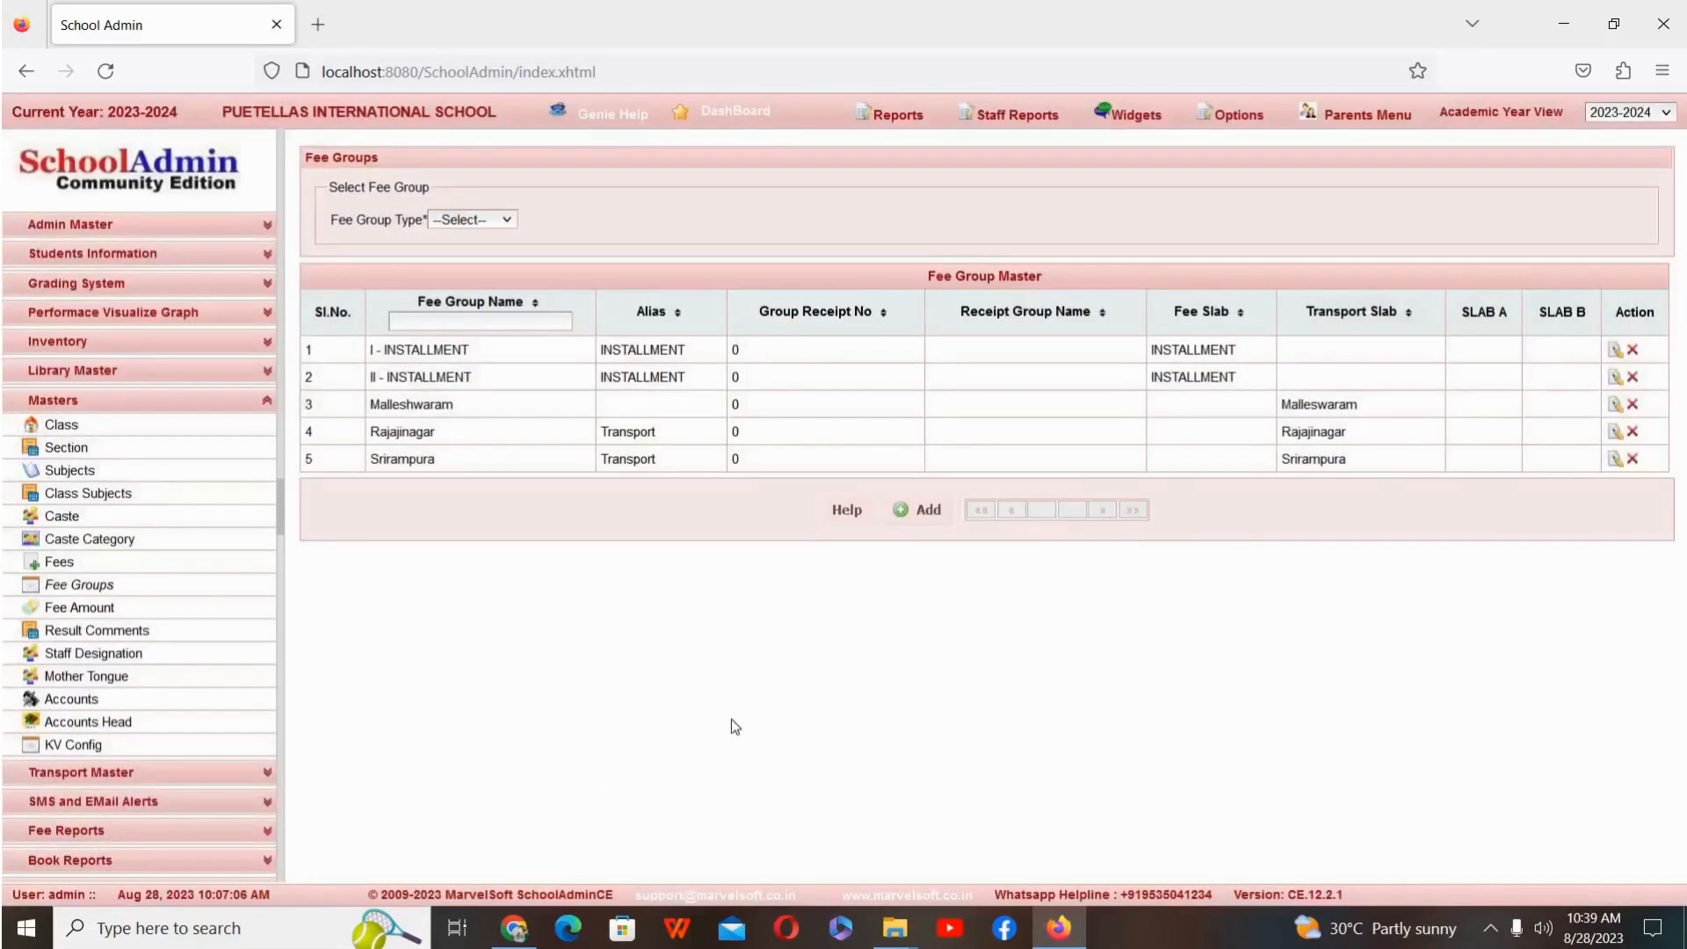
Step: Edit the Malleshwaram fee group to give it the alias Transport, and save the update
click(1613, 409)
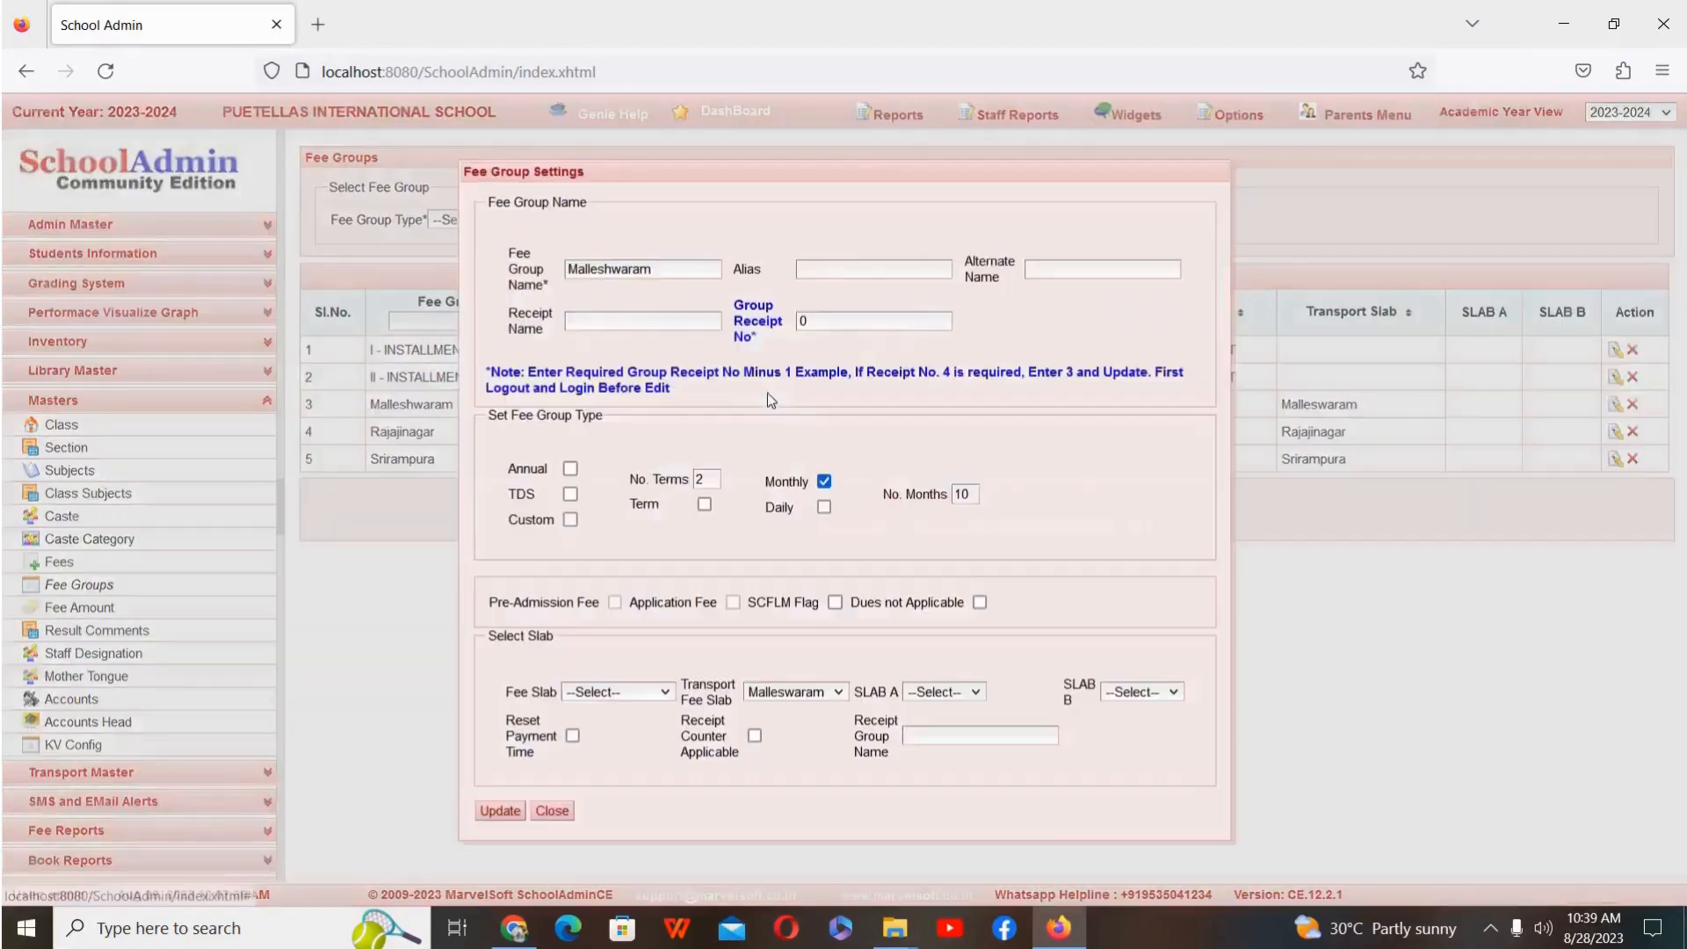
click(849, 270)
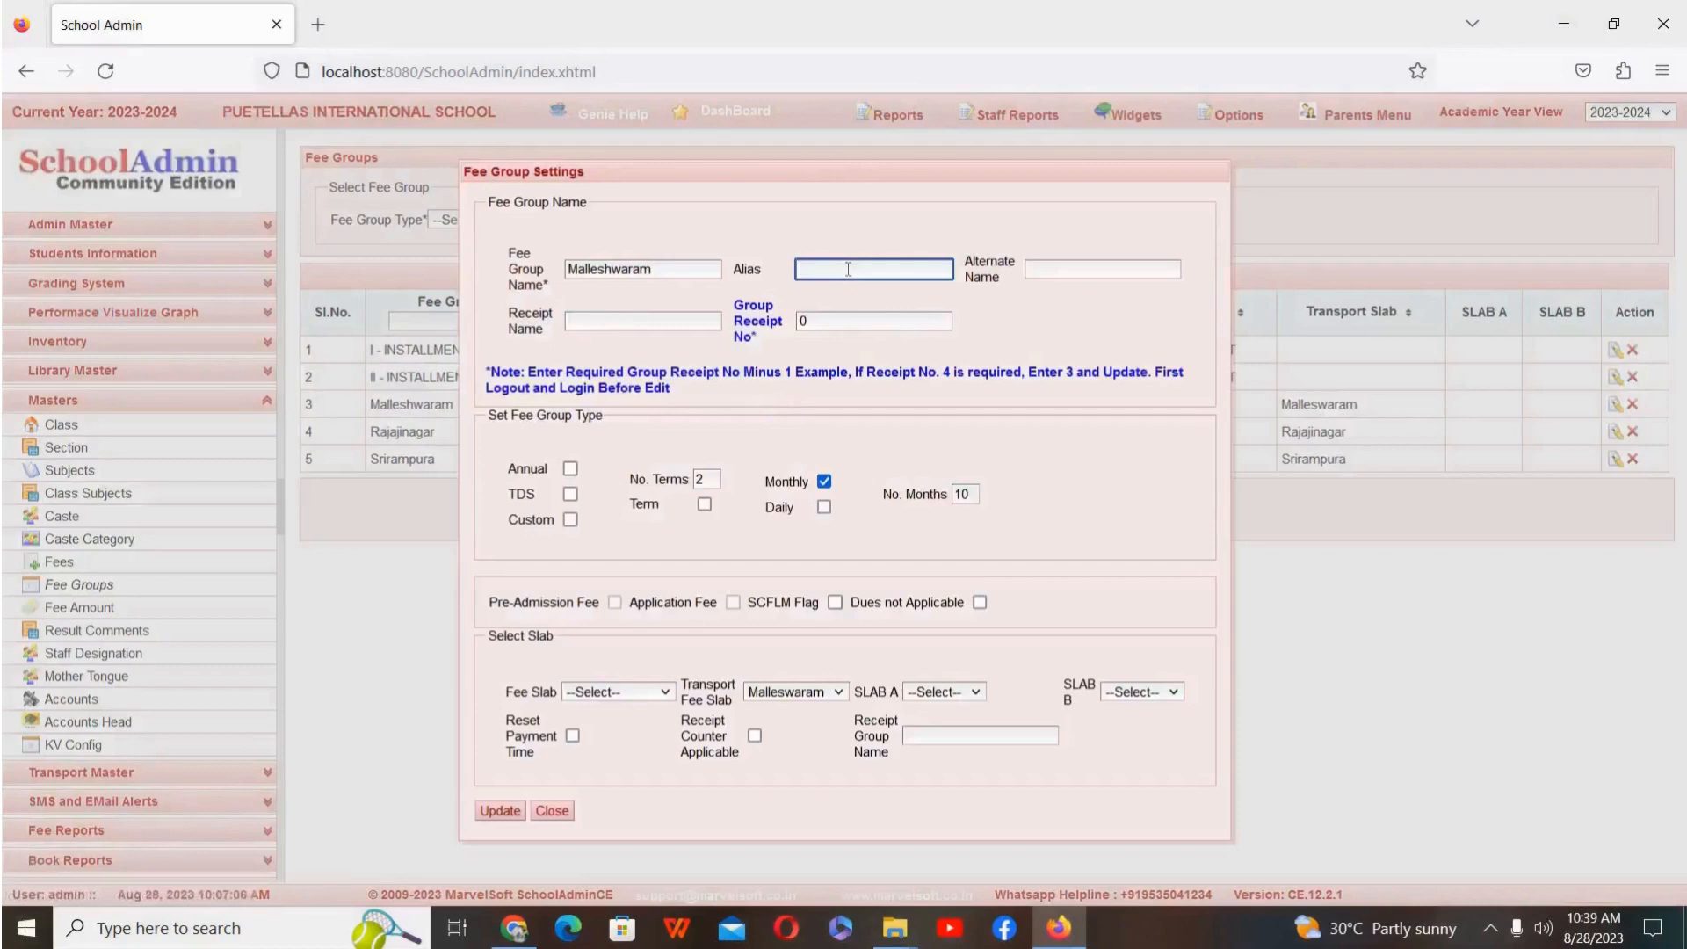
text(Transport)
click(501, 812)
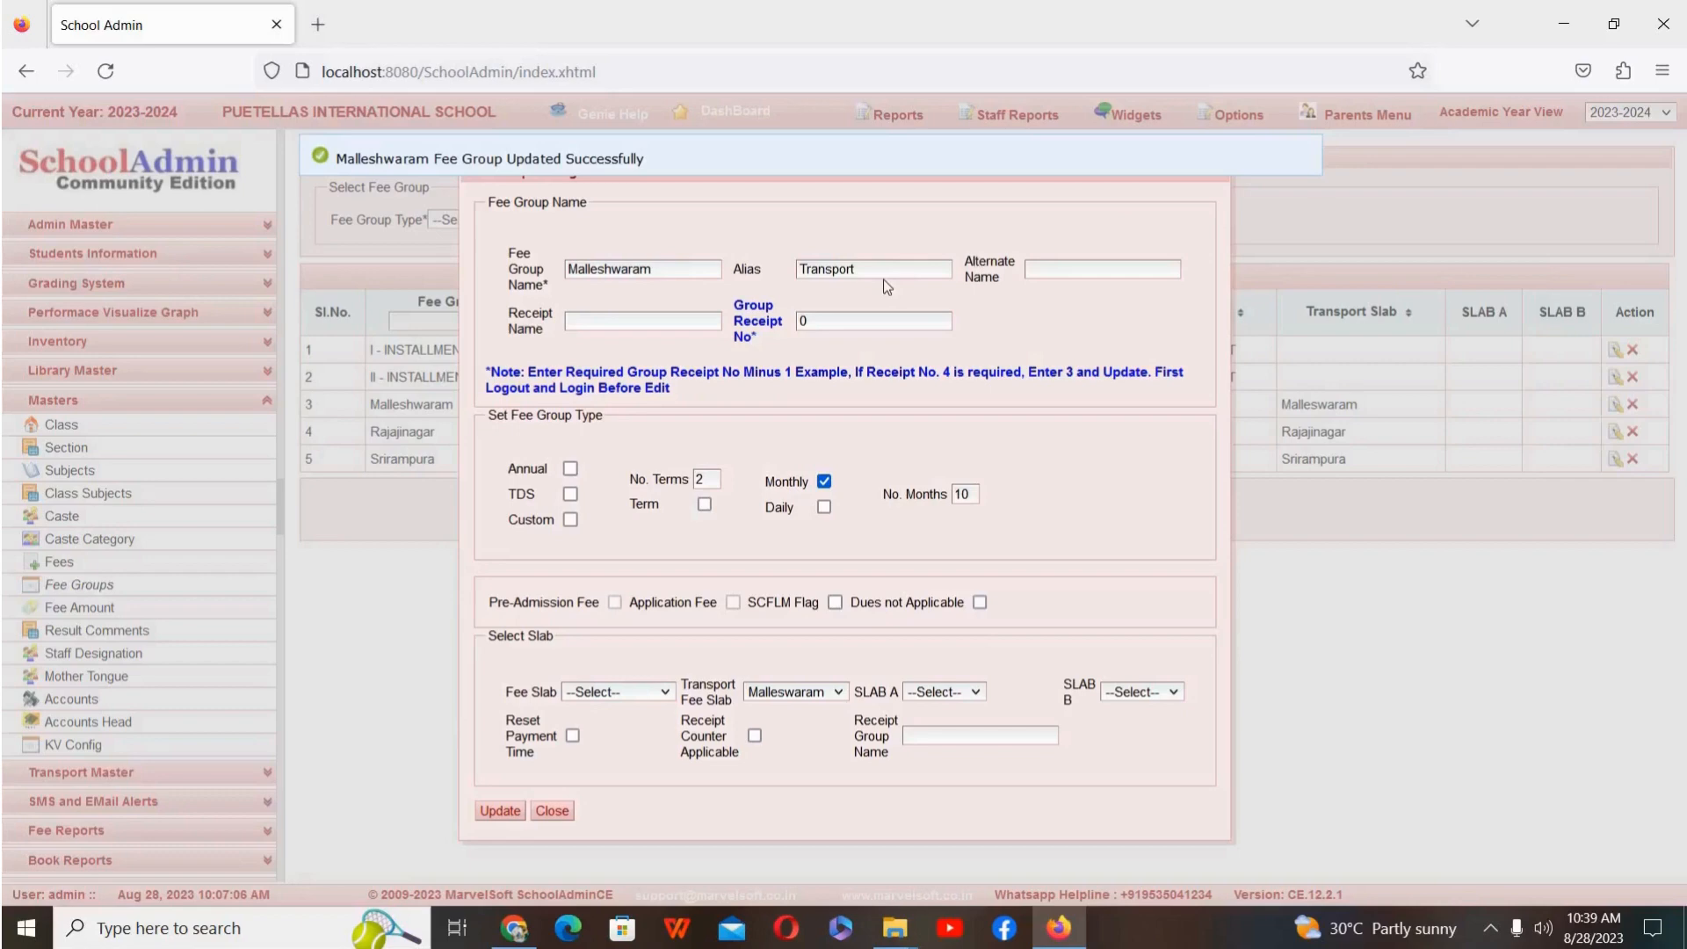
click(551, 811)
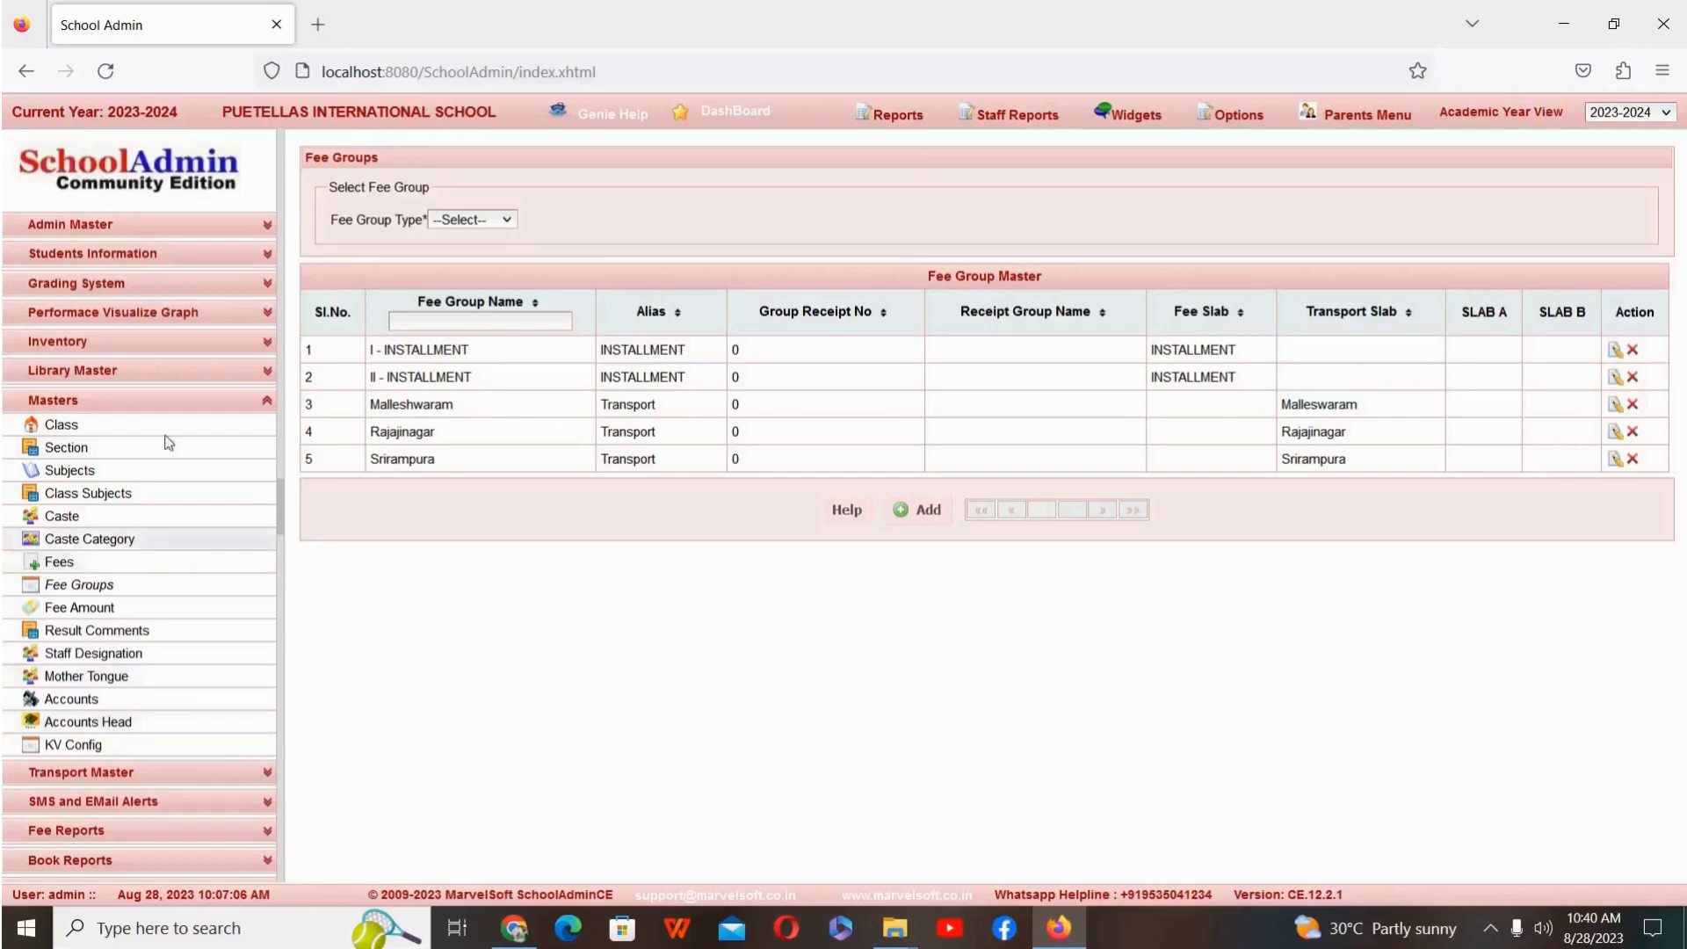
Step: In the Fees master, edit the Transport Fee entry and rename it Bus Fee
click(141, 569)
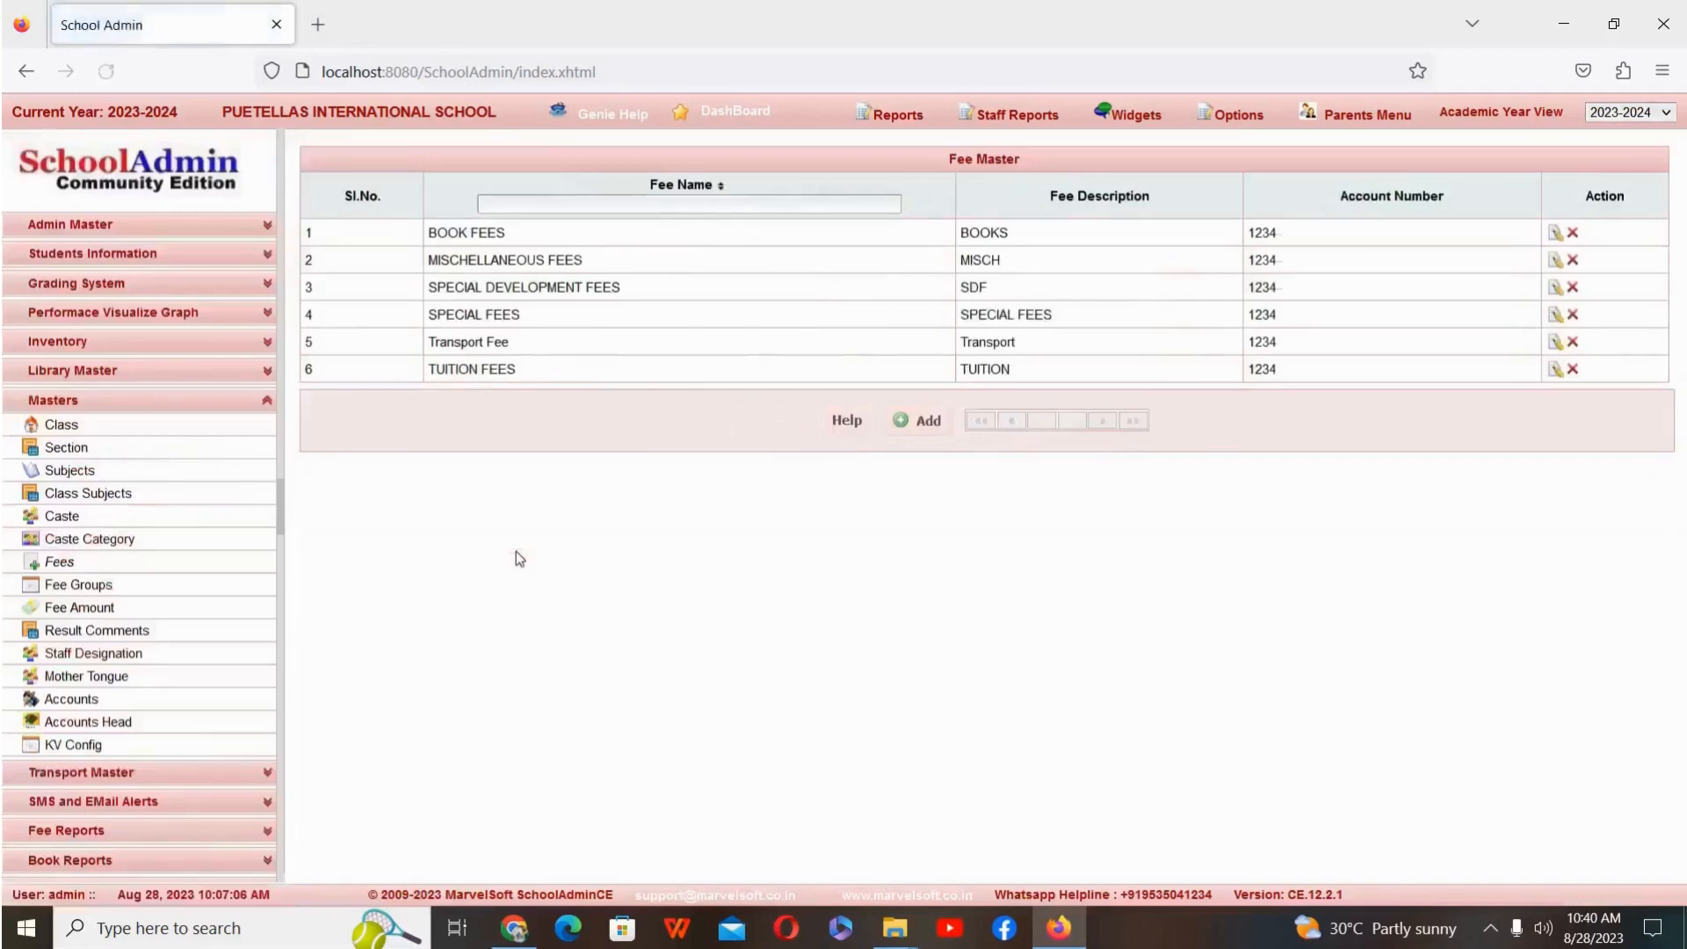
click(934, 424)
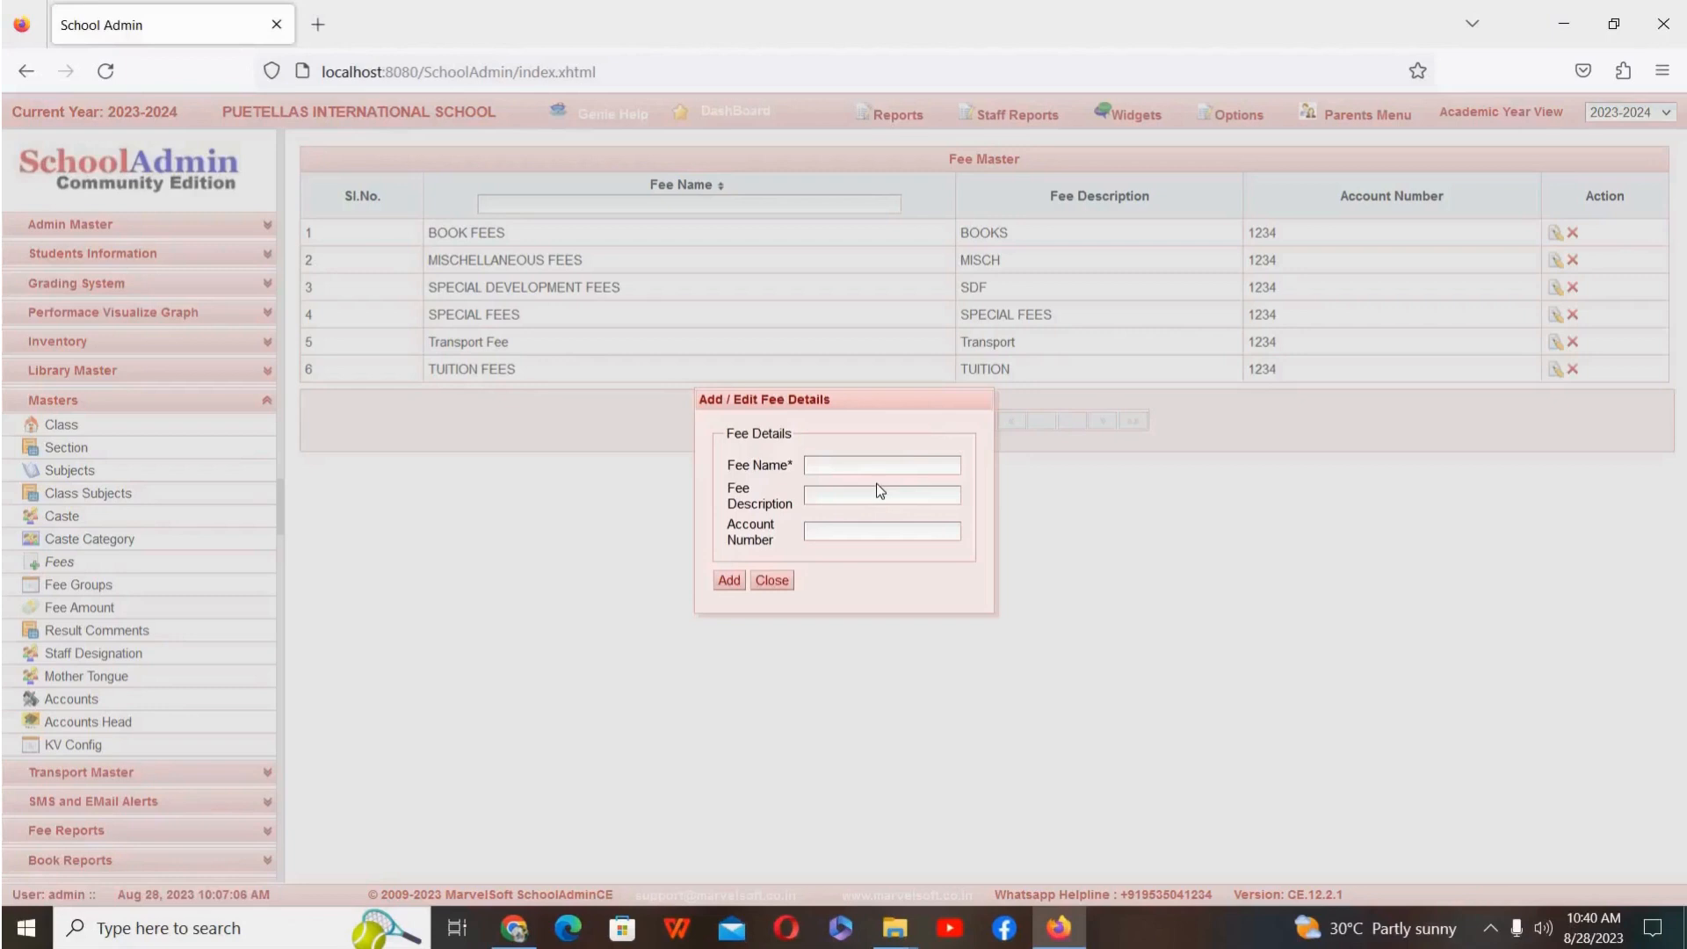
click(778, 581)
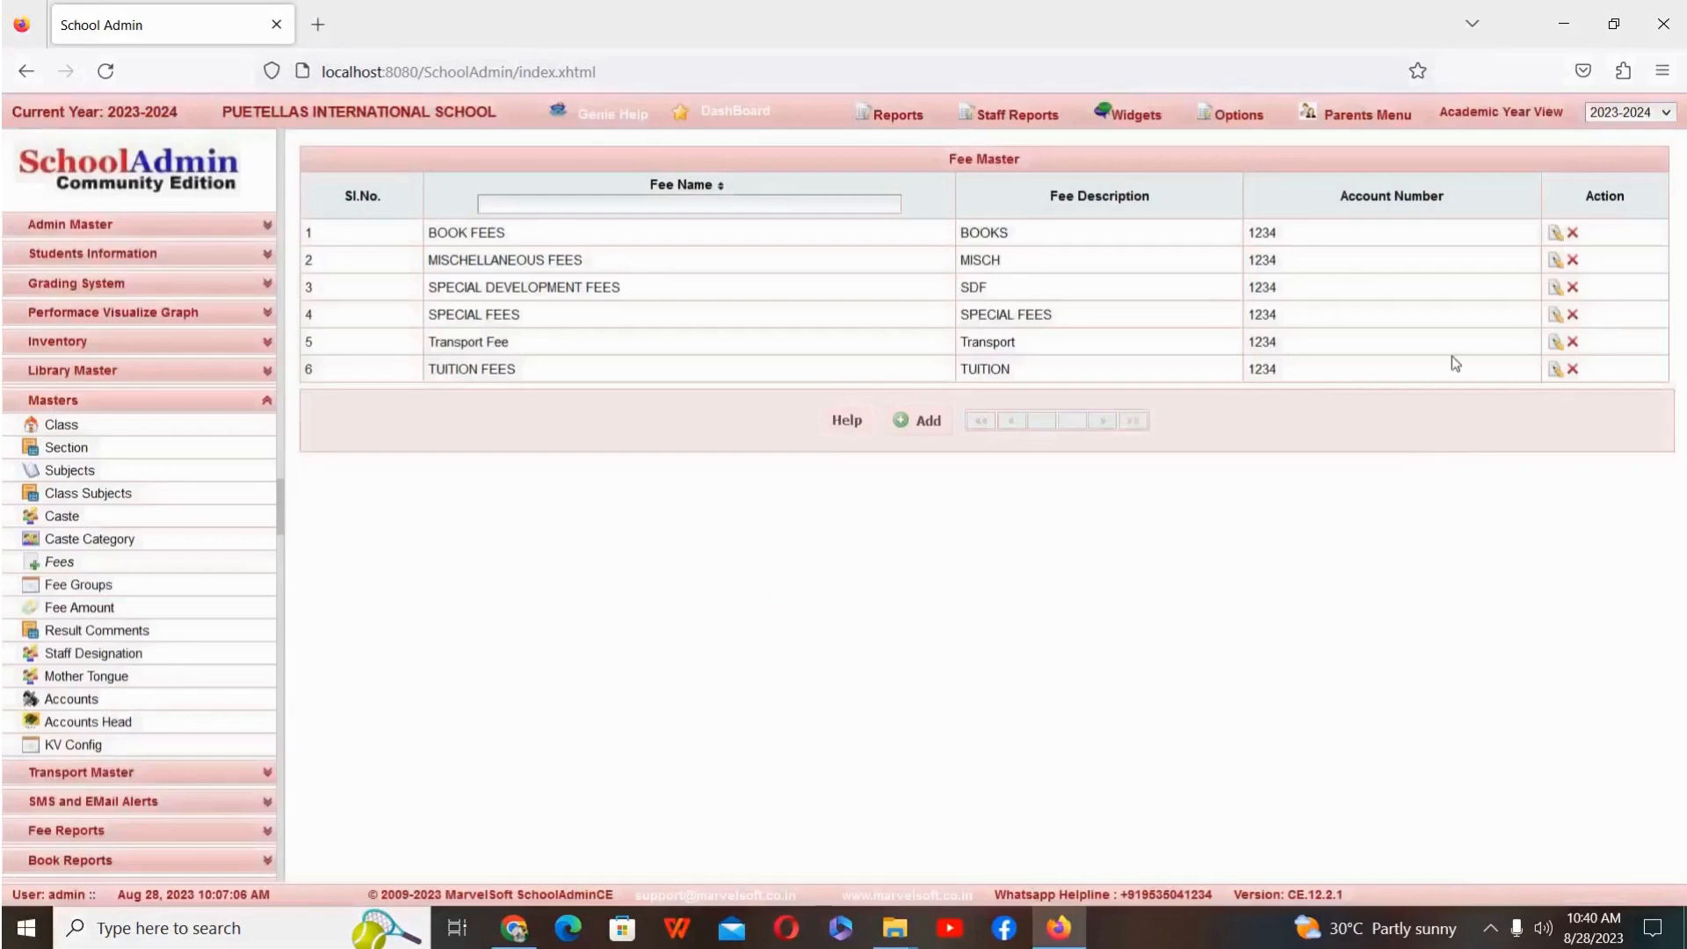
click(1554, 344)
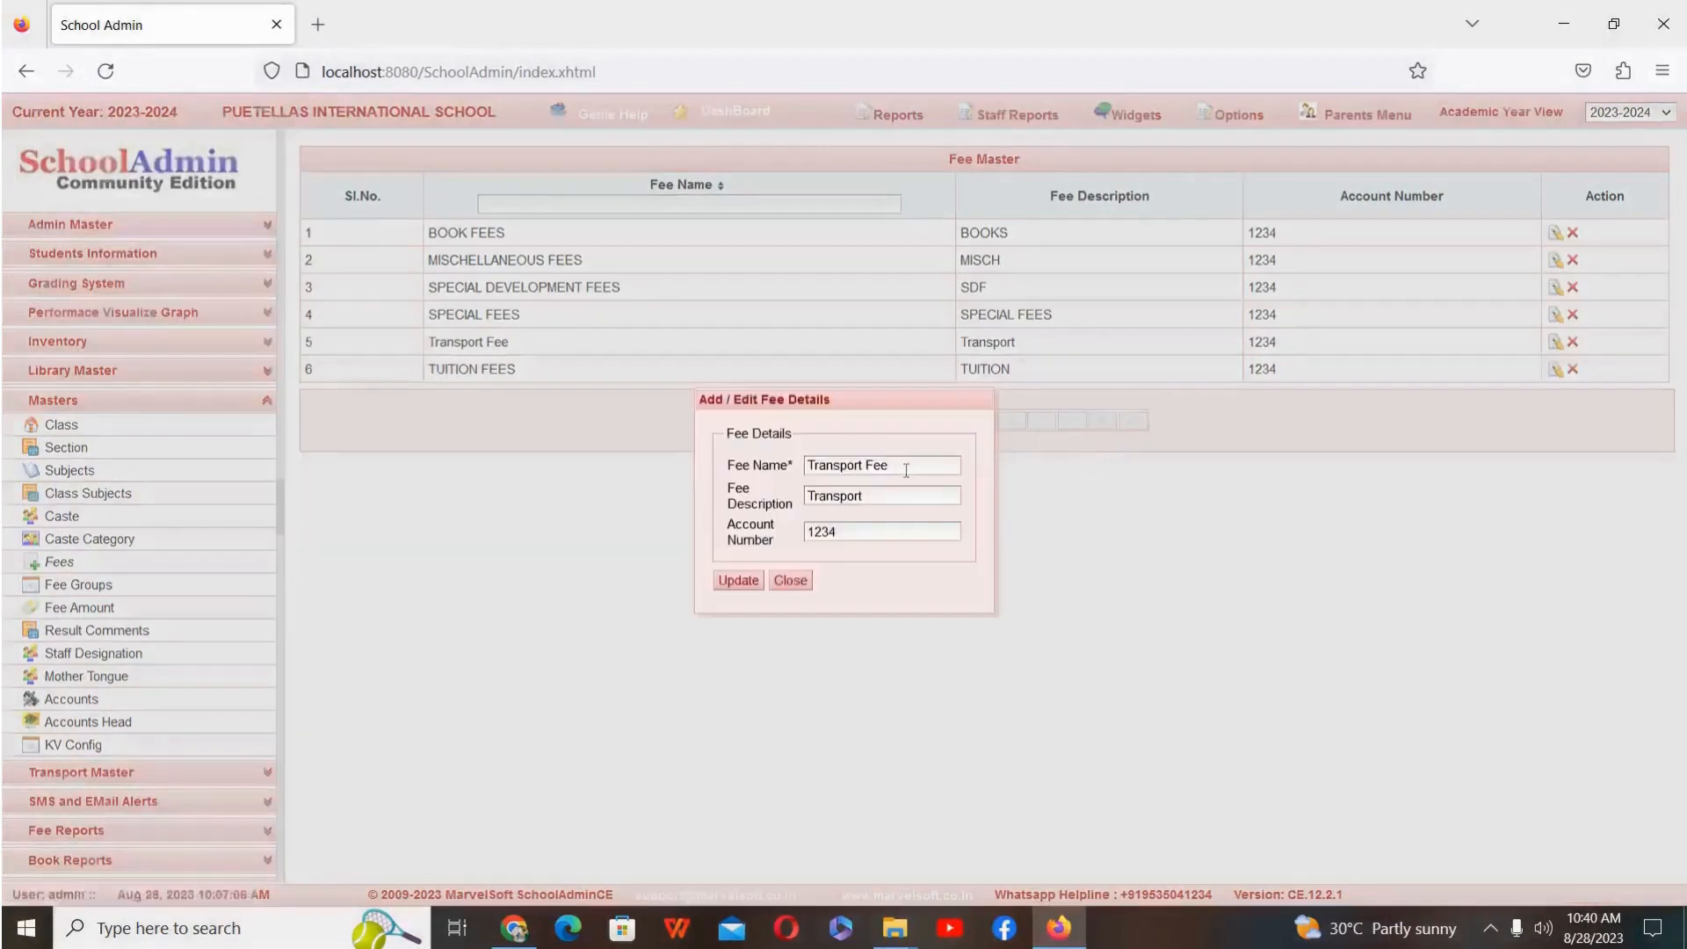
click(906, 470)
key(BackSpace)
key(BackSpace)
key(BackSpace)
key(BackSpace)
key(BackSpace)
key(BackSpace)
key(BackSpace)
key(BackSpace)
key(BackSpace)
key(BackSpace)
key(BackSpace)
key(BackSpace)
key(BackSpace)
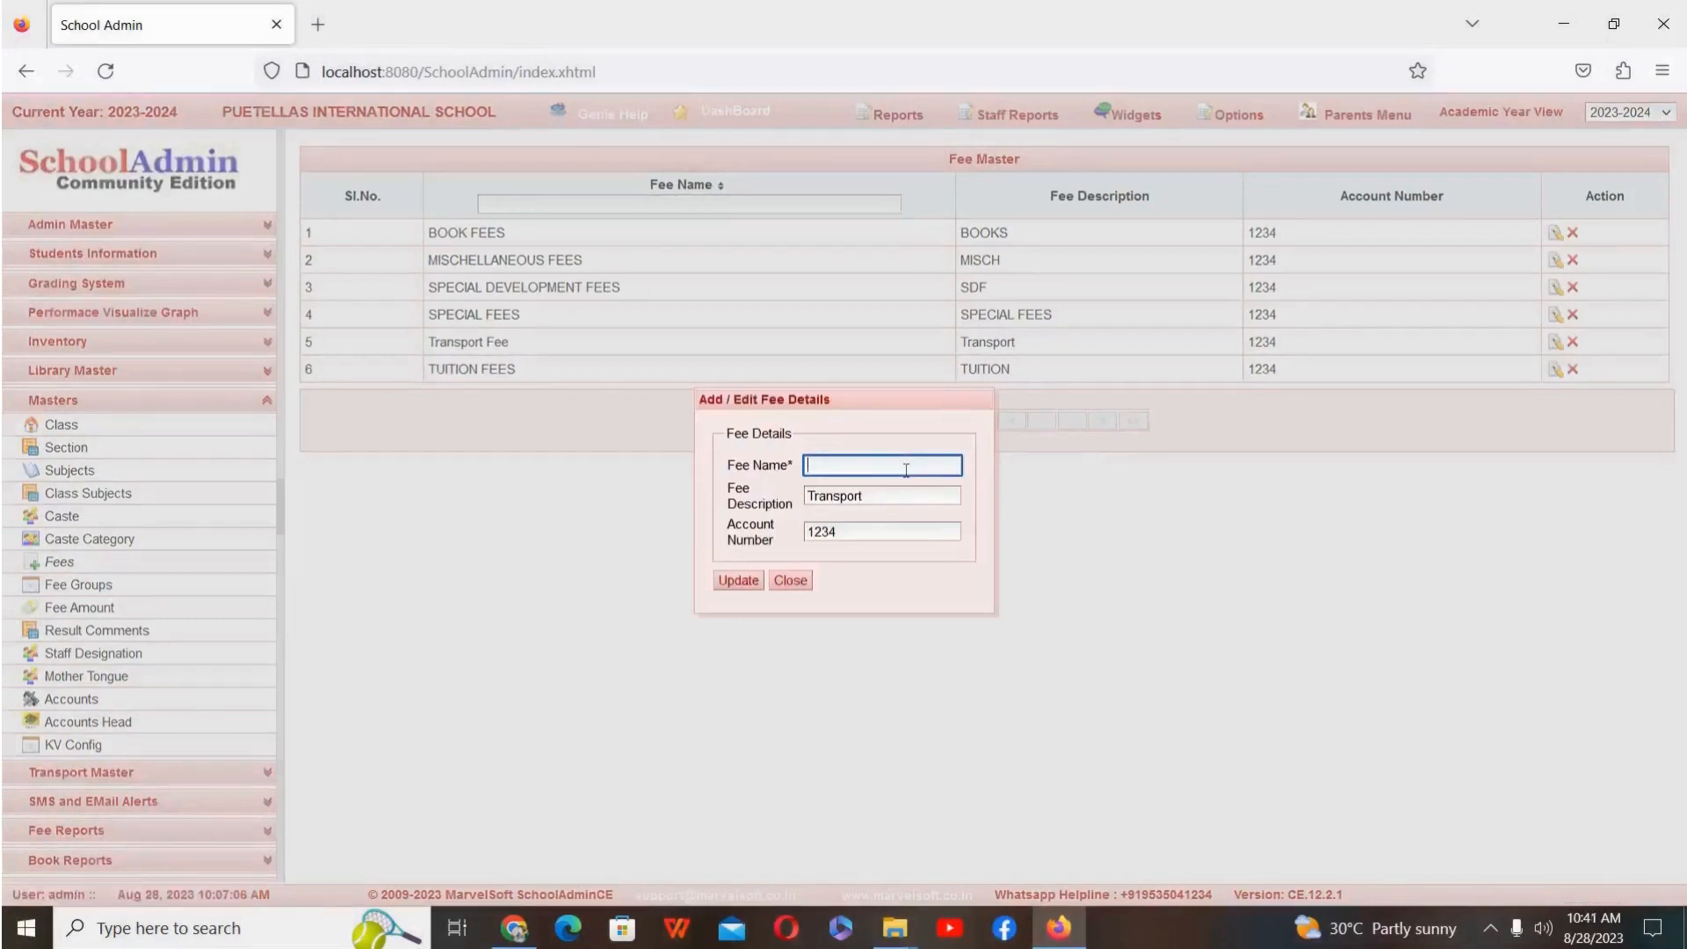
text(Bus Fee)
Step: Extend the Bus Fee description to Transport Frr and save the updated fee details
click(887, 502)
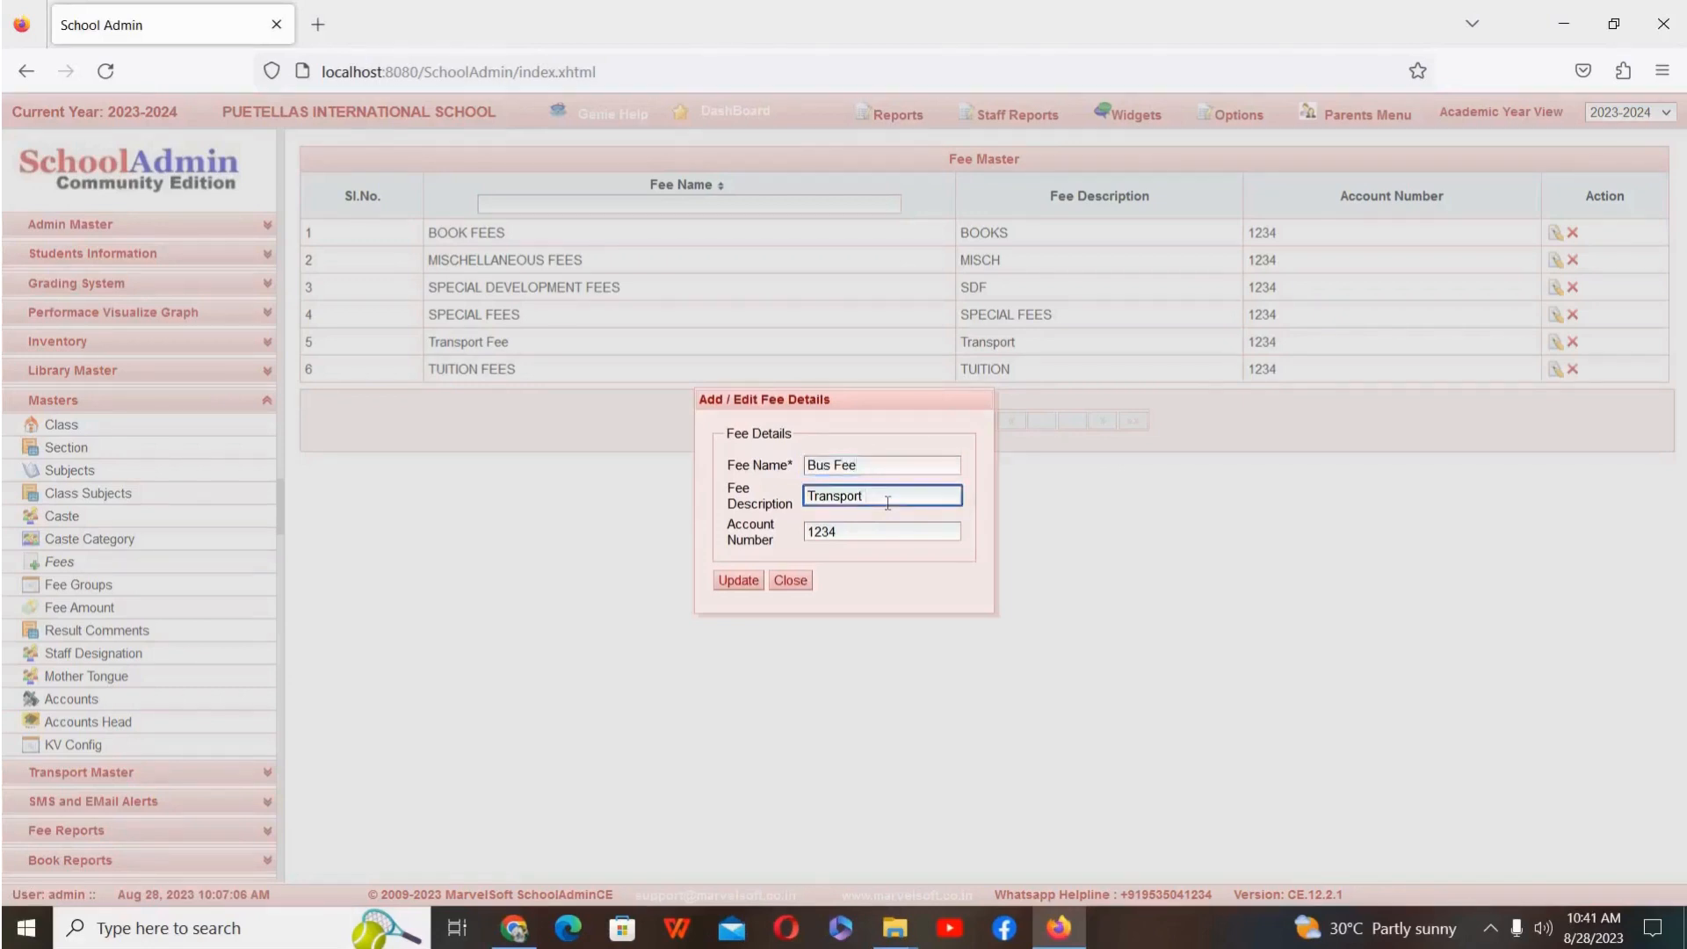
text(Frr)
click(748, 580)
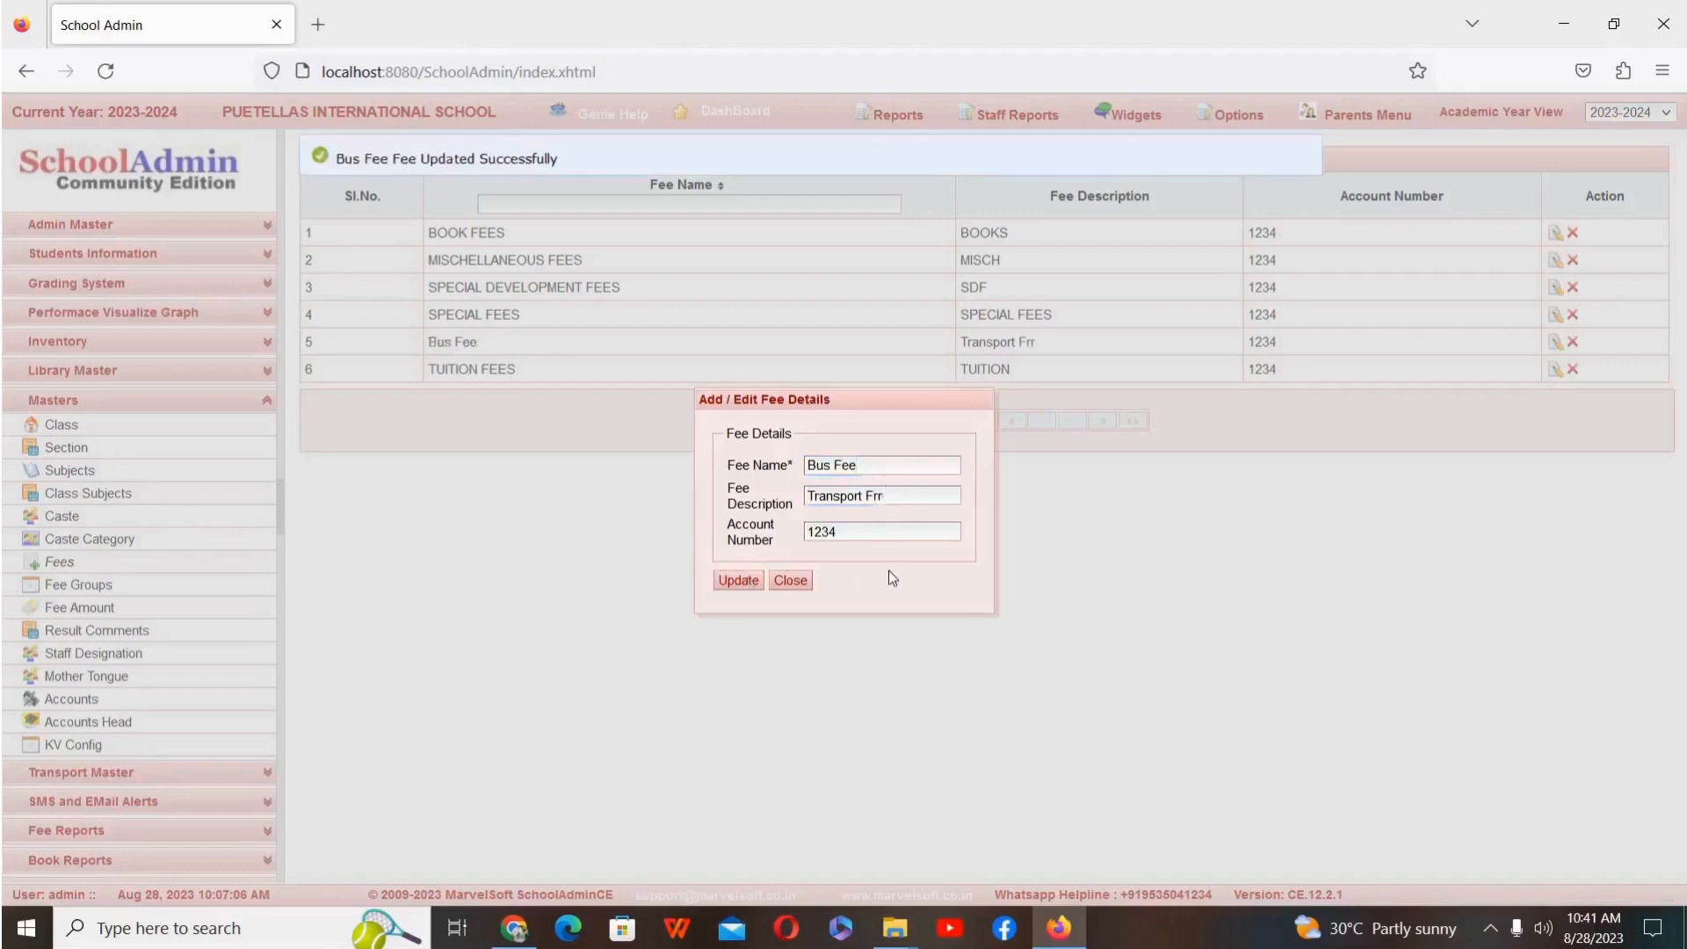
click(788, 581)
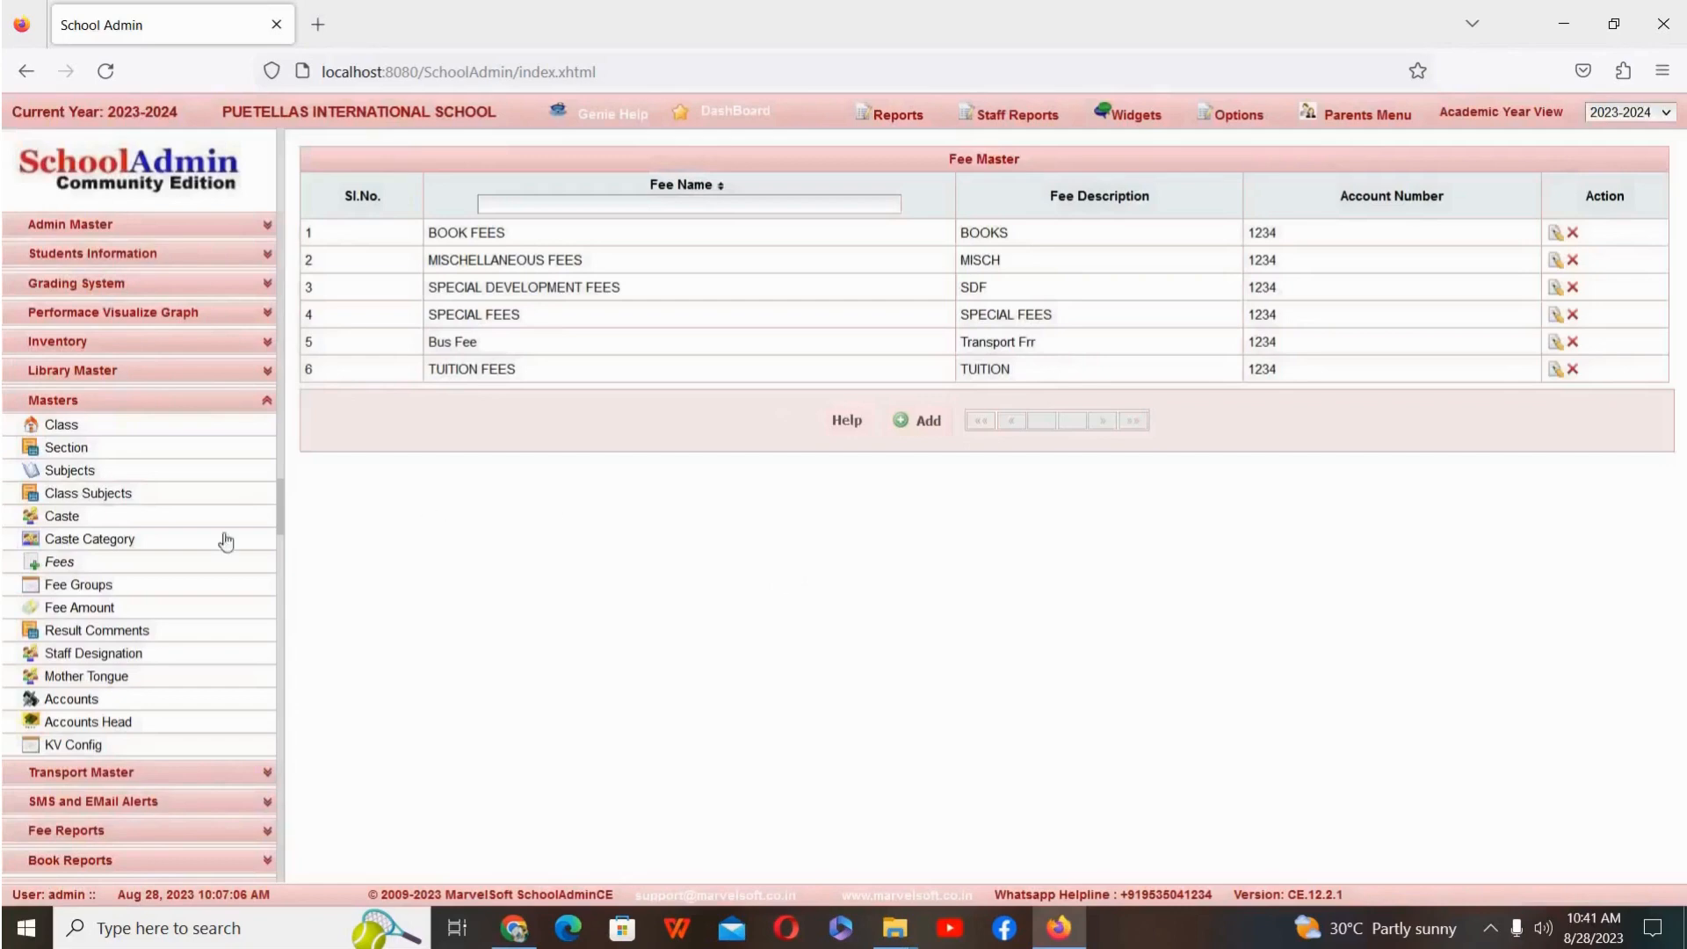
Step: Start a new entry in the Fee Amount master for Bus Fee, with fee type MONTHLY and fee group Rajajinagar
click(134, 612)
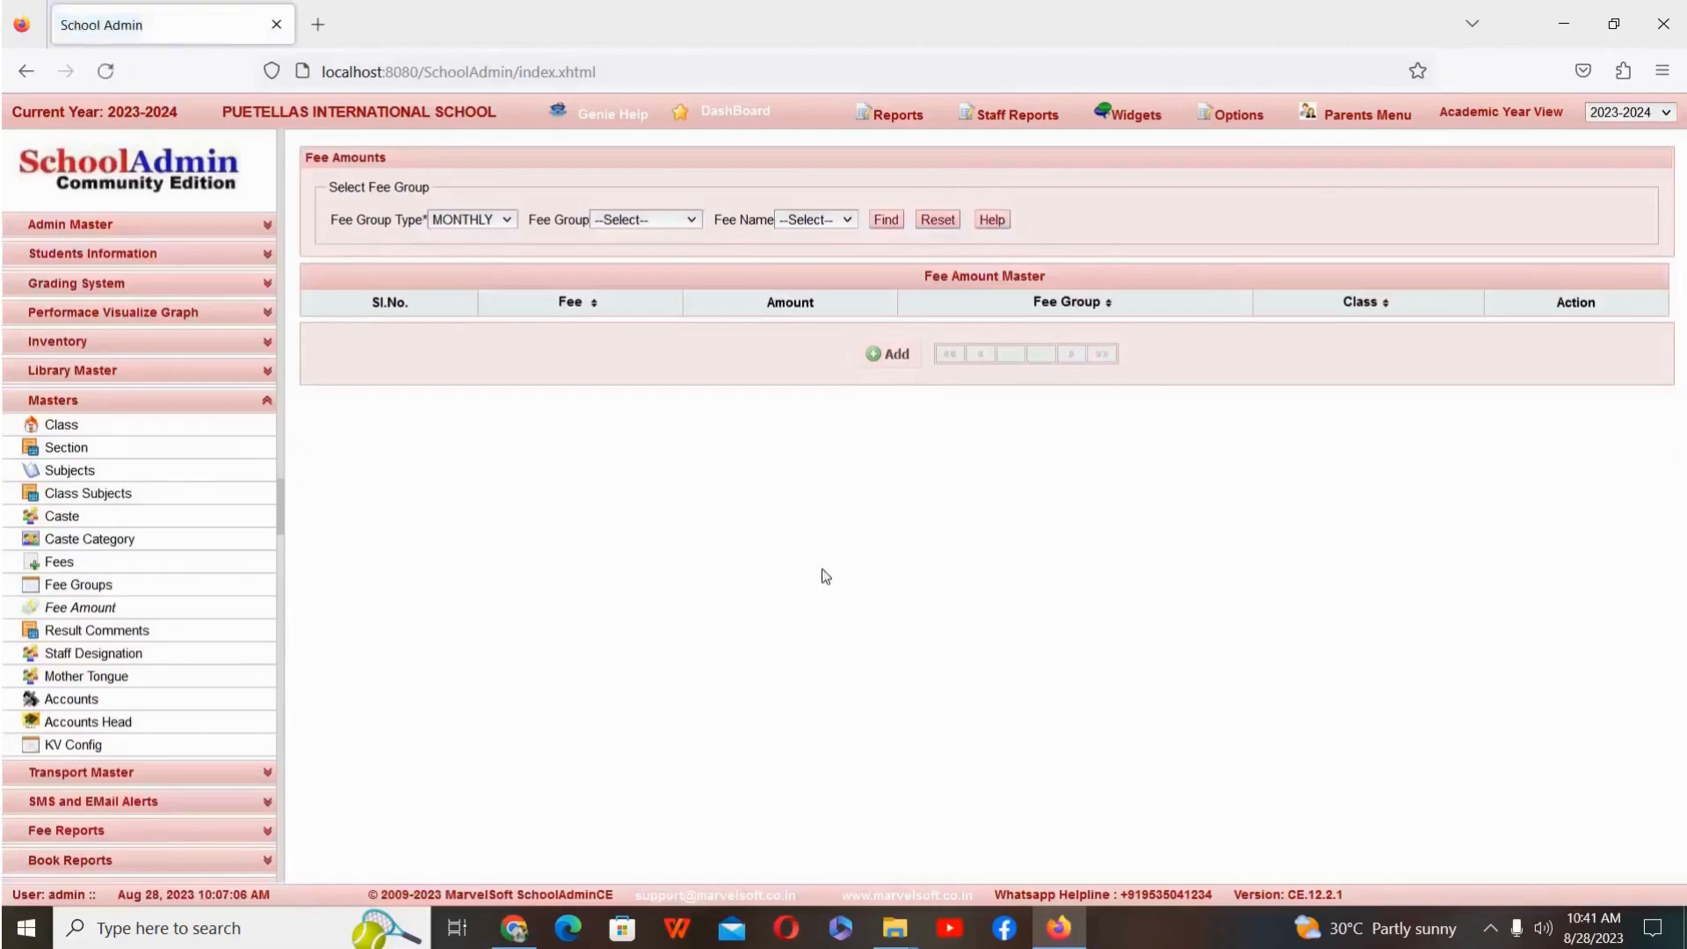
click(877, 358)
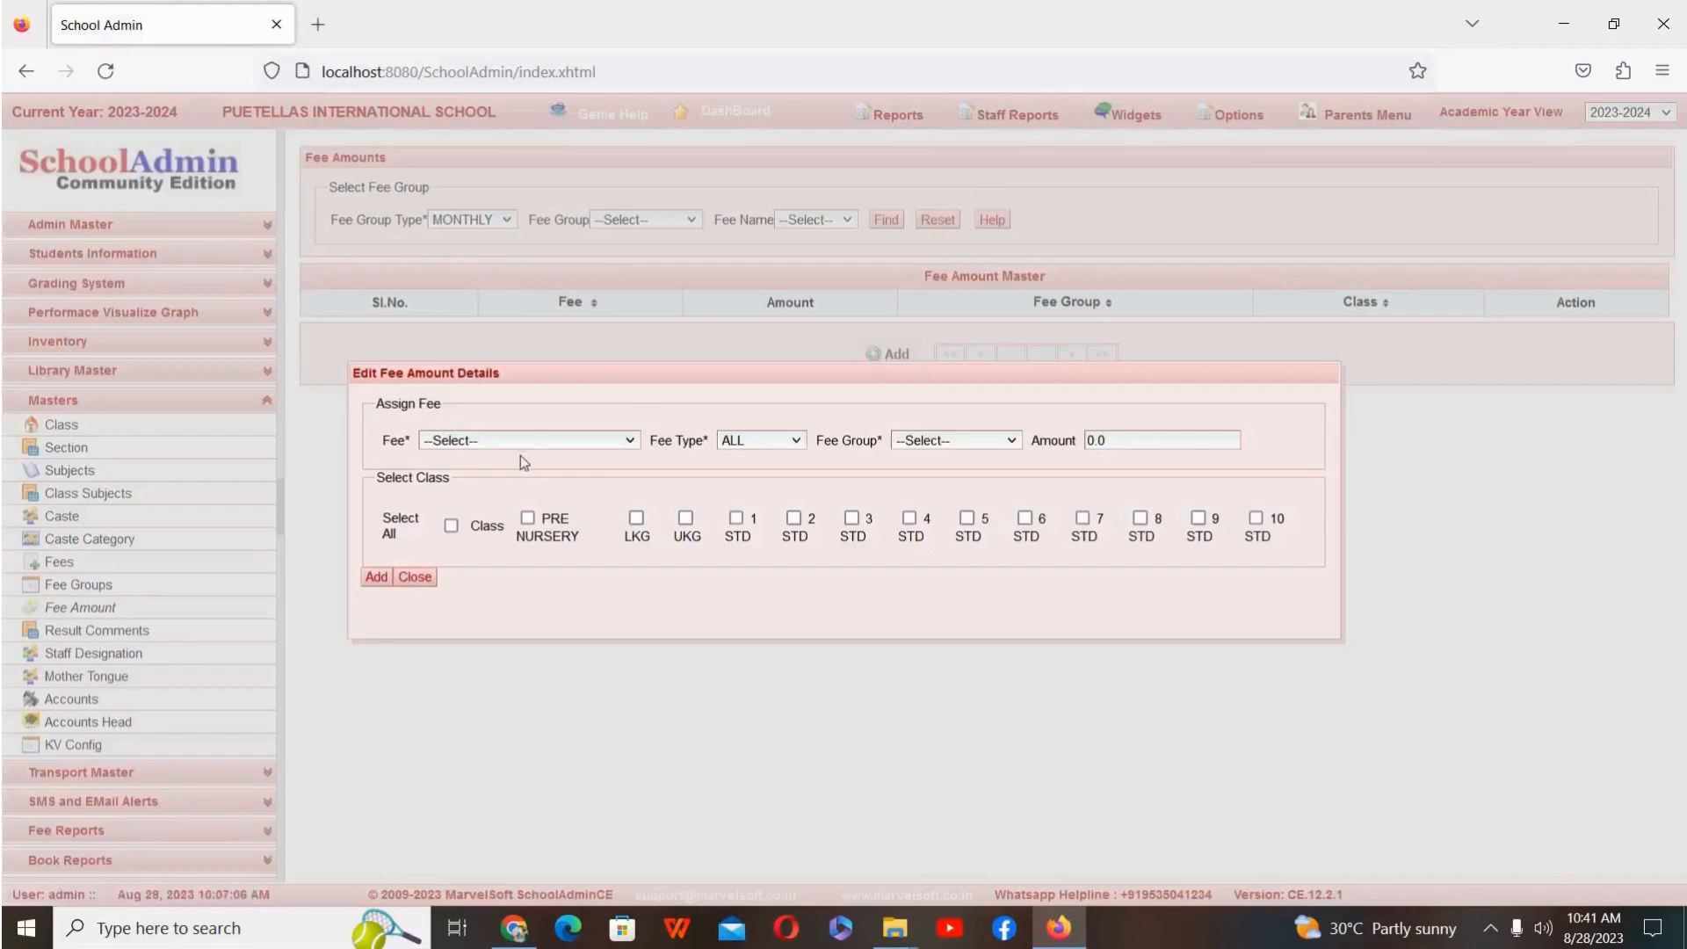
click(578, 443)
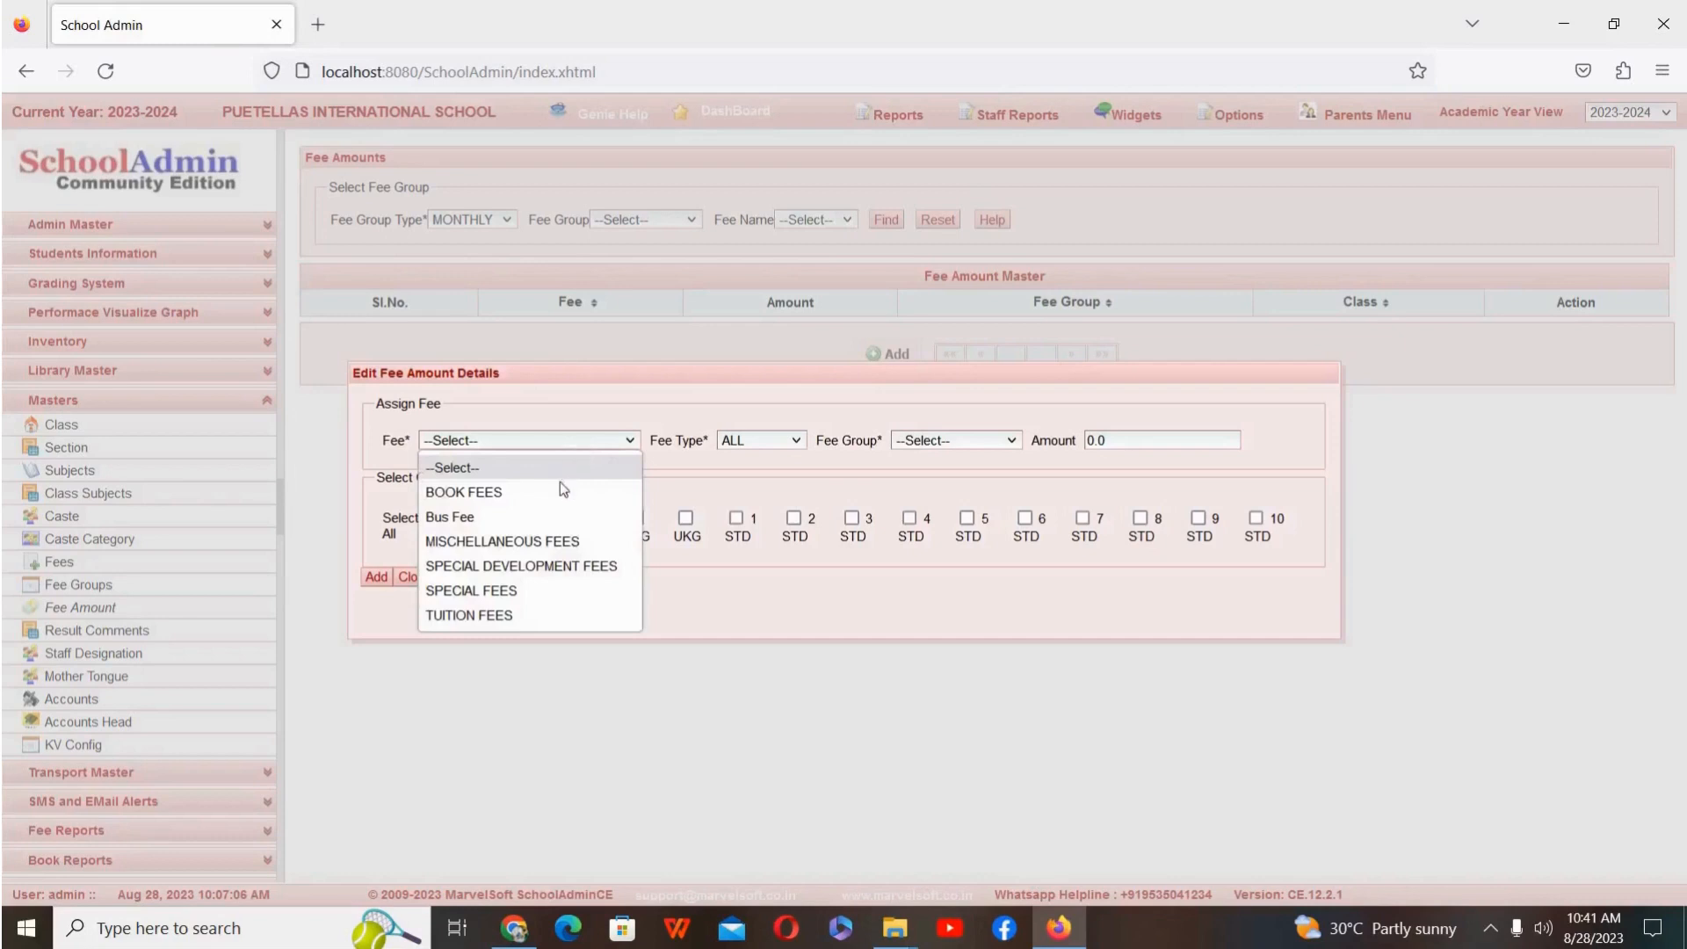
click(541, 518)
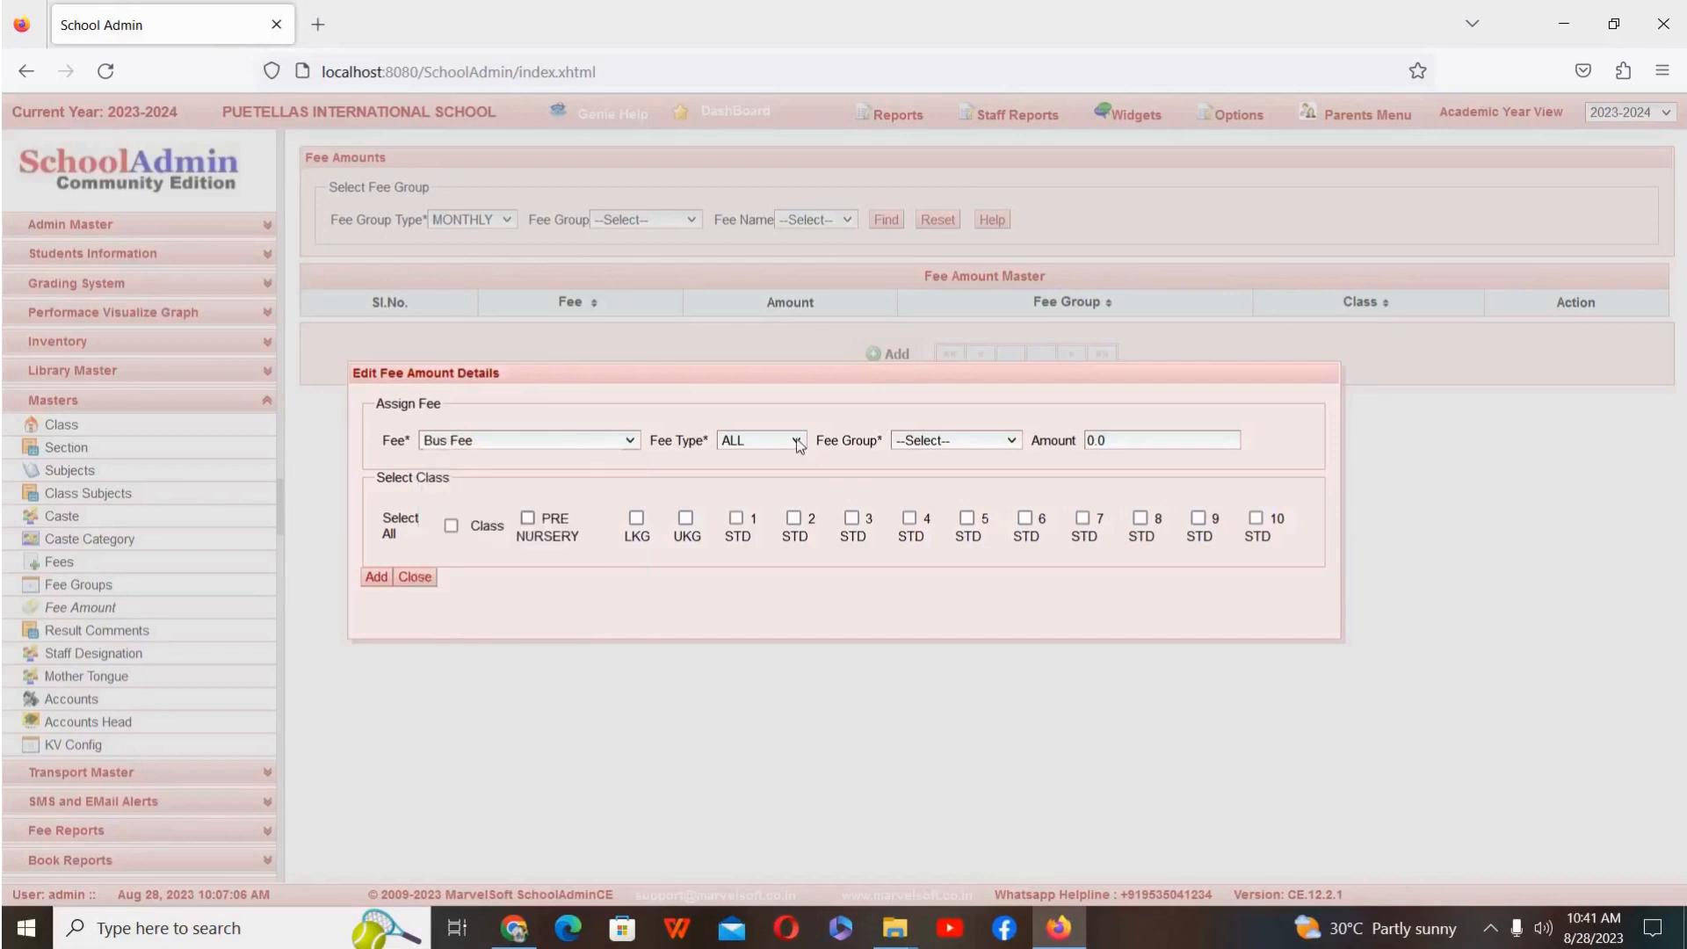
click(794, 442)
click(768, 524)
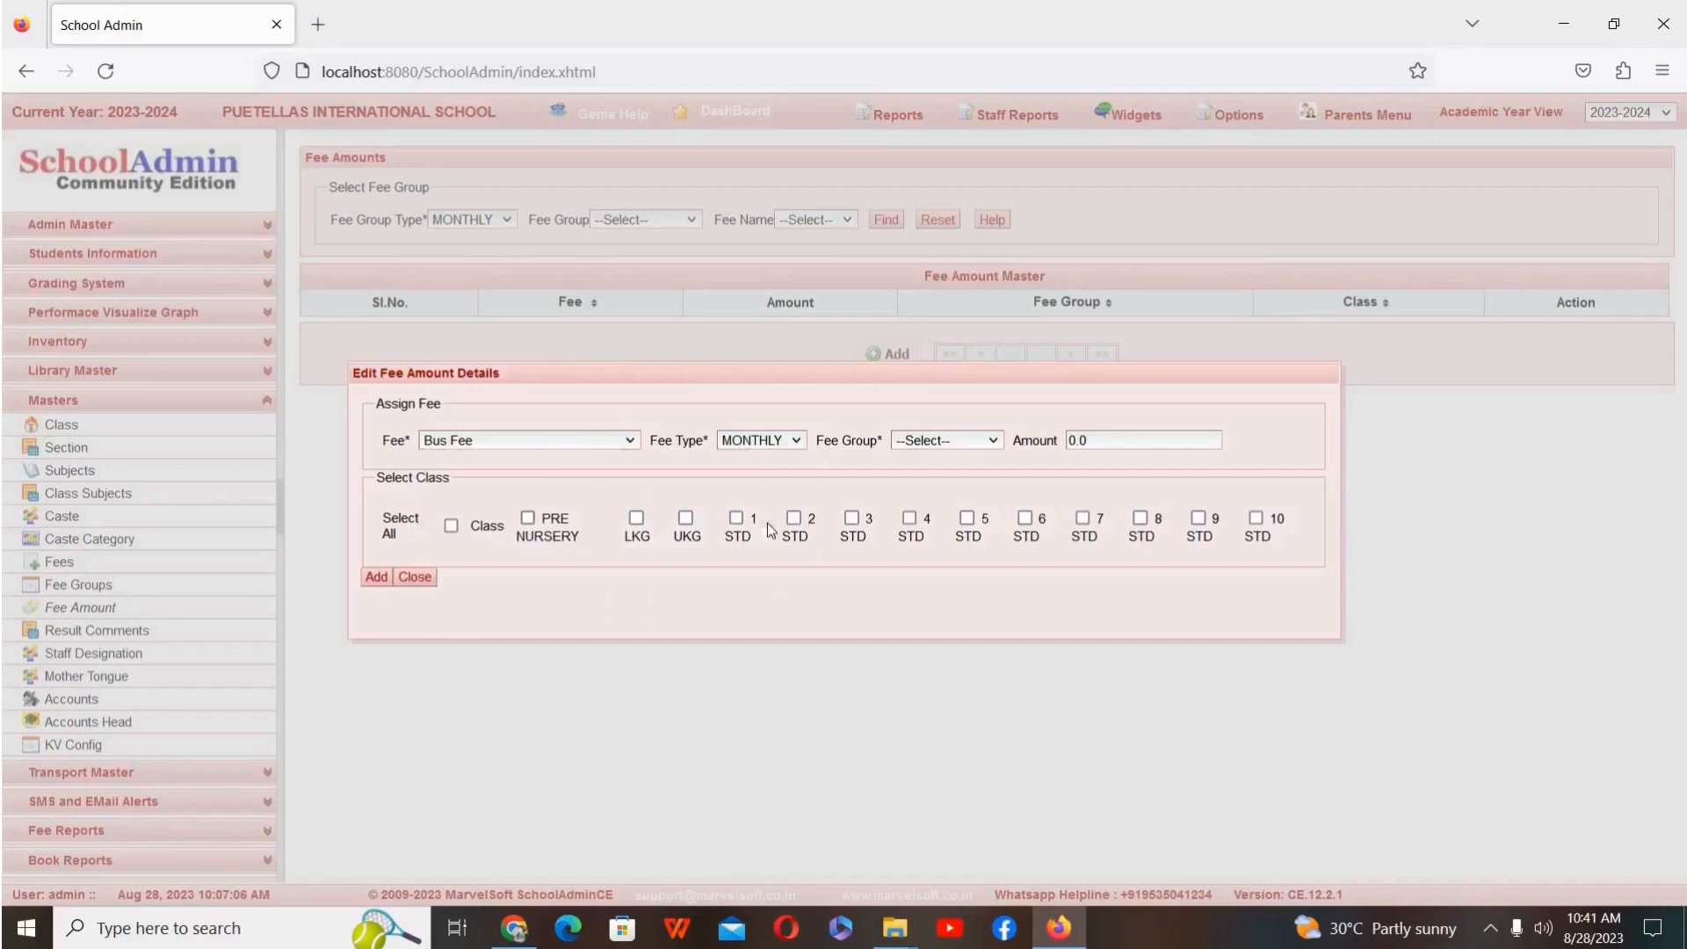
click(957, 447)
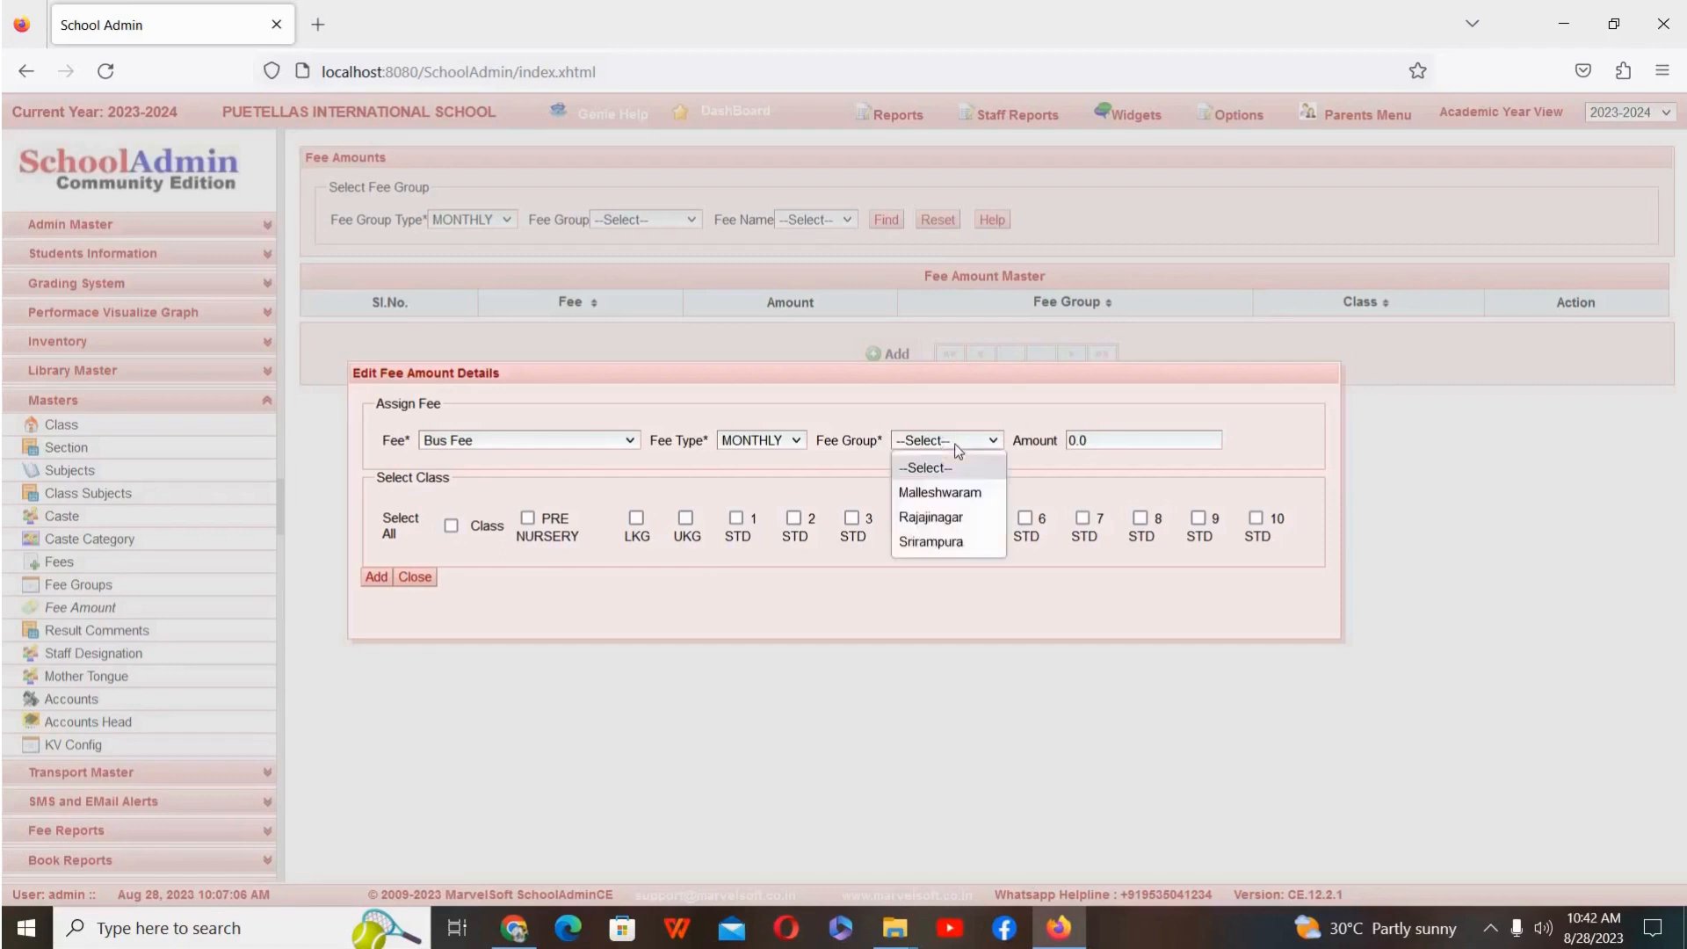
click(961, 518)
Step: Set the Rajajinagar bus fee amount to 700 for class 1 STD, and add it
click(1111, 445)
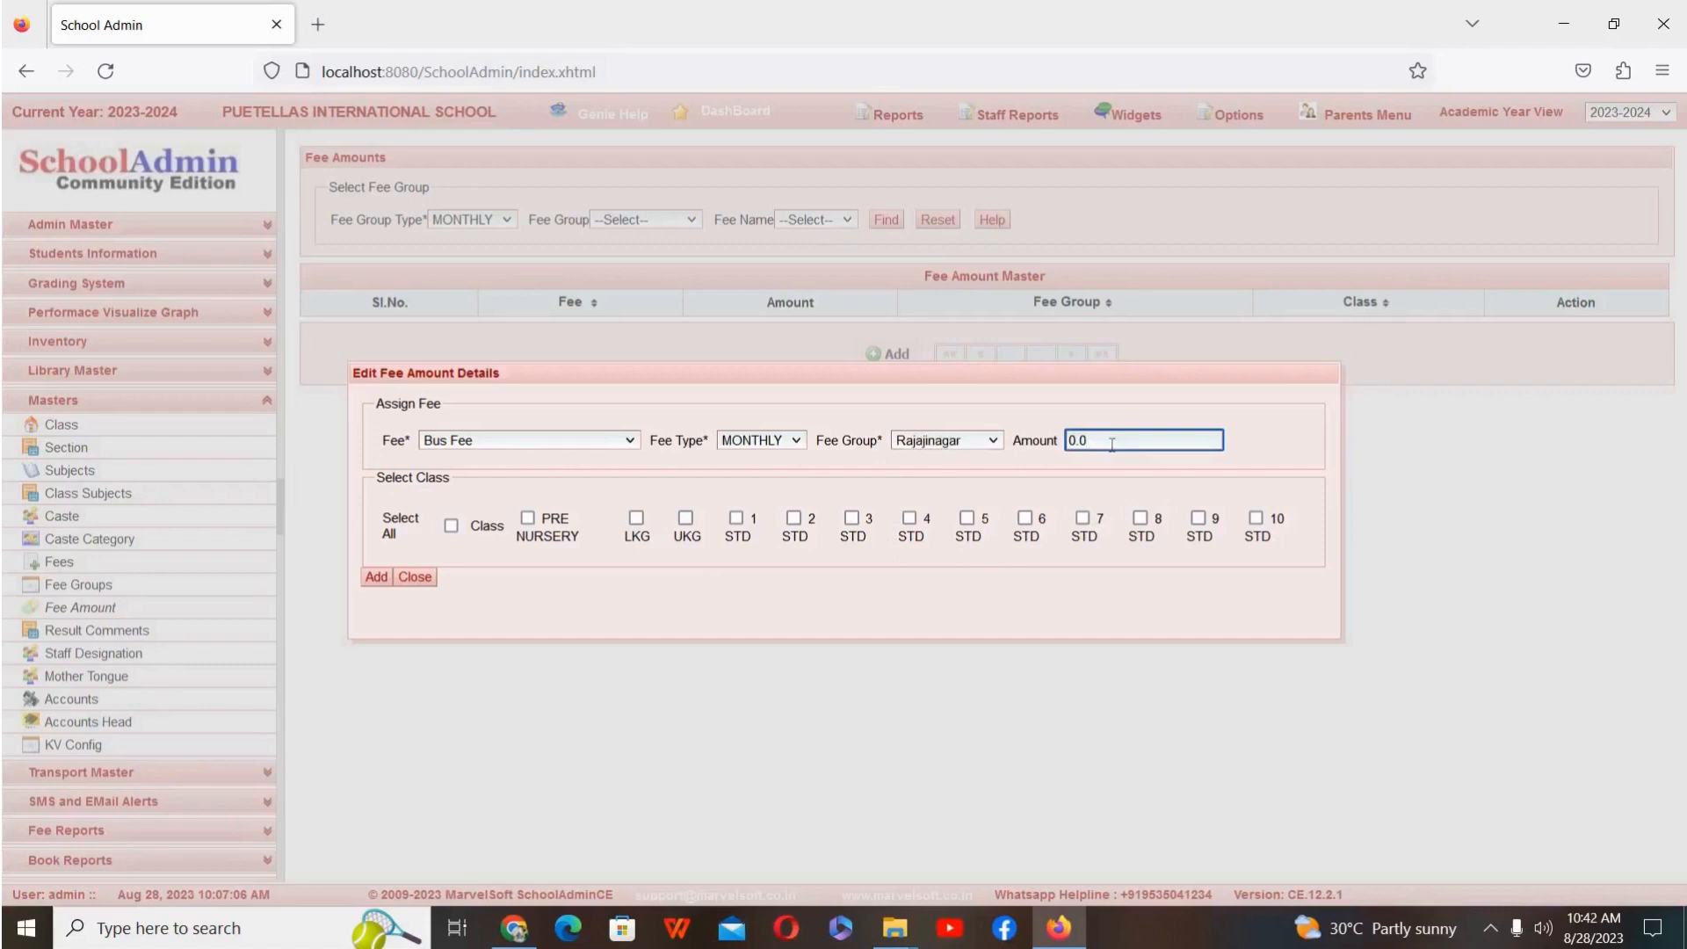
key(BackSpace)
key(BackSpace)
key(BackSpace)
text(700)
click(737, 519)
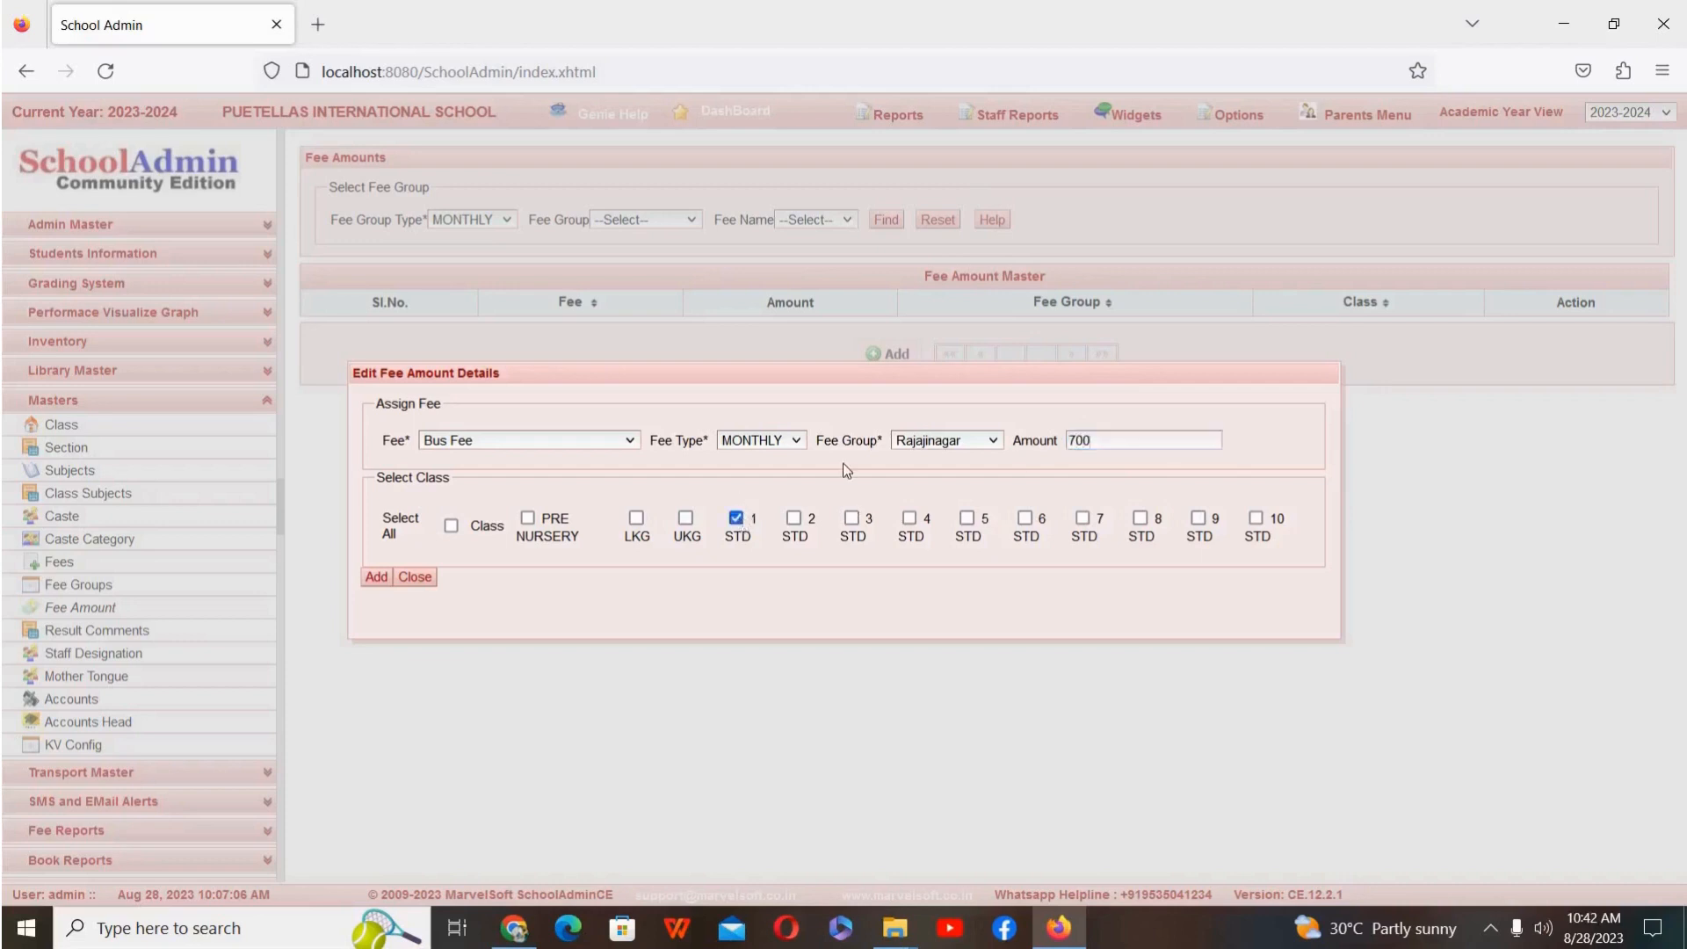
click(377, 577)
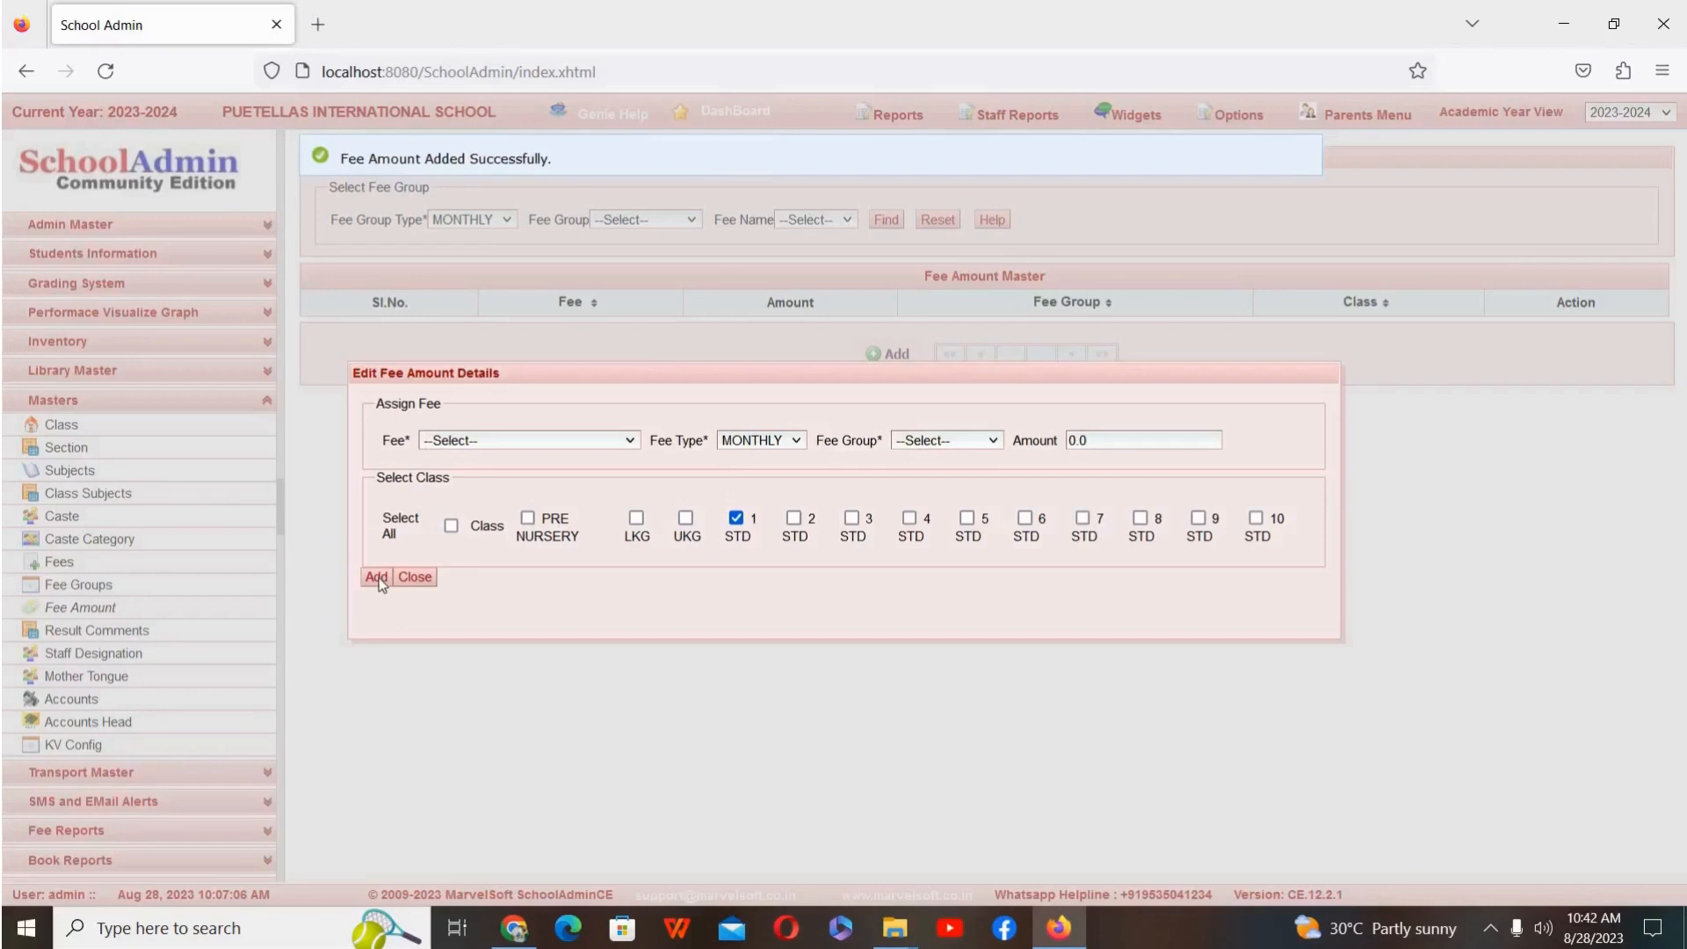
click(425, 577)
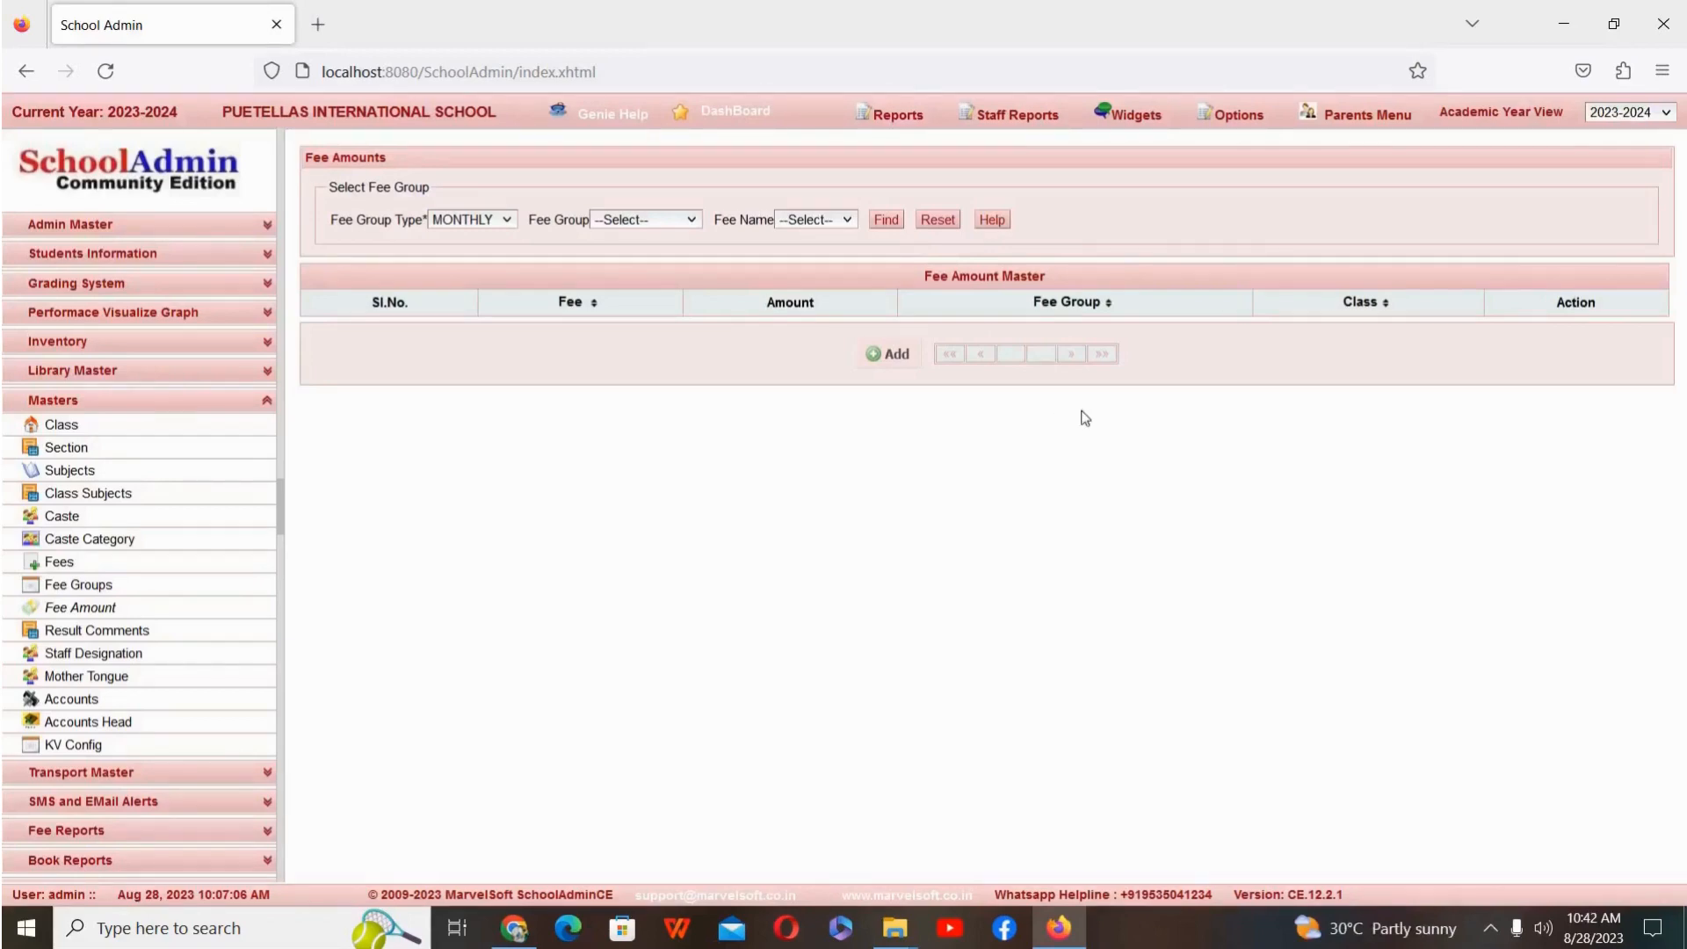
Step: Start a new fee amount entry for Bus Fee with fee type MONTHLY and fee group Srirampura
click(891, 369)
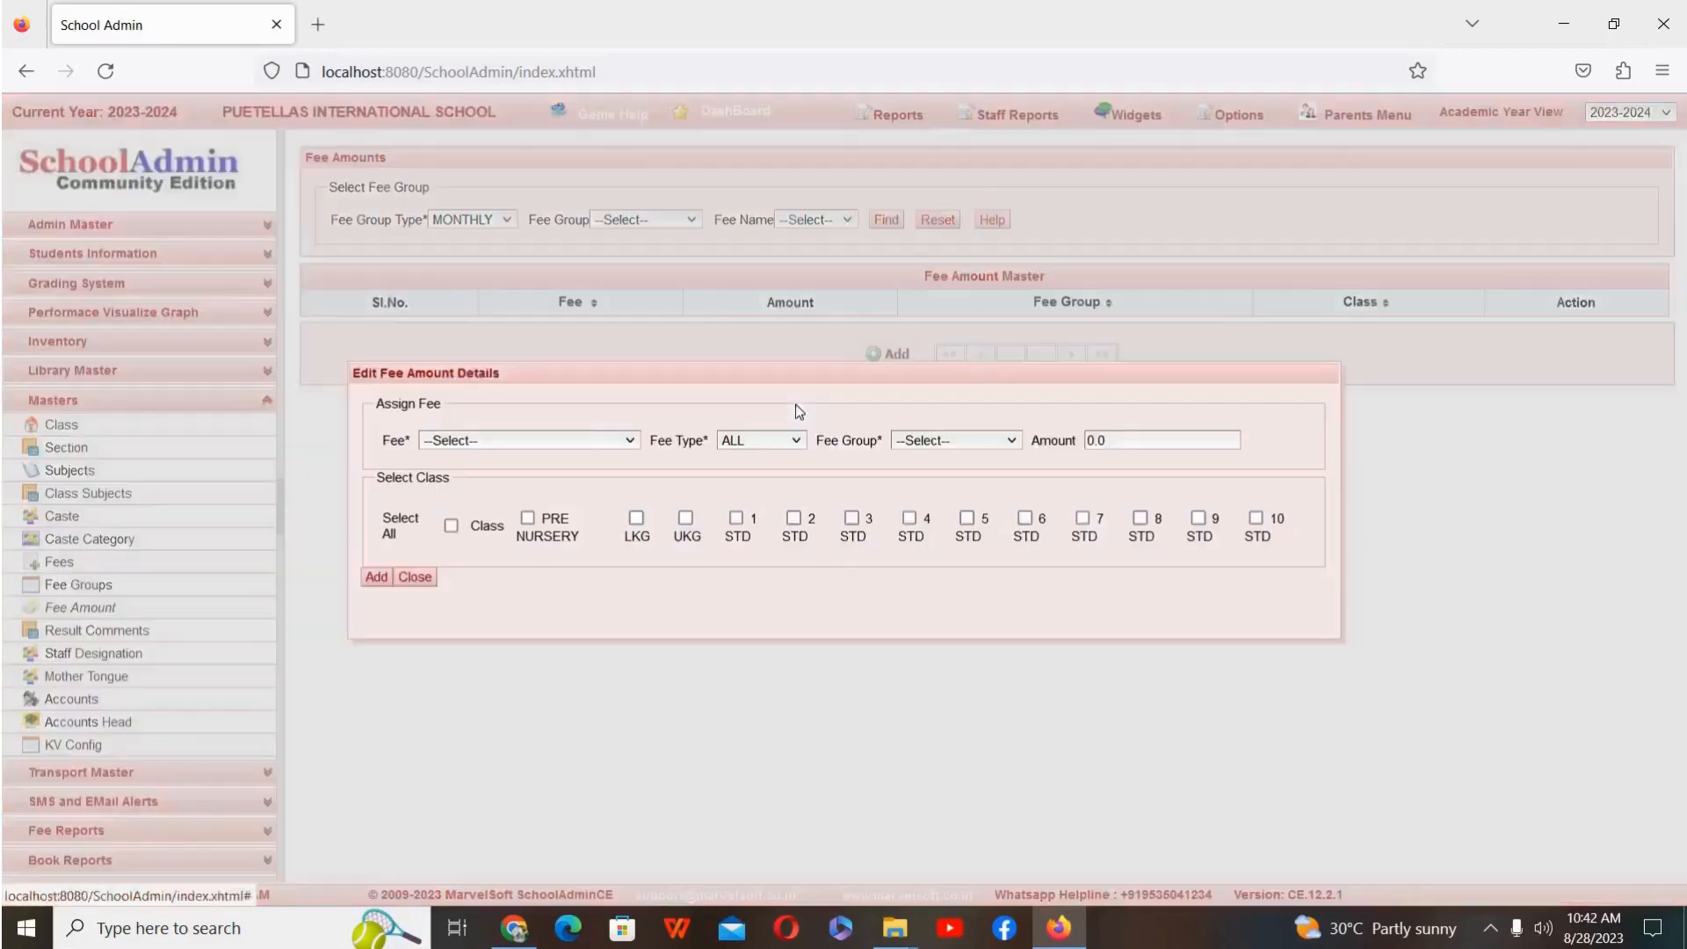
click(567, 446)
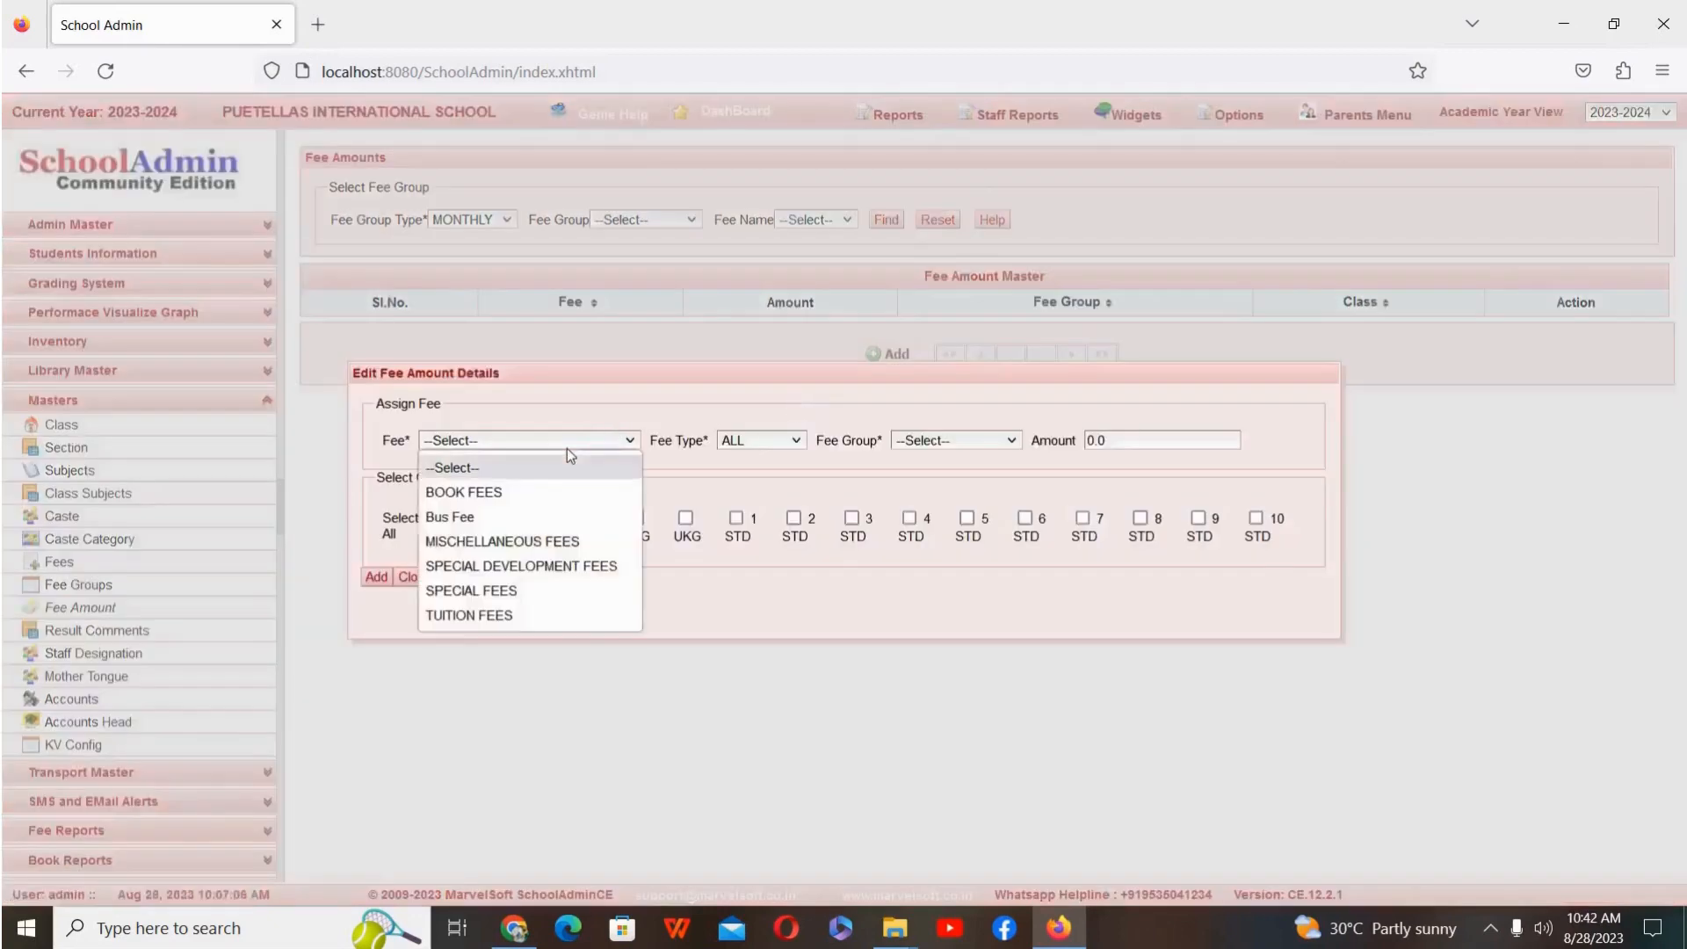
click(520, 516)
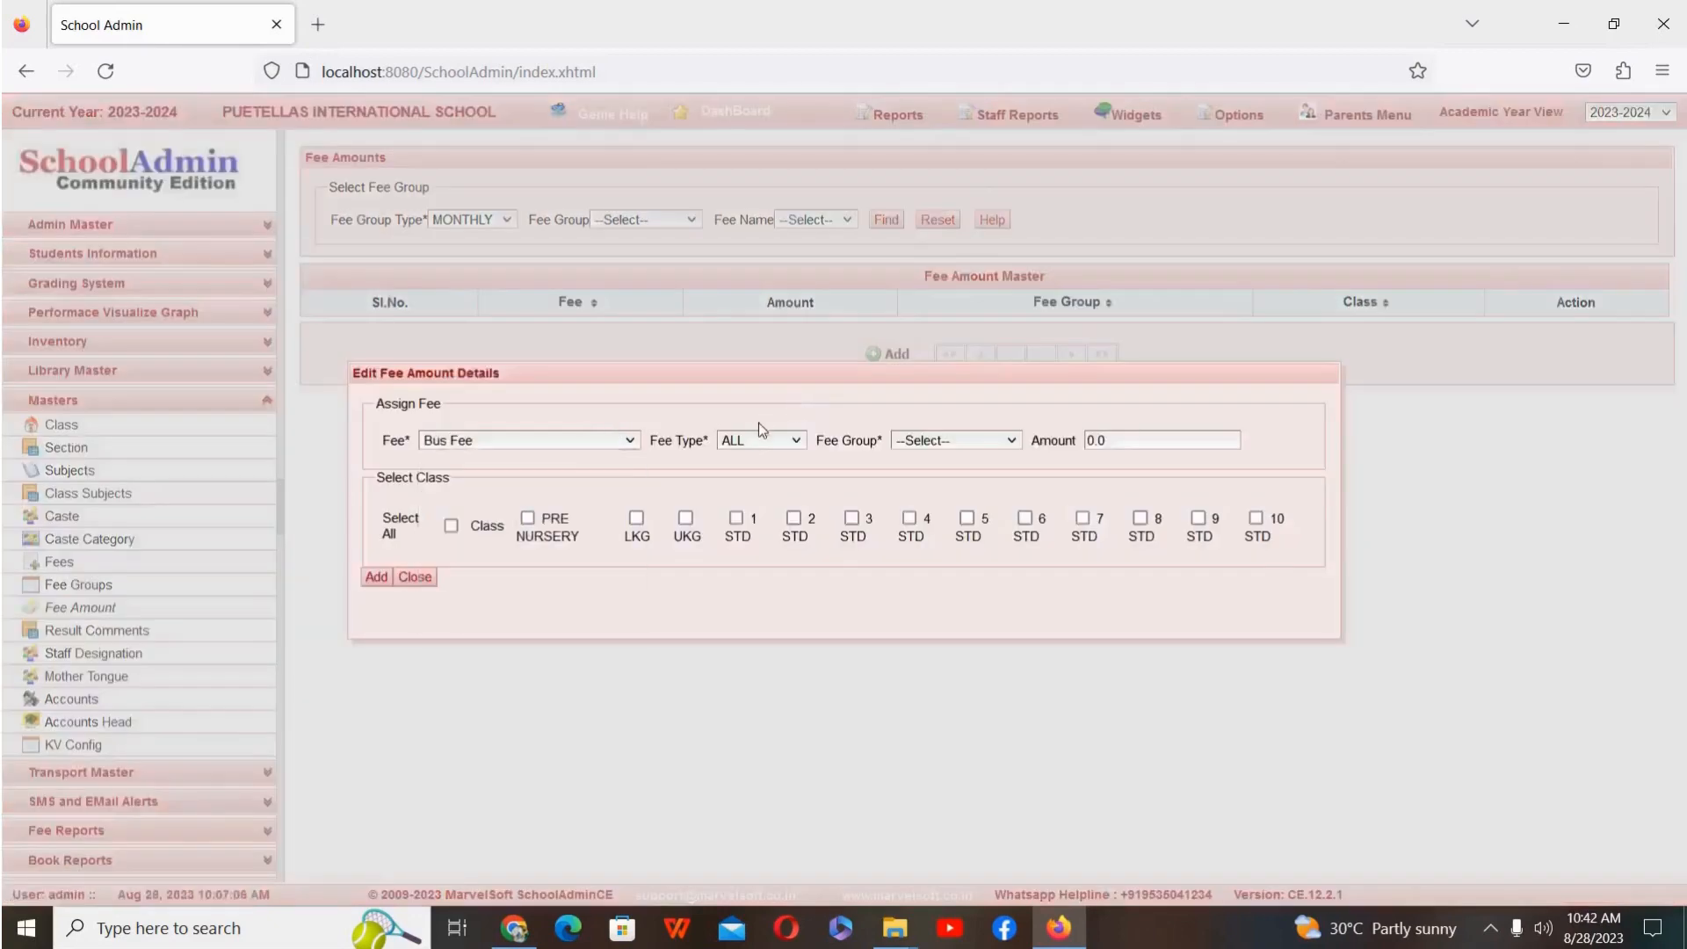
click(760, 441)
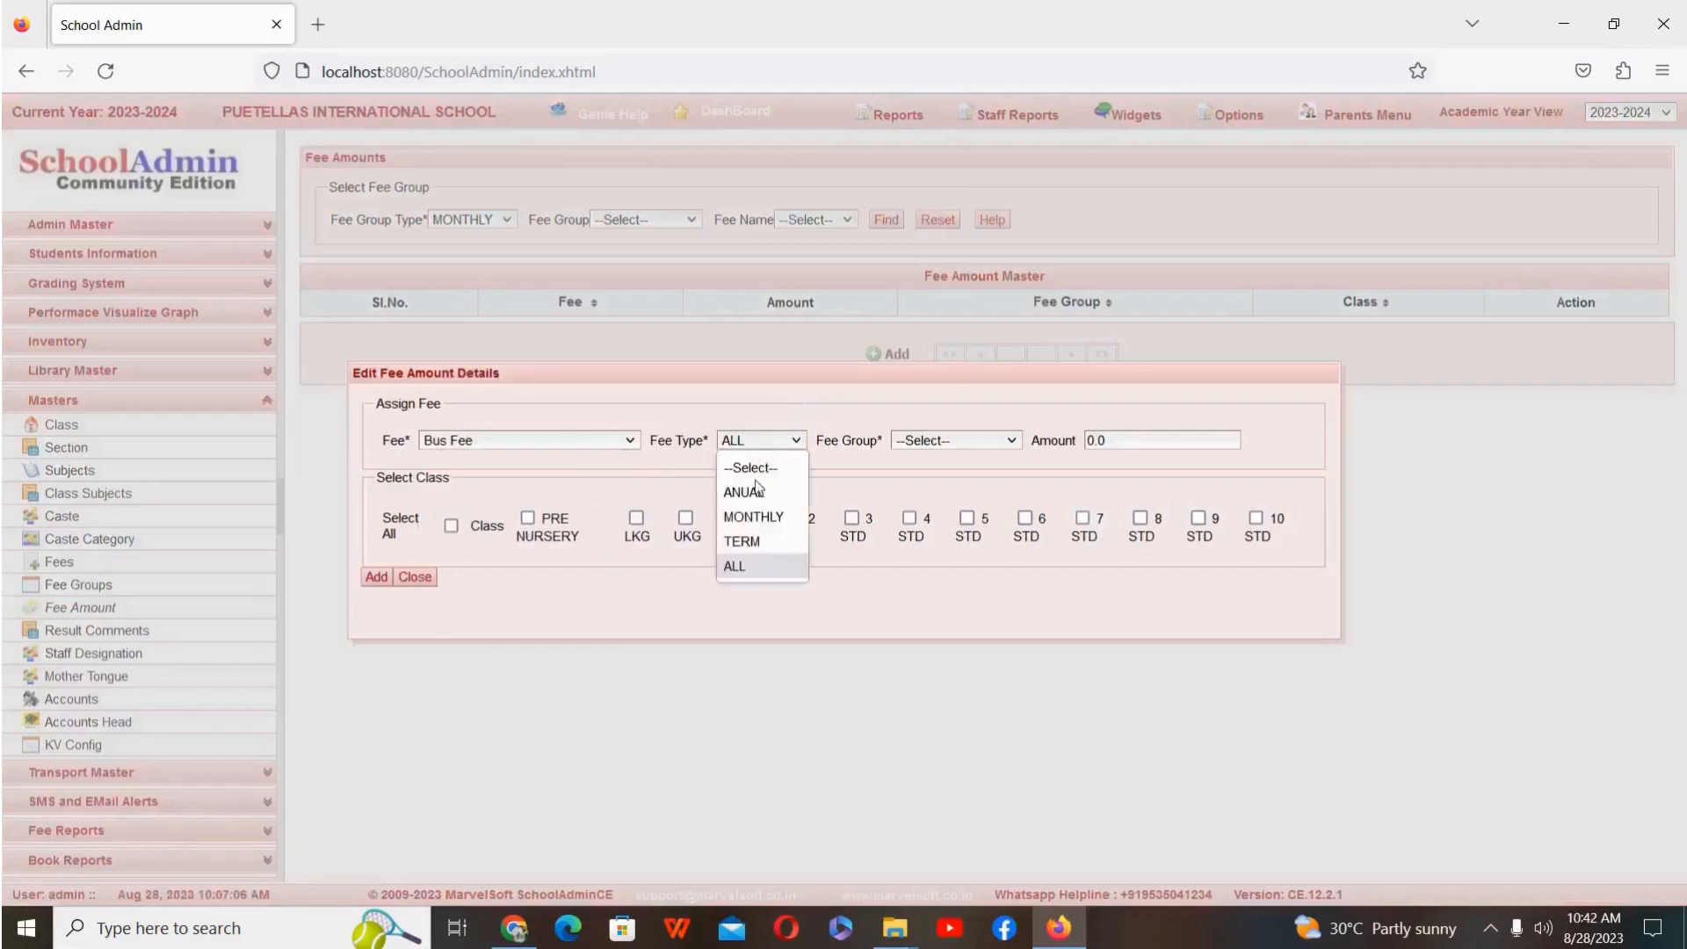
click(754, 517)
click(962, 444)
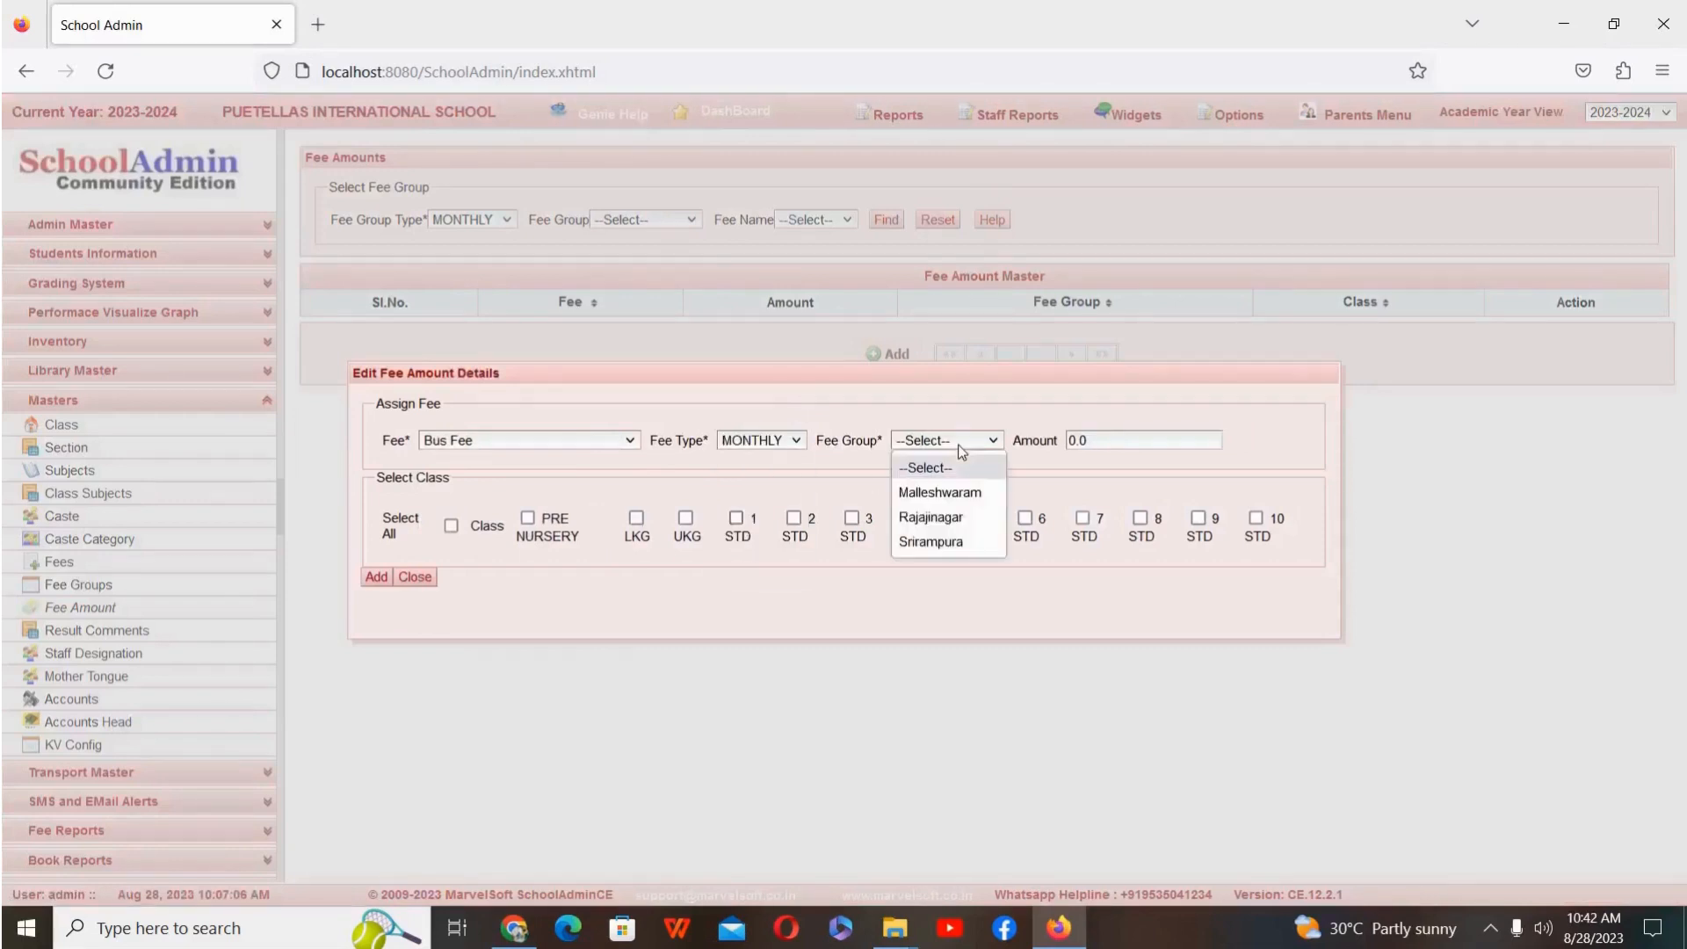
click(955, 542)
Step: Set the Srirampura bus fee amount to 600 for class 1 STD, add it and close the entry form
click(1099, 437)
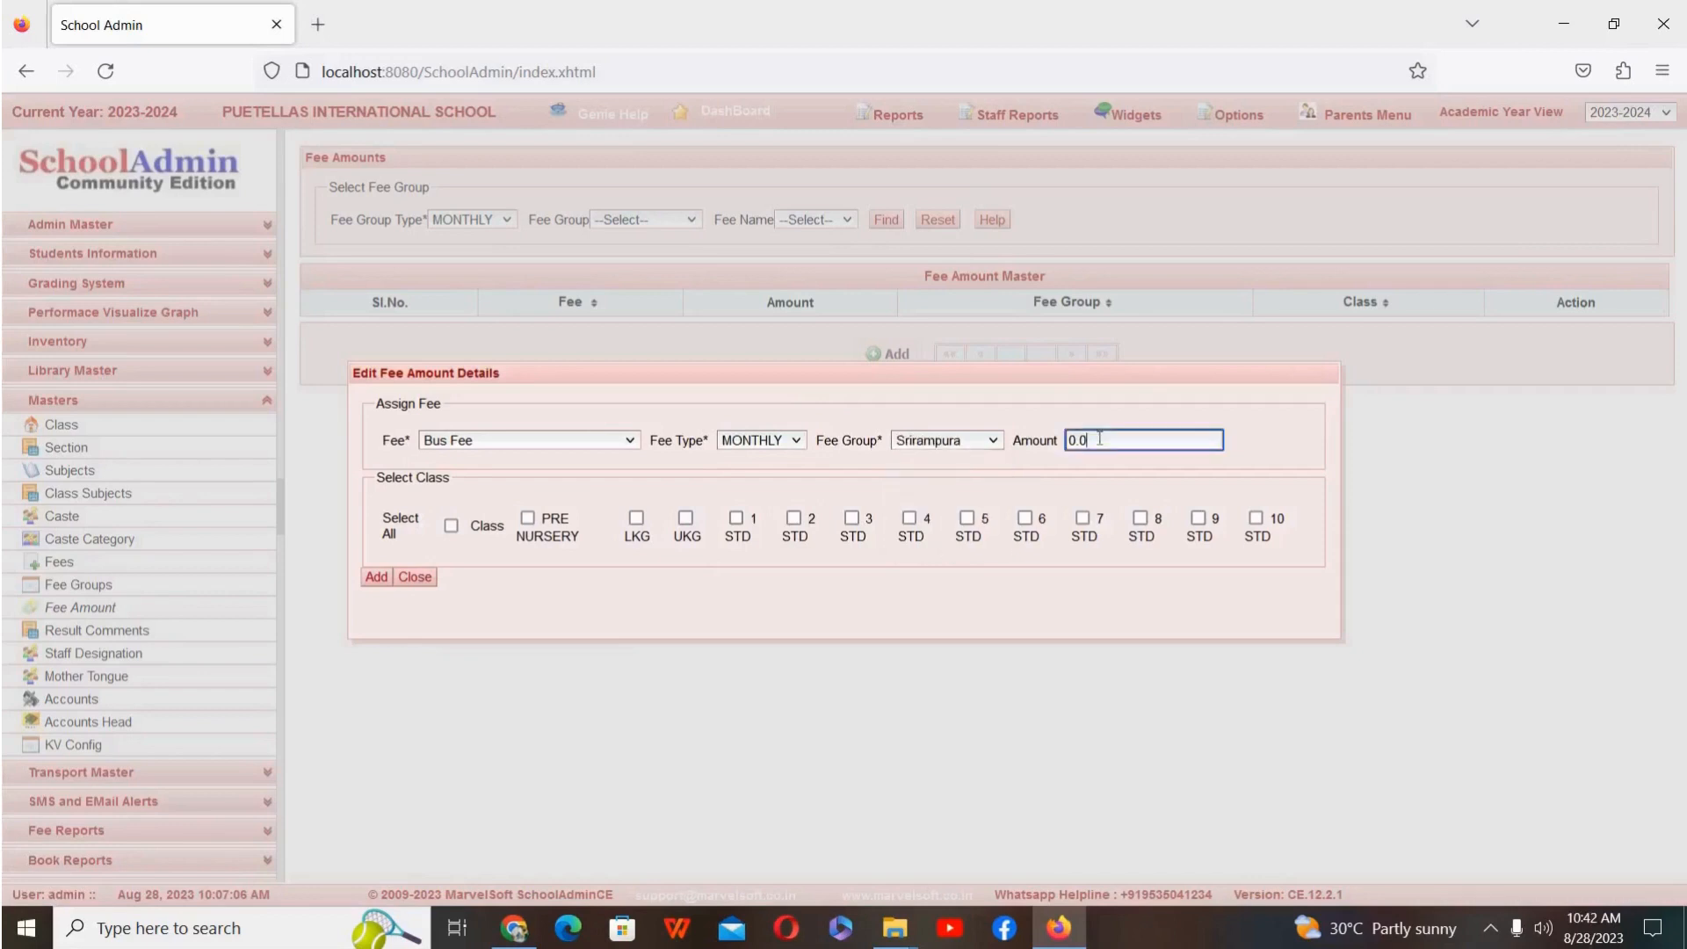
key(BackSpace)
key(BackSpace)
key(BackSpace)
text(600)
click(738, 519)
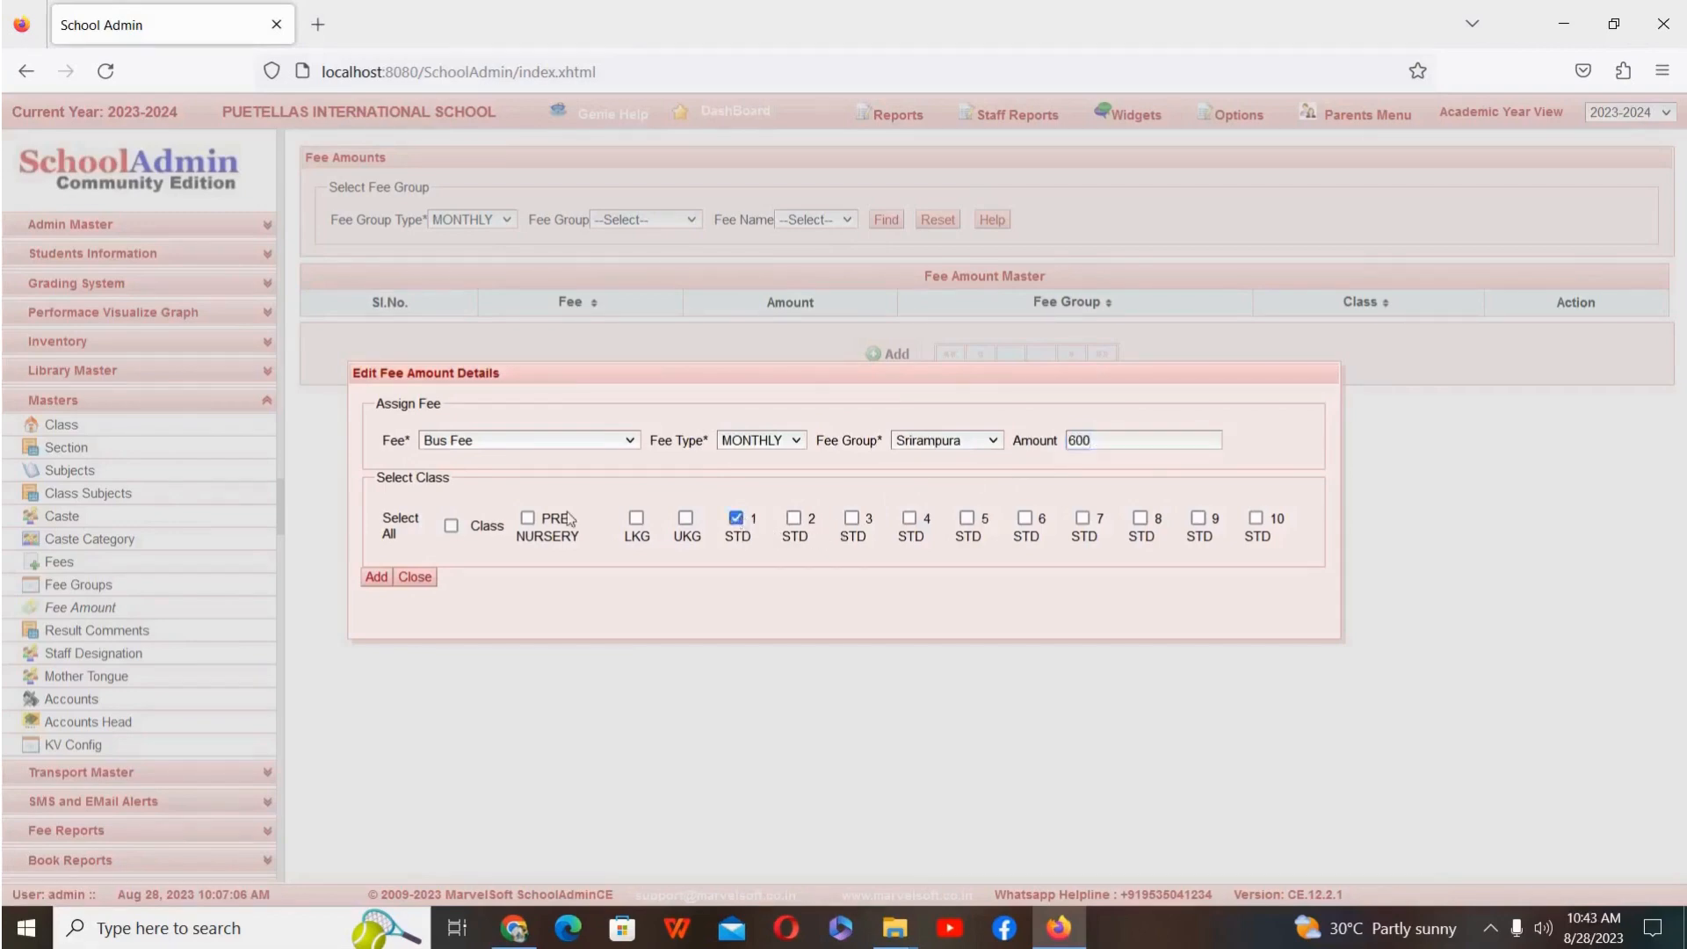
click(377, 577)
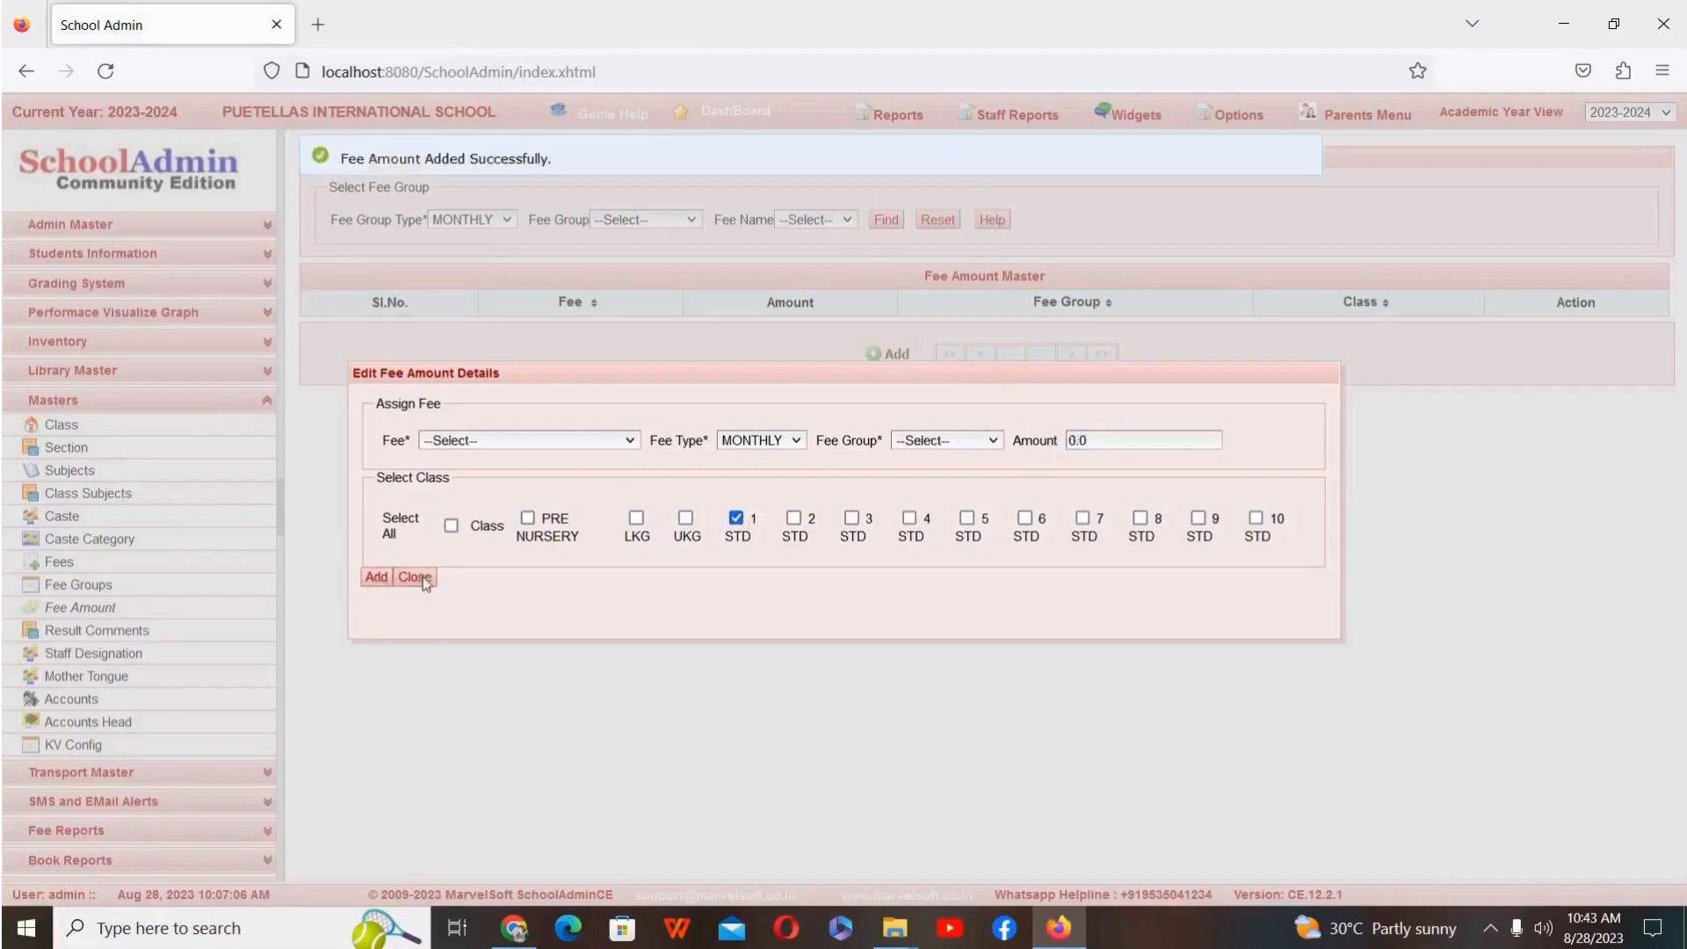
click(414, 577)
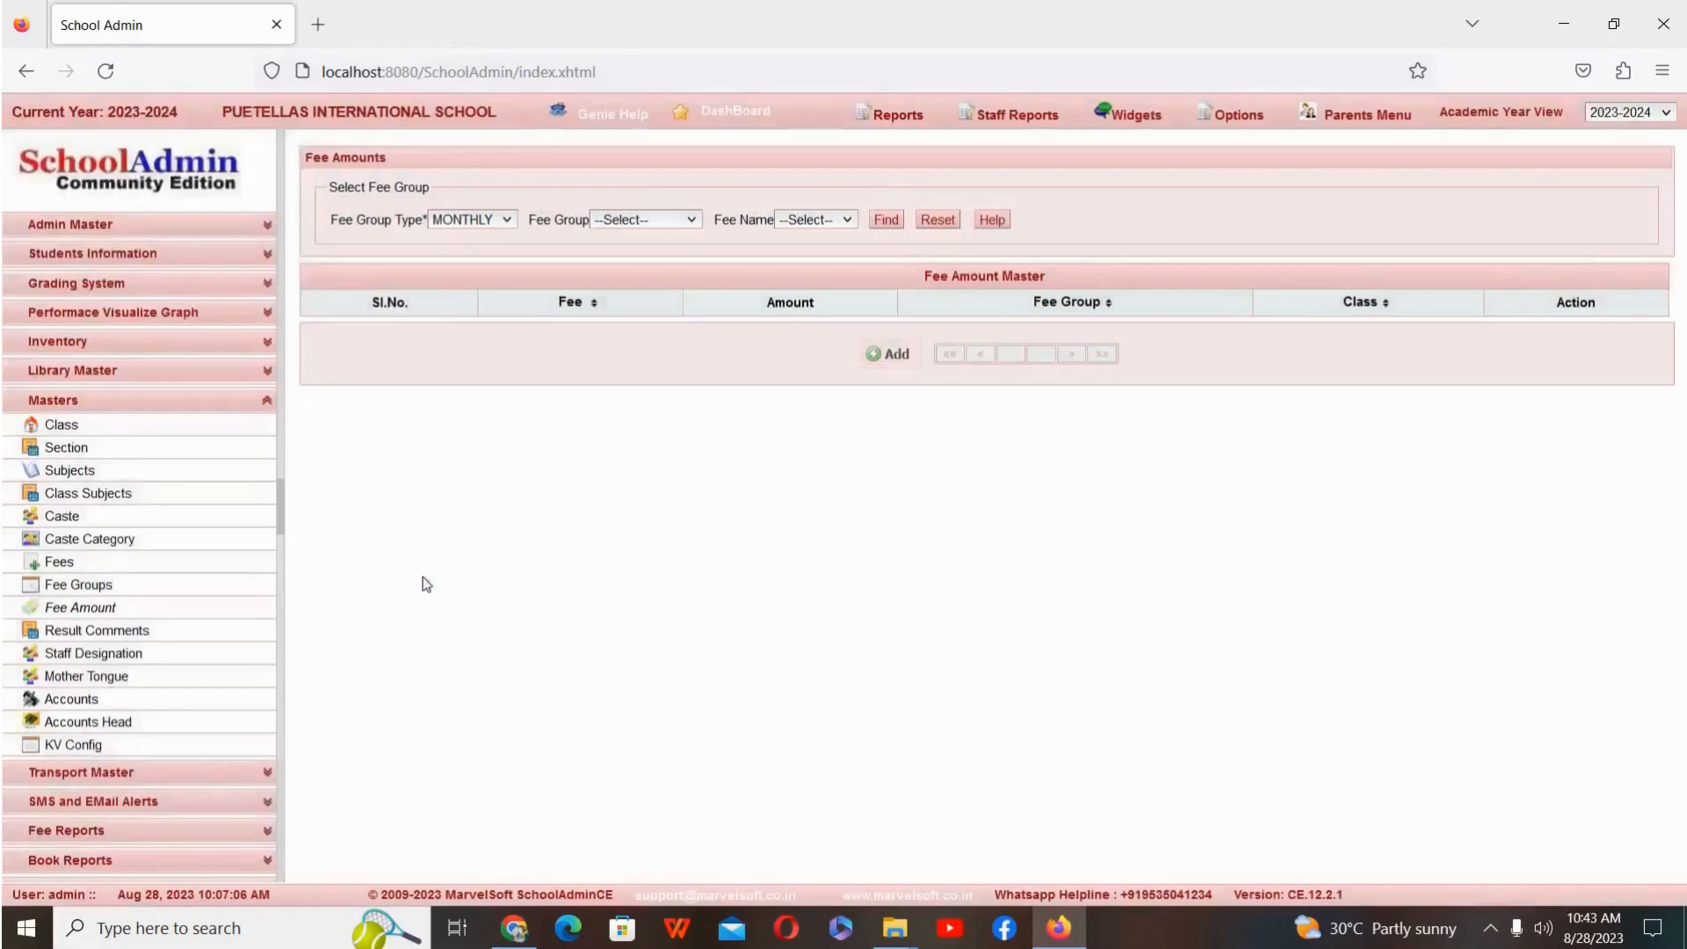
Step: Start another fee amount entry for Bus Fee with fee type MONTHLY and fee group Malleshwaram
click(883, 355)
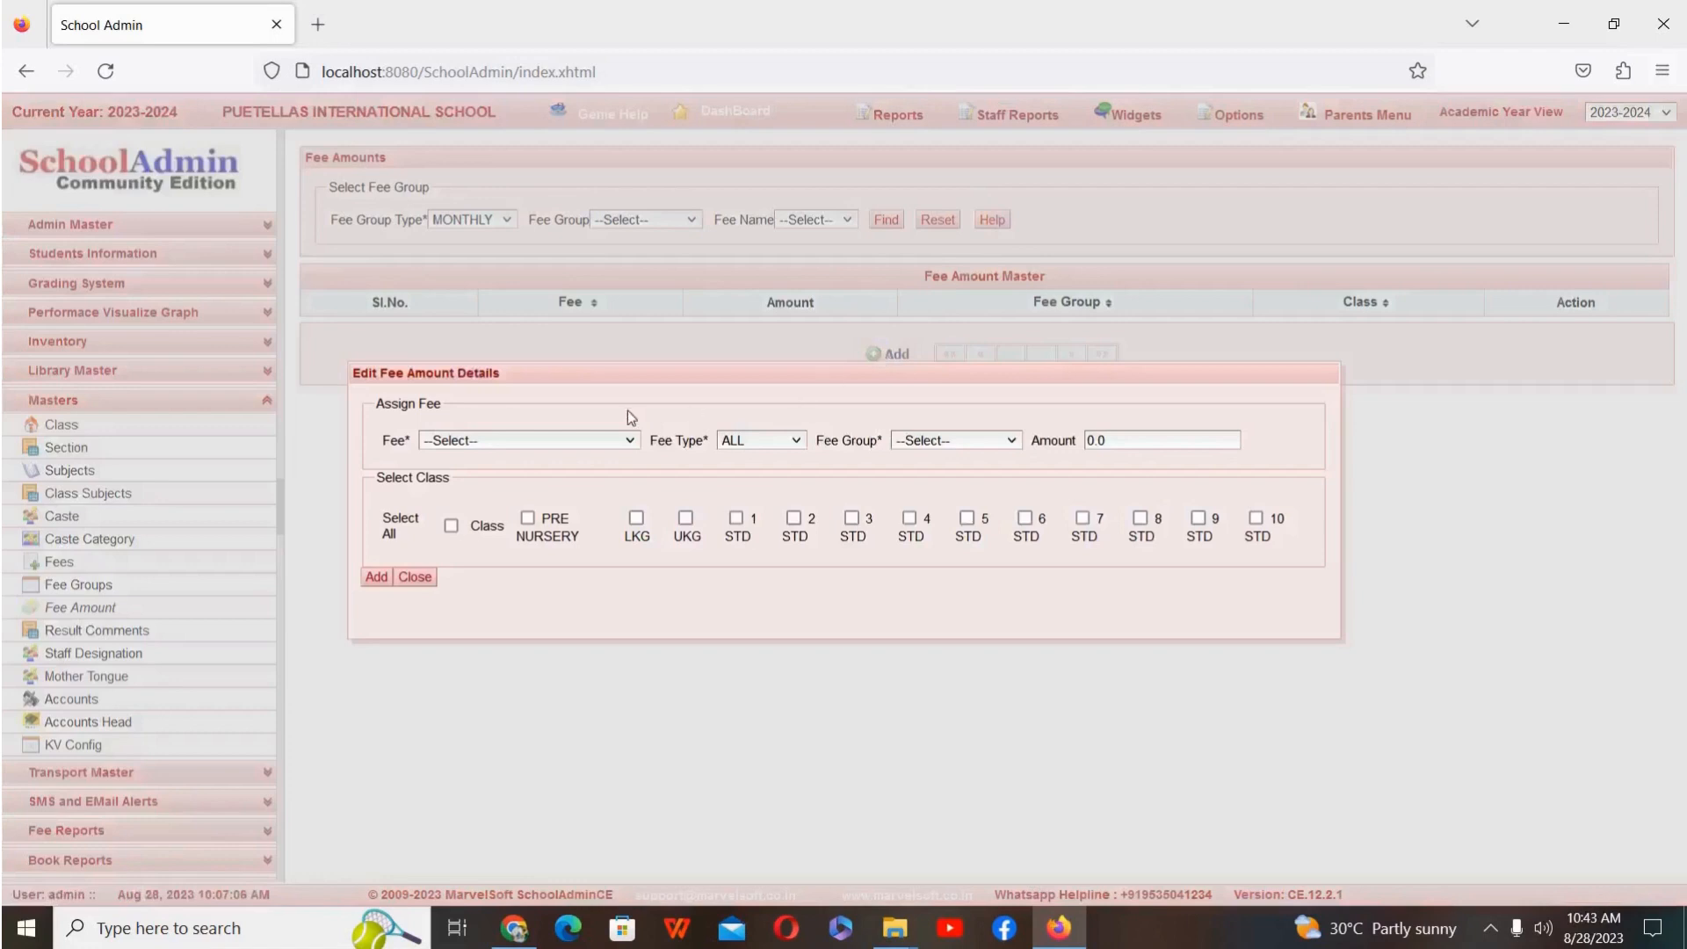
click(585, 446)
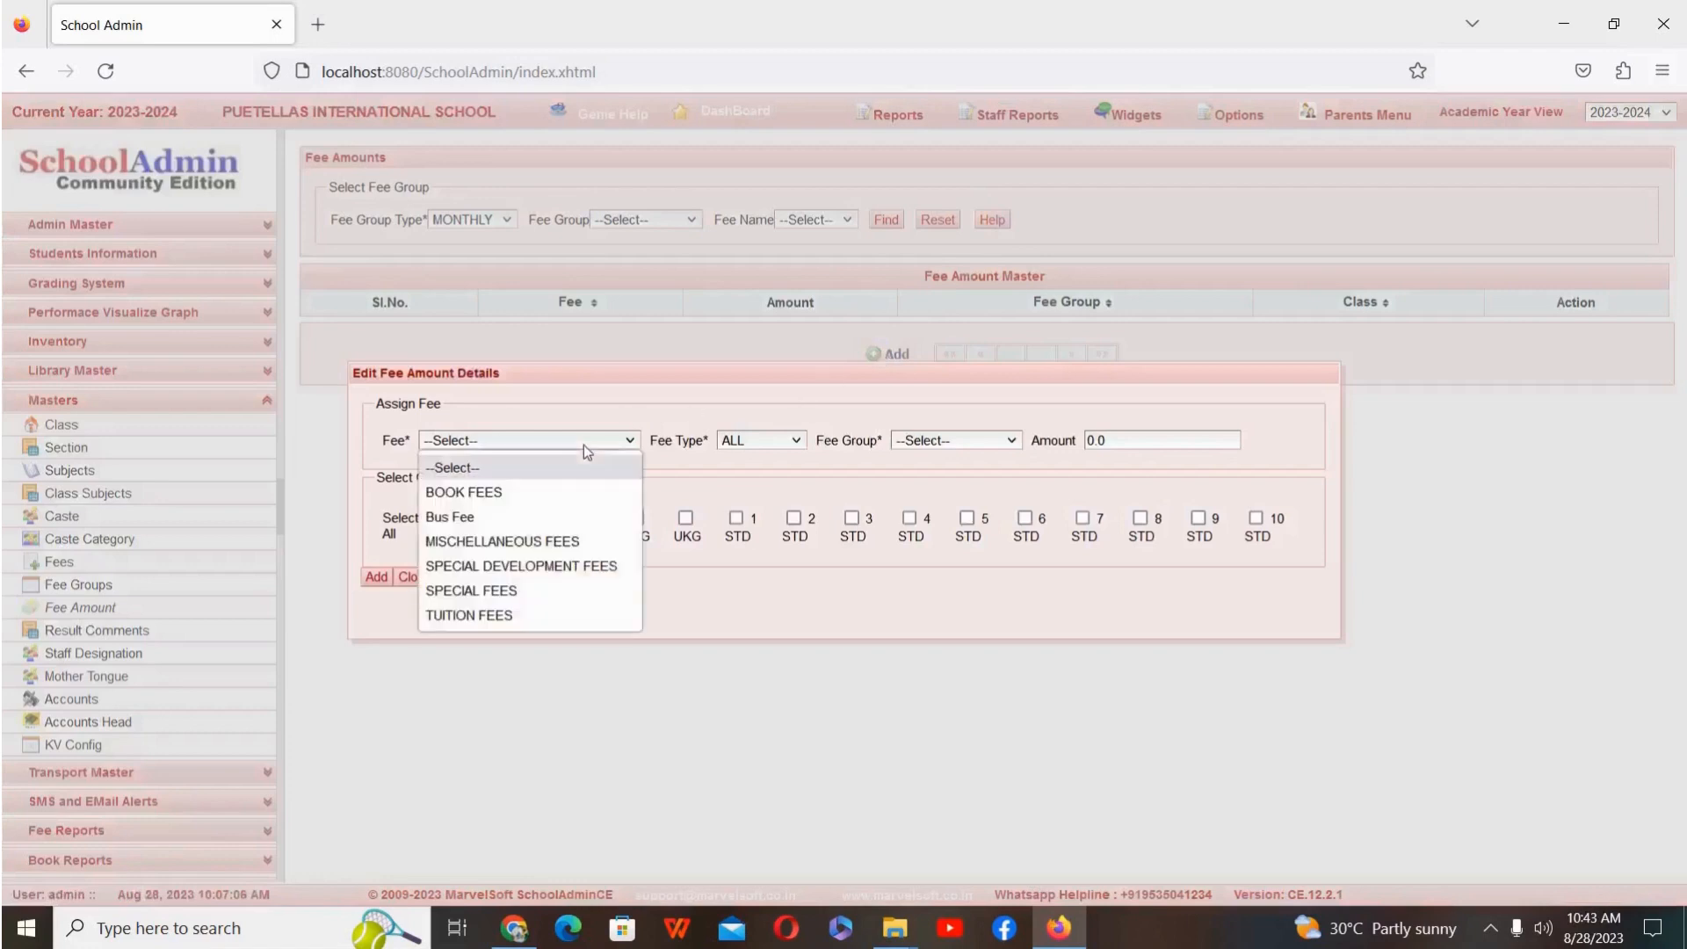
click(528, 518)
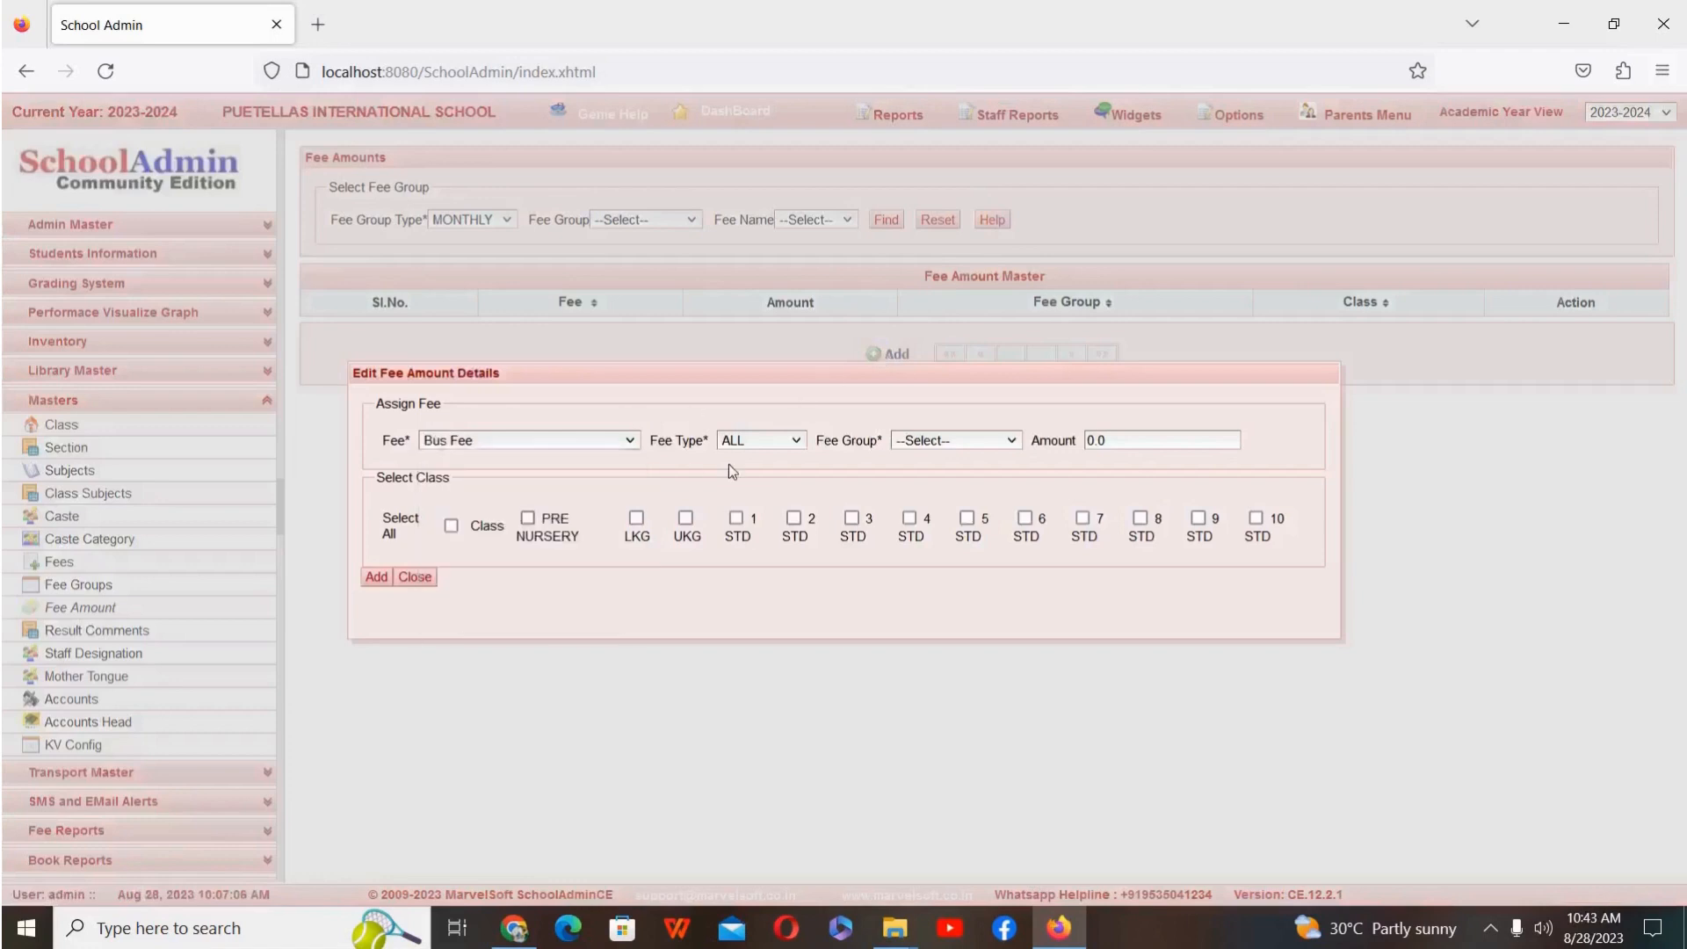
click(777, 445)
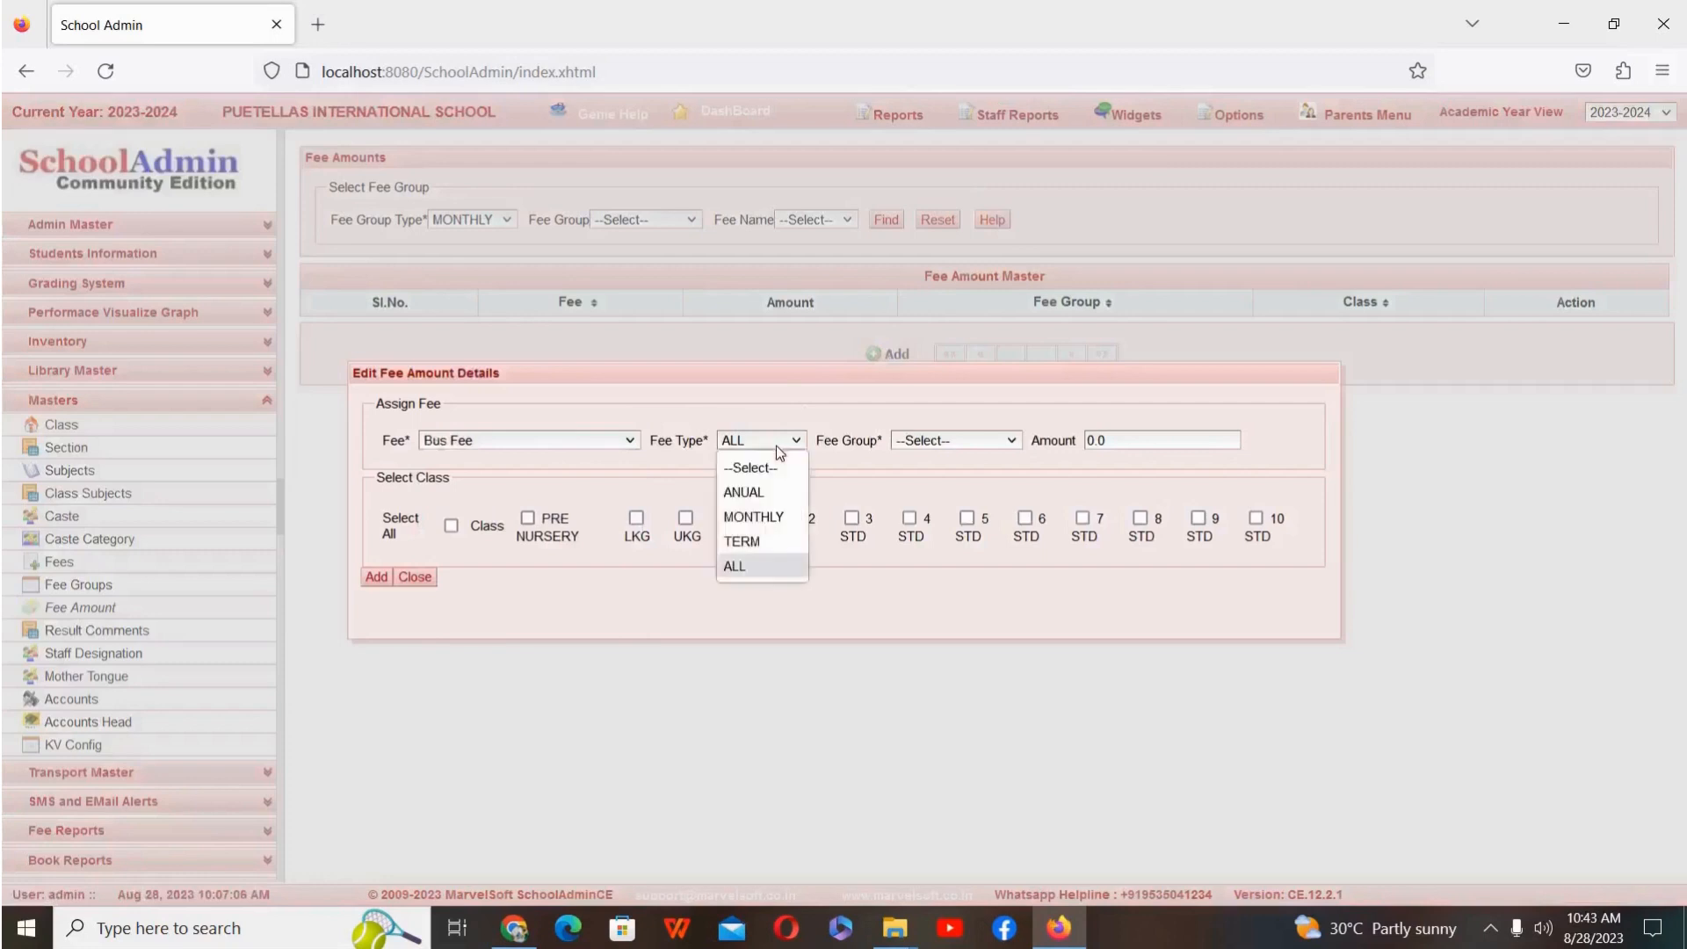
click(756, 516)
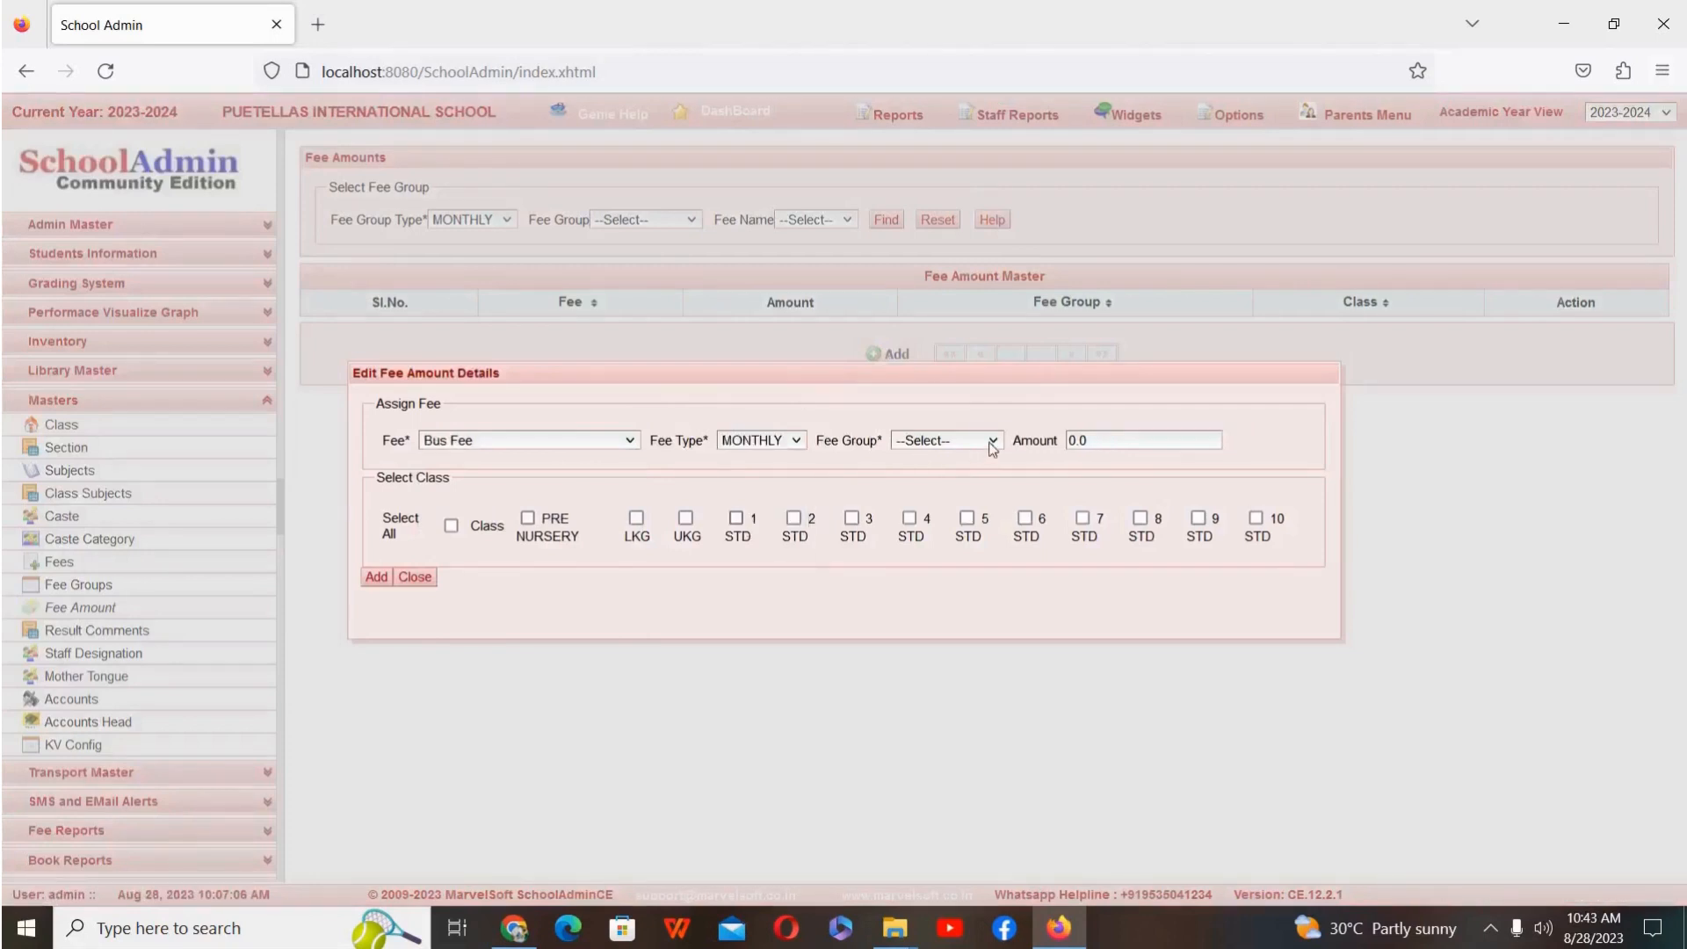
click(991, 444)
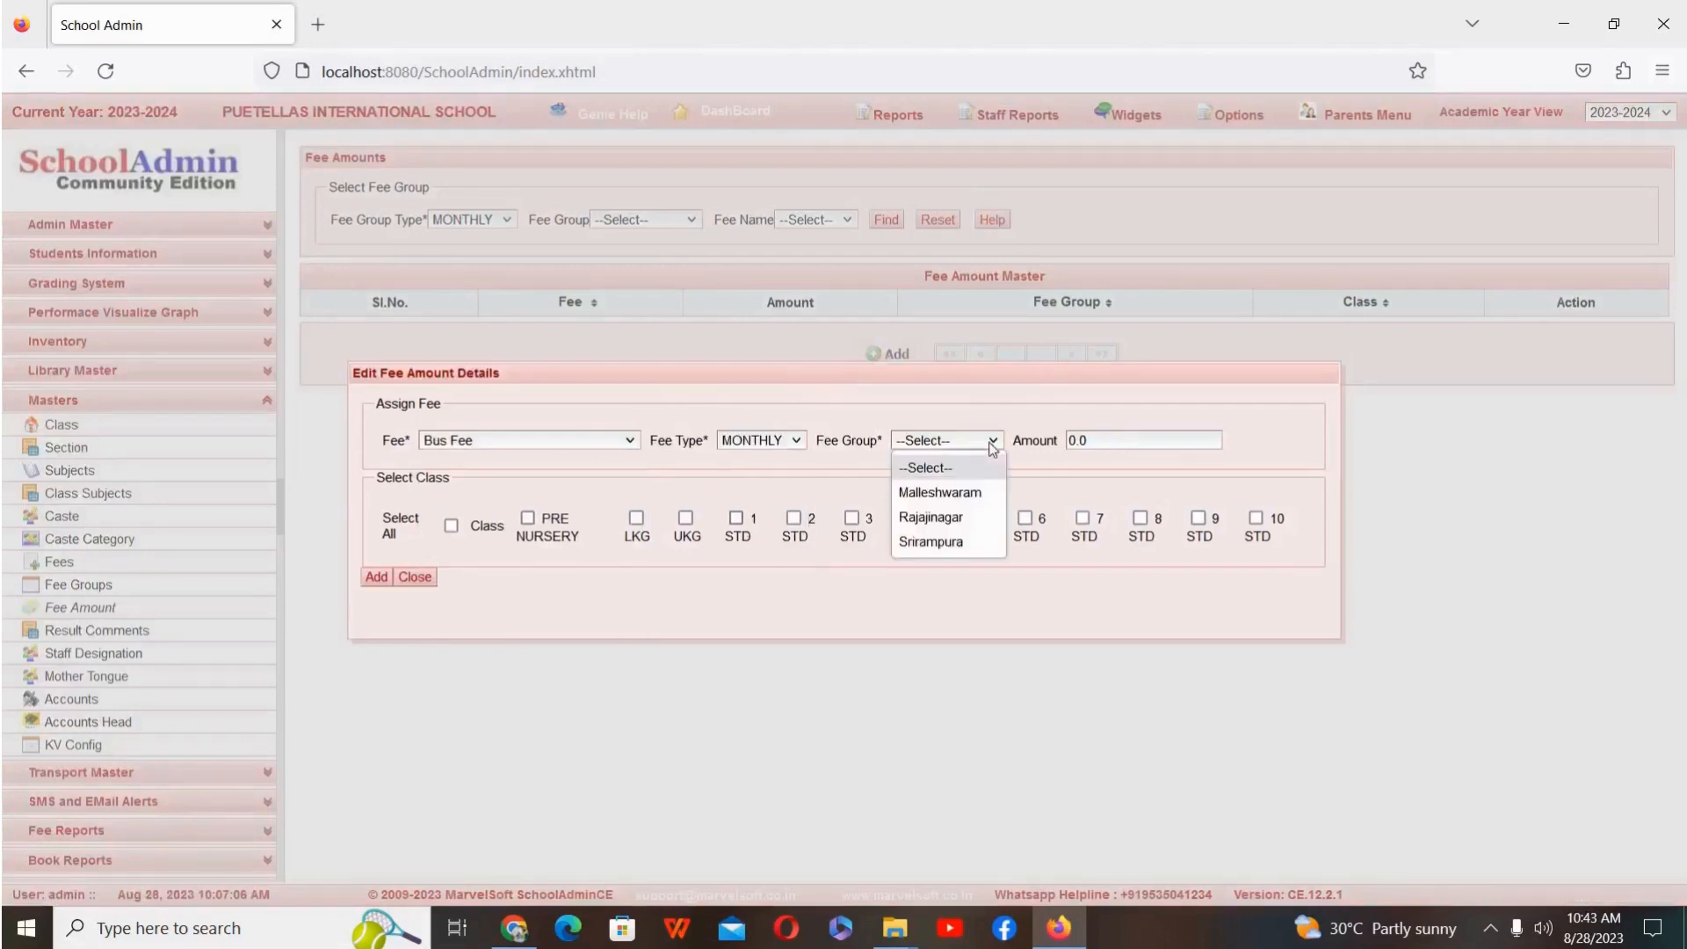
click(986, 498)
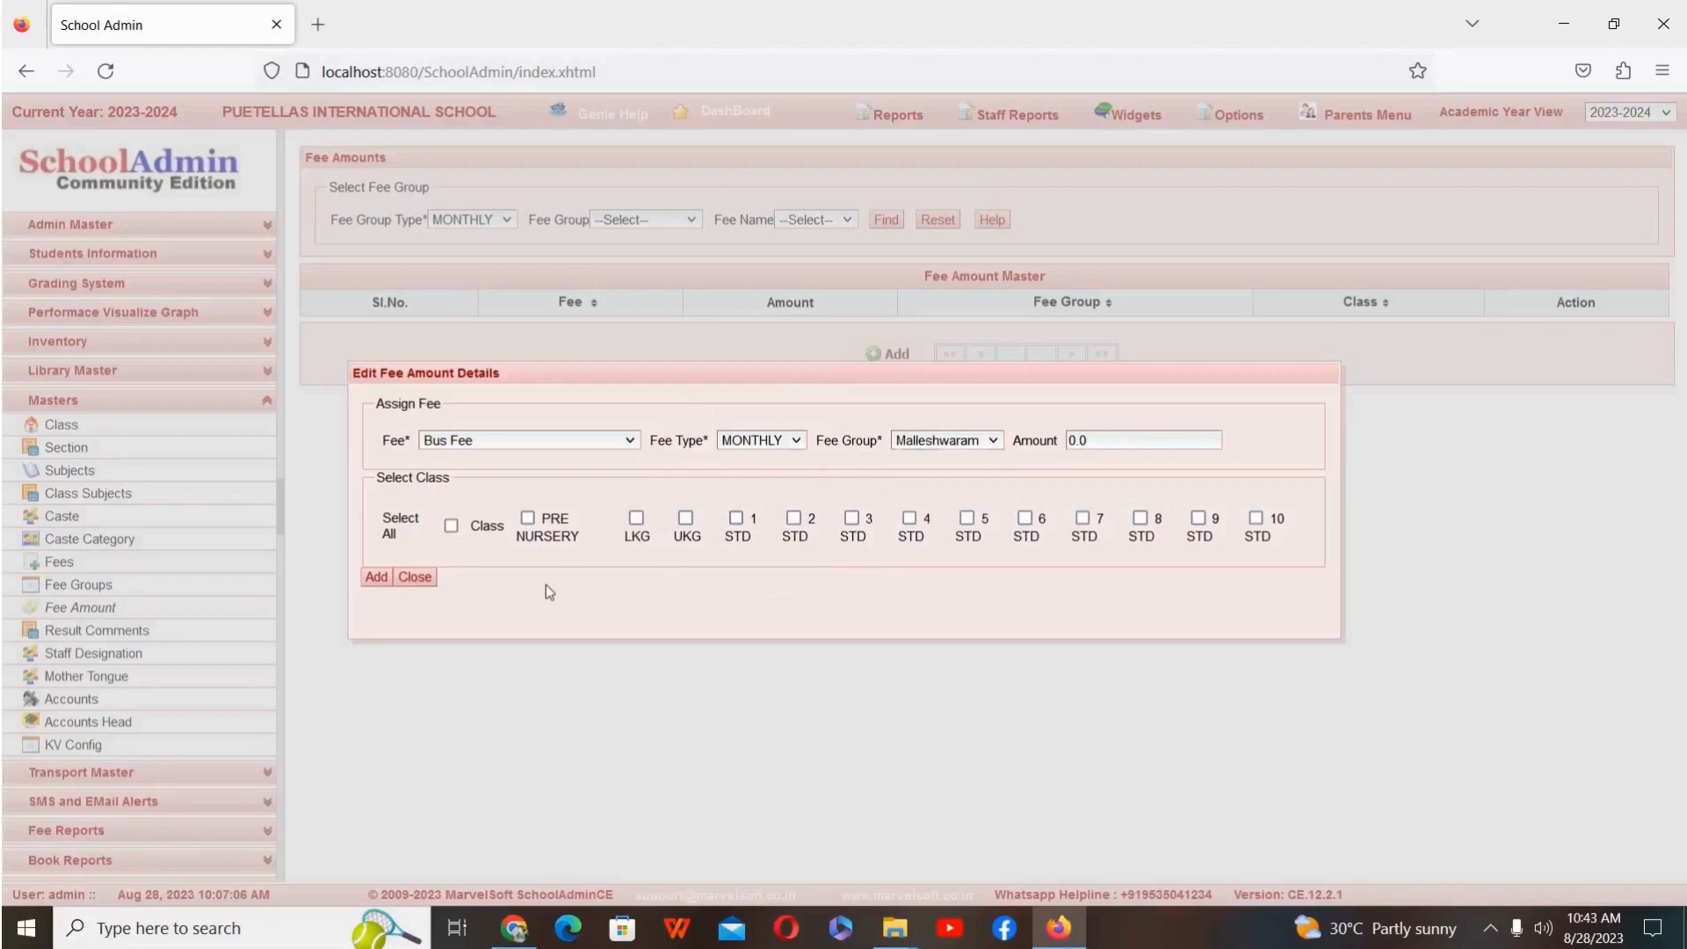
Step: Set the Malleshwaram bus fee amount to 800 for class 1 STD, add it and close the entry form
click(1116, 439)
key(BackSpace)
key(BackSpace)
key(BackSpace)
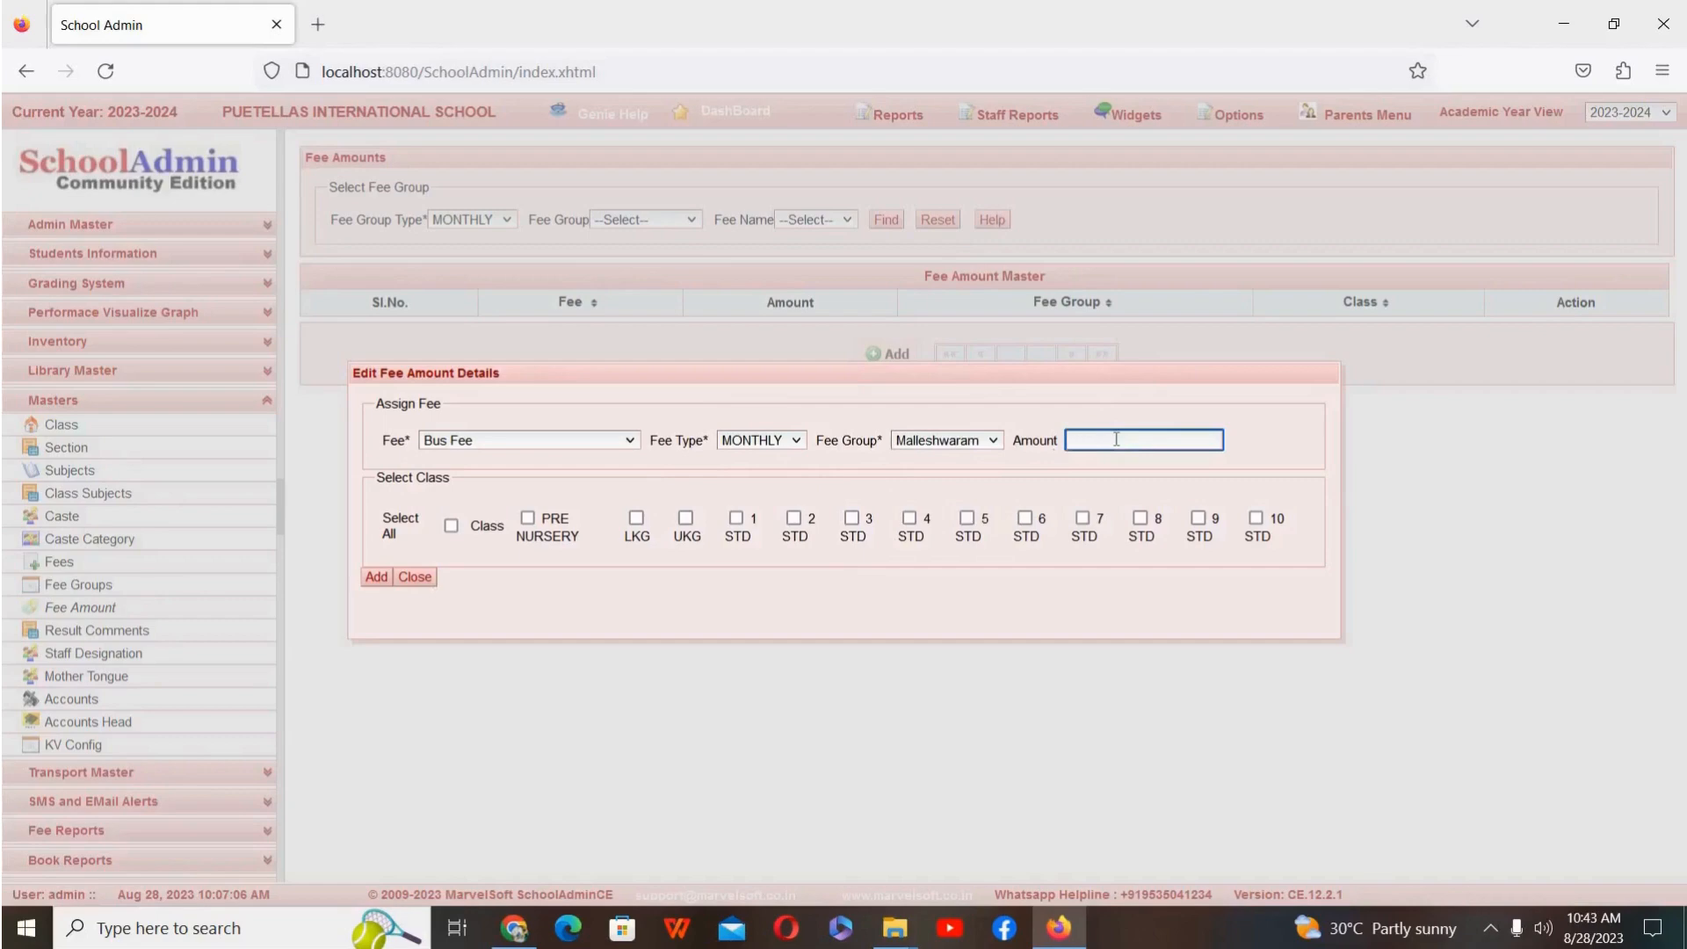
text(800)
click(736, 517)
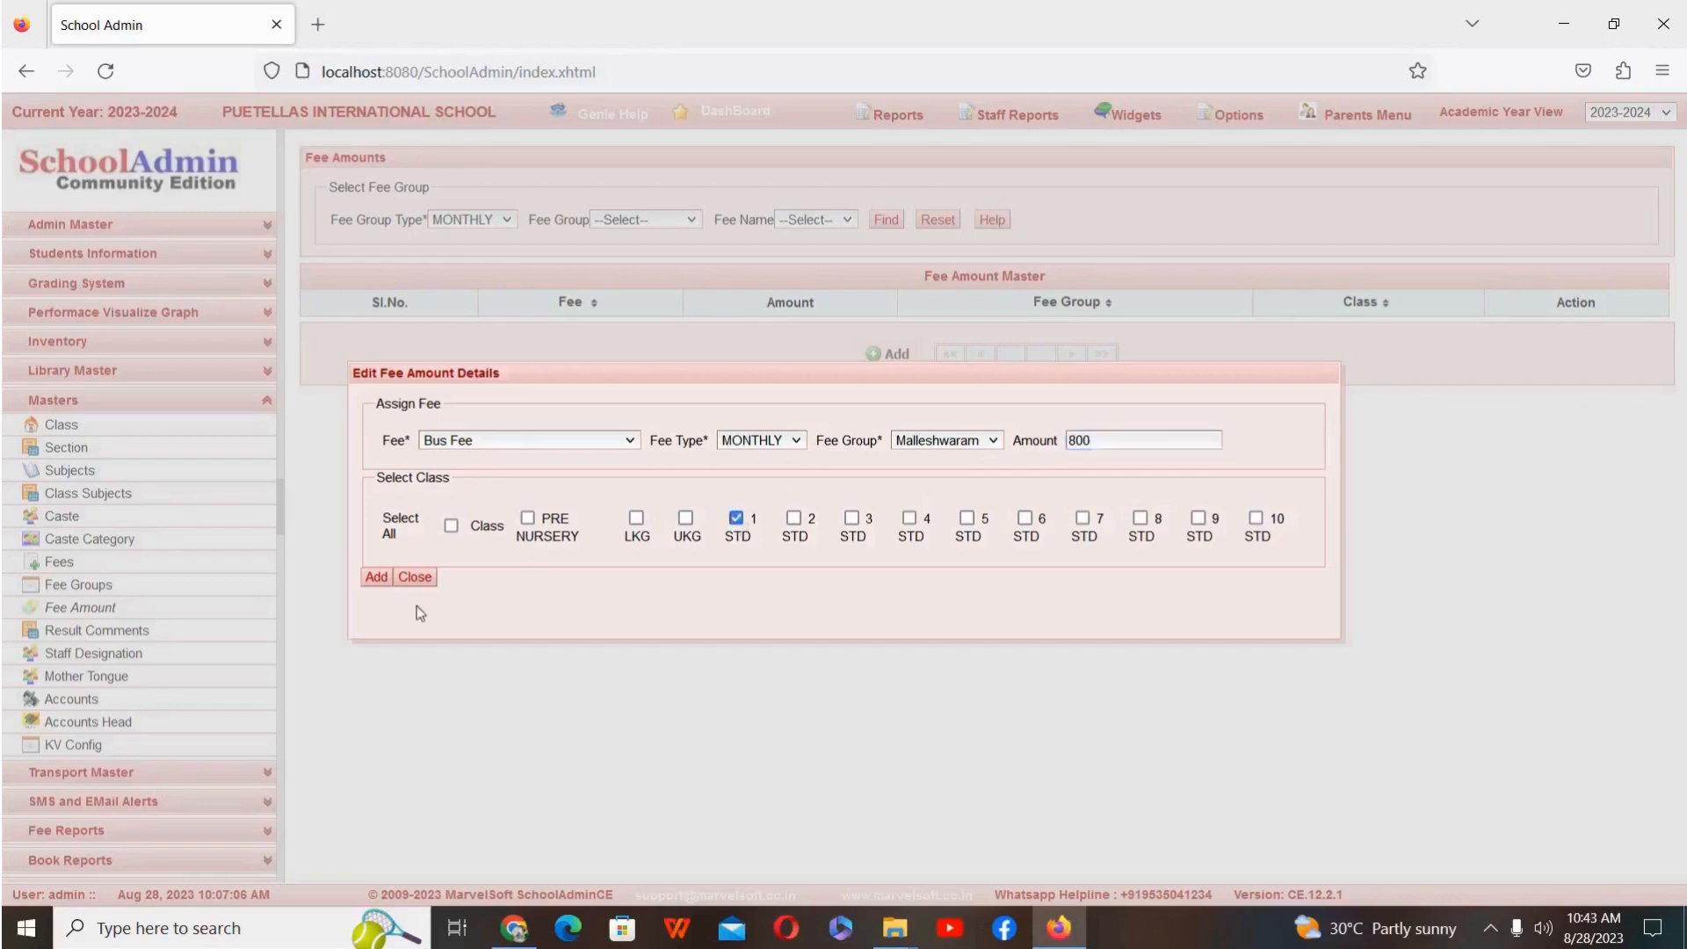
click(376, 580)
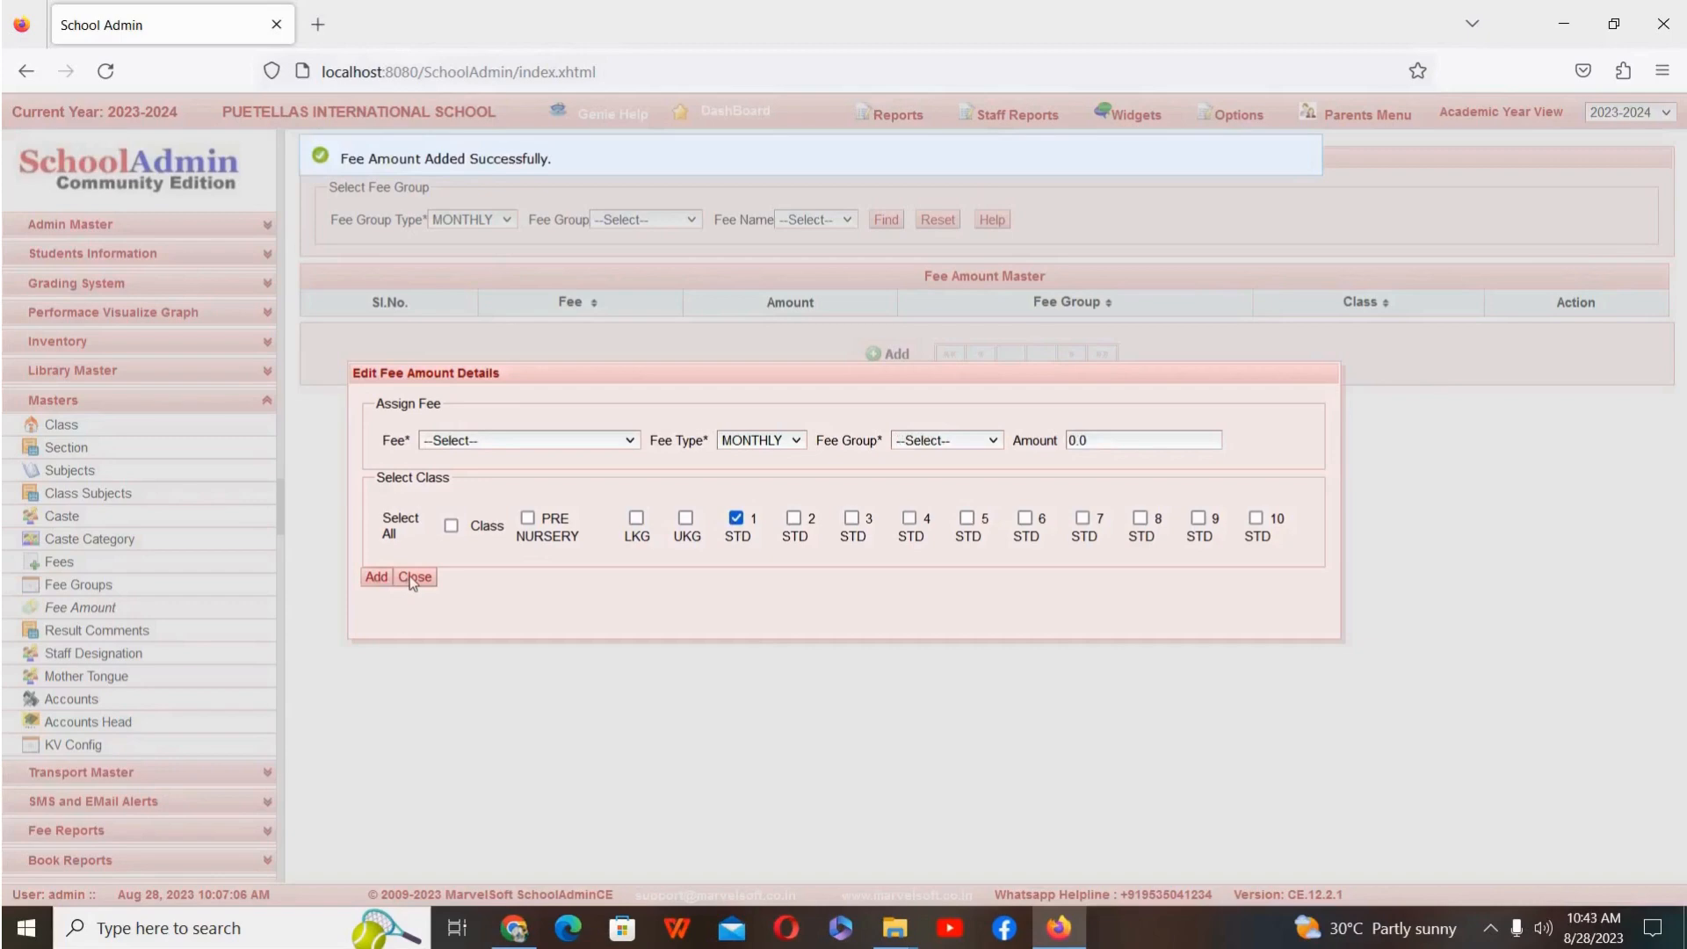
click(416, 577)
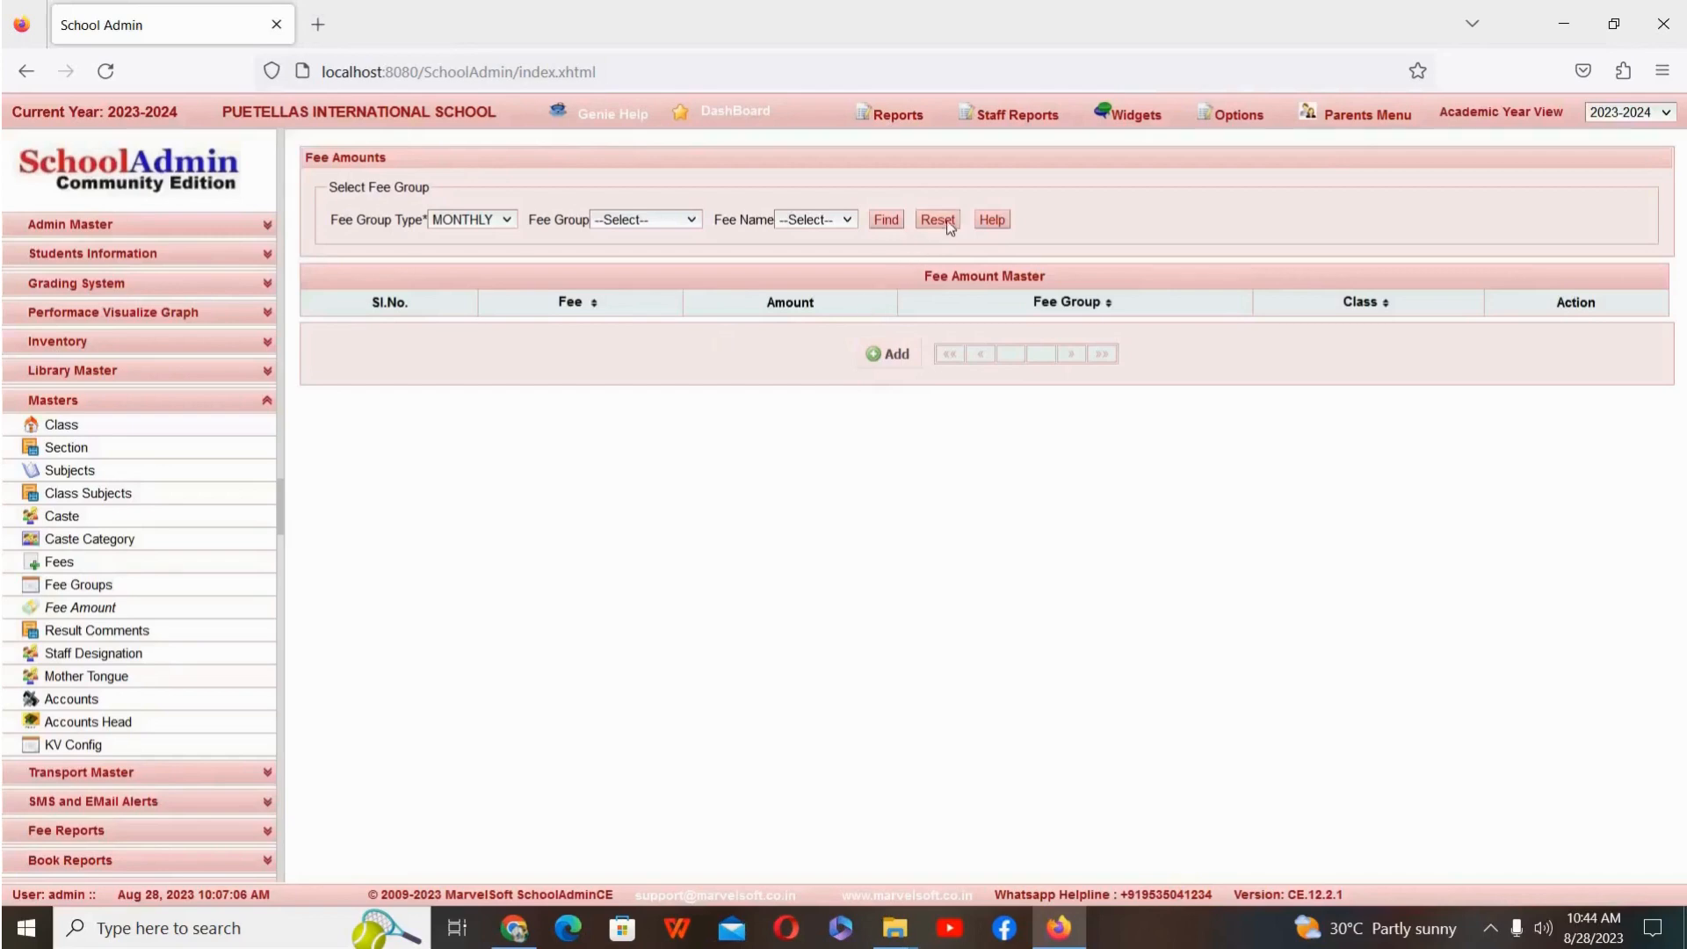
Step: Look up the Bus Fee amount for the MONTHLY fee group Malleshwaram in the Fee Amount master
click(487, 219)
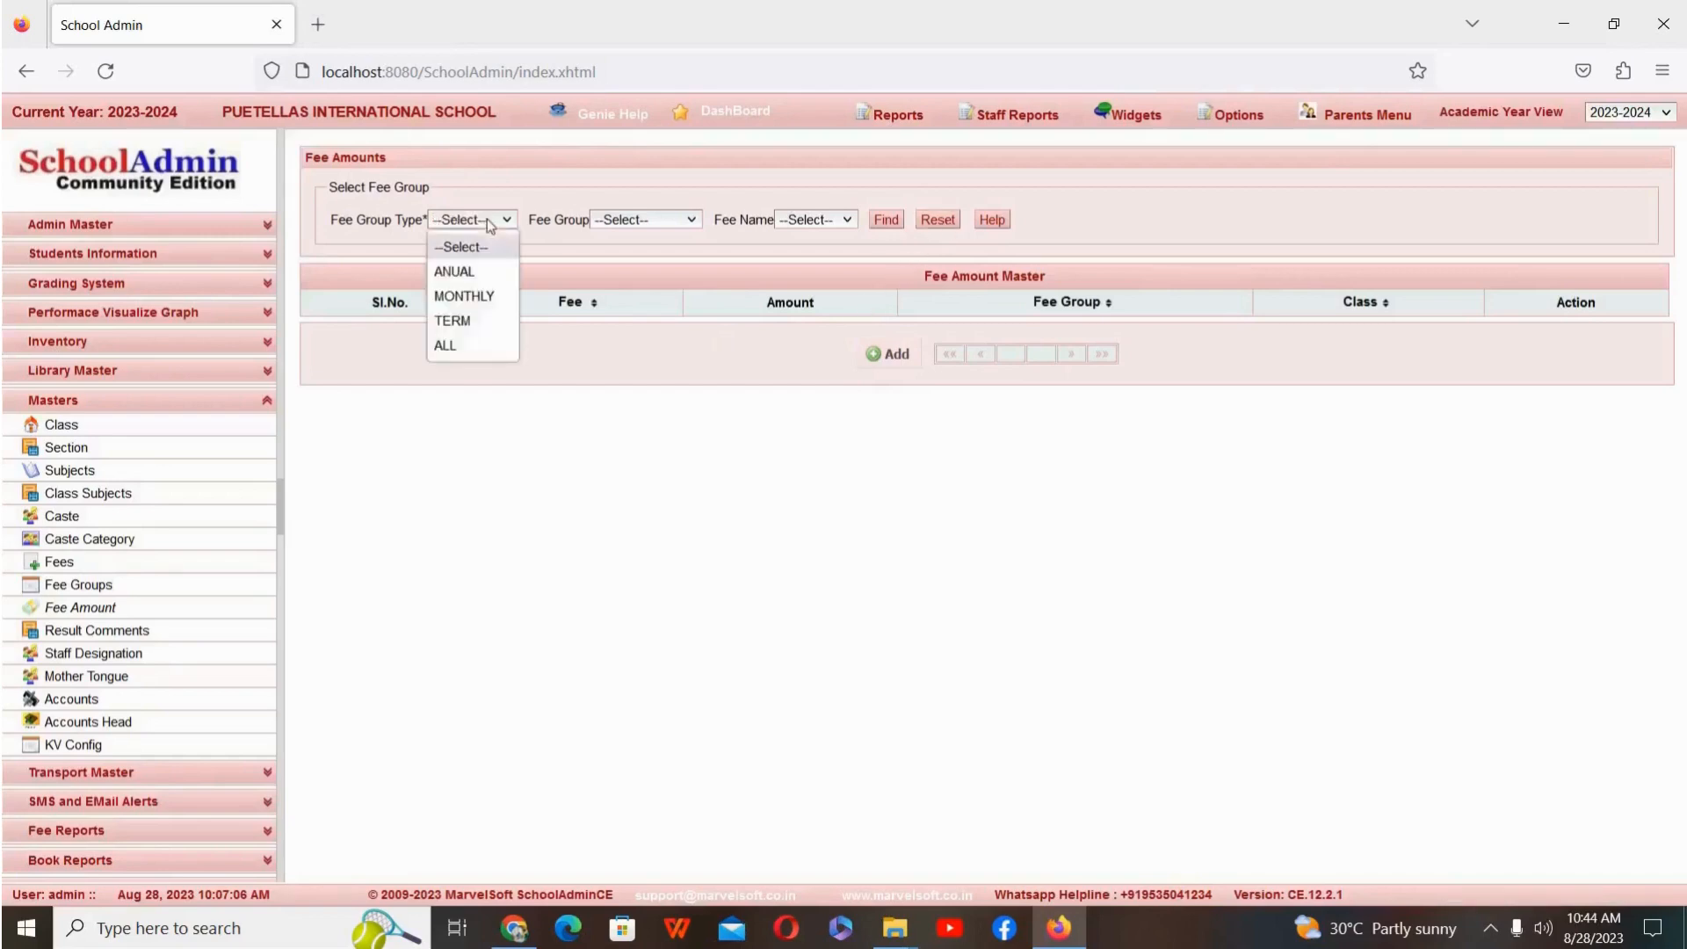
click(479, 296)
click(664, 220)
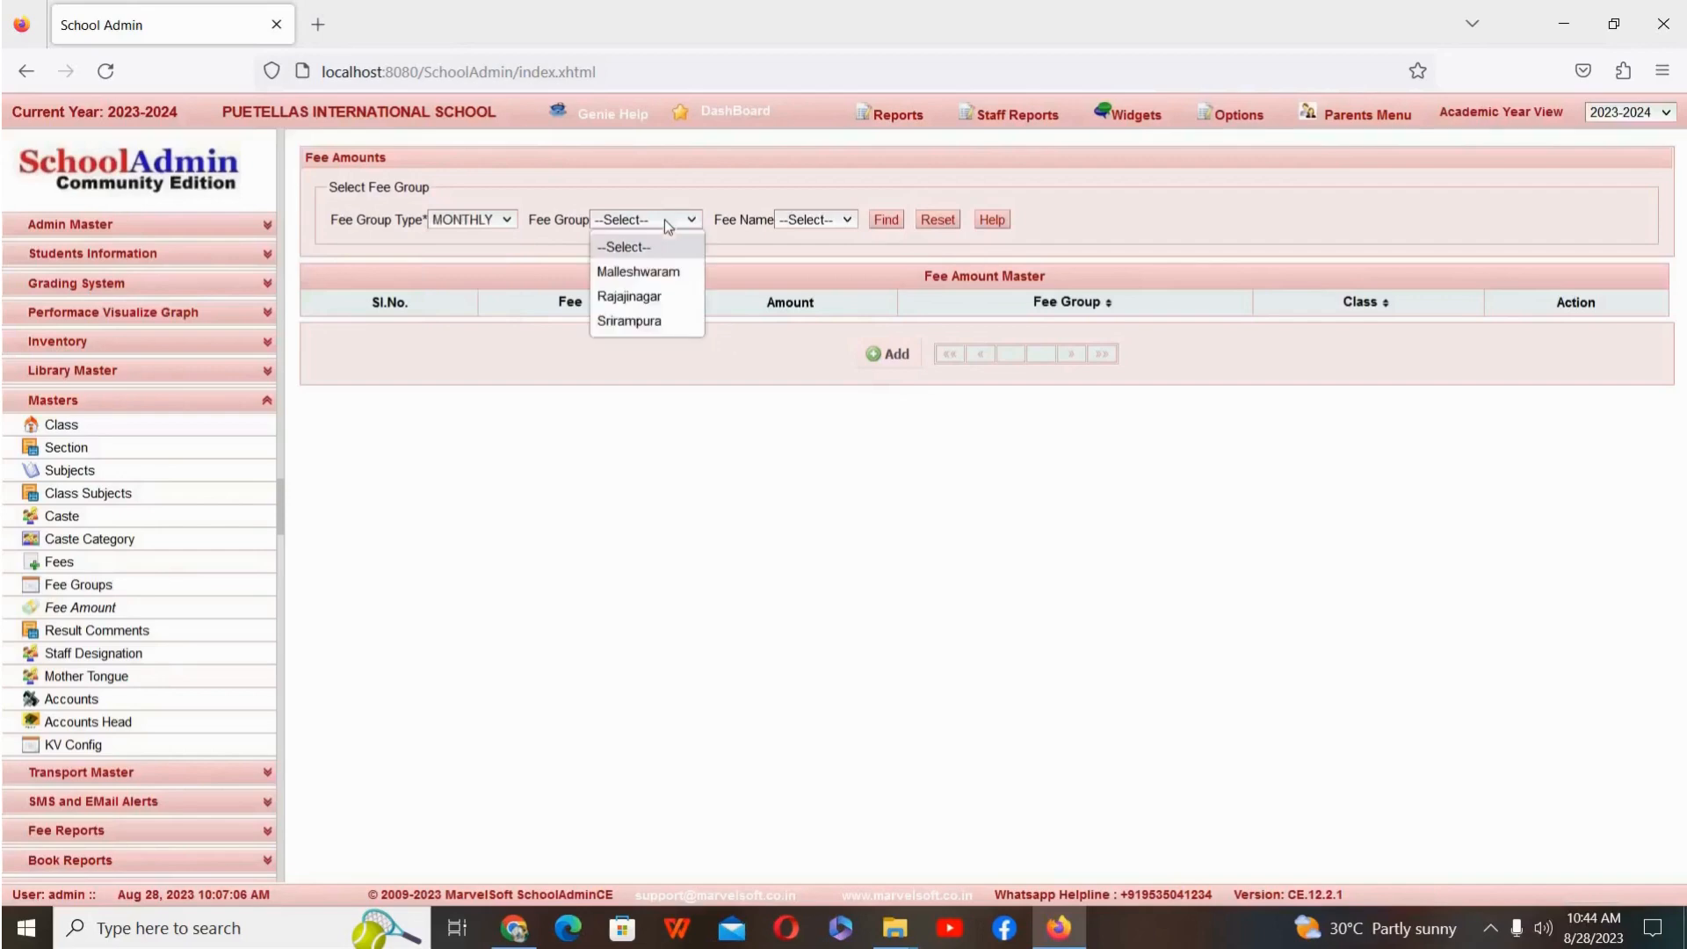
click(658, 271)
click(816, 224)
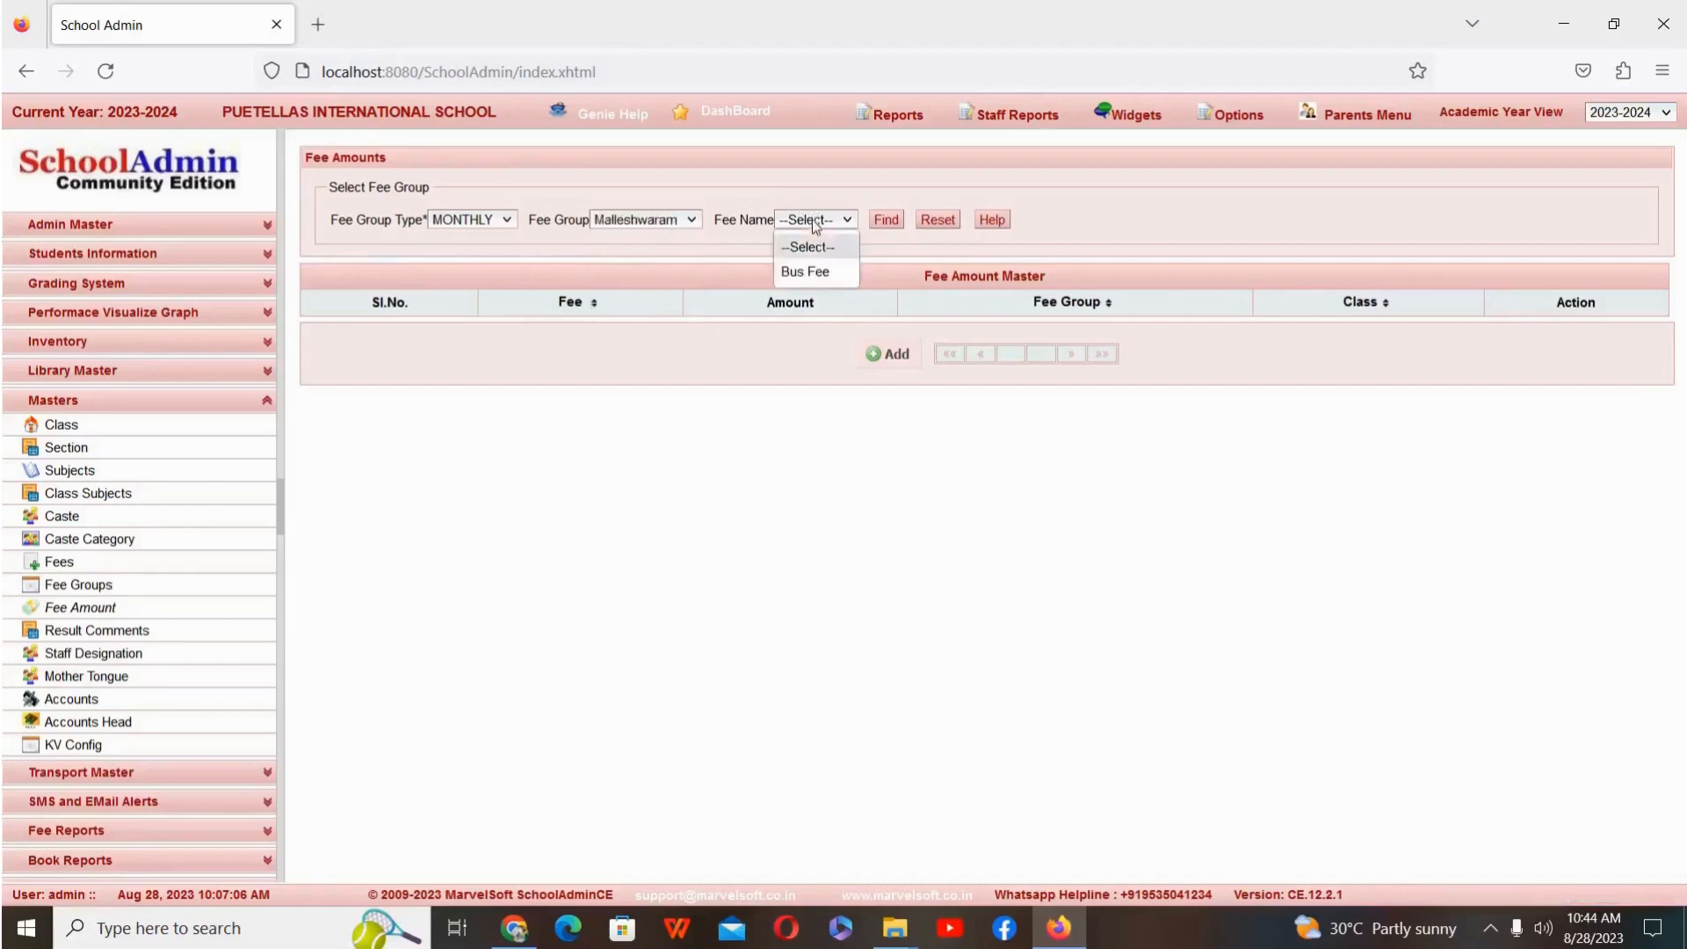
click(819, 272)
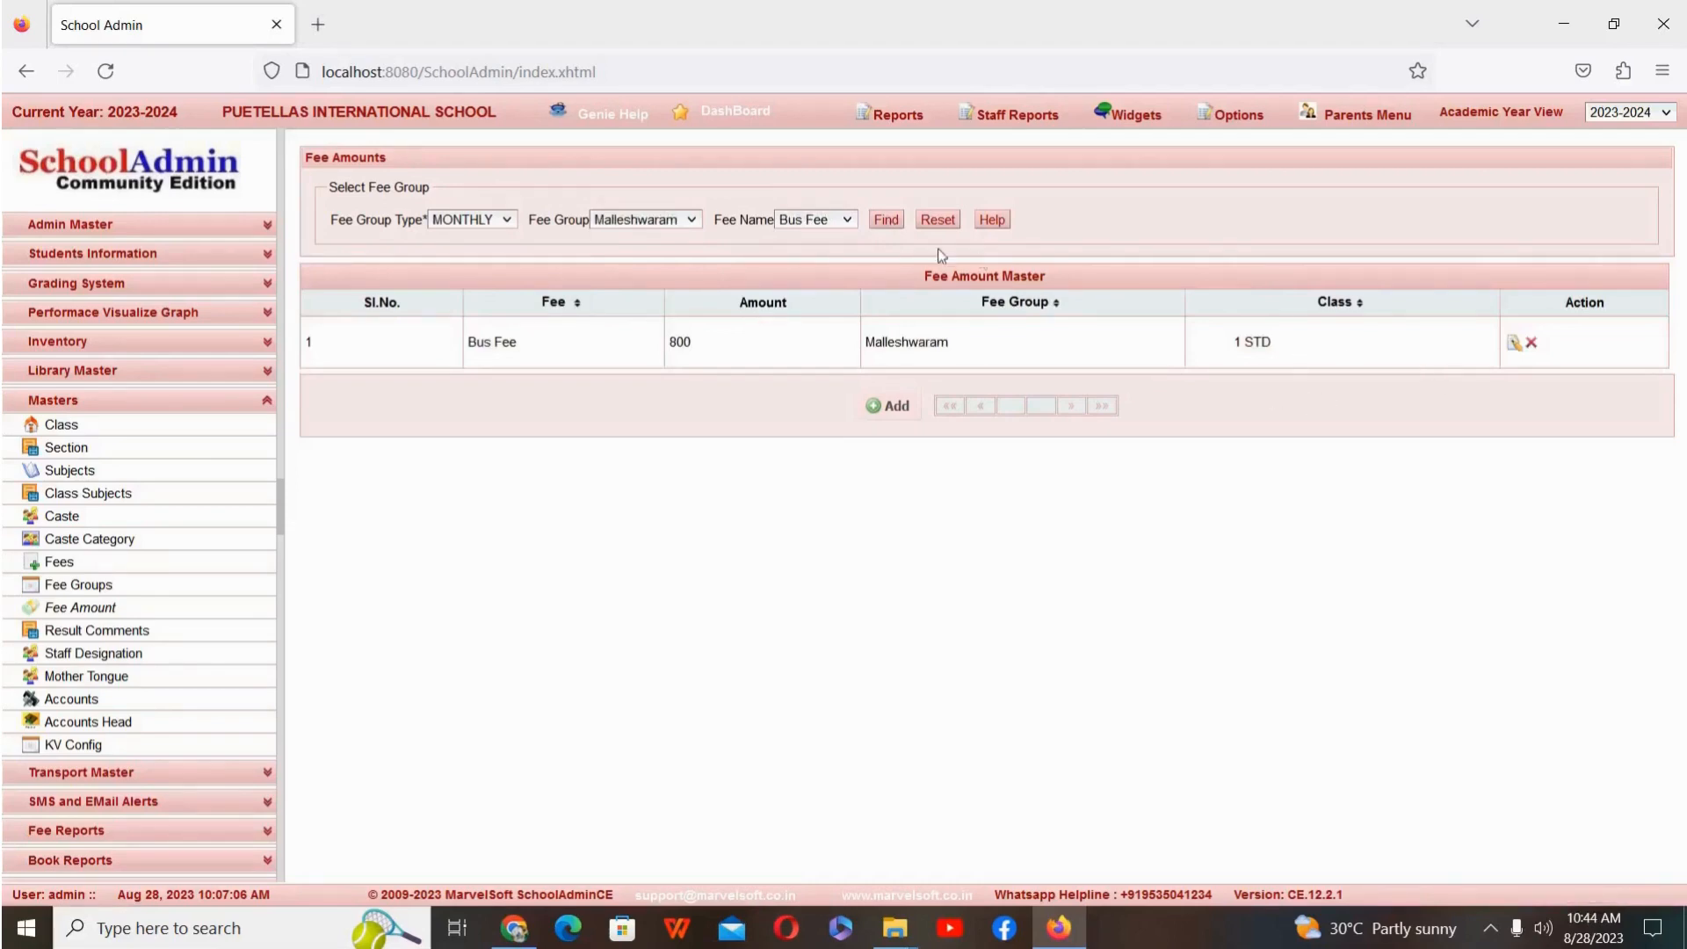
Step: Find the Bus Fee amount entry for the Rajajinagar fee group
click(669, 217)
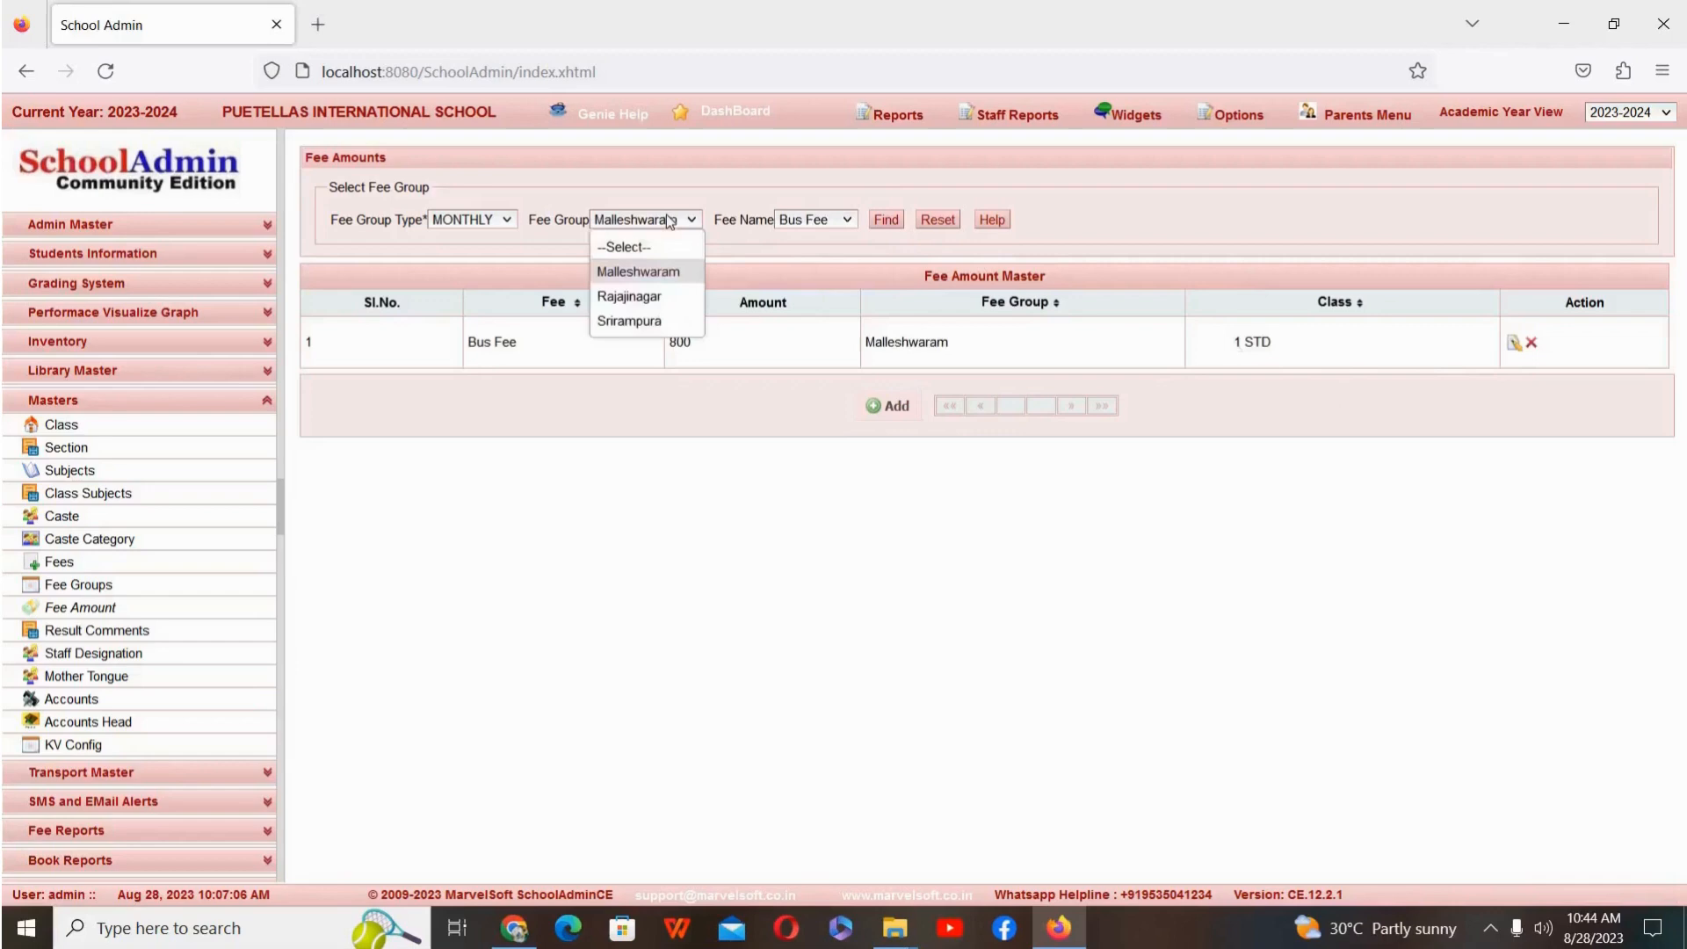
click(632, 297)
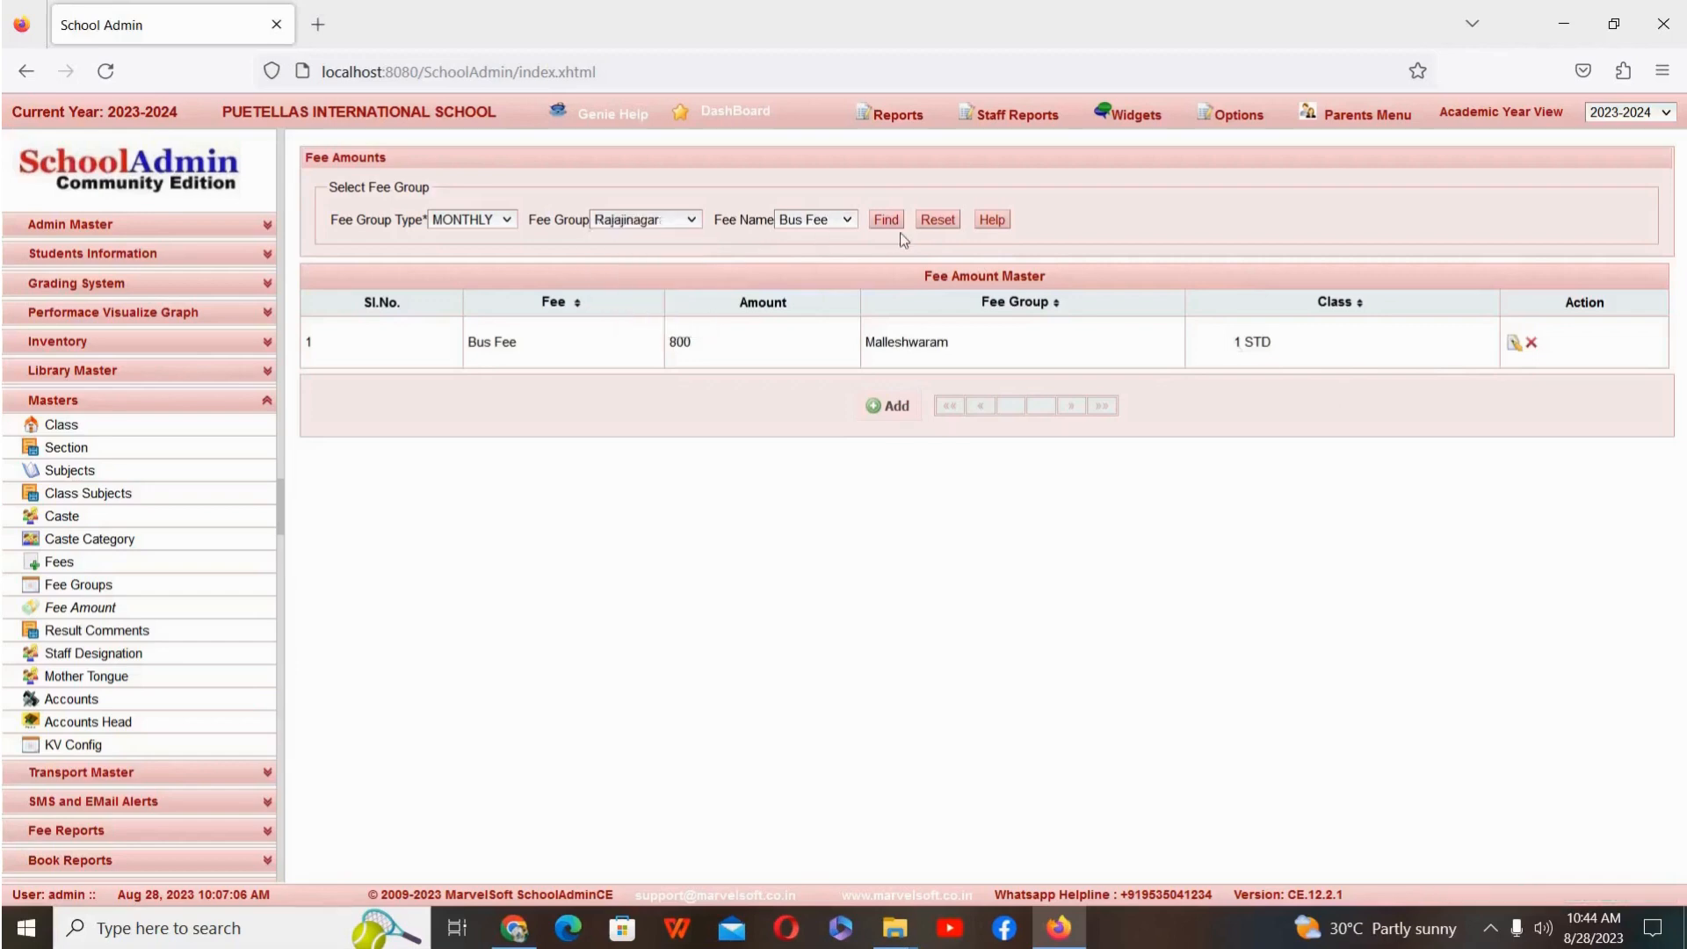
click(827, 217)
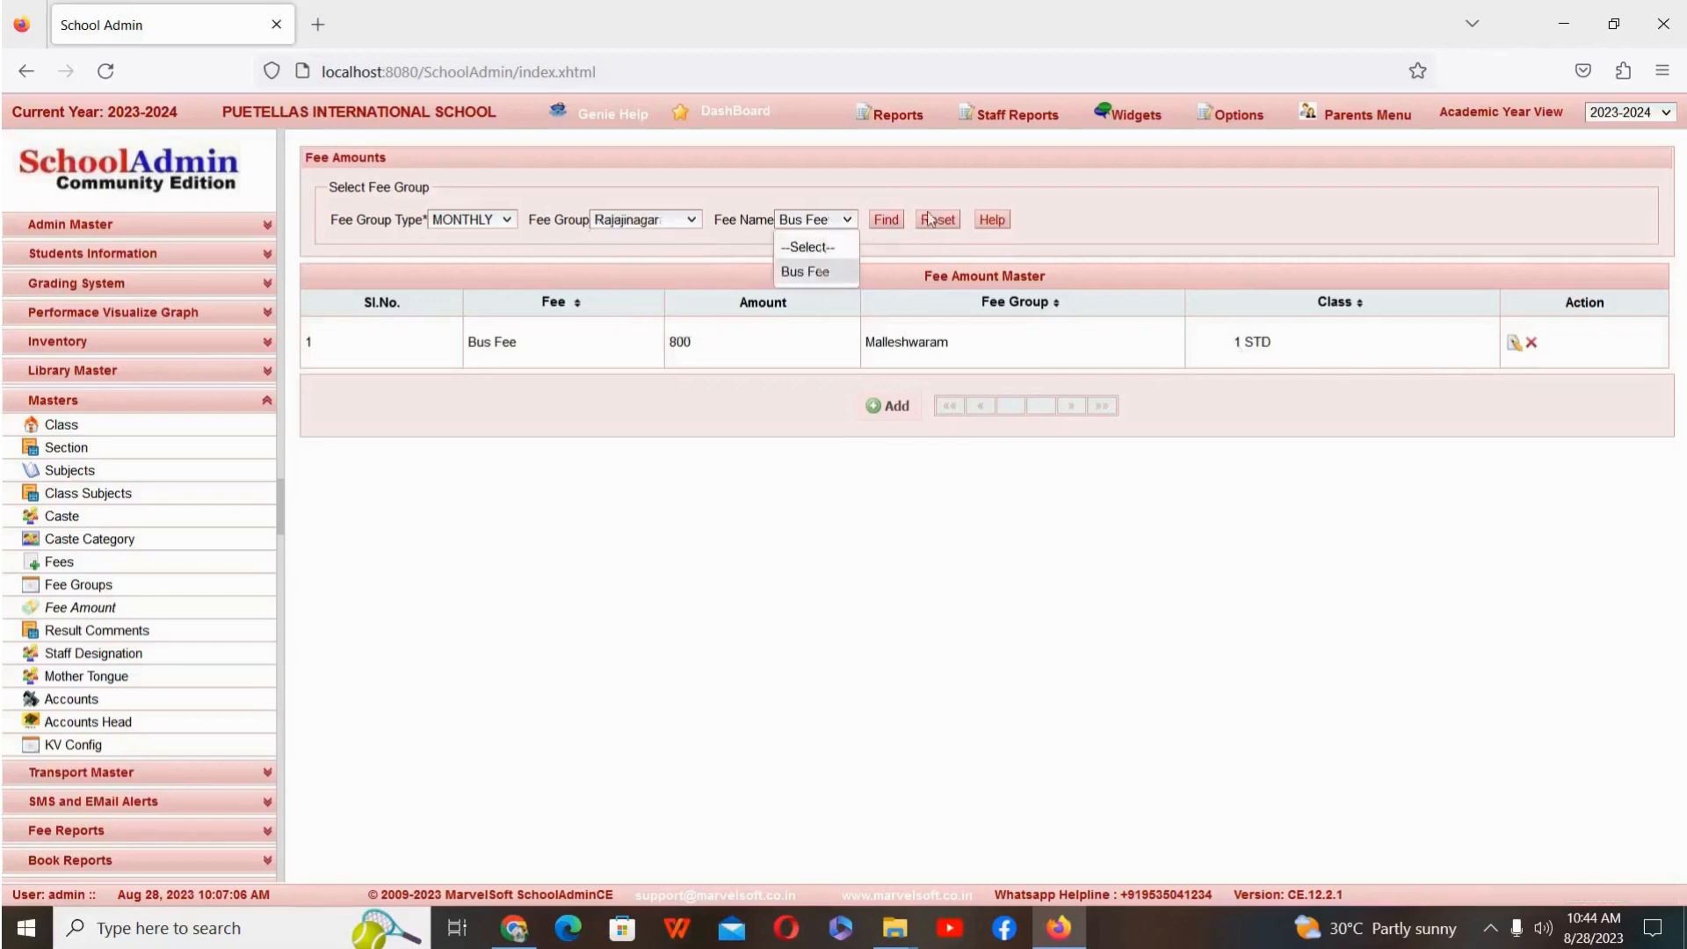
click(889, 216)
click(890, 216)
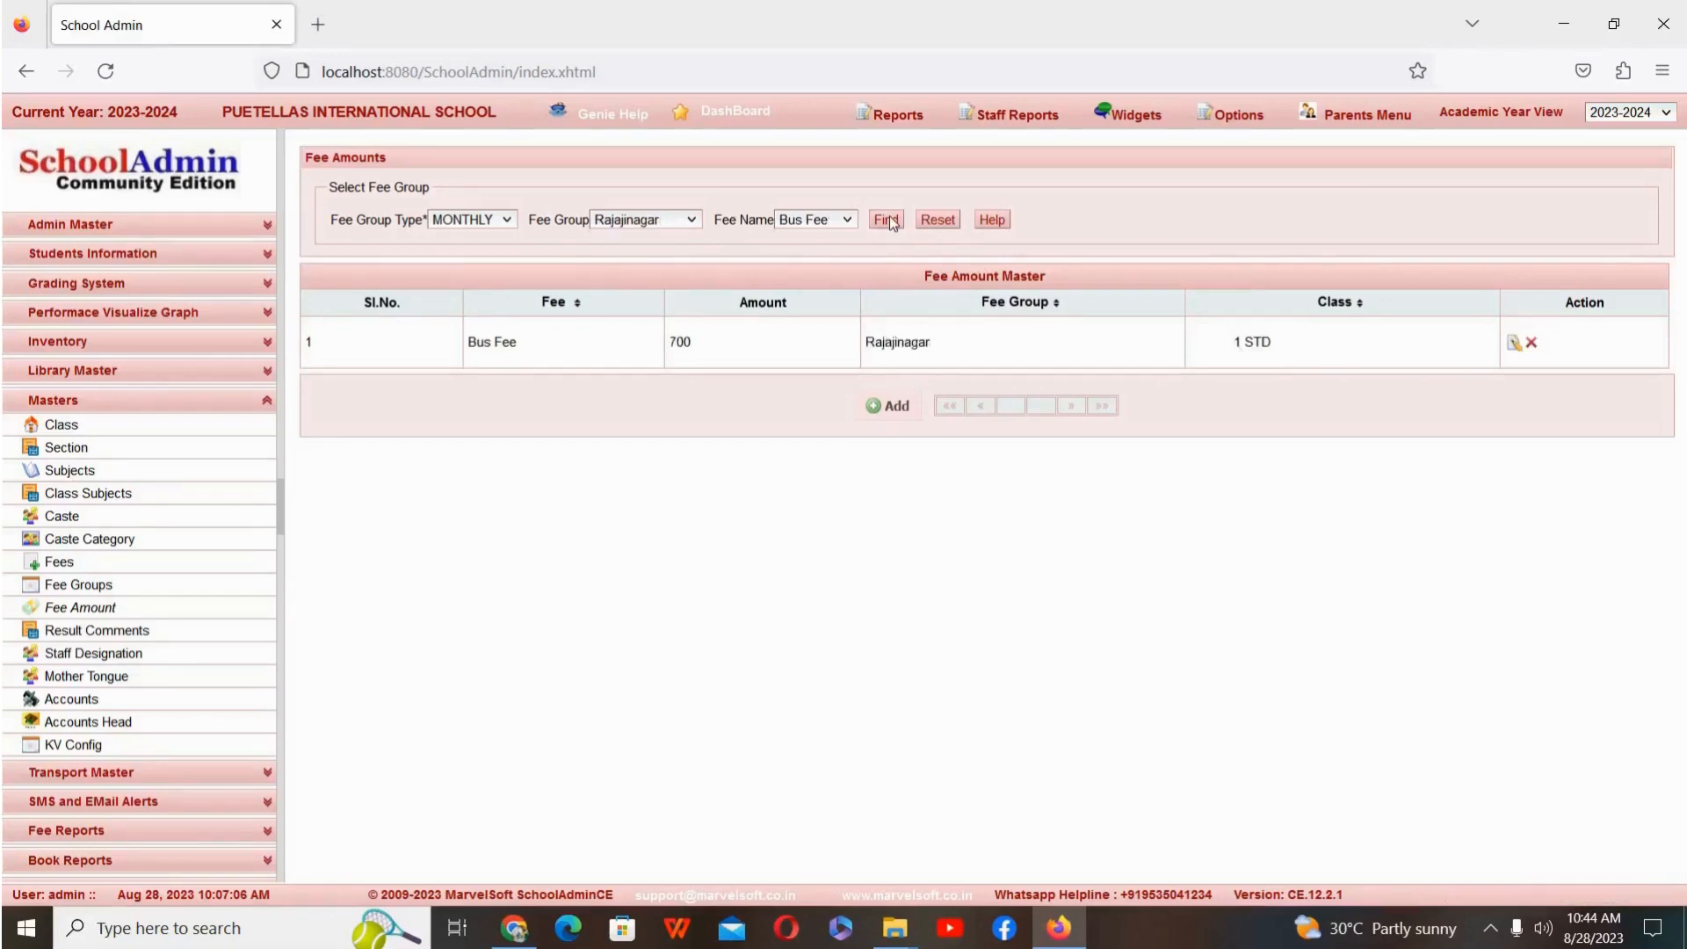
Step: Find the Bus Fee amount entry for the Srirampura fee group
click(646, 223)
click(642, 321)
click(849, 222)
click(804, 268)
click(885, 221)
Step: In Student Slabs, select class 1 STD, section A and the student in registration row 8 to load the slab record
click(208, 258)
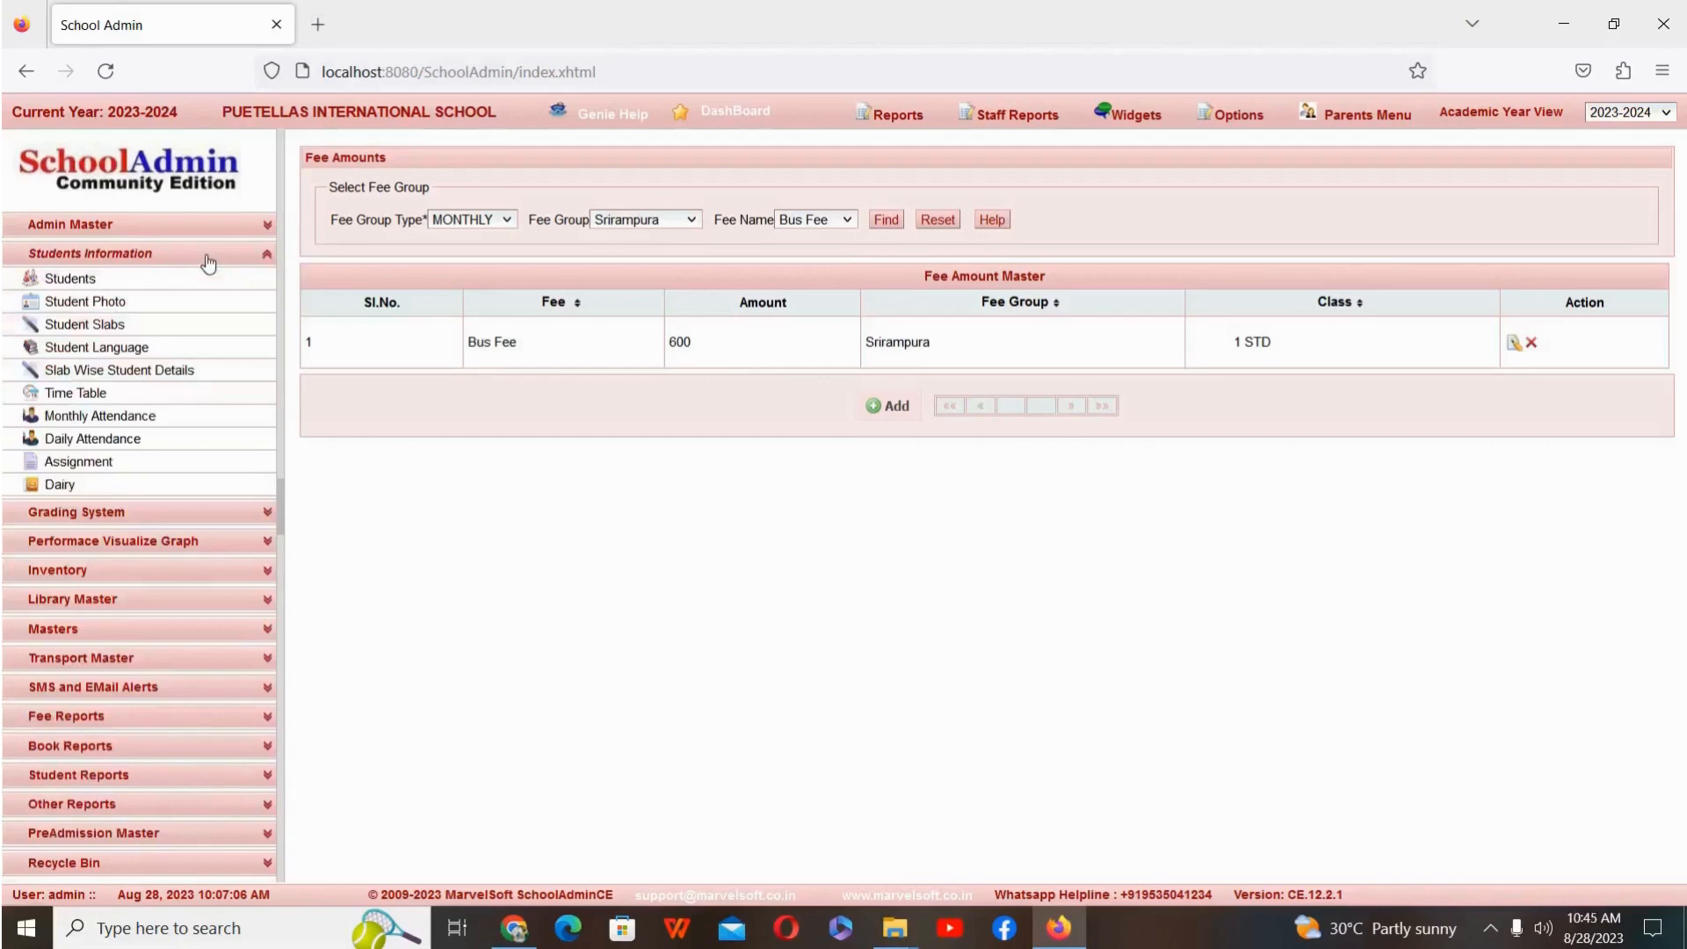
click(188, 330)
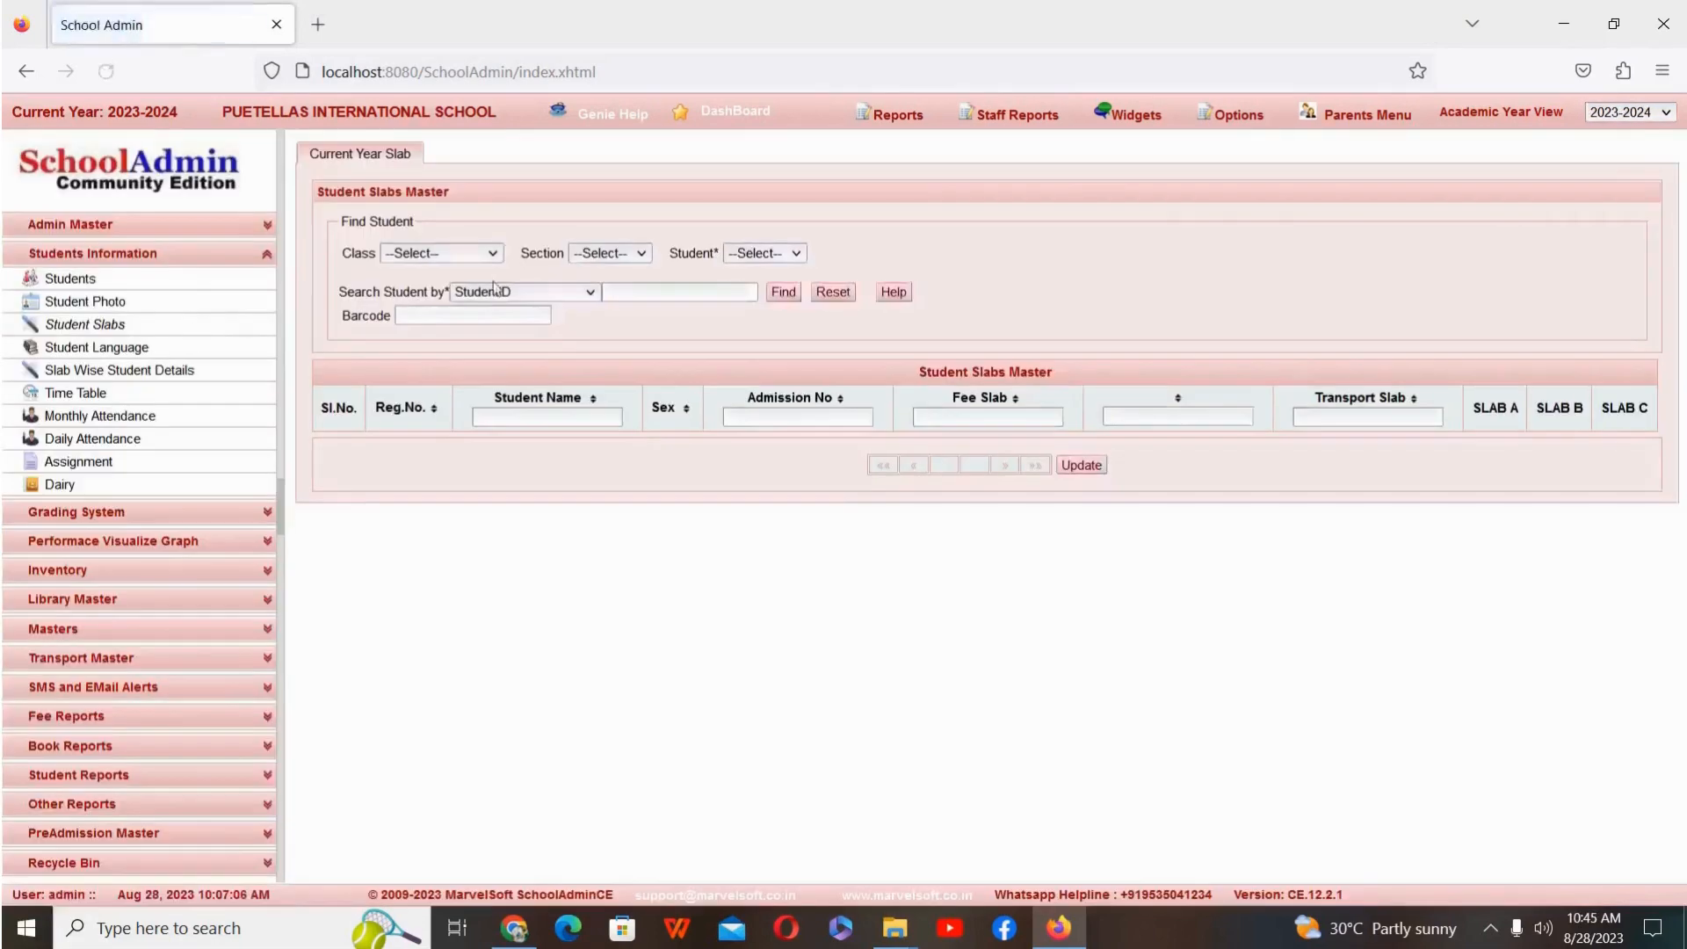
click(446, 251)
click(444, 384)
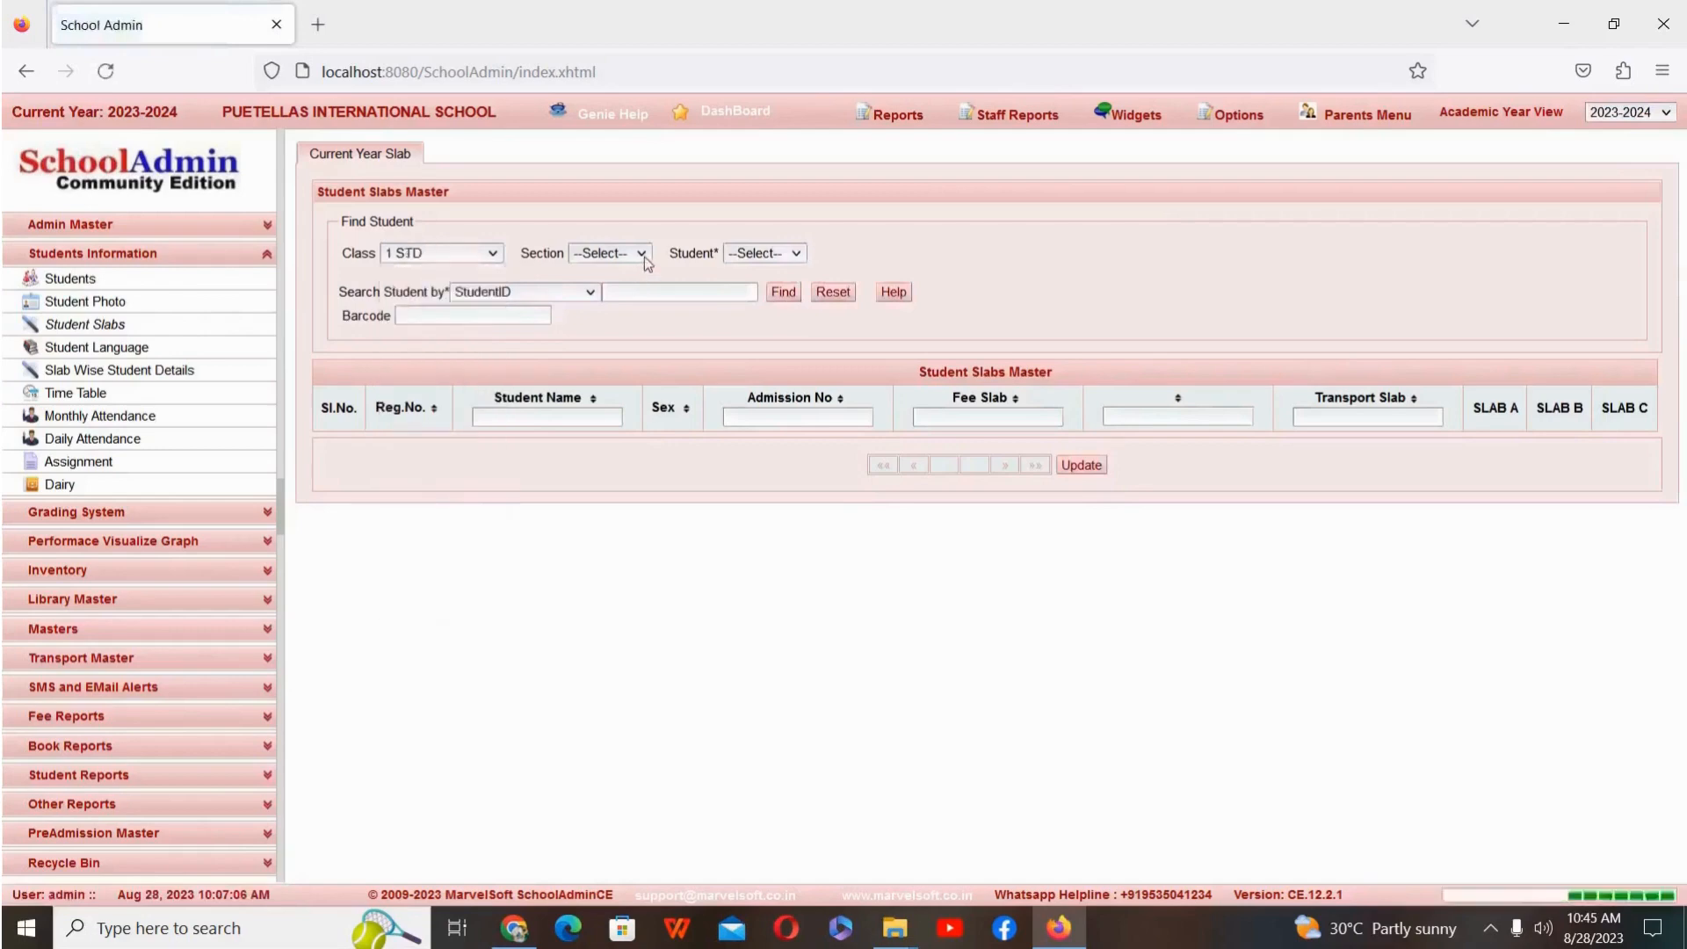
click(643, 255)
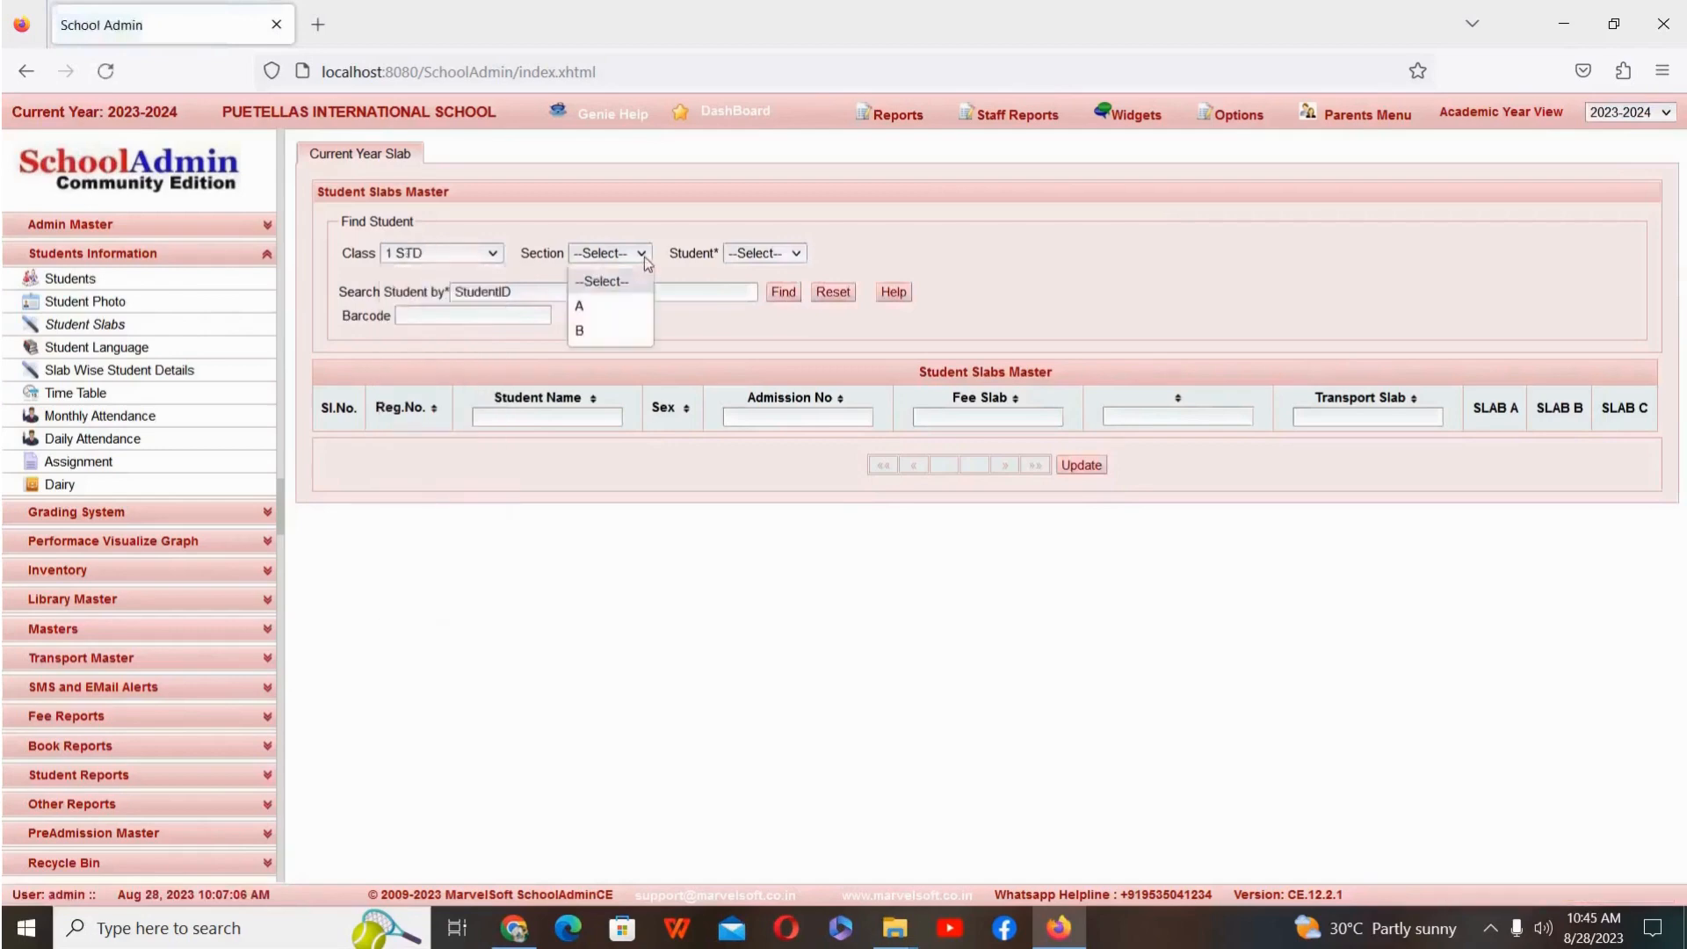
click(762, 257)
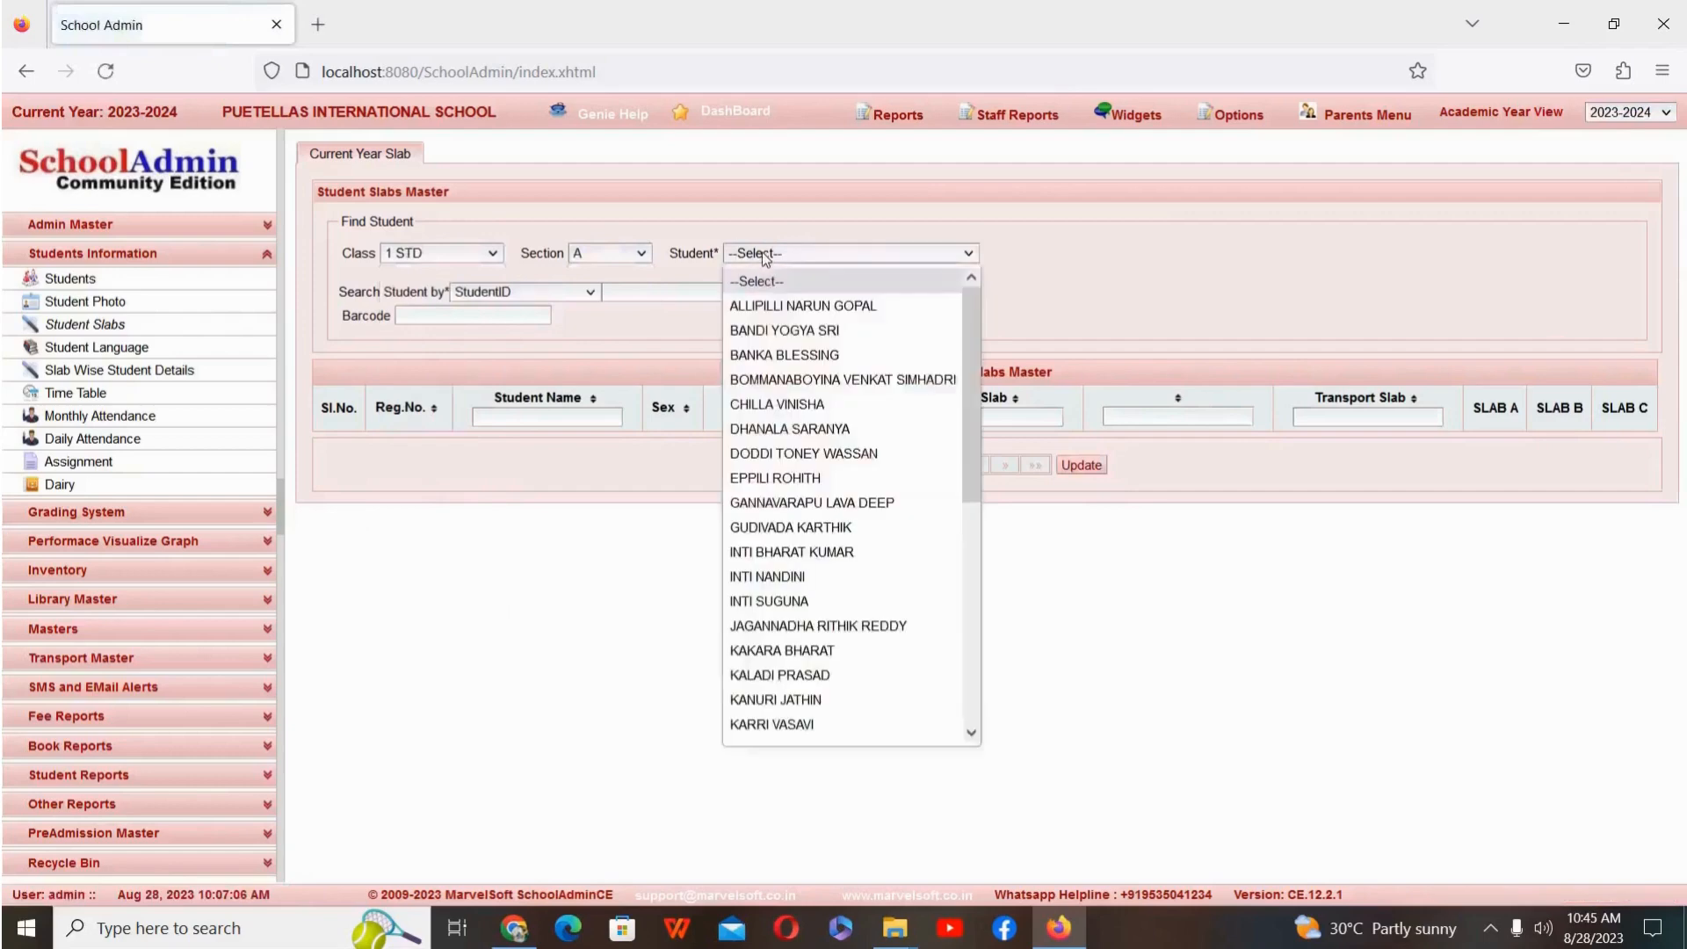
click(780, 487)
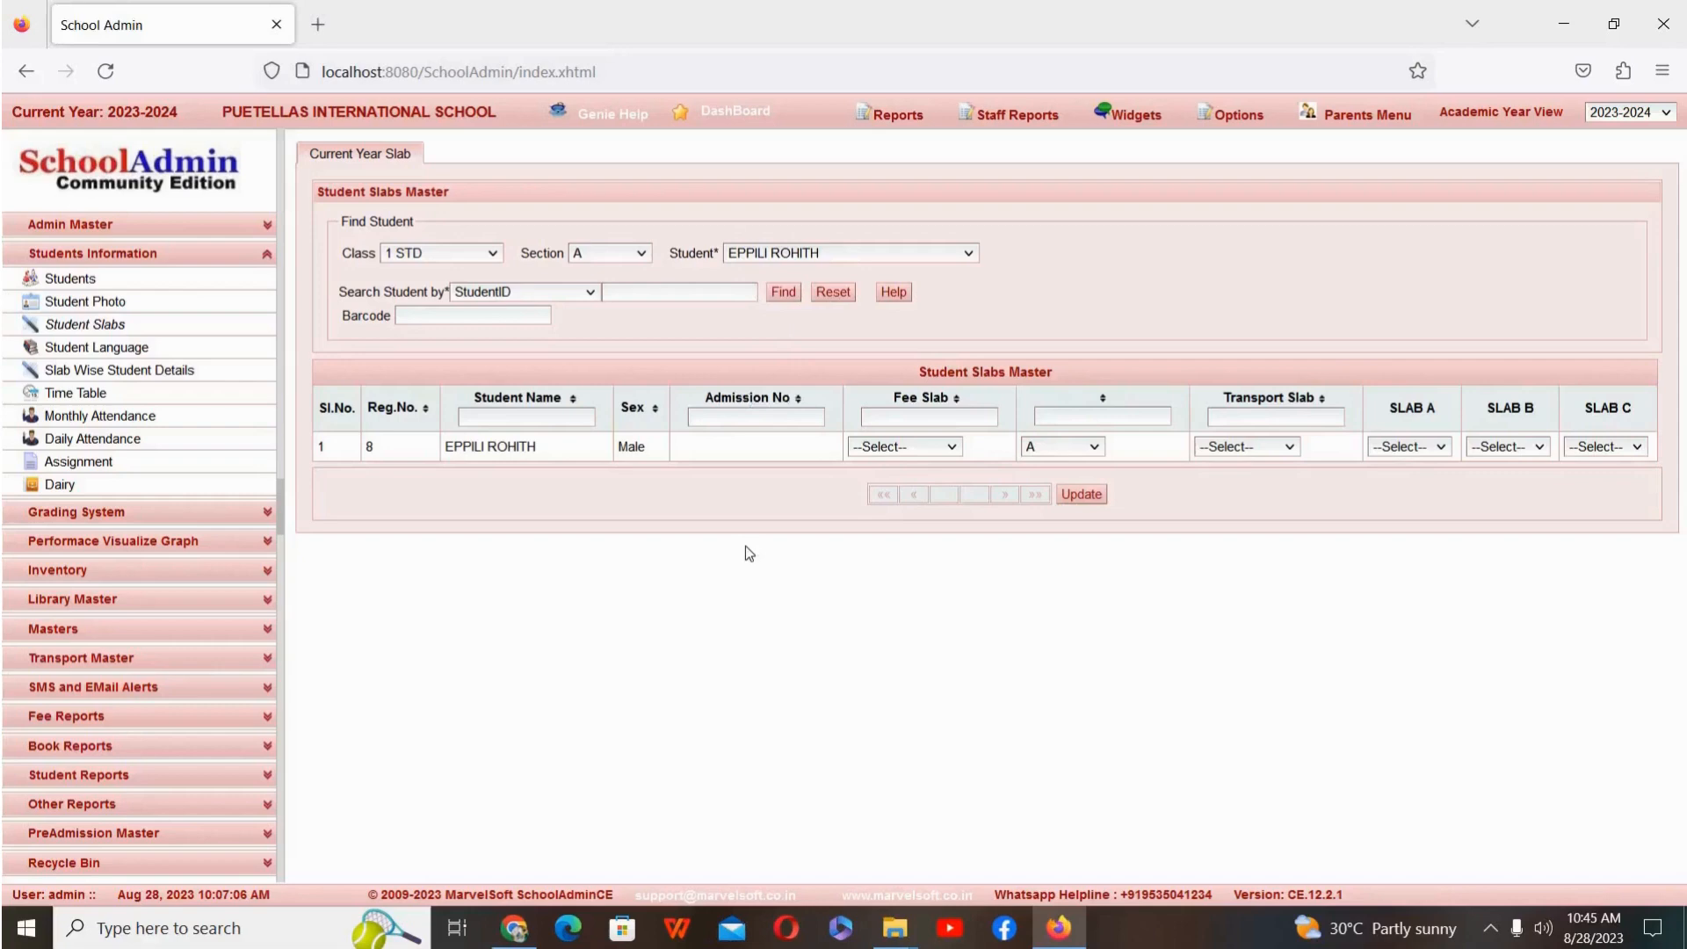
Step: Assign the Malleswaram transport slab to the loaded student and save the slab record
click(937, 450)
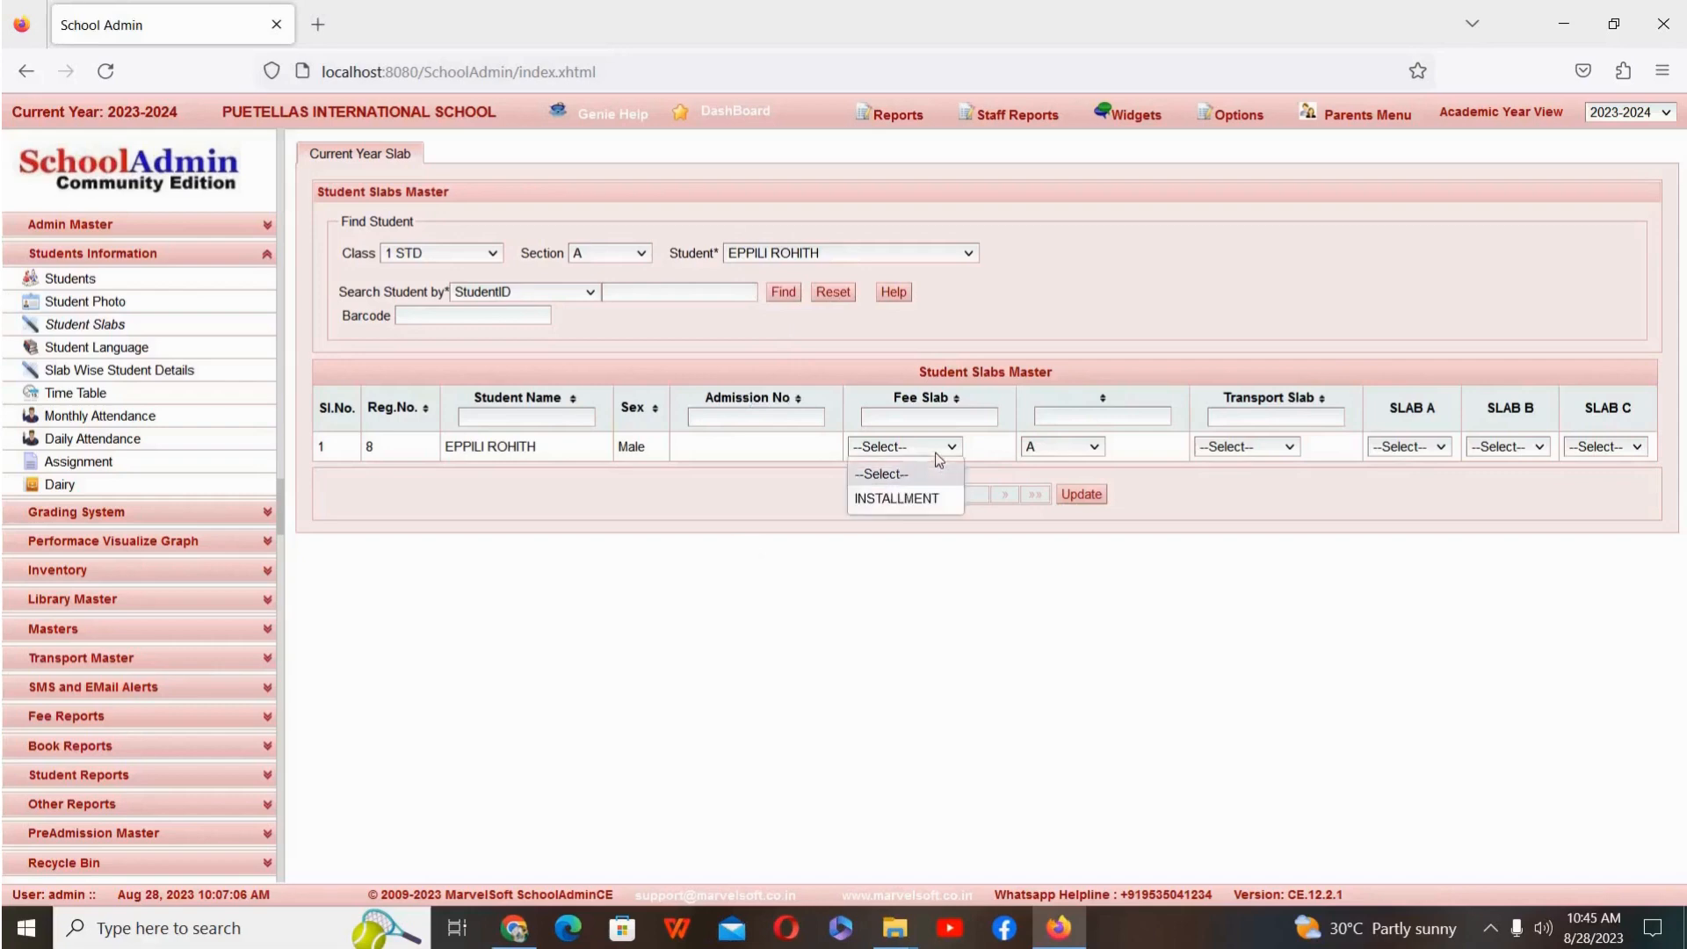
click(936, 454)
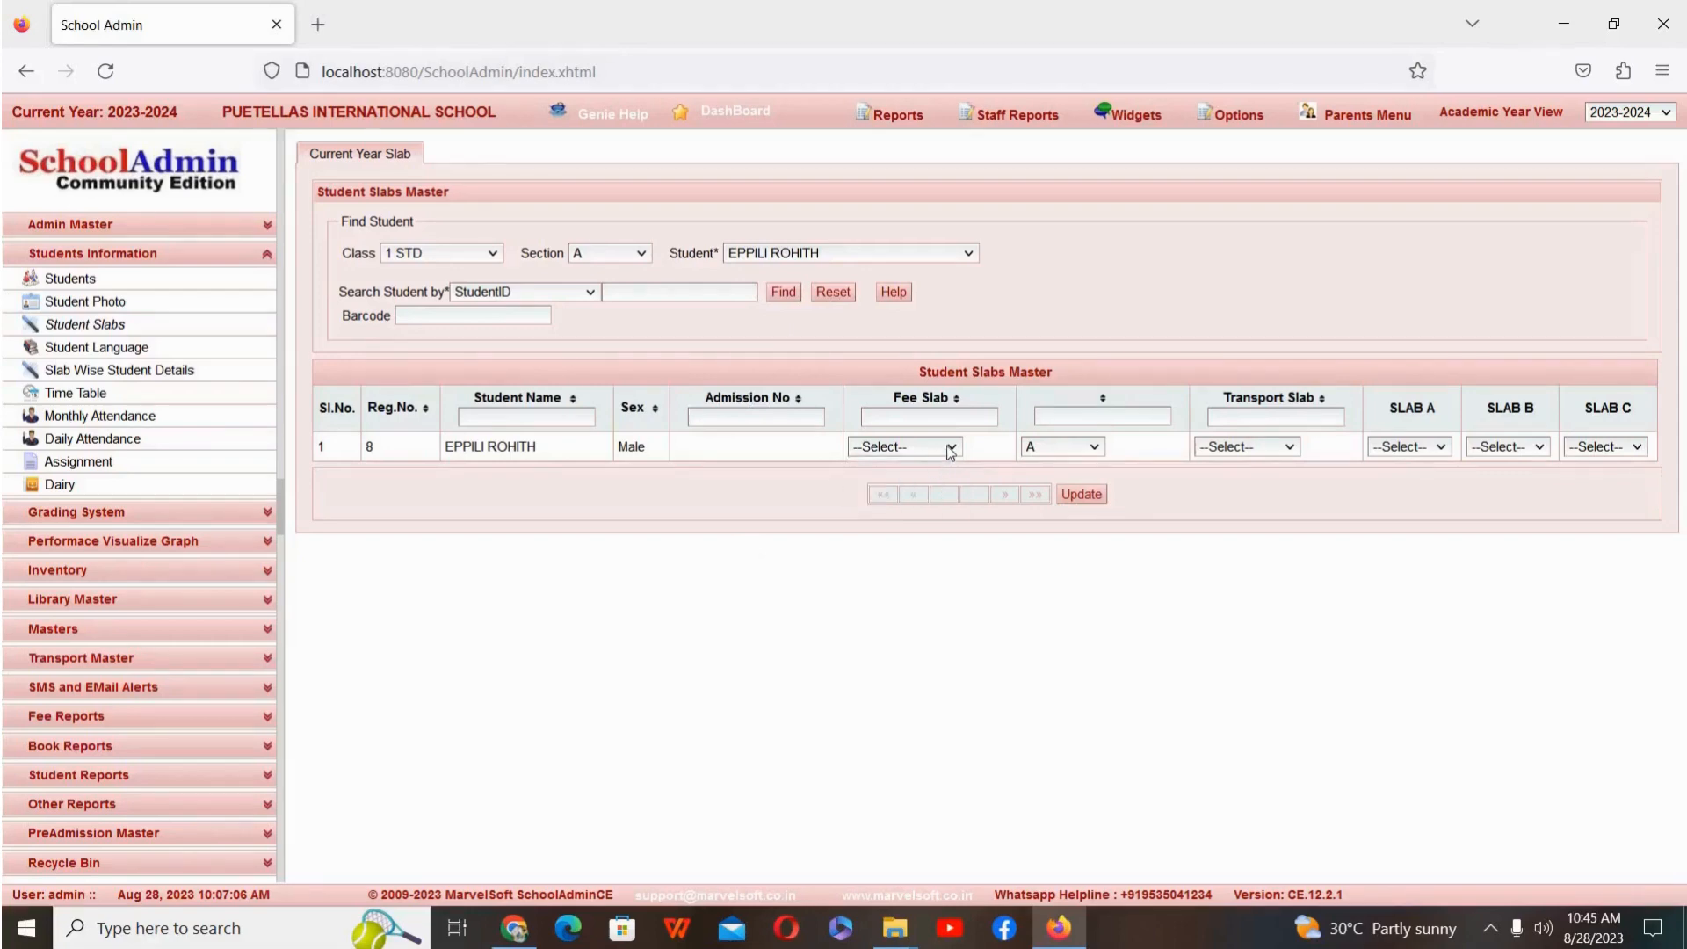
click(1285, 450)
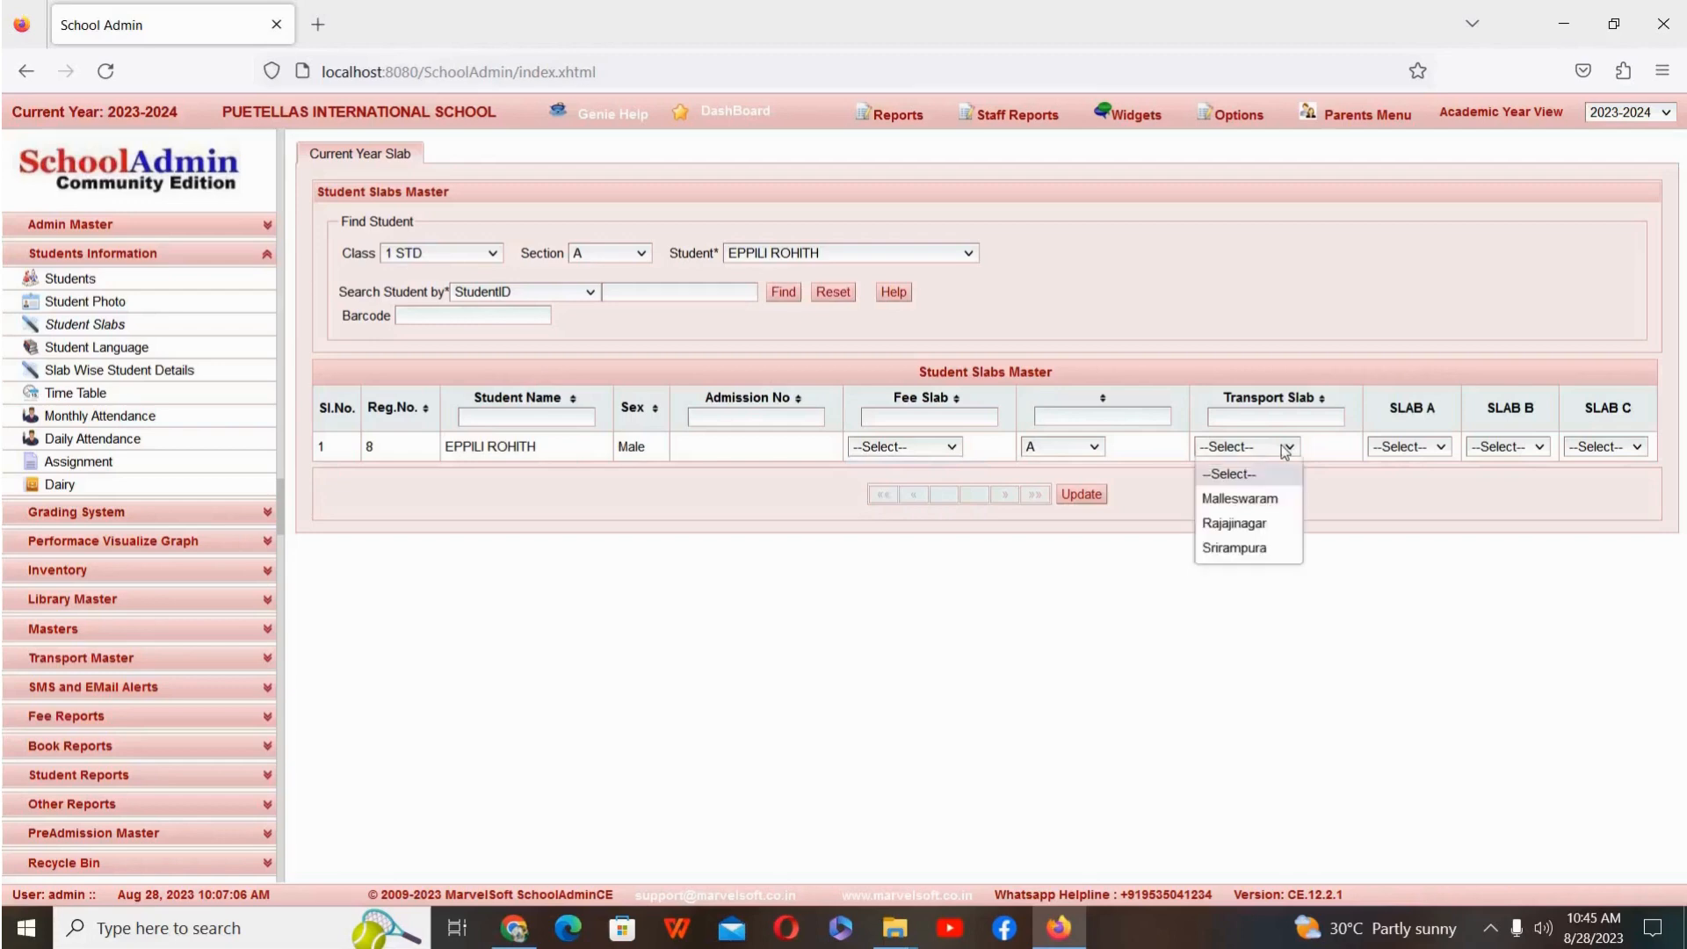
click(1275, 497)
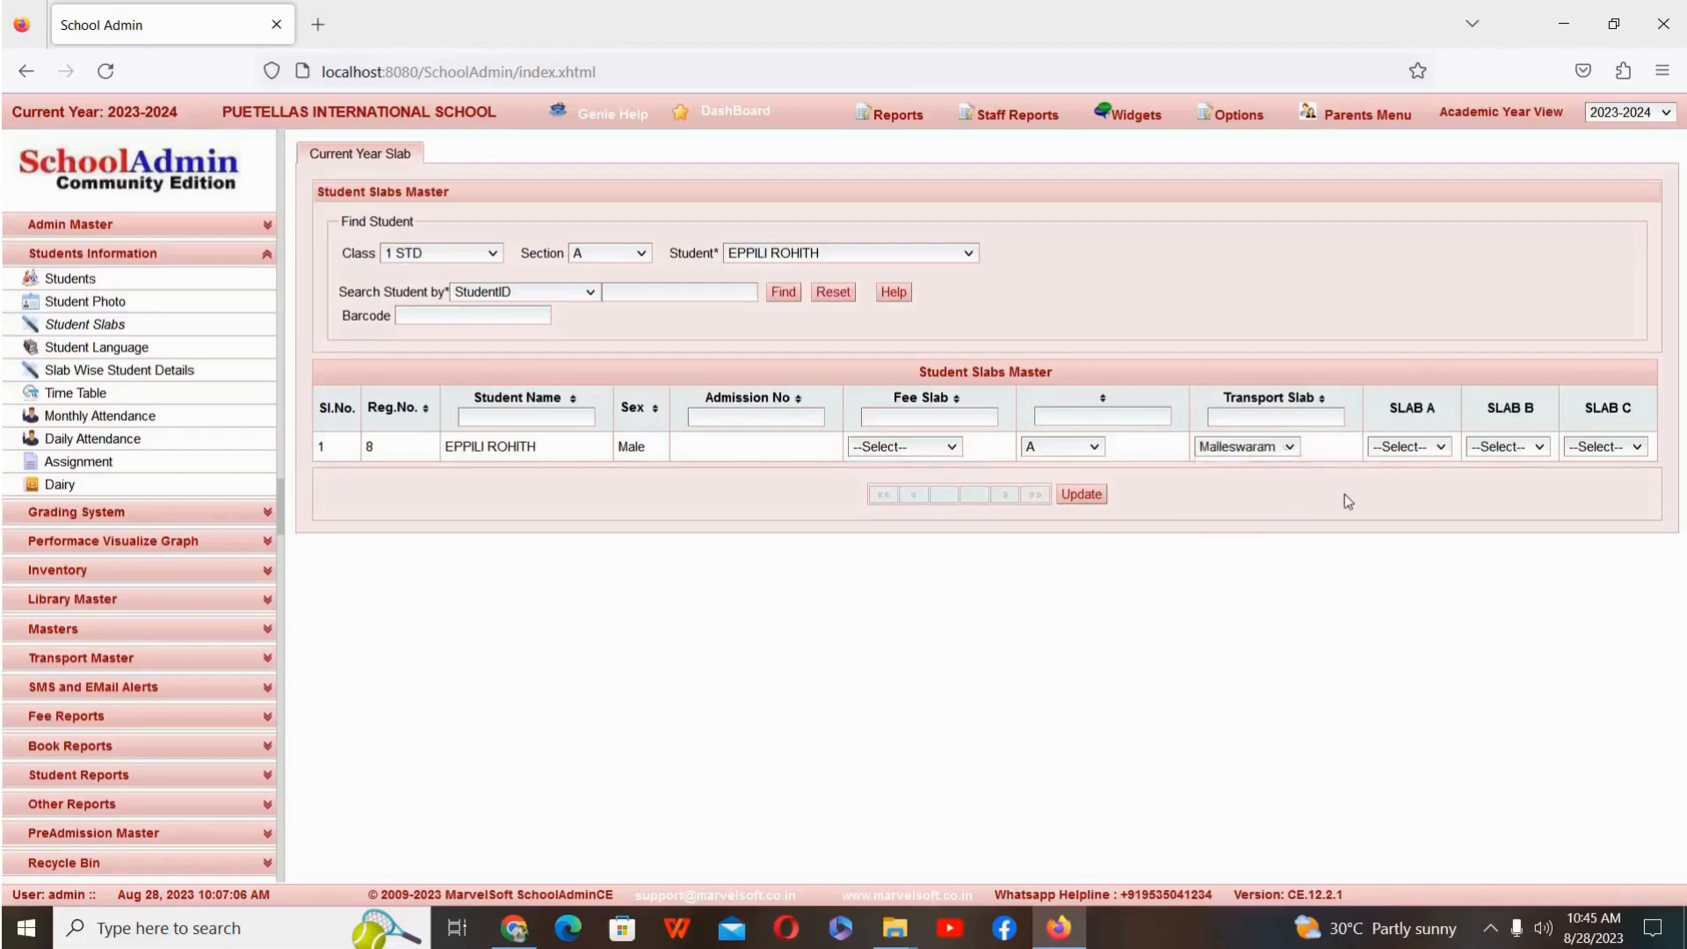
click(1082, 495)
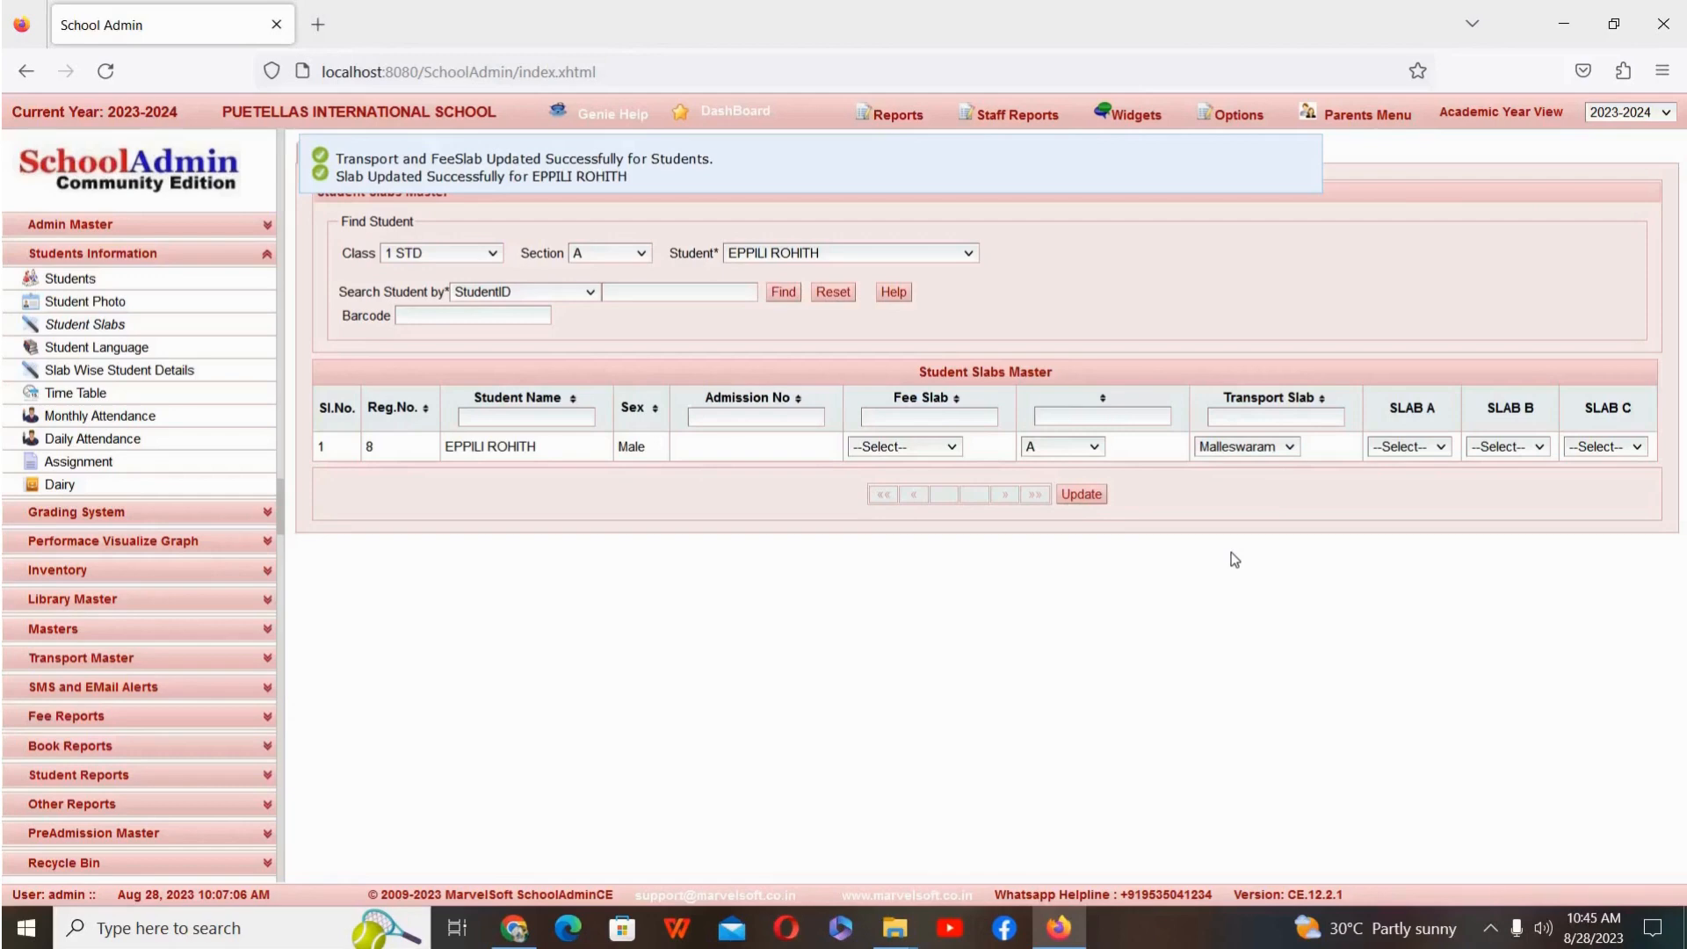
Step: Load the twelfth student in the class 1 STD, section A list, assign the Rajajinagar transport slab and save the record
click(948, 261)
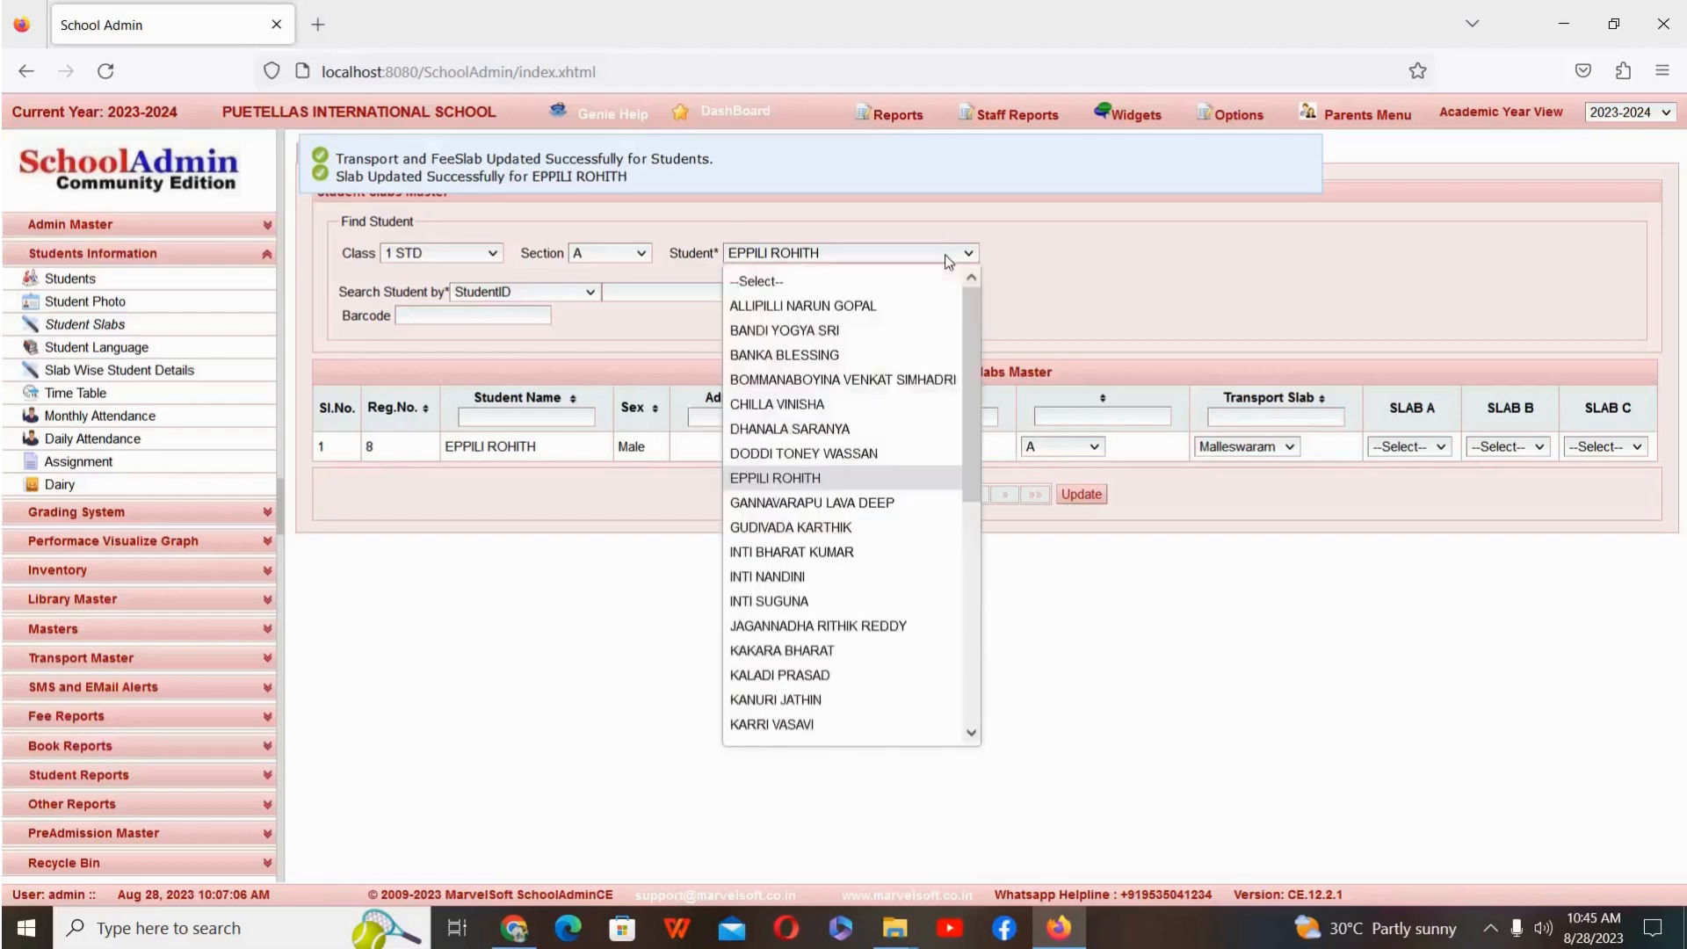
click(905, 511)
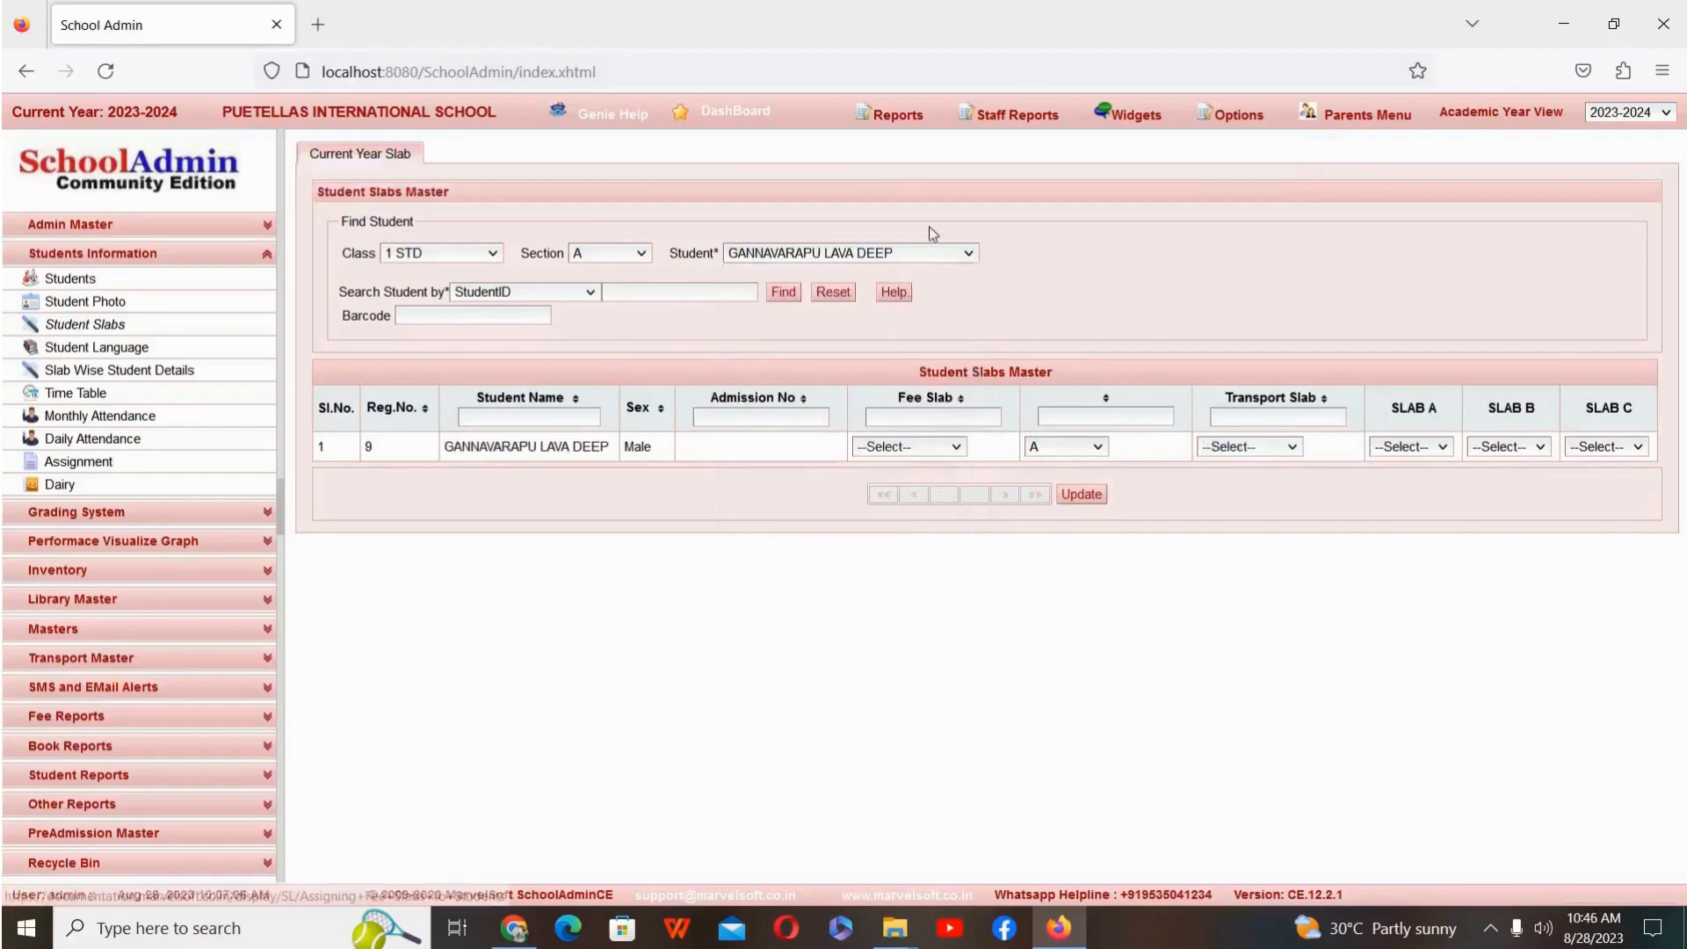
click(930, 257)
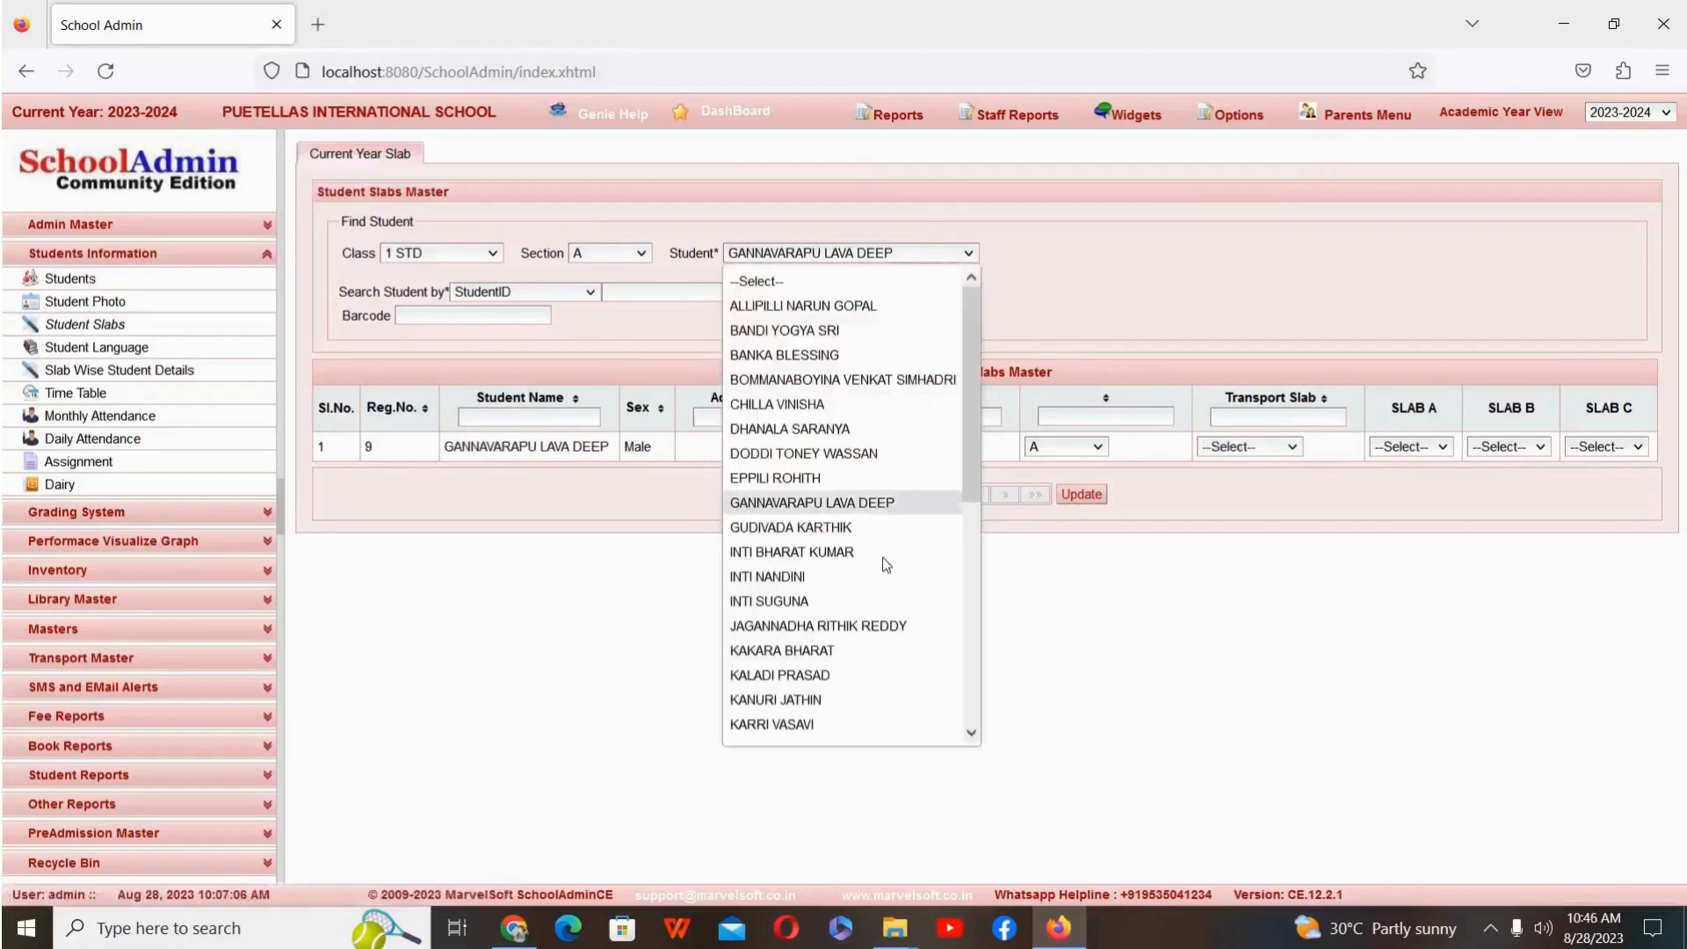
click(866, 576)
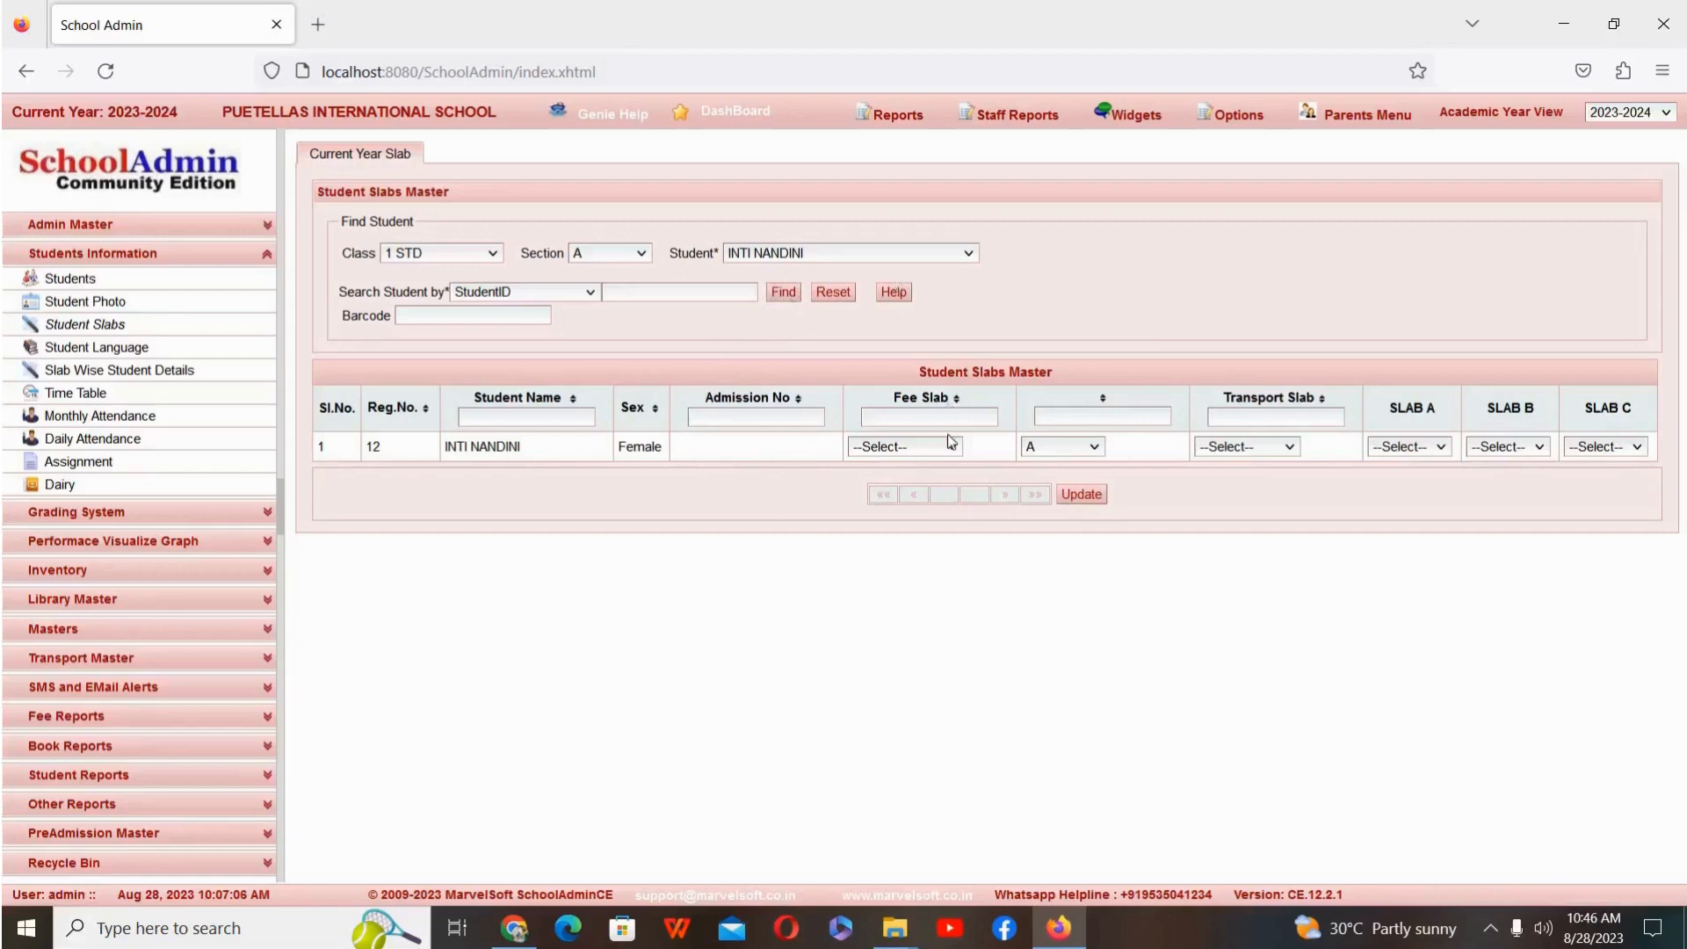
click(1285, 449)
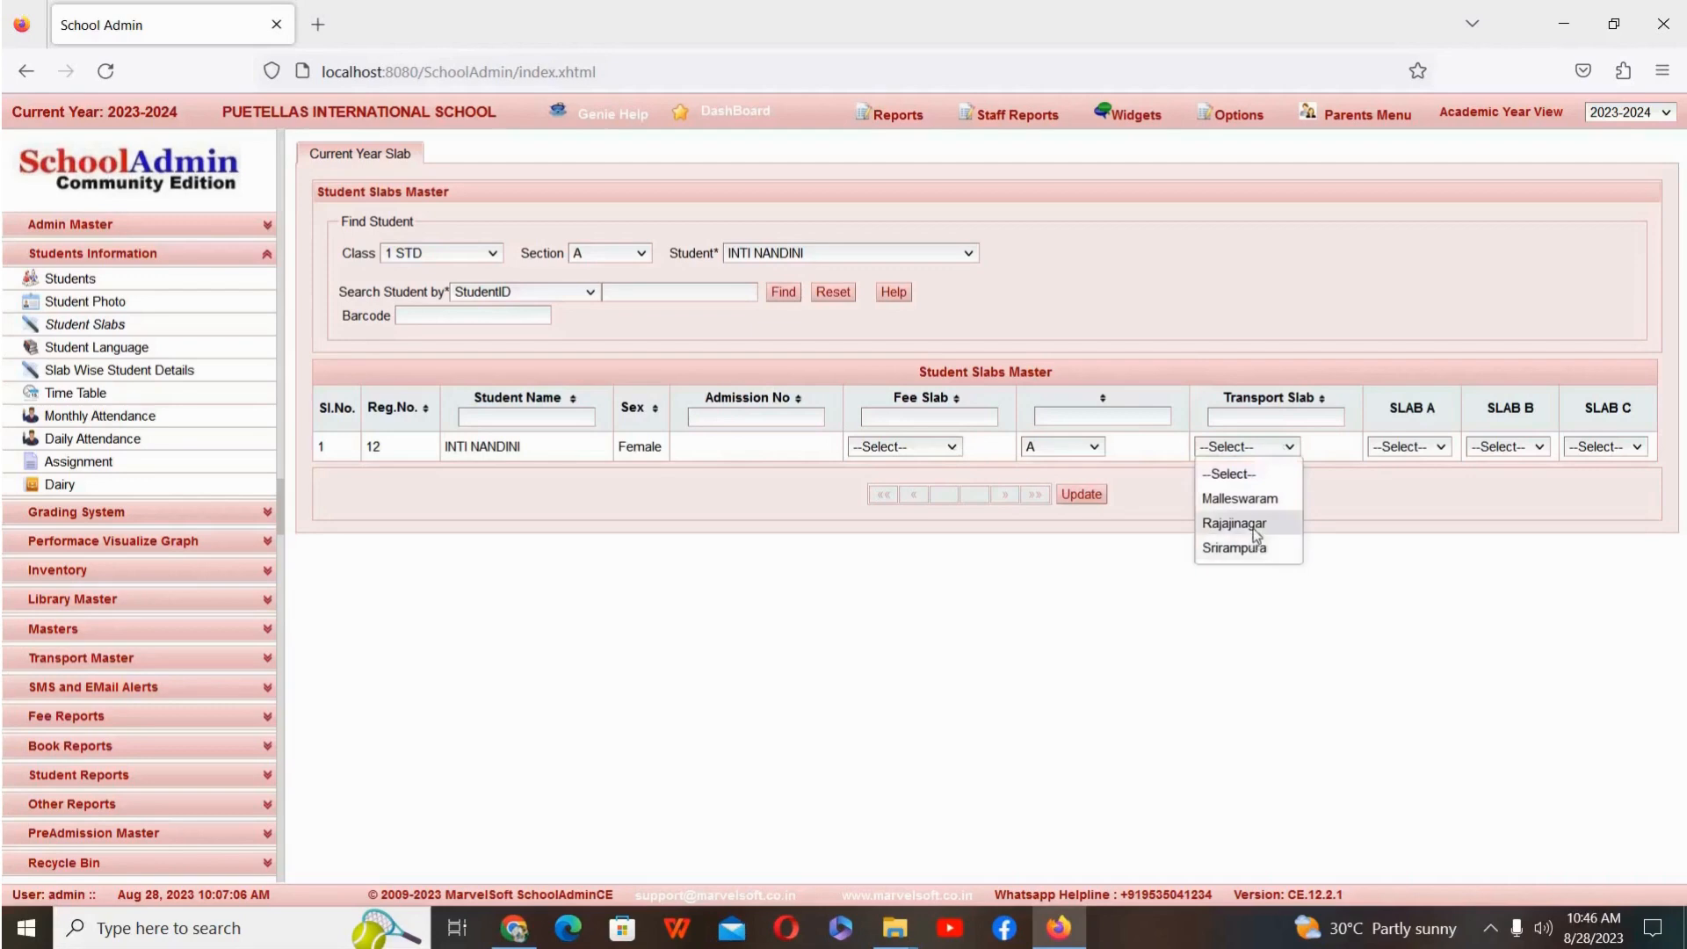
click(1234, 524)
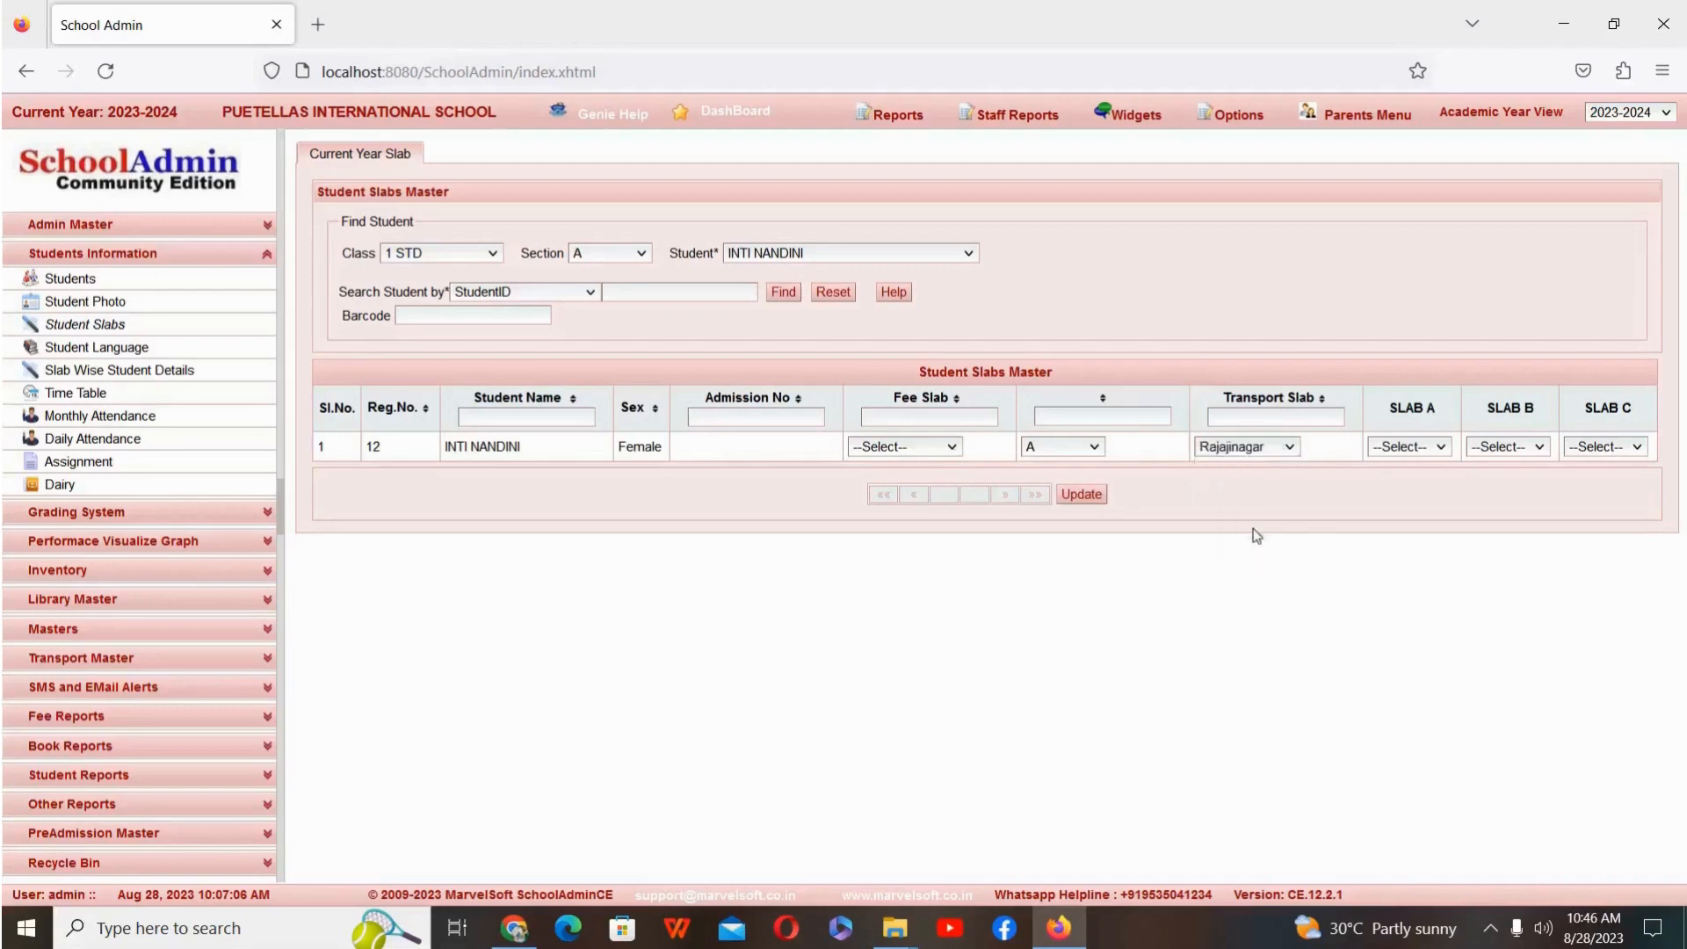
click(1082, 498)
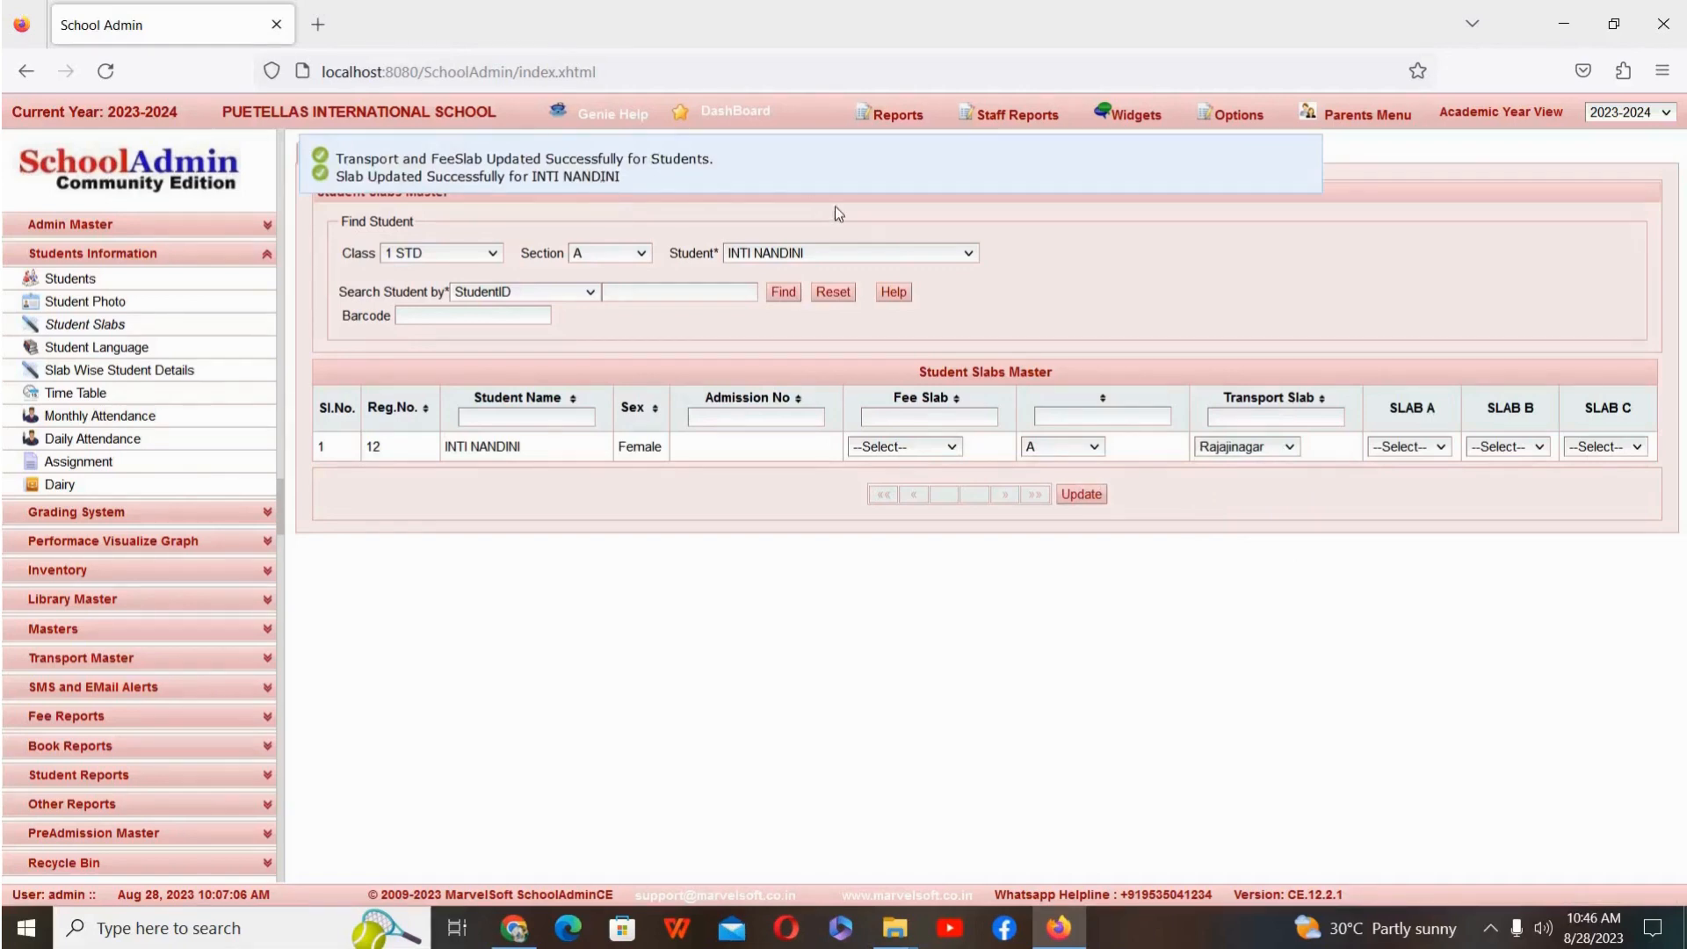
Step: Load the sixteenth student in the class 1 STD, section A list, assign the Srirampura transport slab and save the record
click(861, 253)
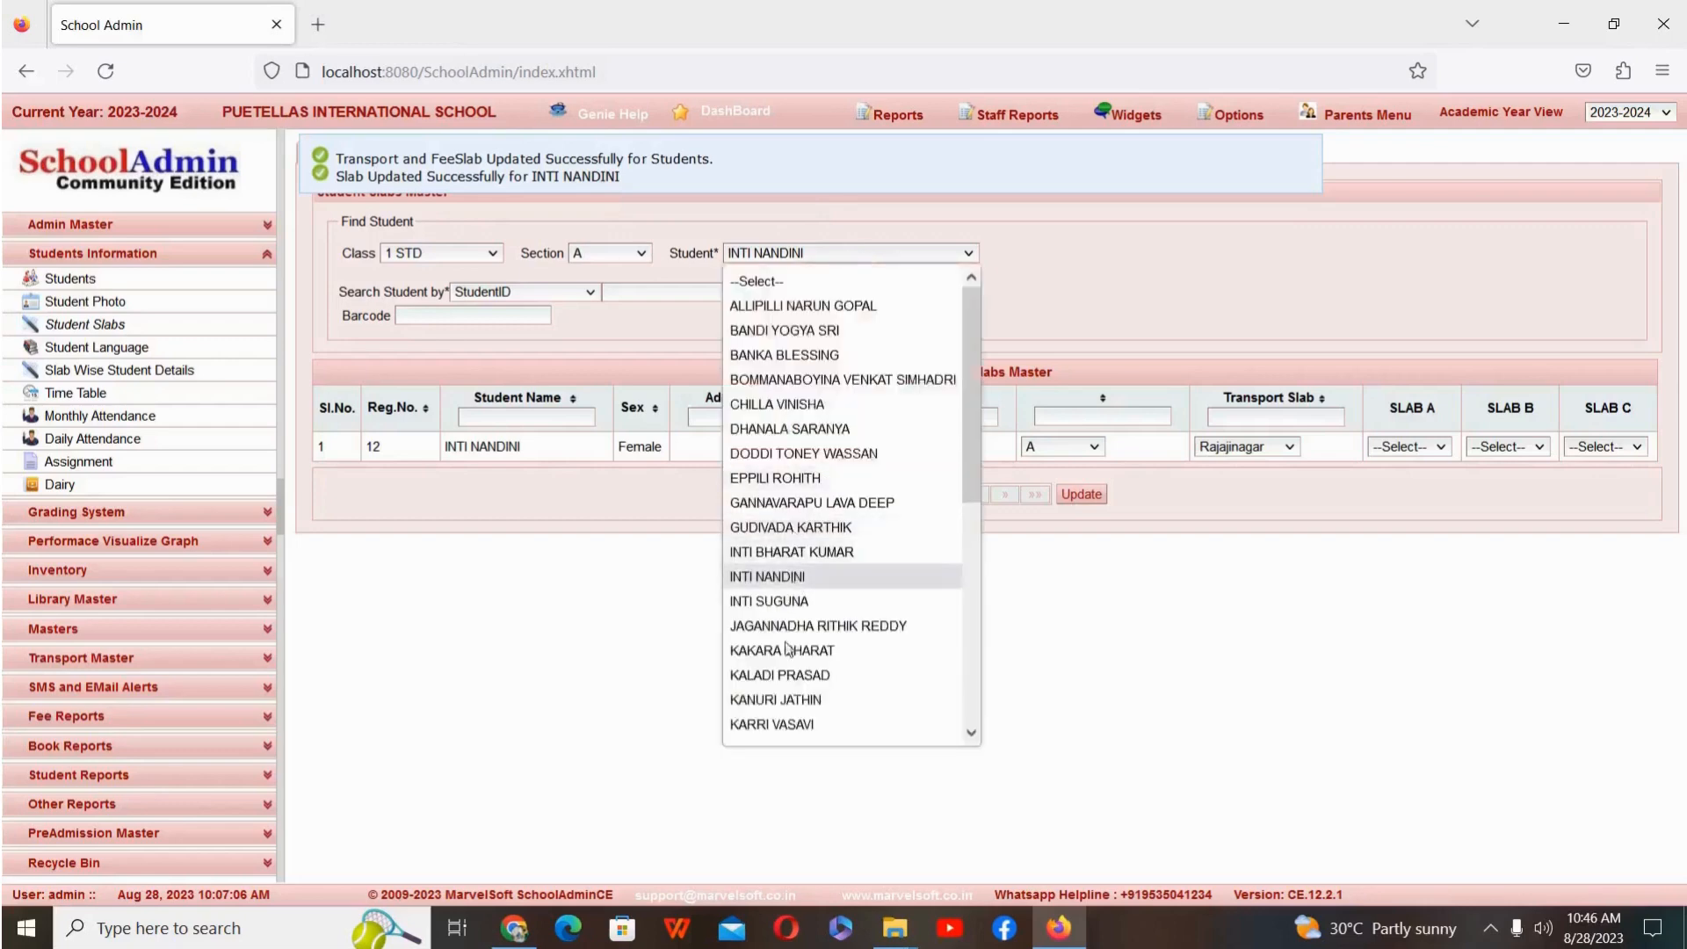
click(793, 678)
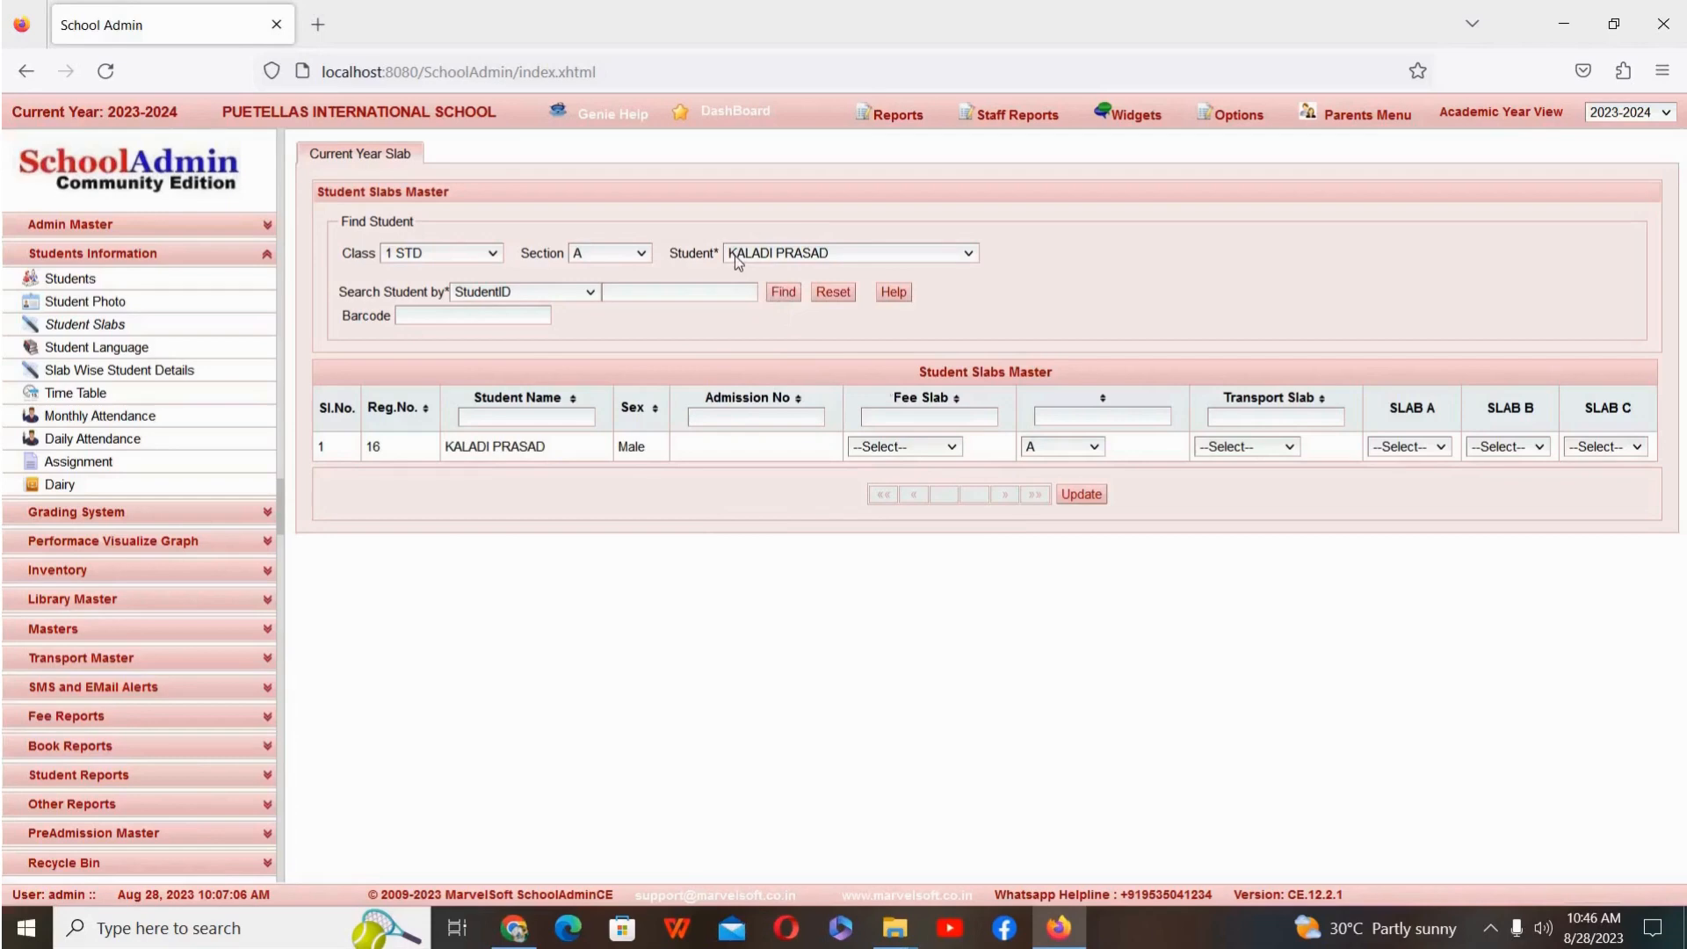
click(1293, 446)
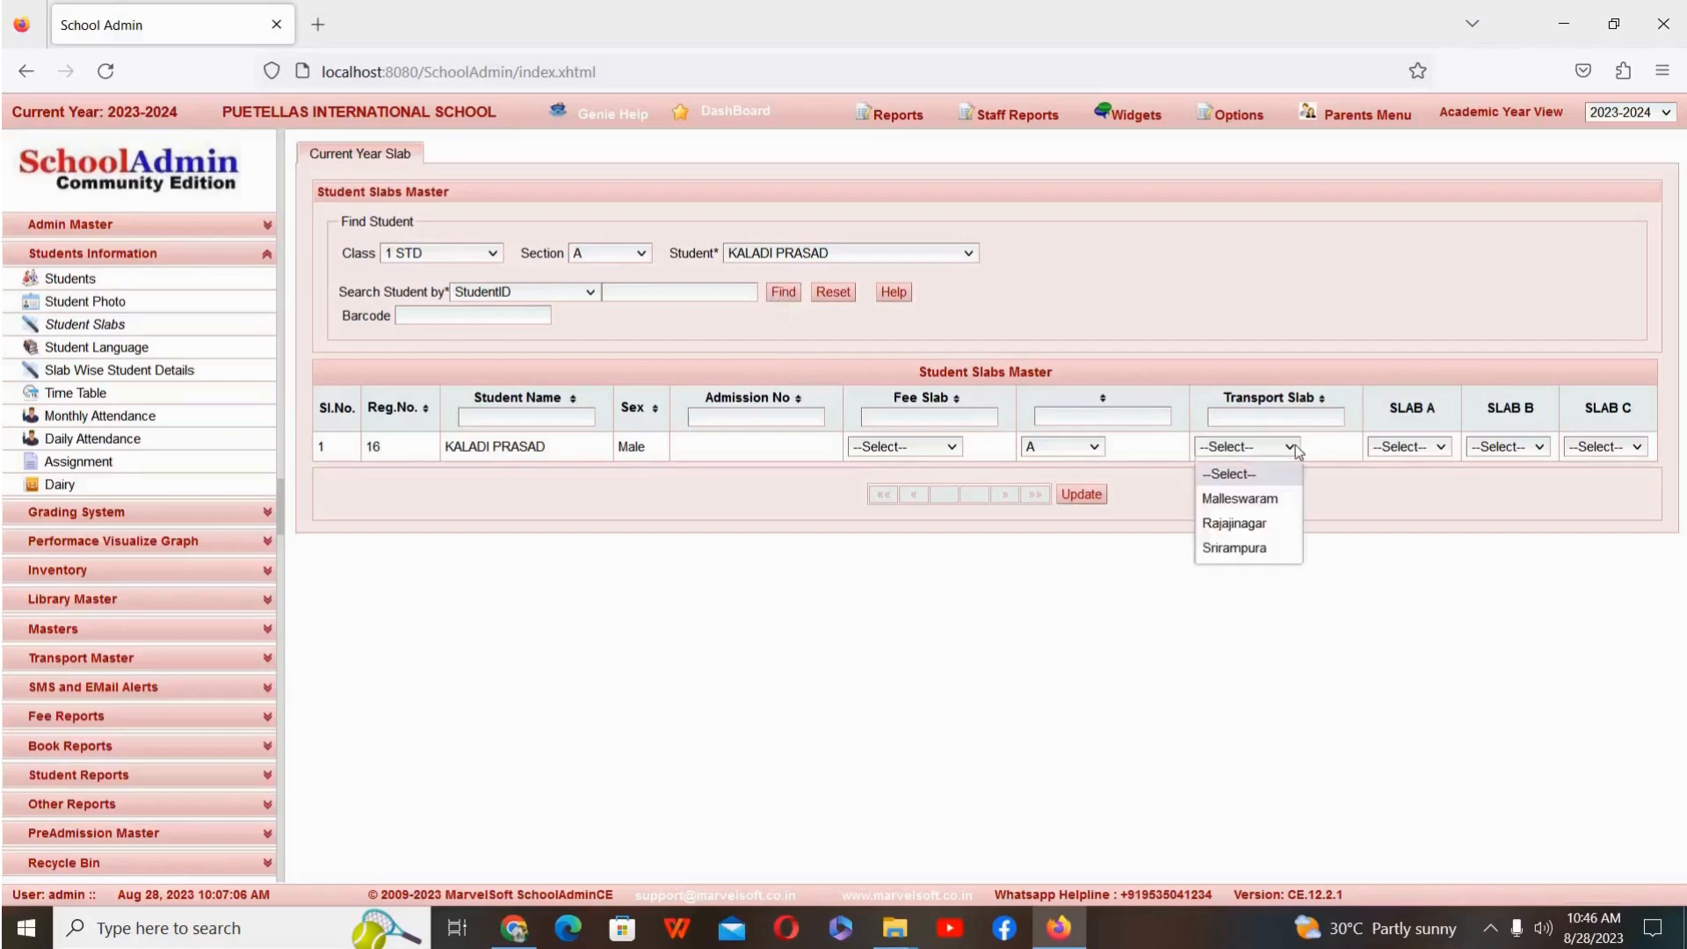
click(1261, 554)
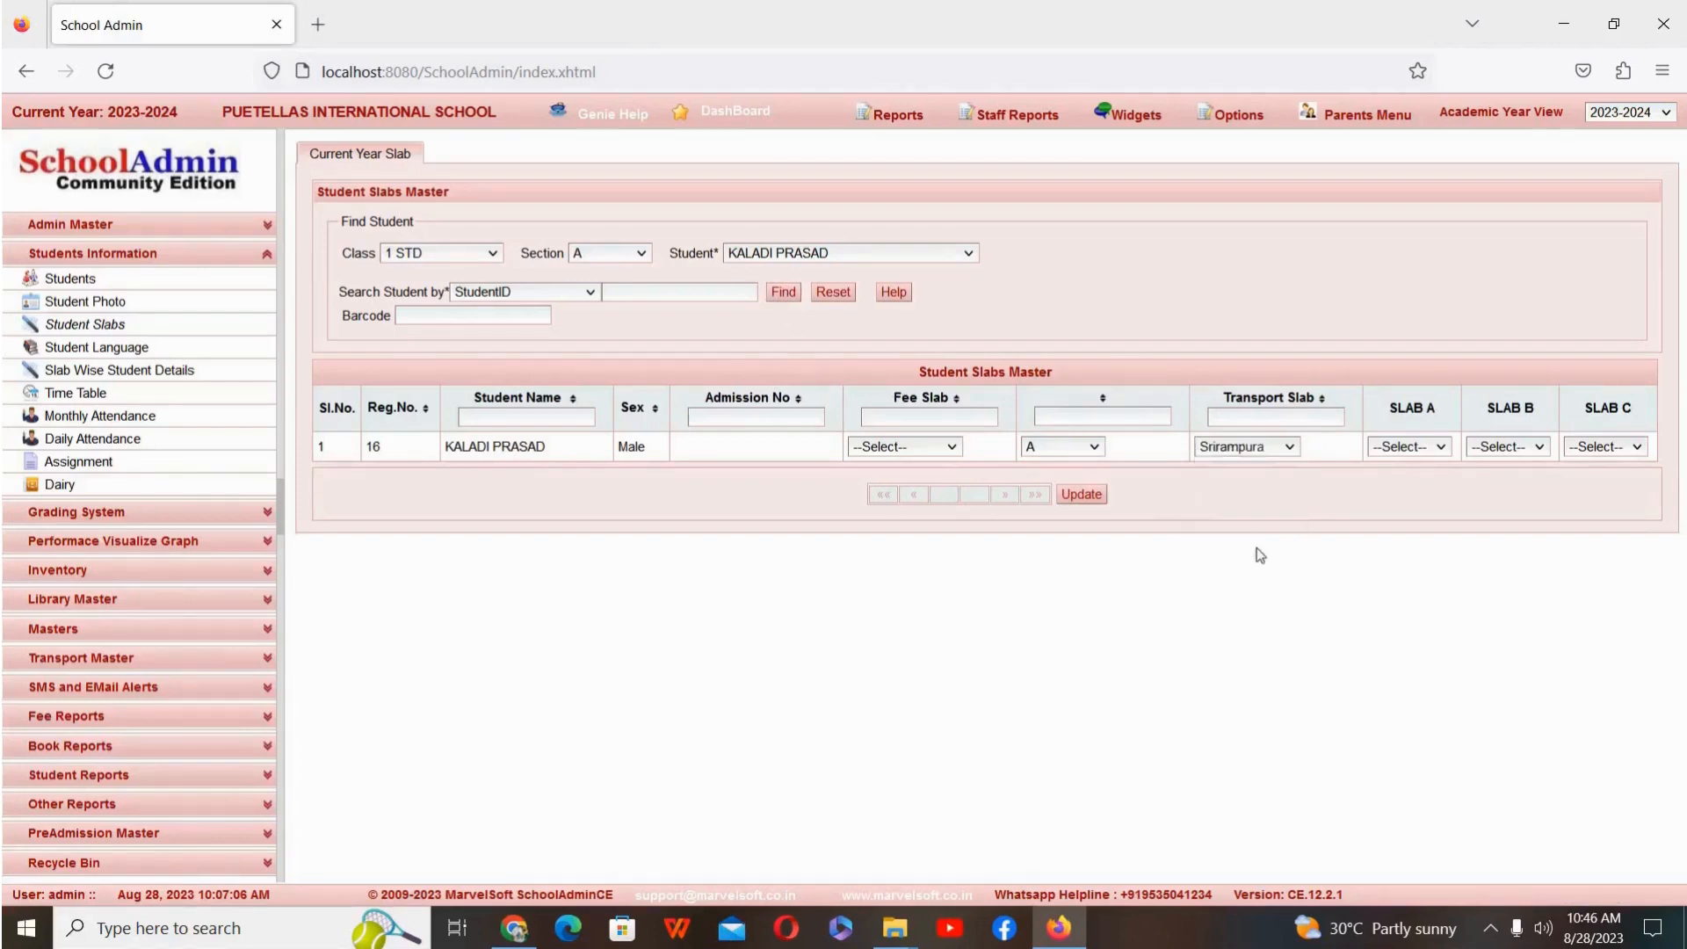
click(1084, 495)
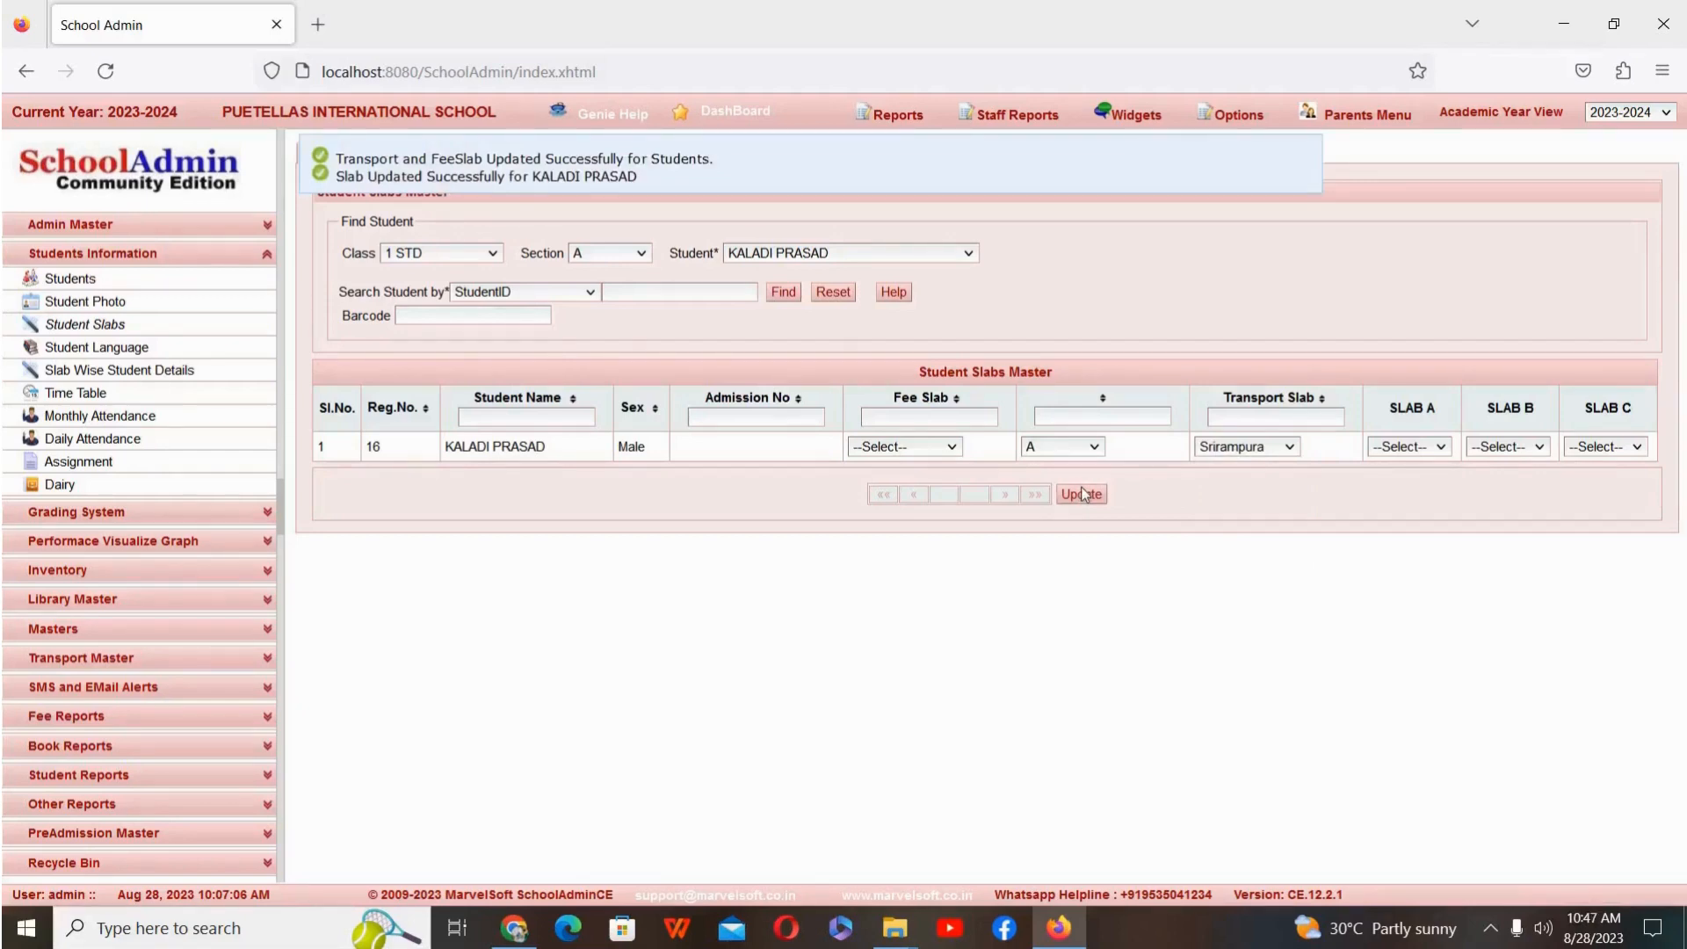
Step: Reset the Student Slabs search and list all students of class 1 STD, section A
click(833, 293)
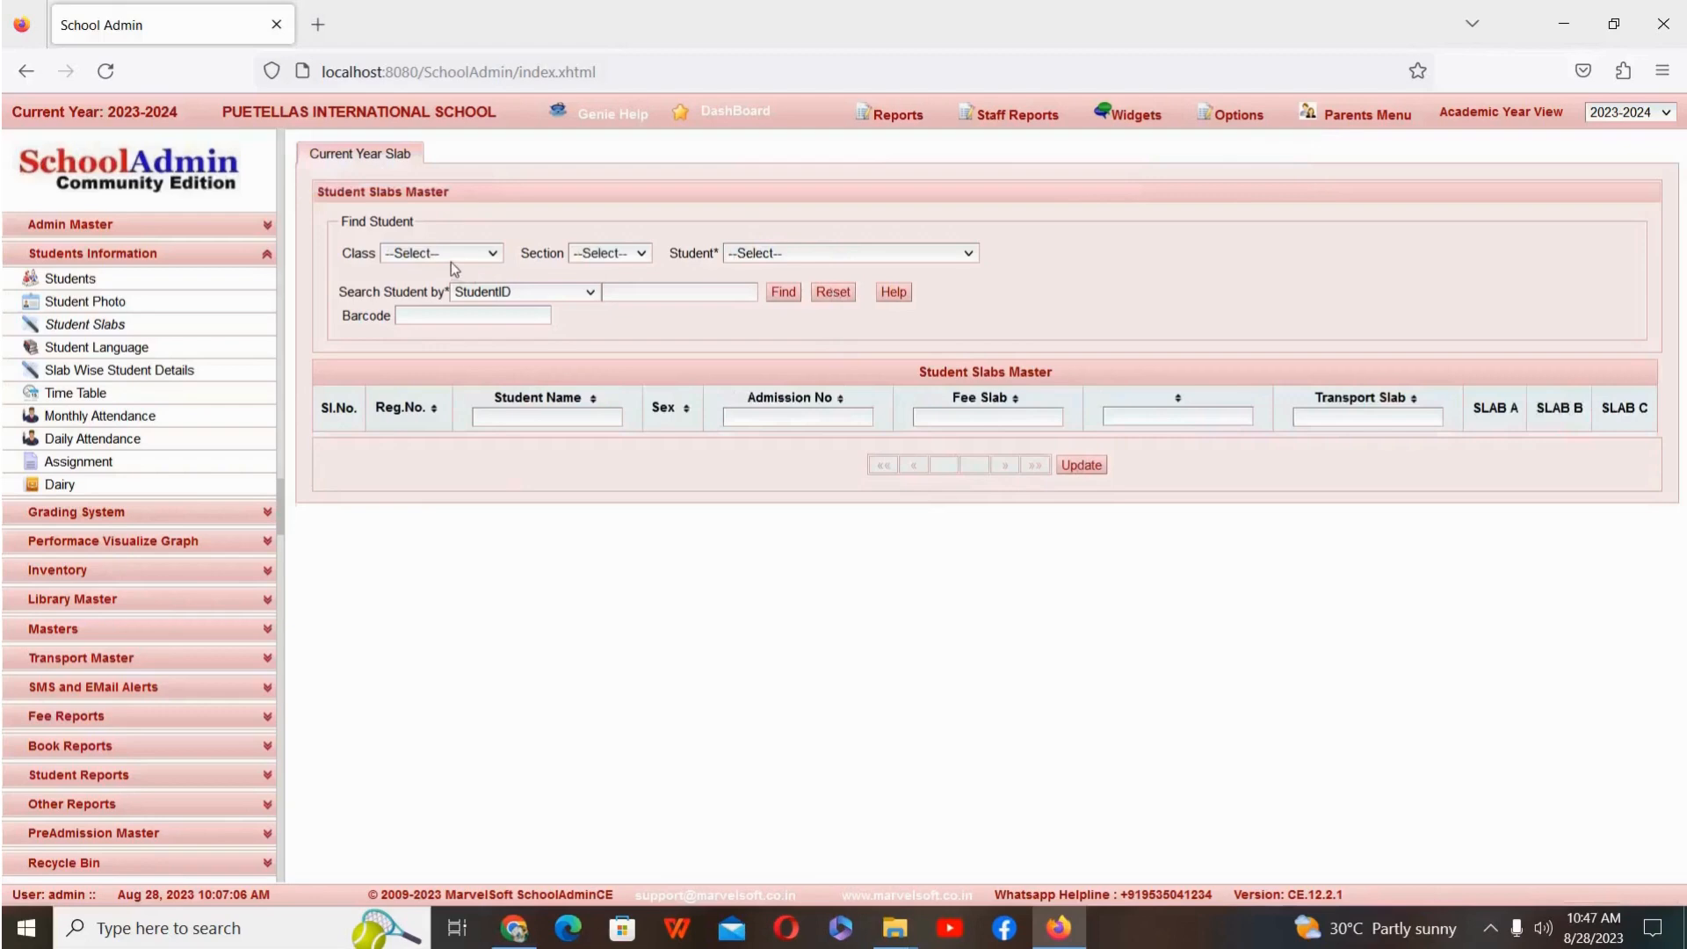
click(451, 259)
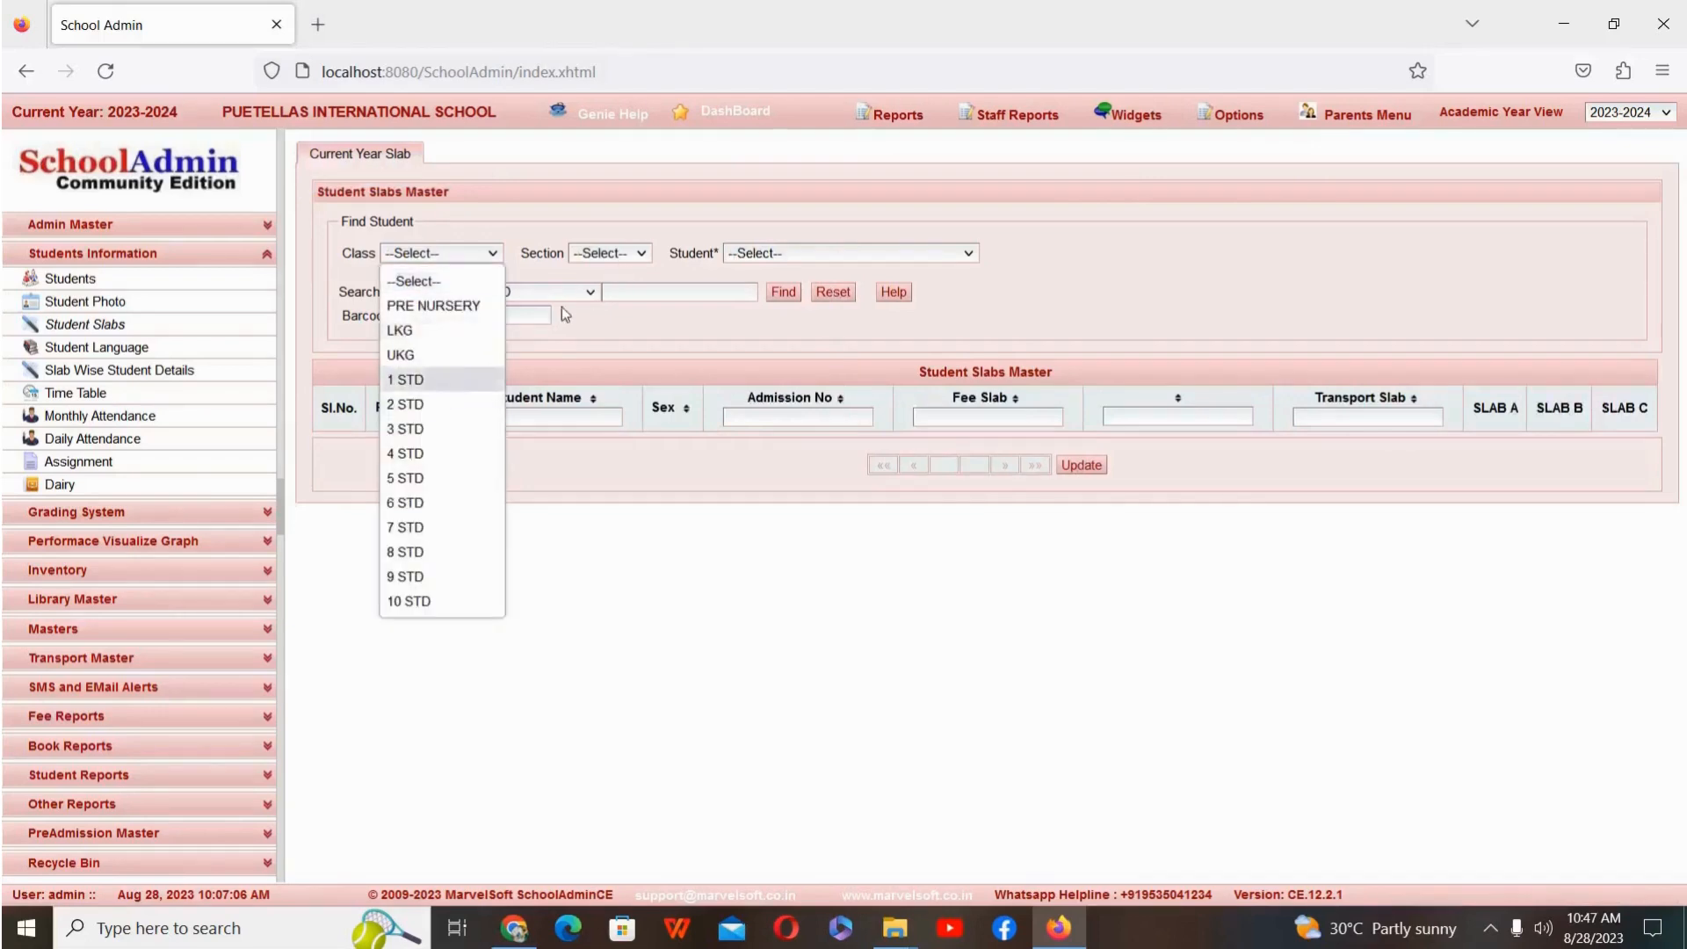
click(467, 379)
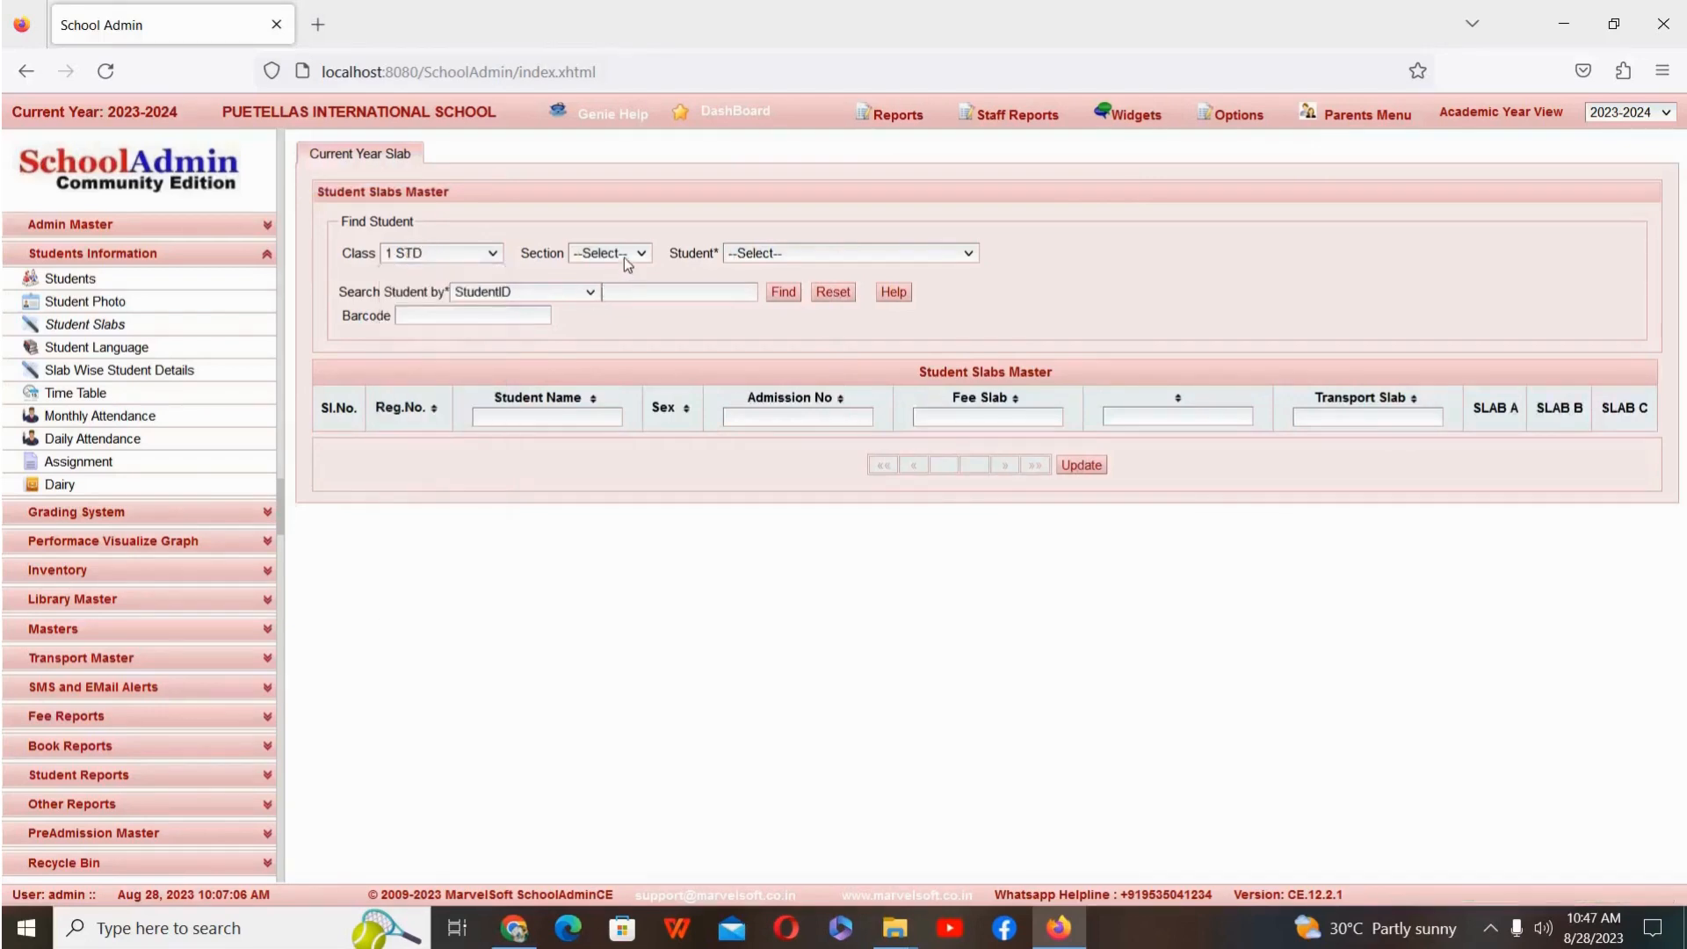
click(623, 256)
click(605, 301)
click(784, 292)
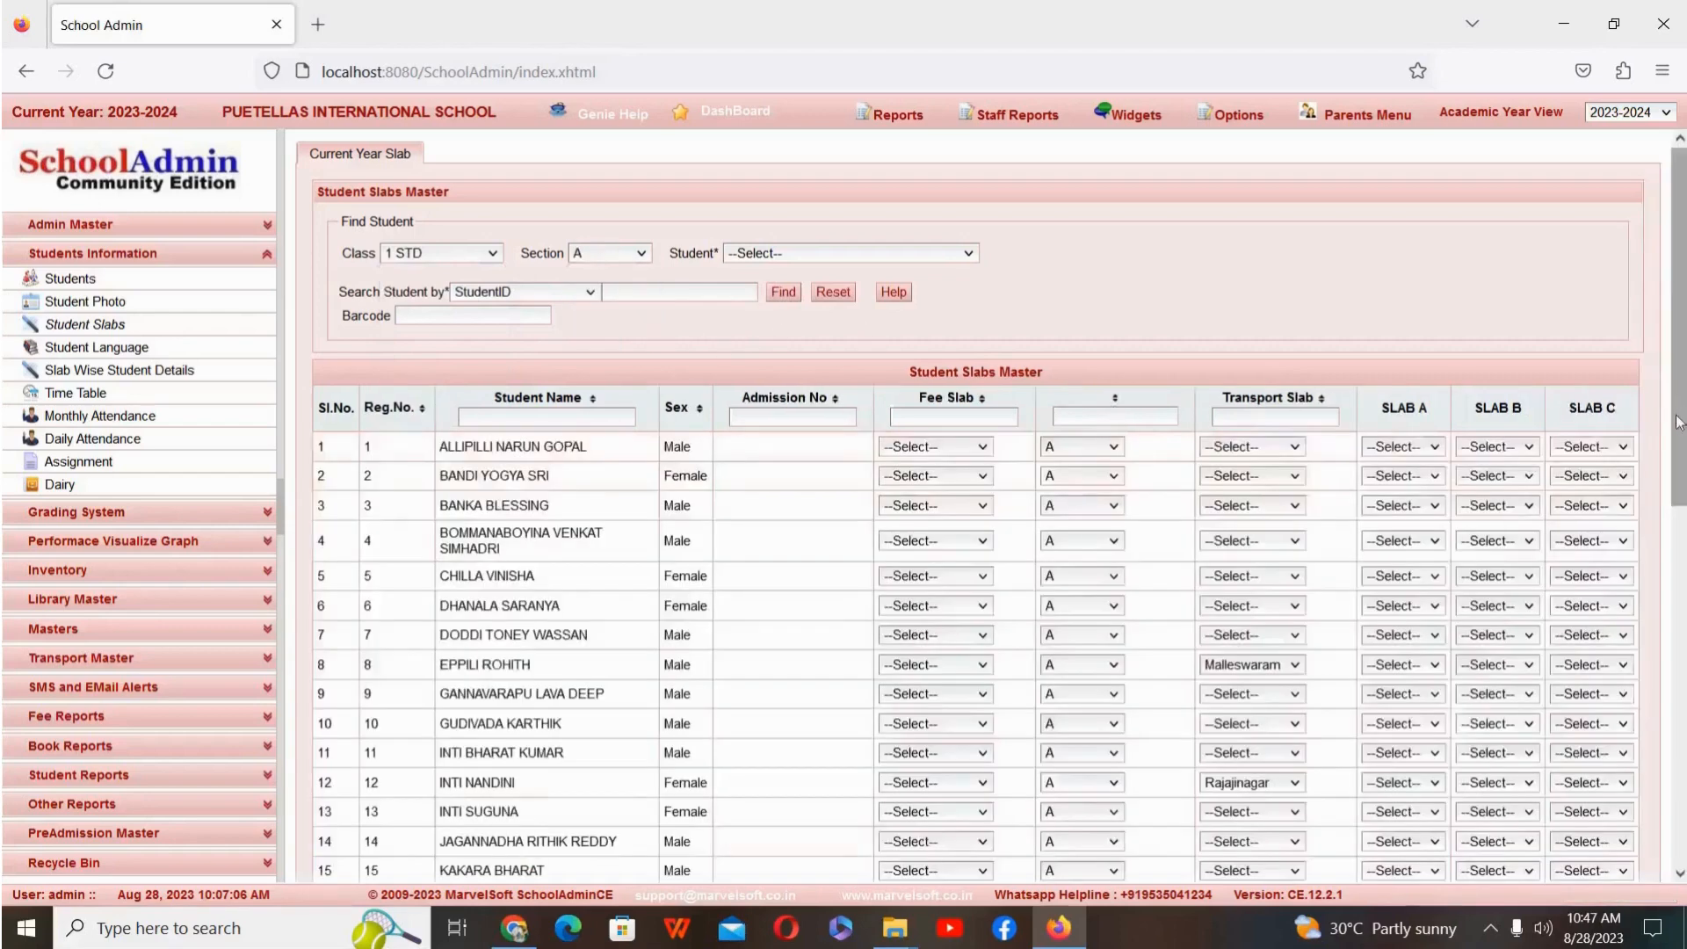
Step: Review the transport slabs in the full section list and save the slab assignments for all listed students
drag(1678, 422, 1667, 551)
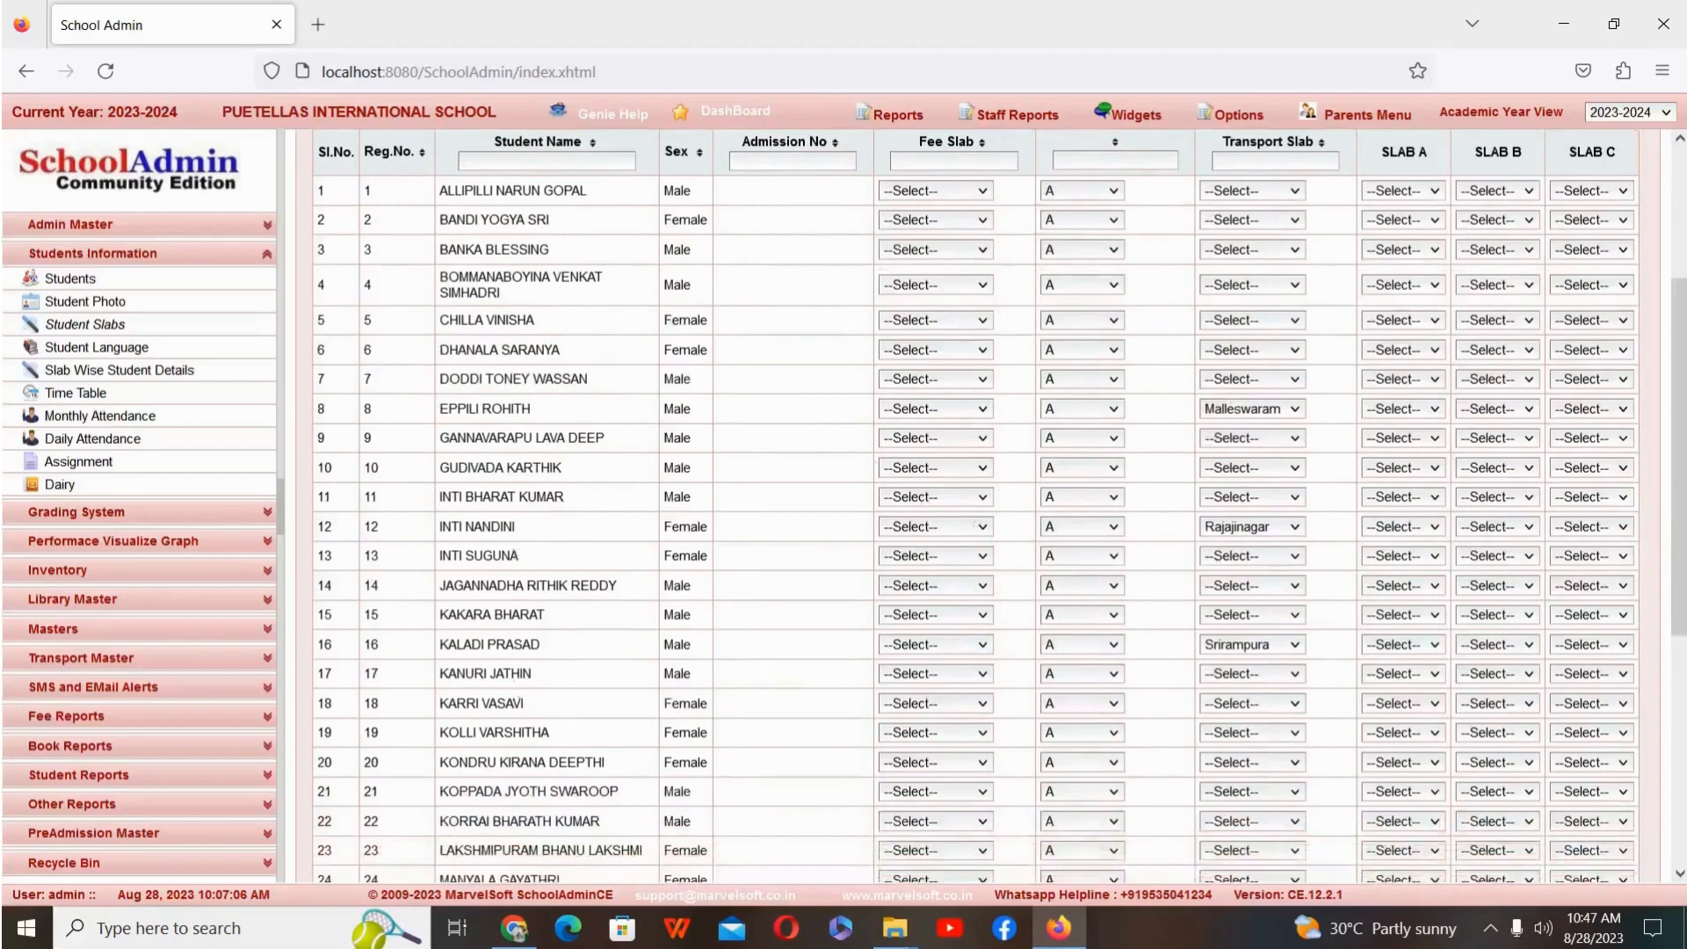
scroll(1680, 556, down, 5)
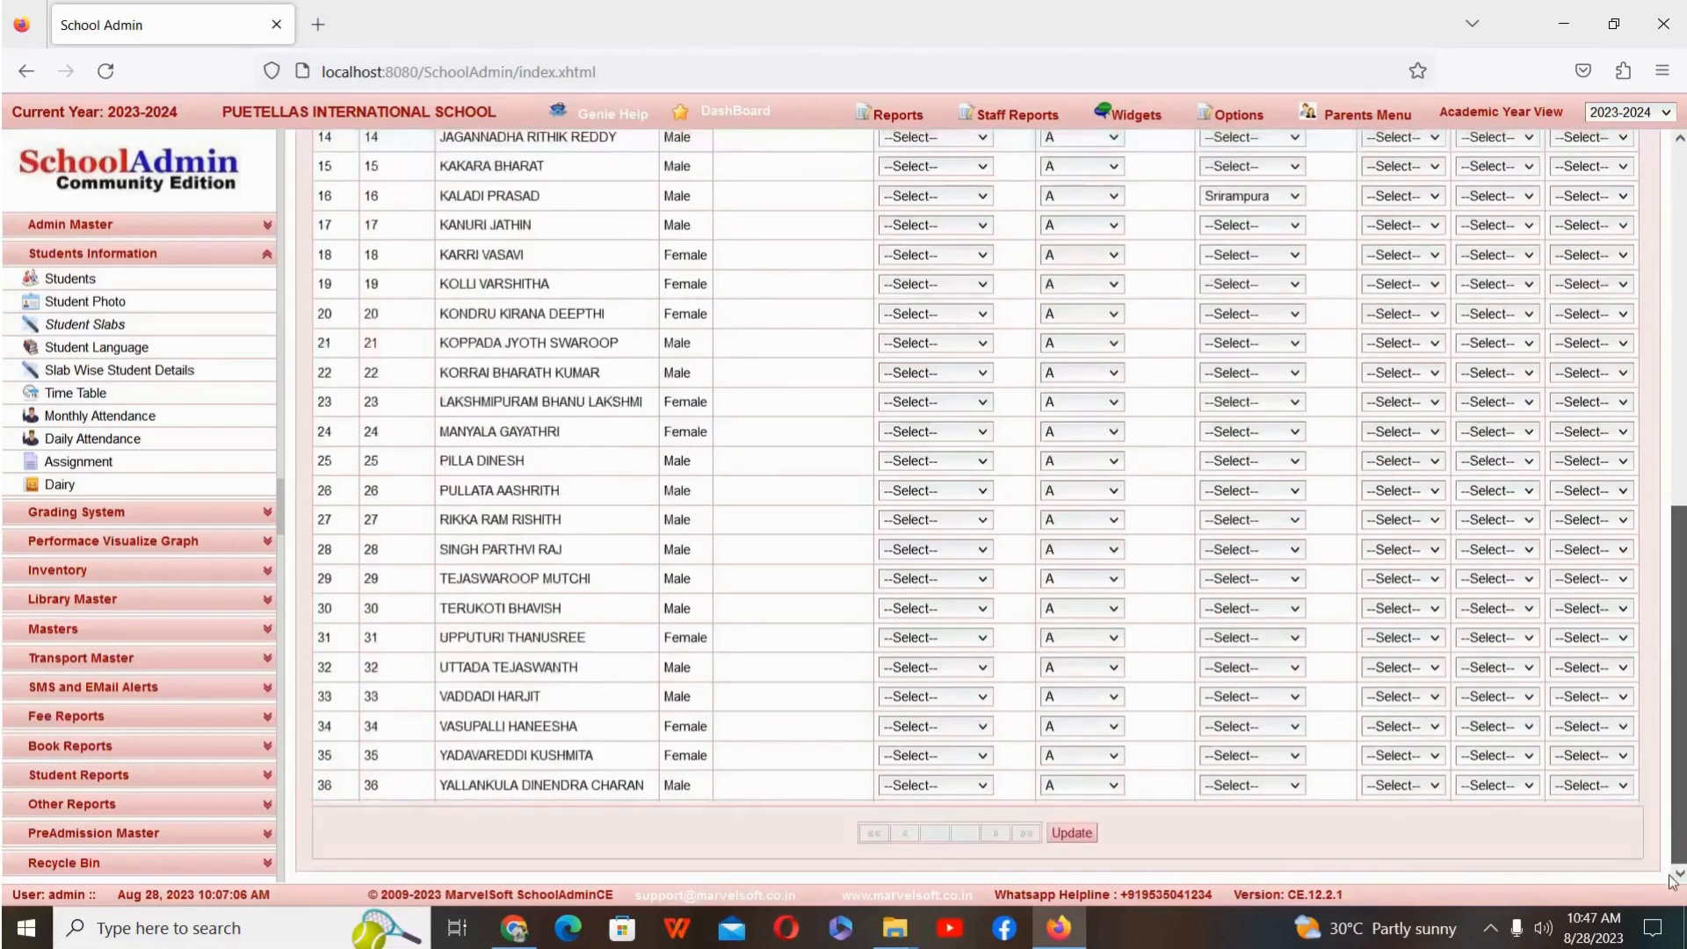
click(1072, 835)
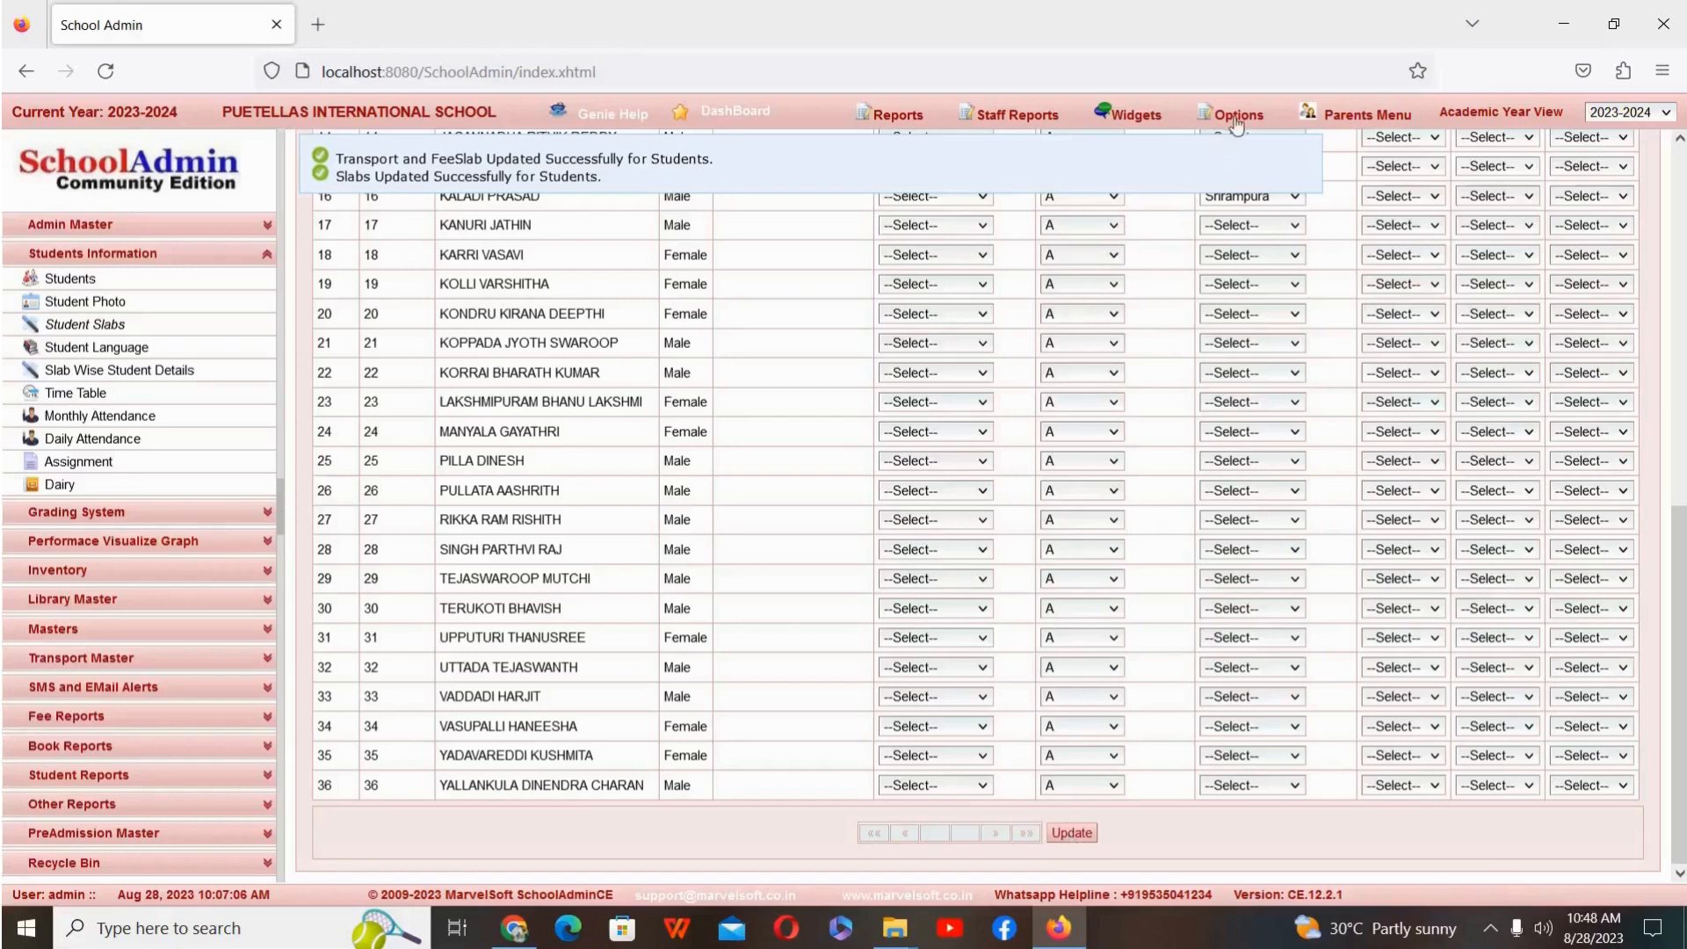
Step: Check the slab totals in the 2023-2024 academic year profile in Settings and close it without changes
mouse_move(1236, 123)
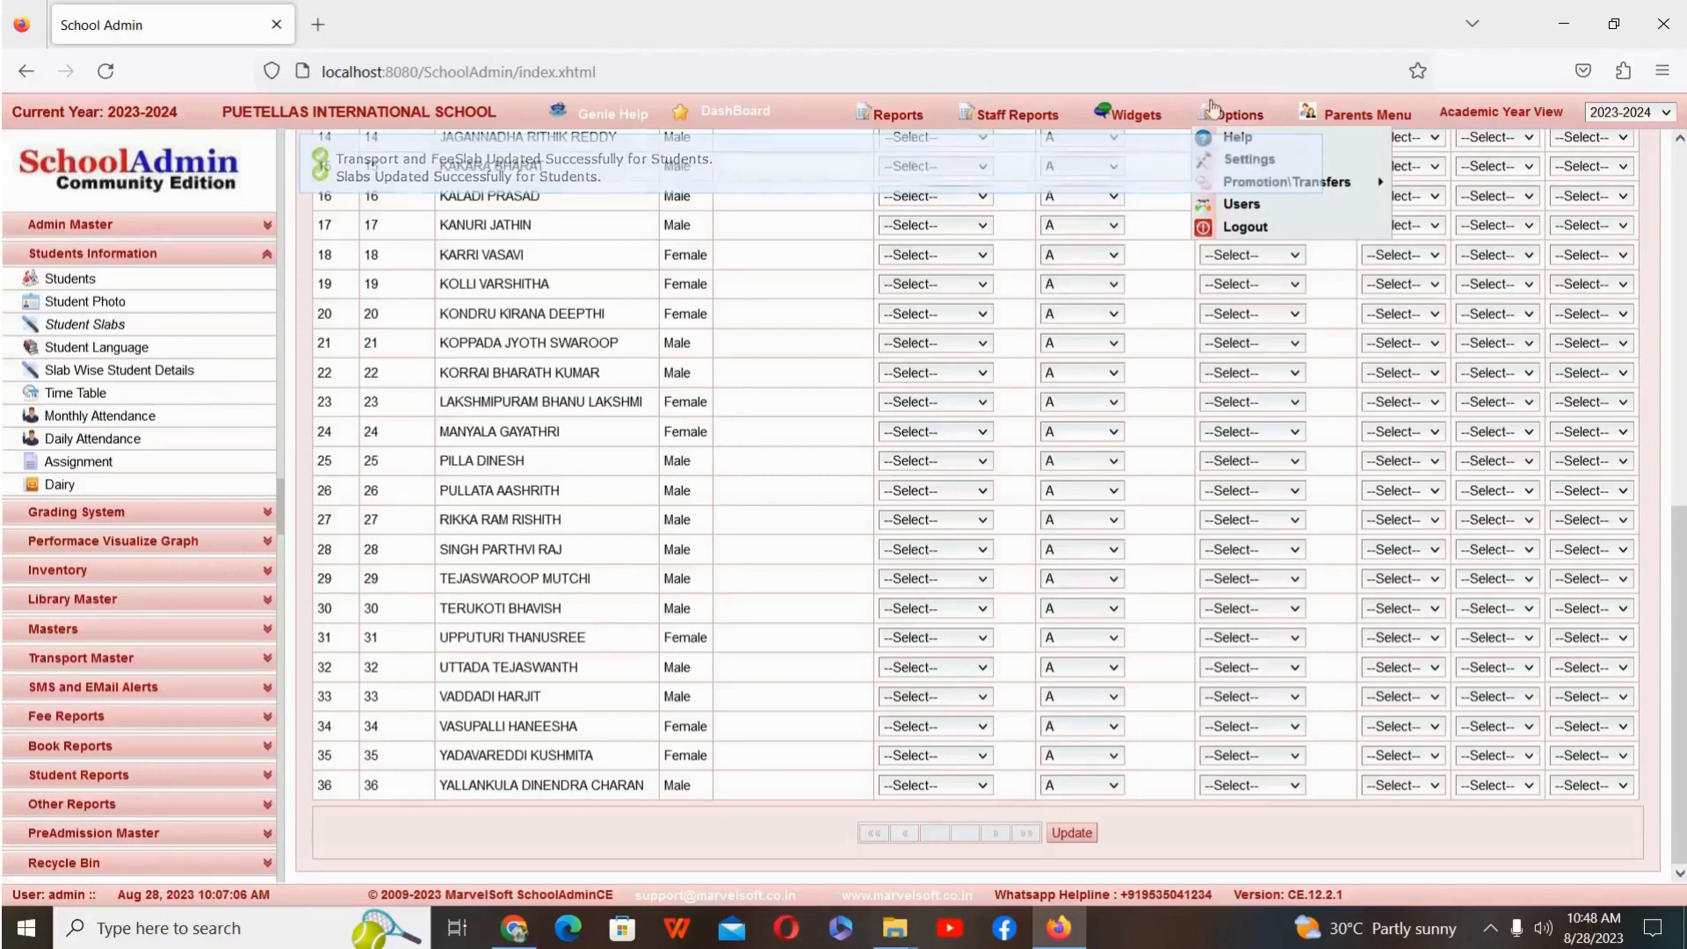
click(1261, 160)
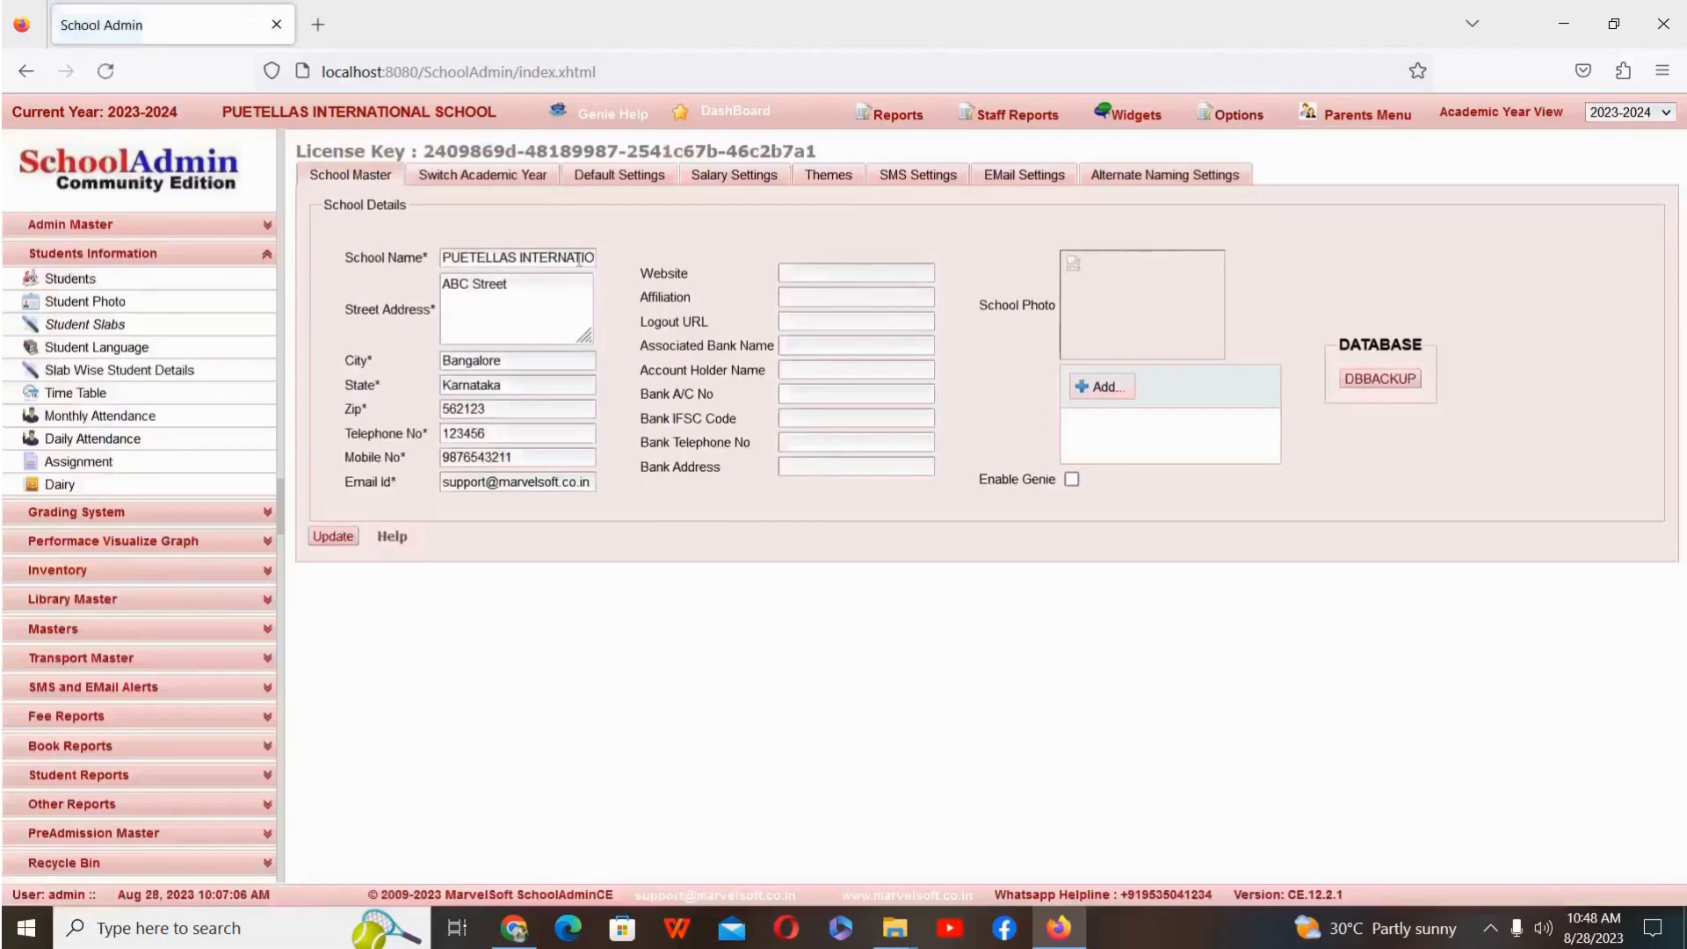
click(517, 177)
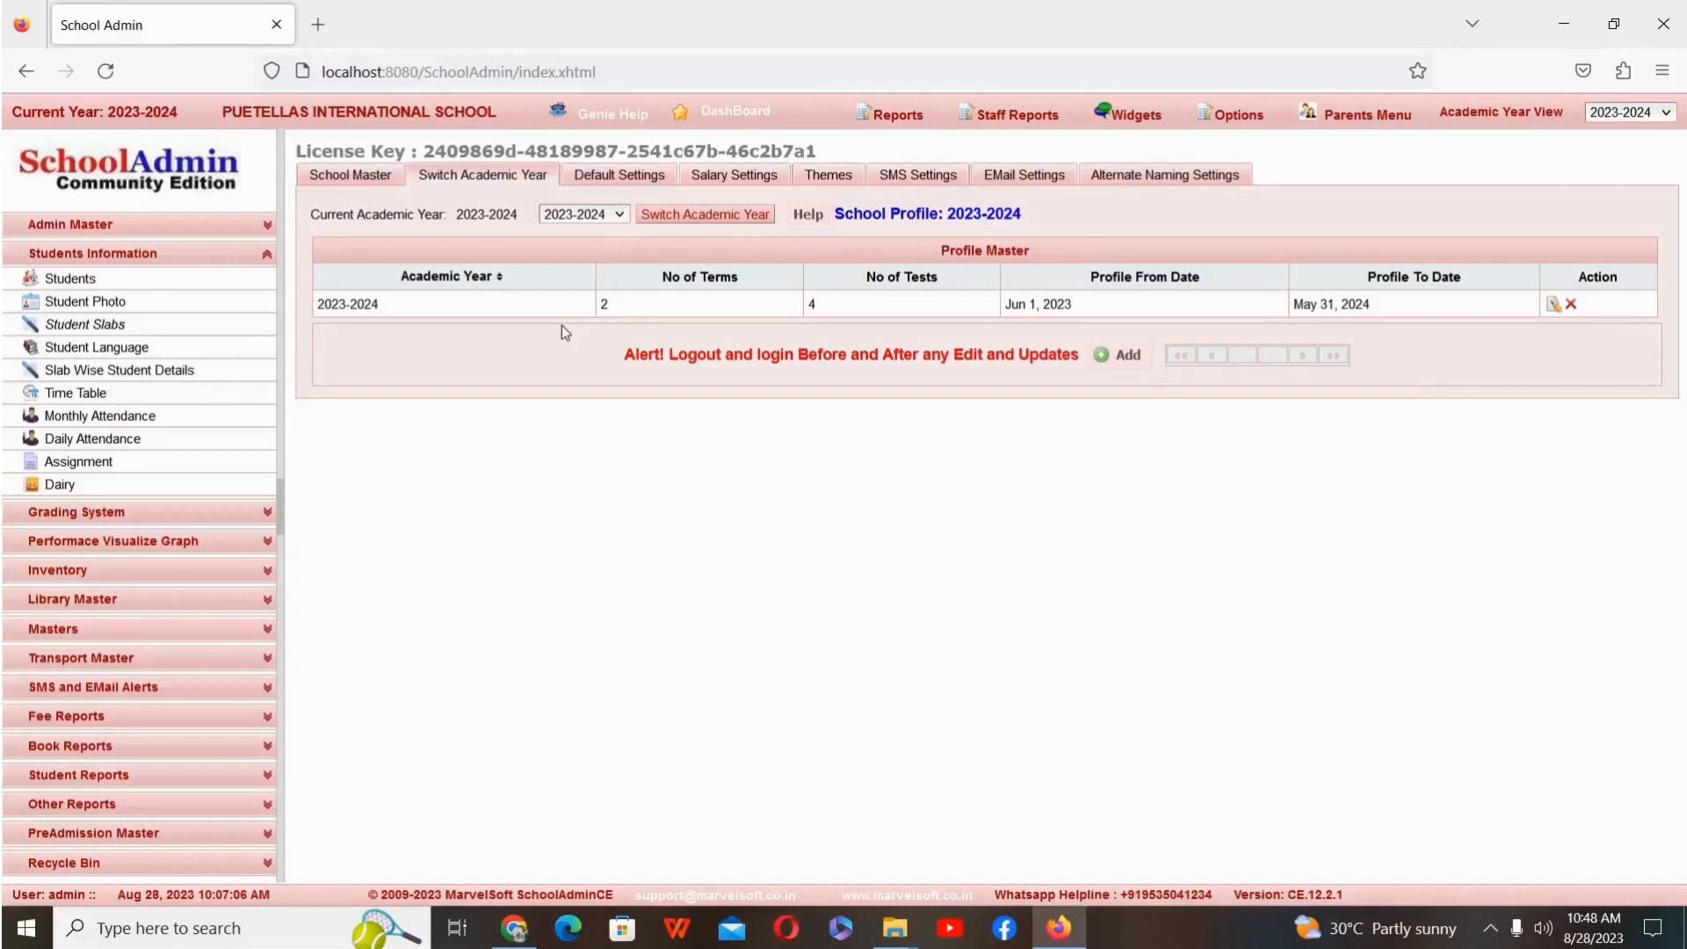
click(1552, 305)
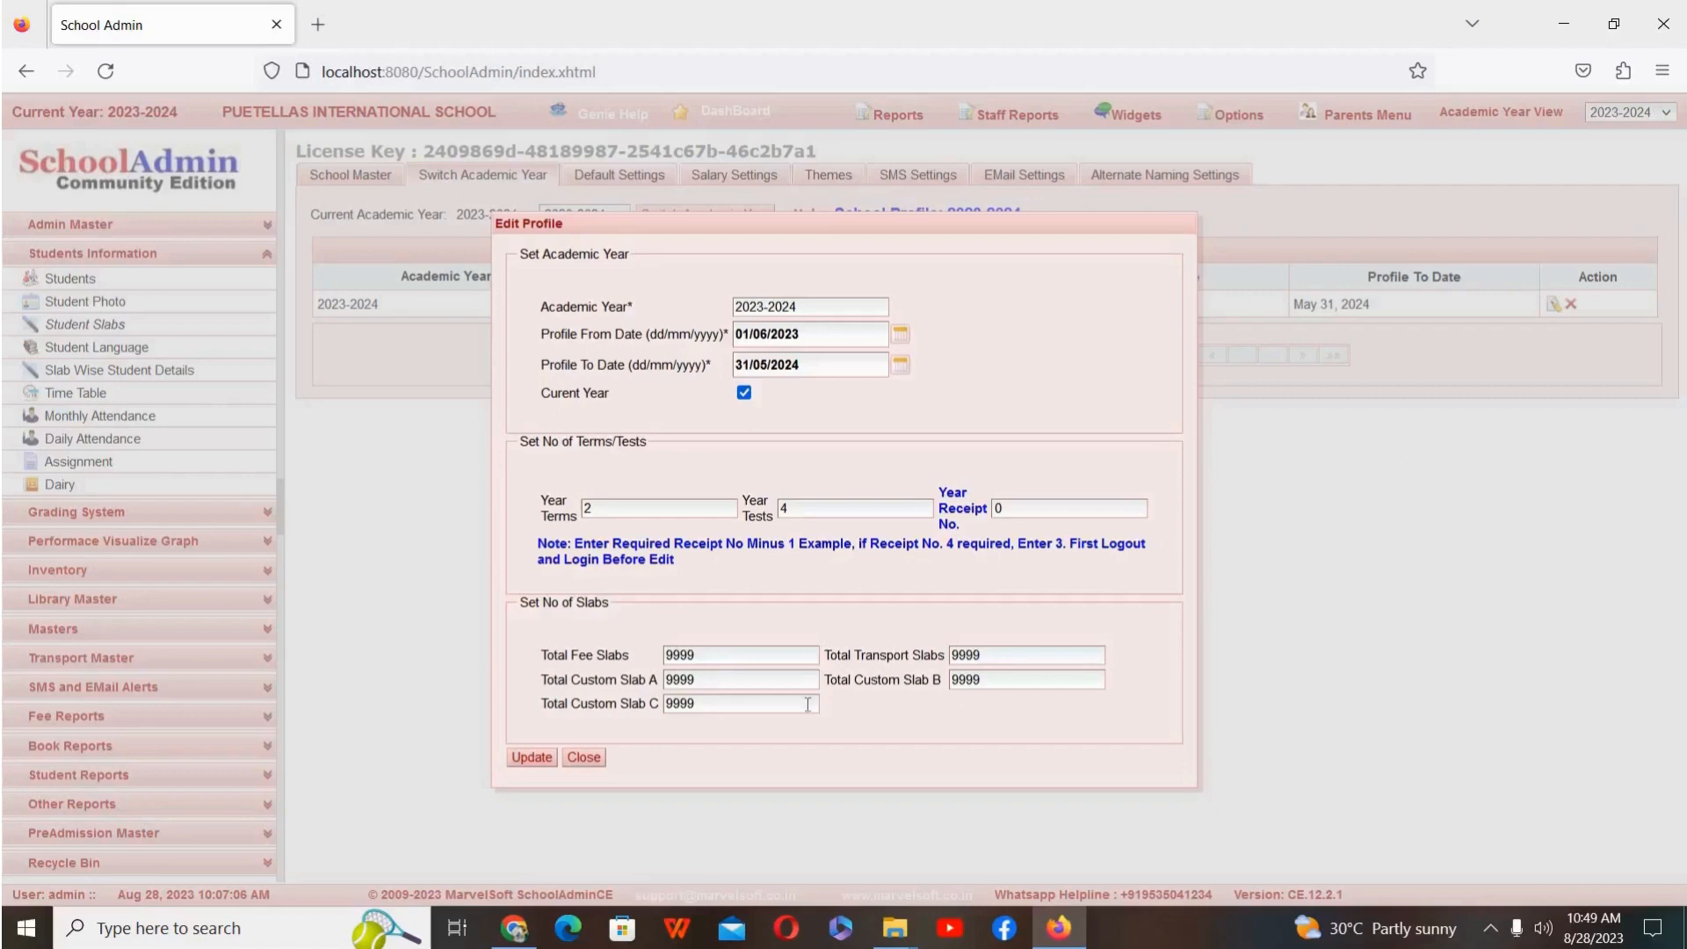
click(580, 759)
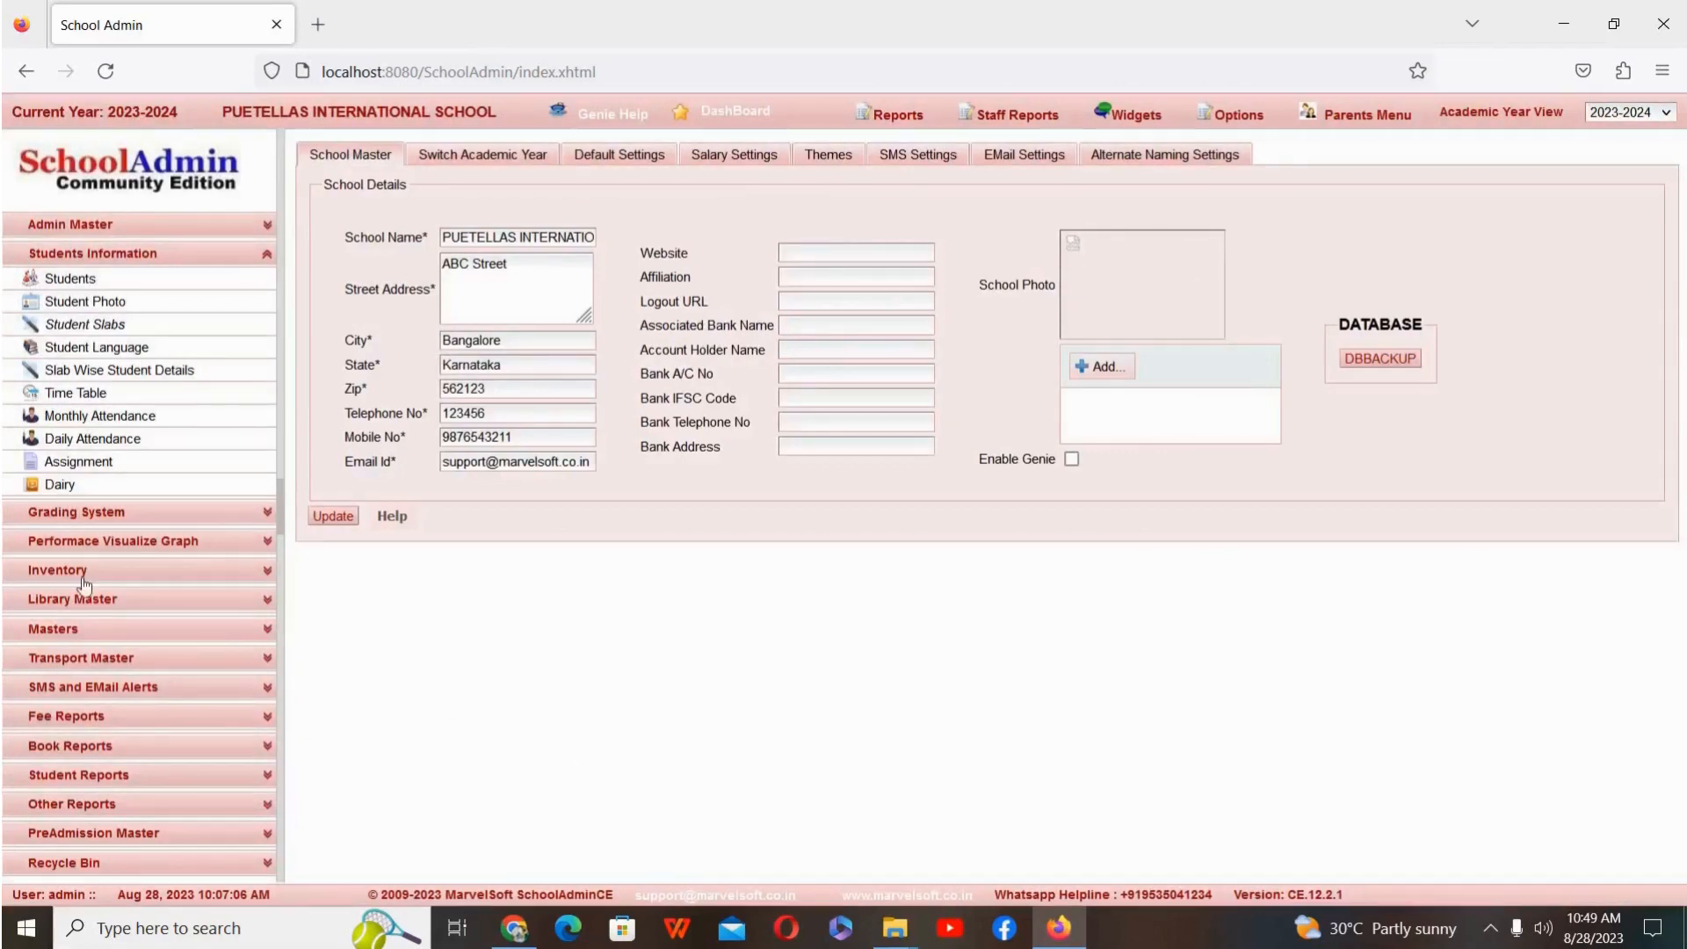
Step: Open Fee Payment, reset the student search and load the eighth student of class 1 STD, section A
click(162, 230)
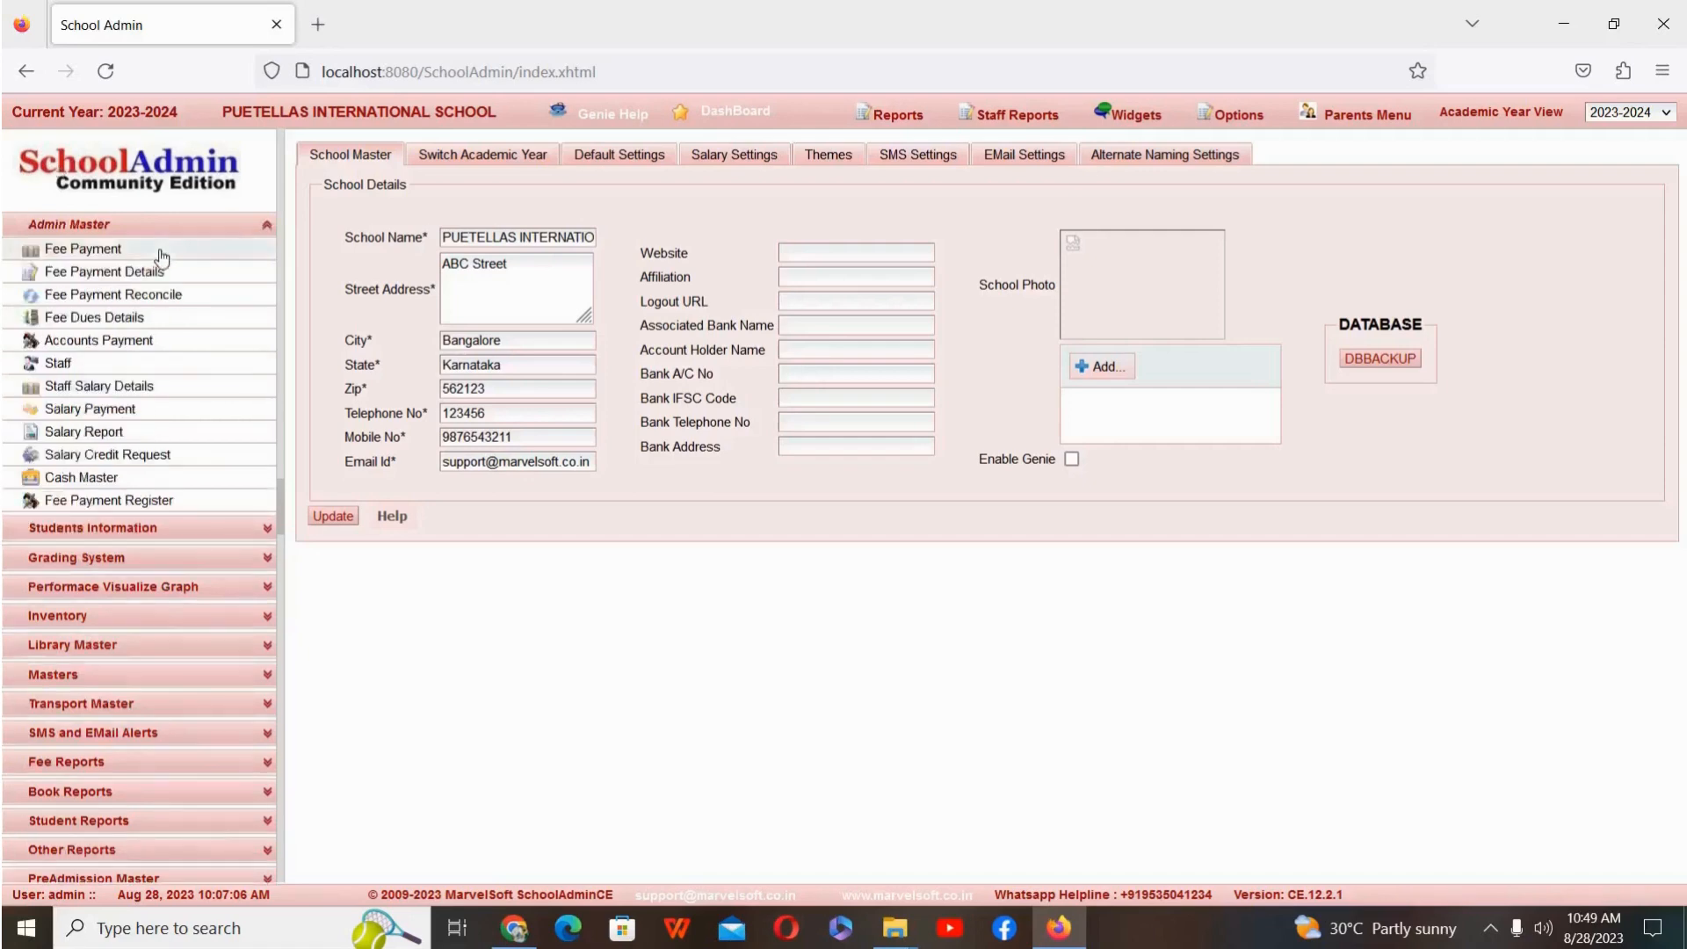
click(162, 253)
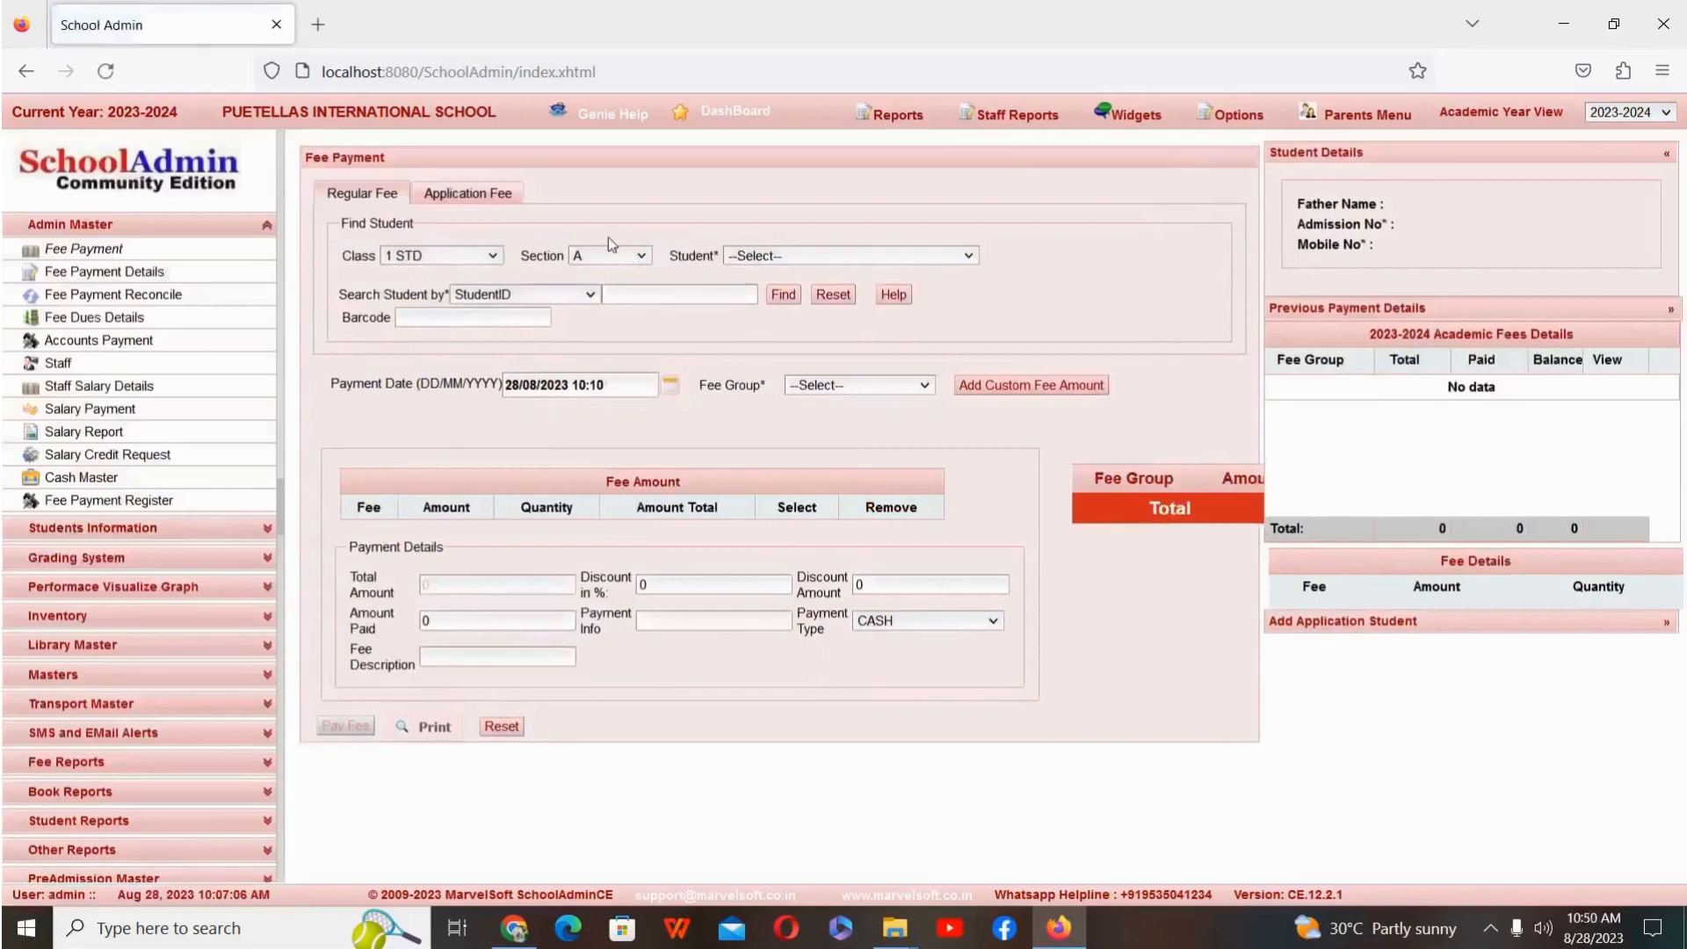
click(834, 295)
click(441, 256)
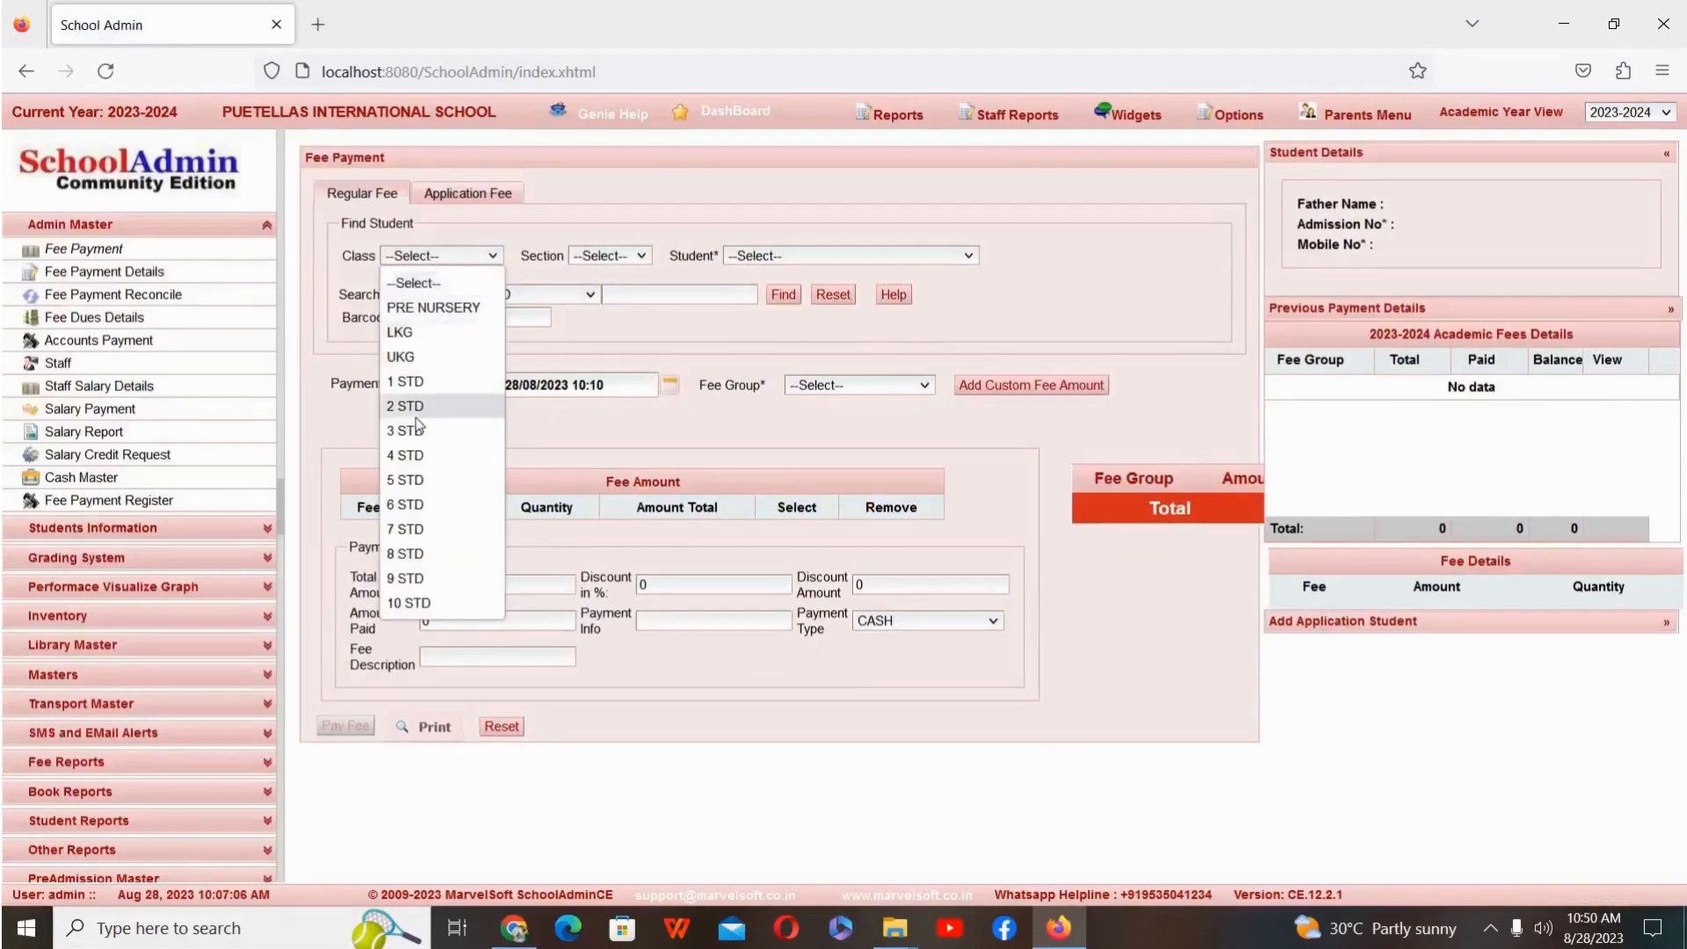
click(443, 383)
click(608, 257)
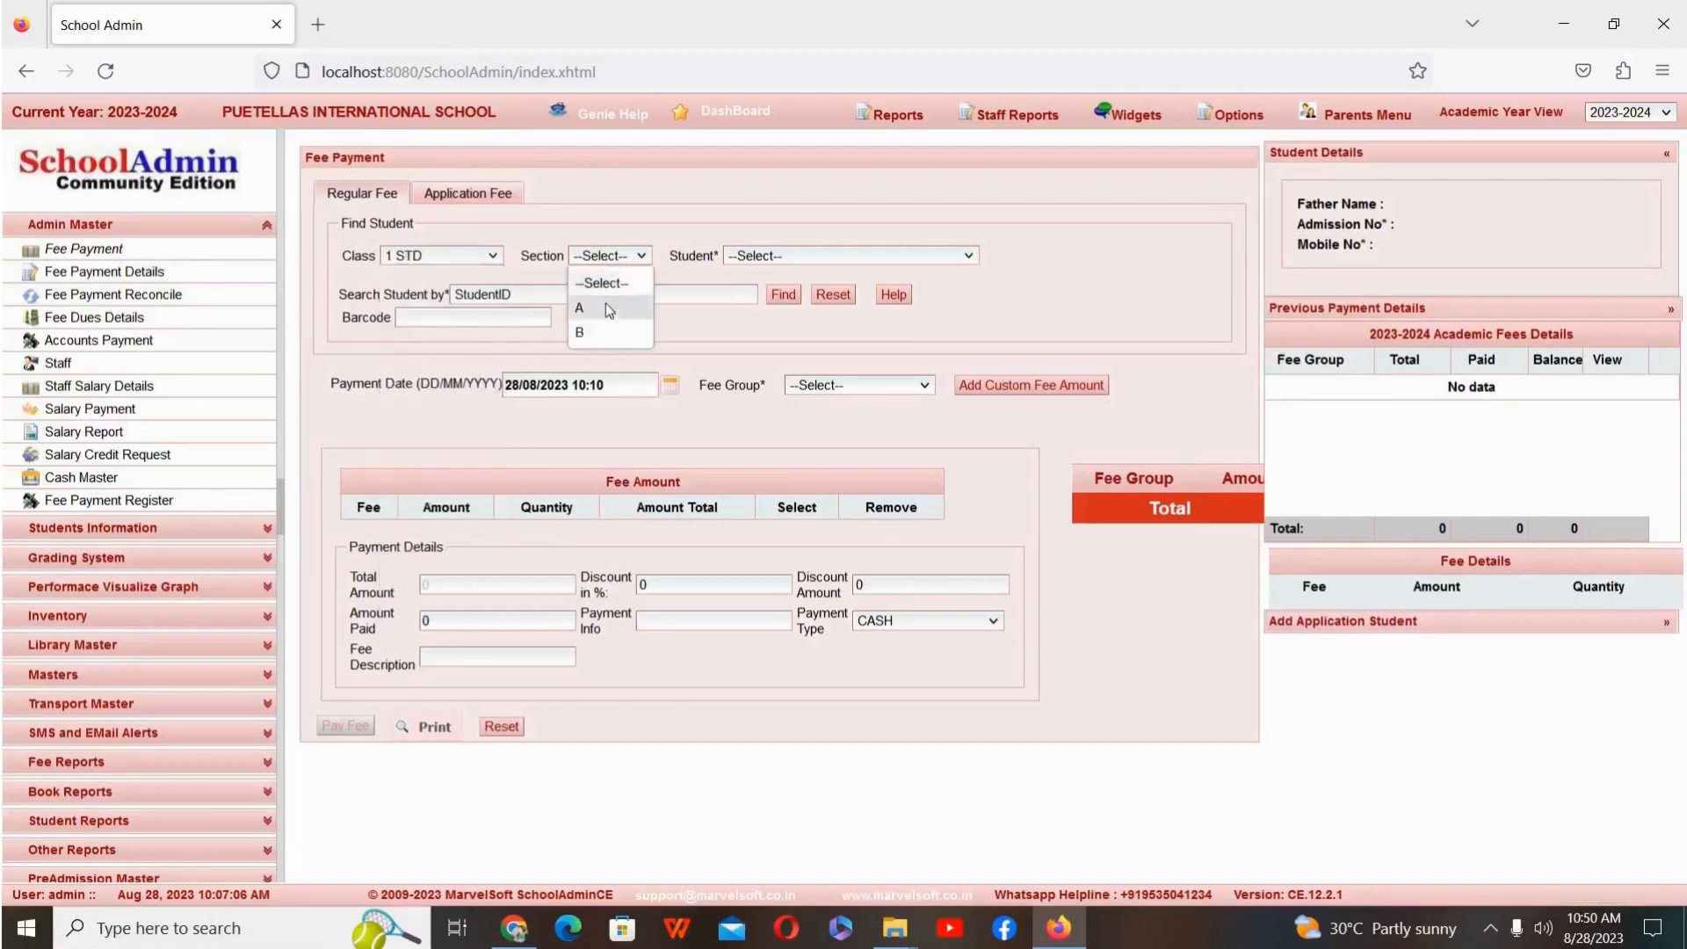
click(609, 308)
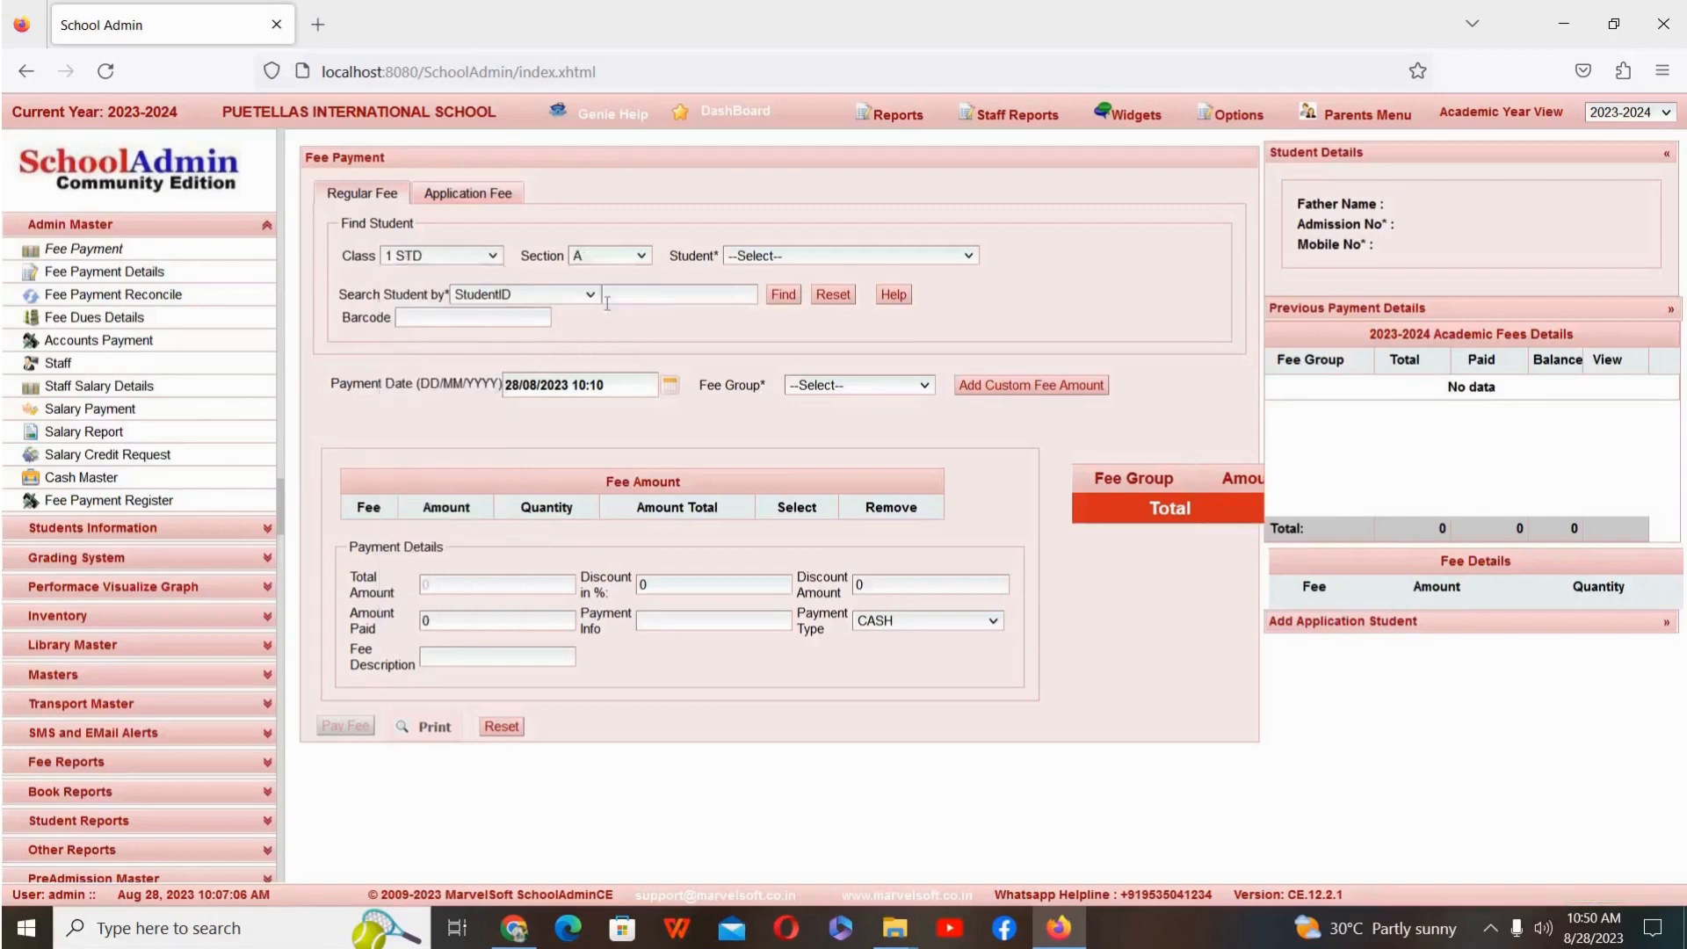
click(836, 263)
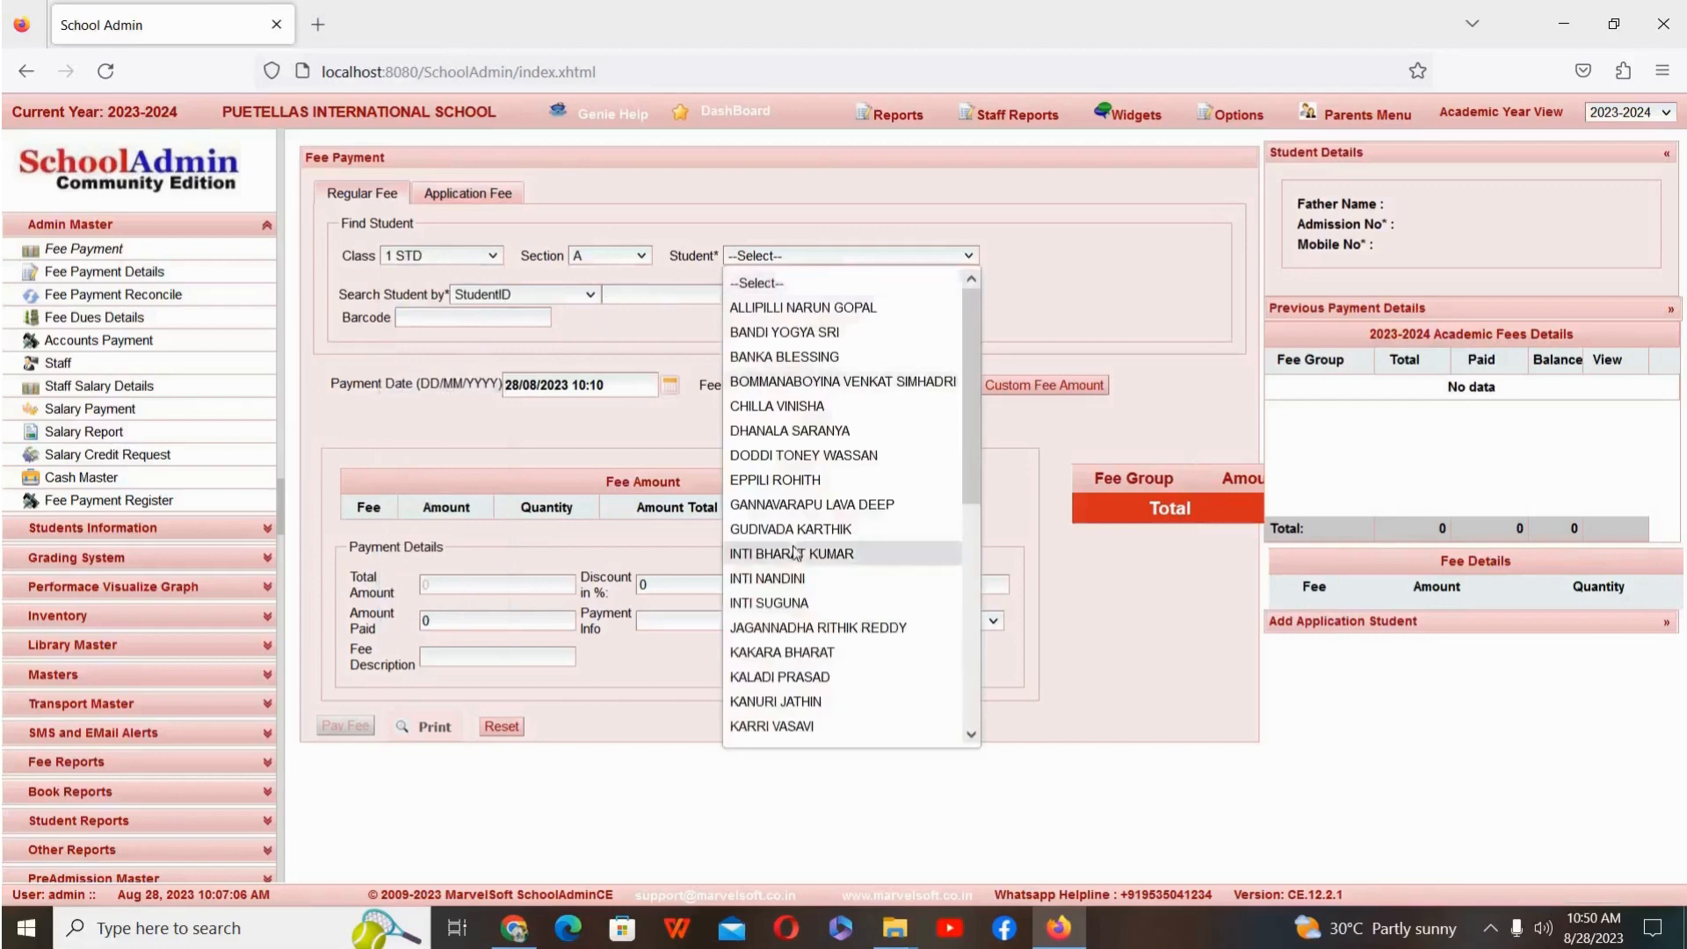
click(808, 482)
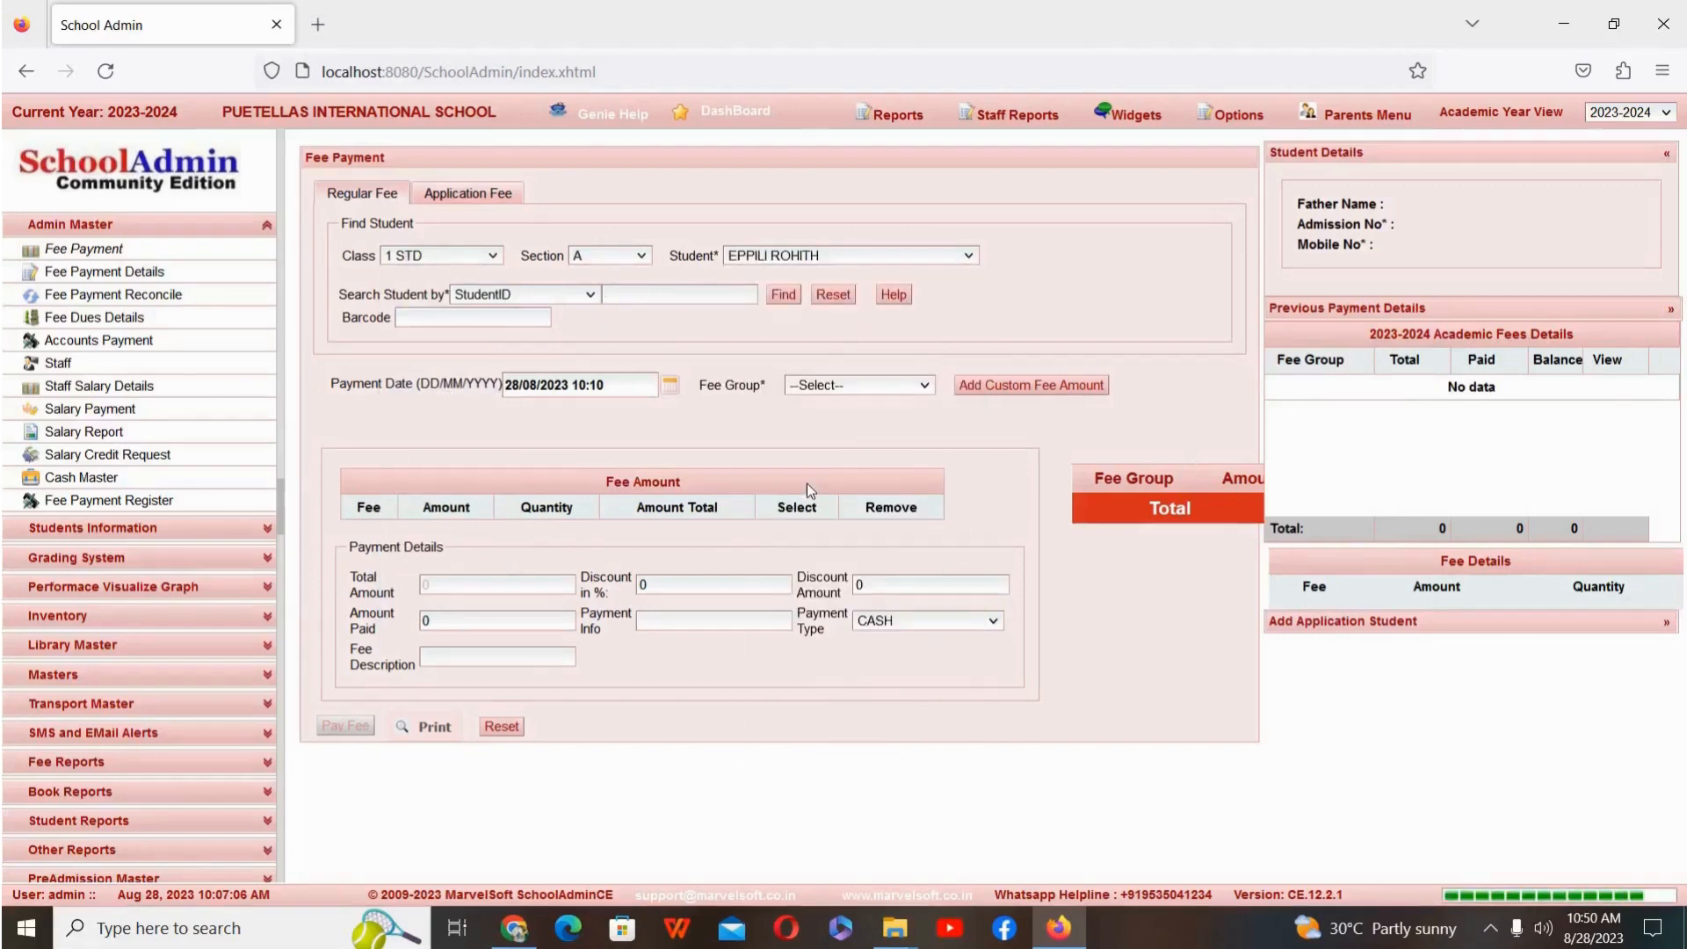
Step: Pay the student's Malleshwaram Bus Fee for Jun, Jul and Aug in cash, then open and close the fee receipt
click(887, 391)
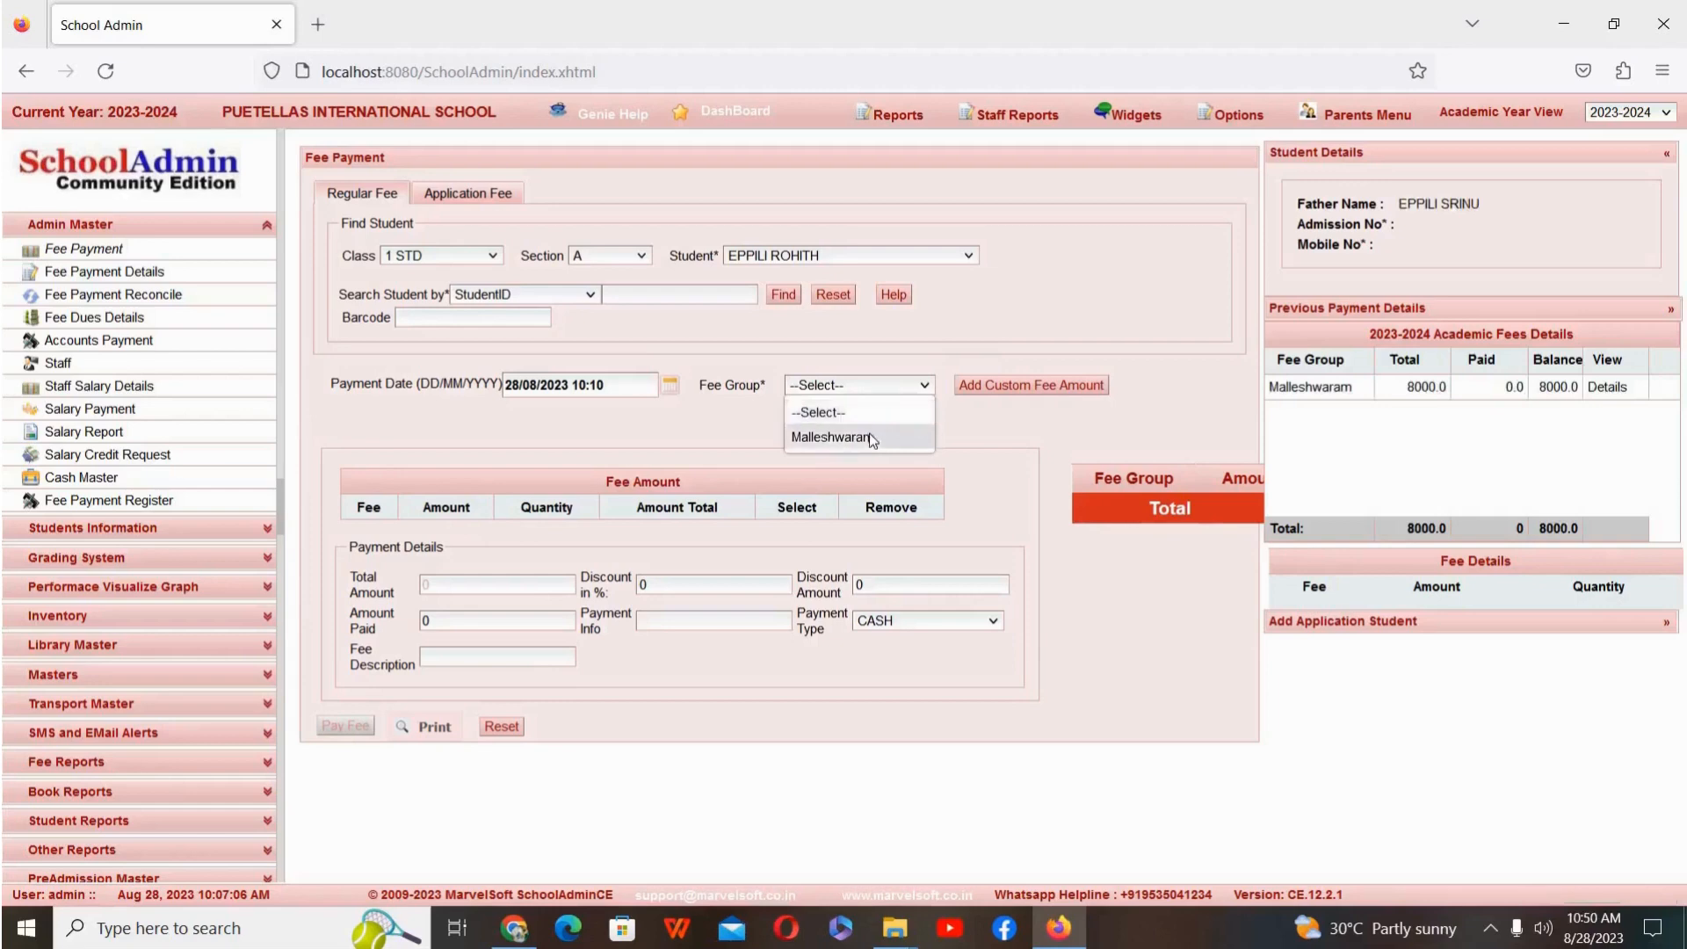
click(870, 435)
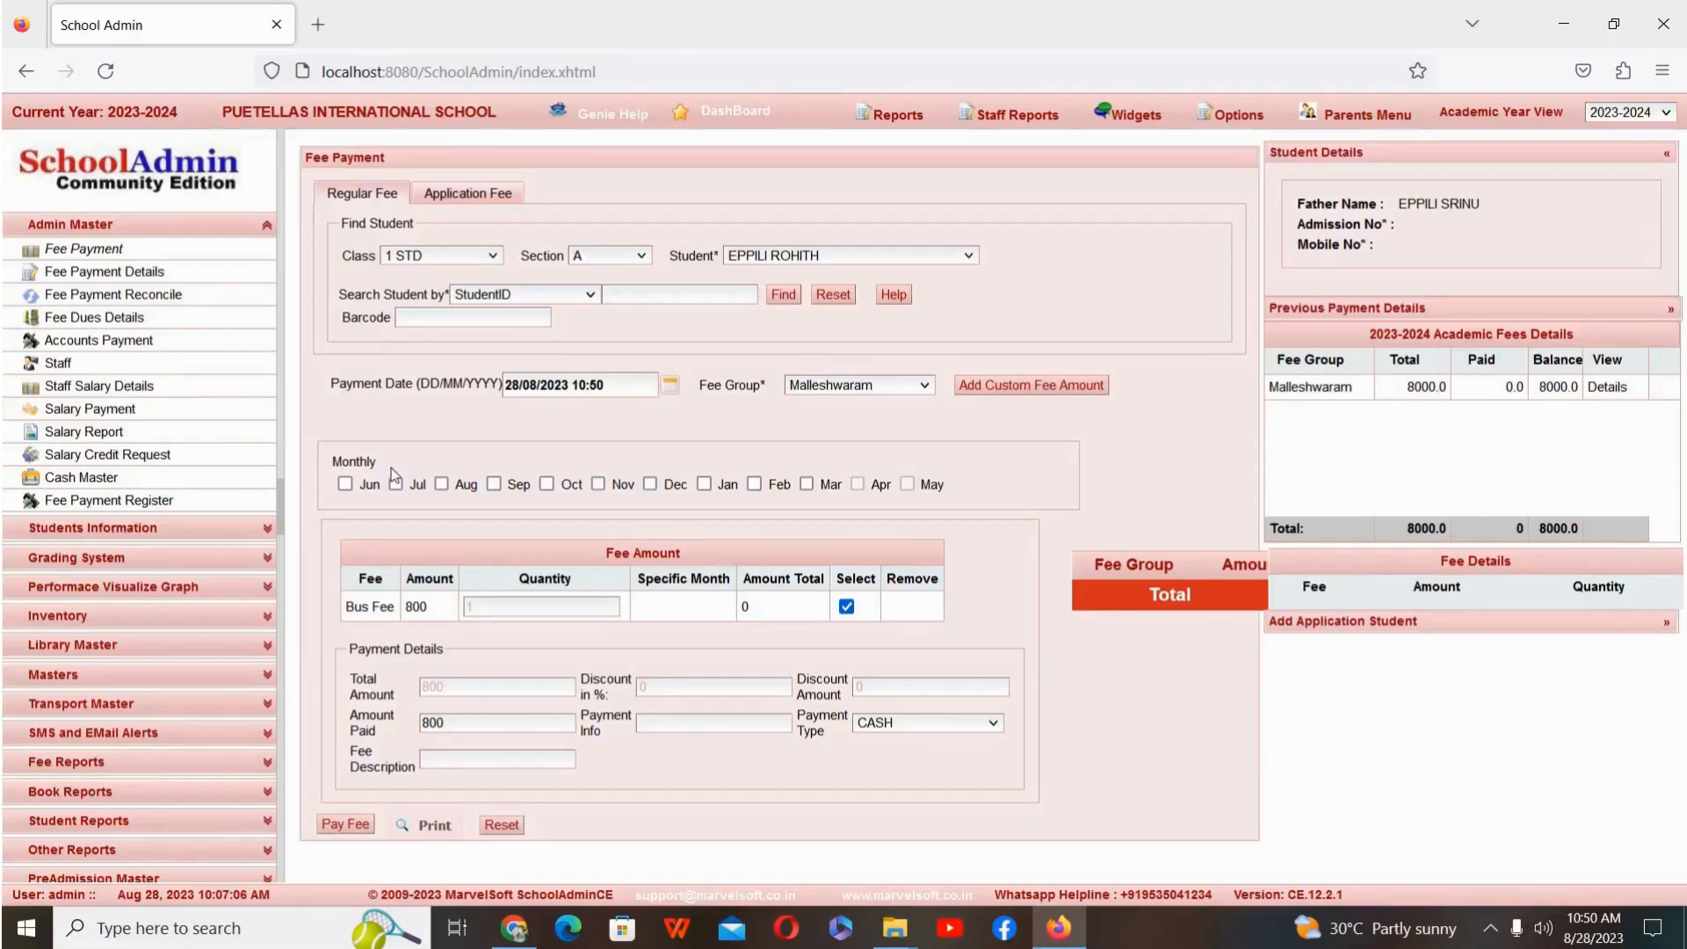
click(344, 484)
click(397, 483)
click(441, 486)
click(349, 826)
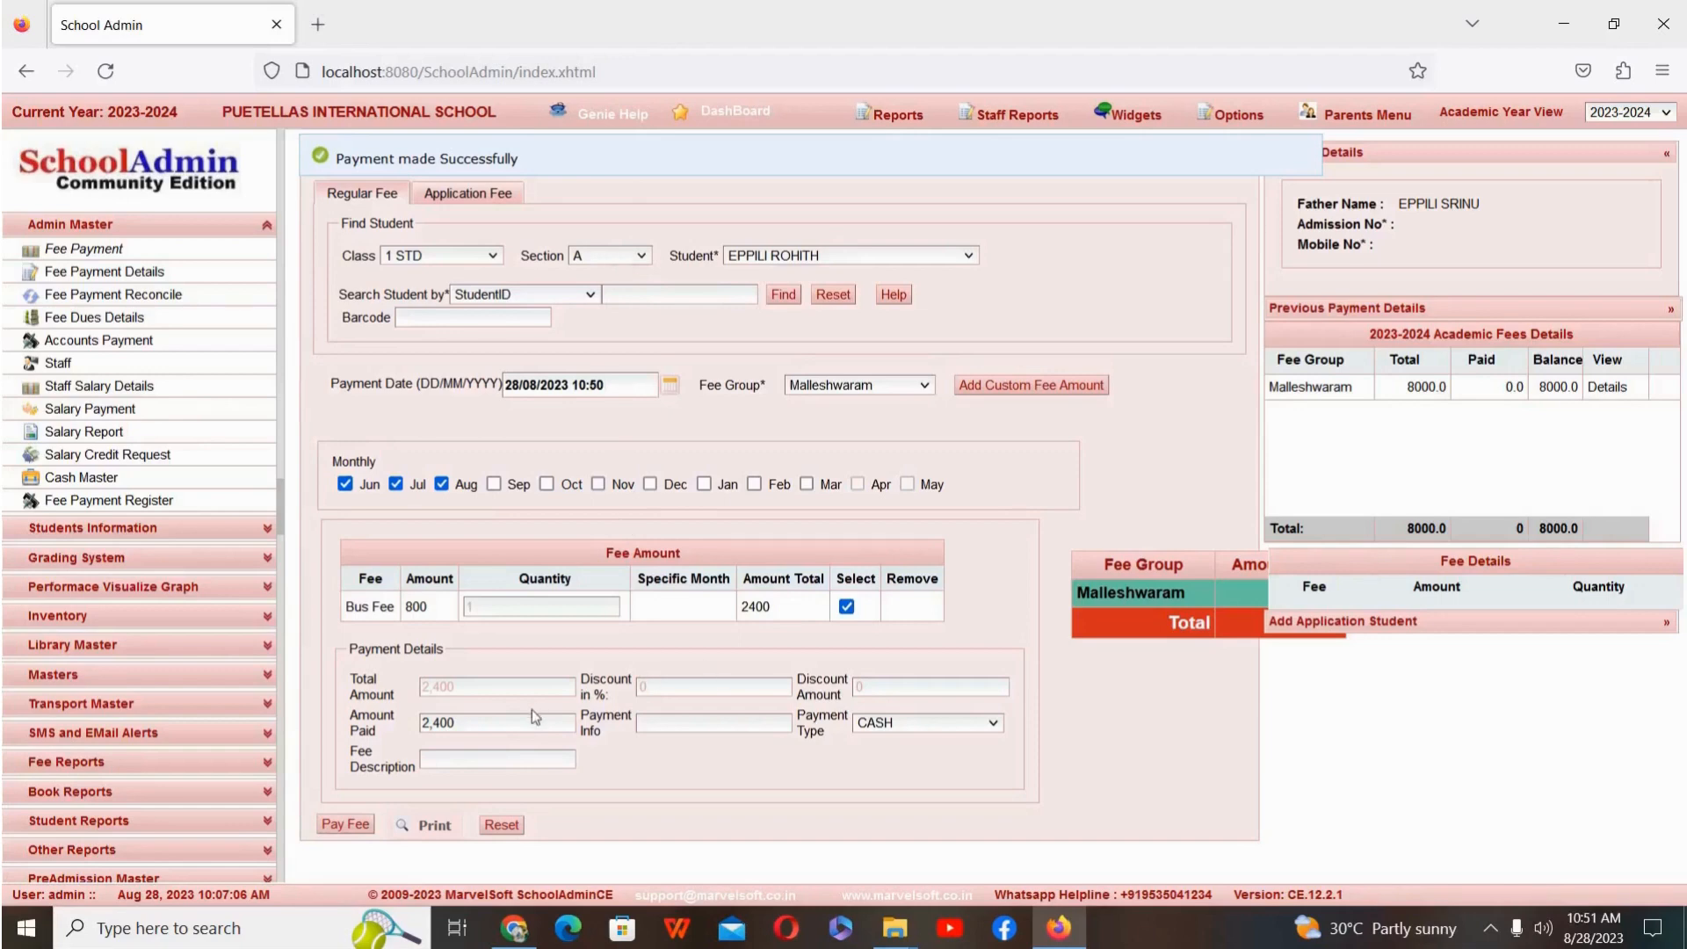
click(444, 828)
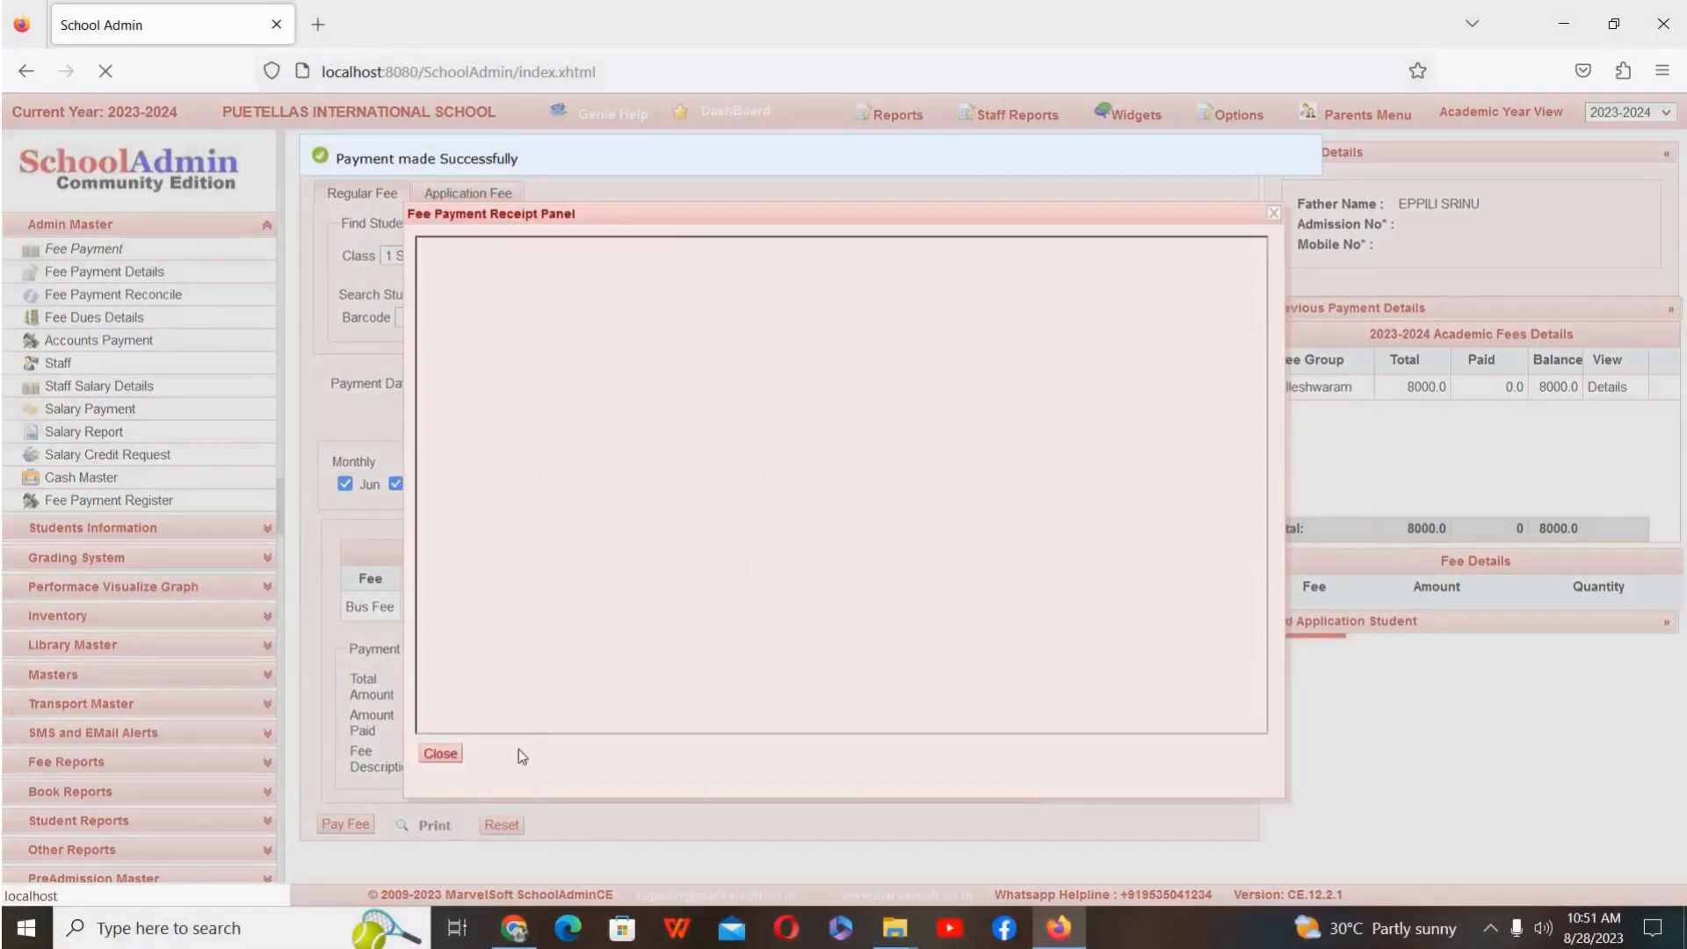
click(442, 755)
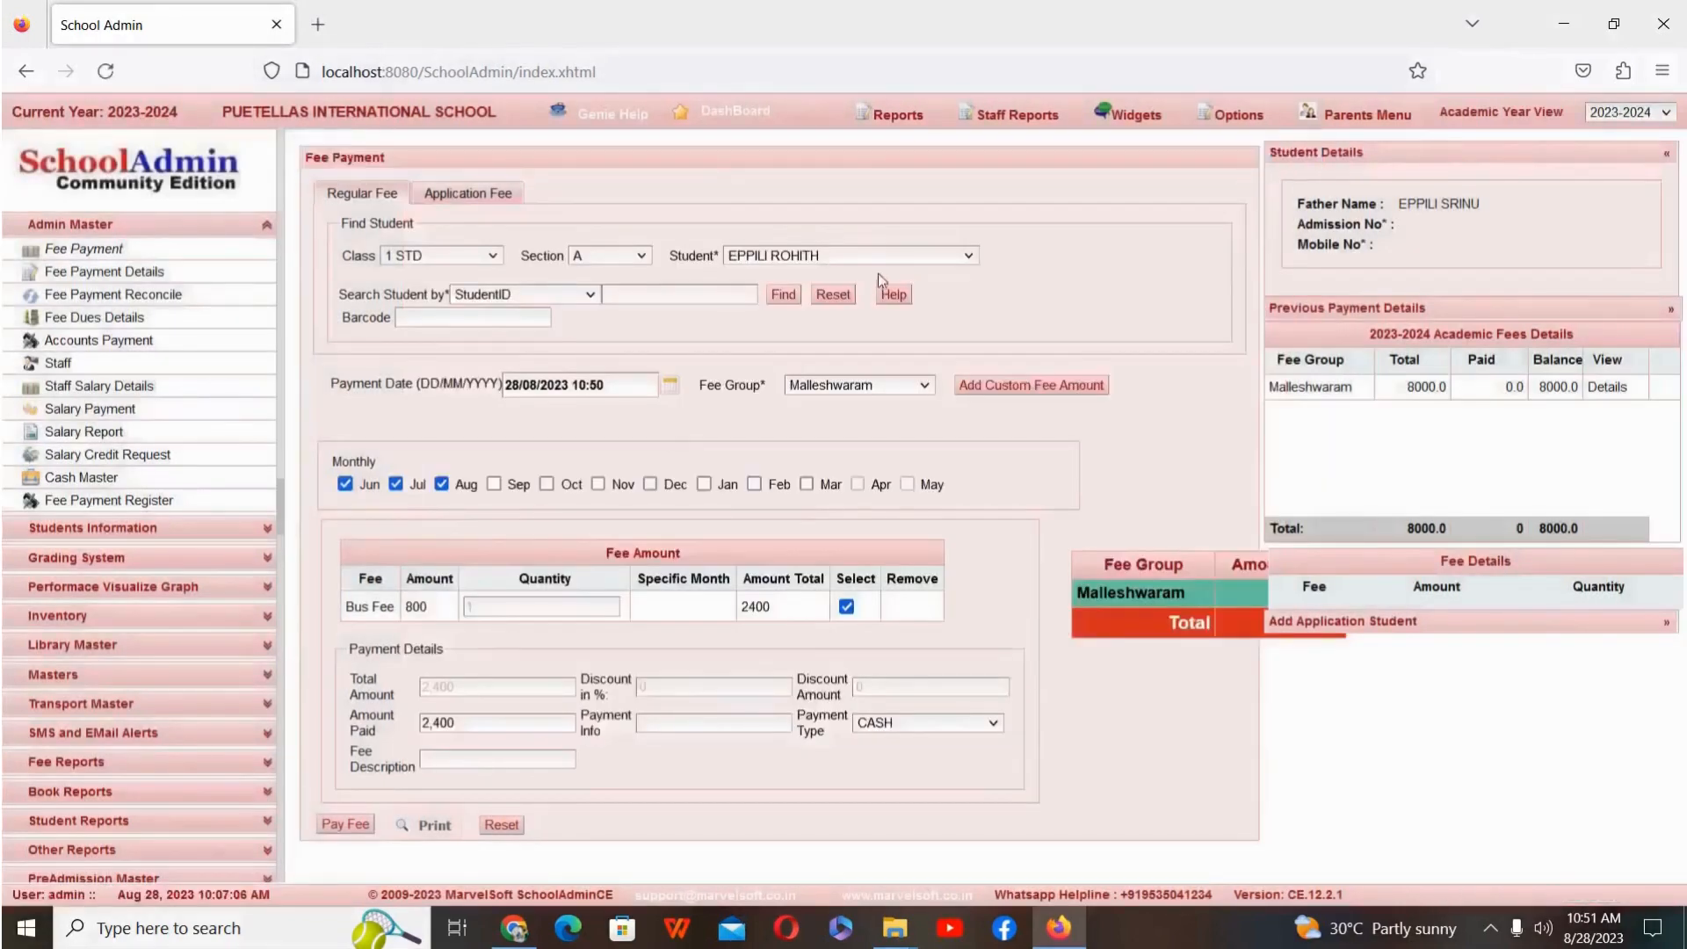
Step: Reset the student search, reload the eighth student of class 1 STD, section A, and choose the Malleshwaram fee group
click(835, 296)
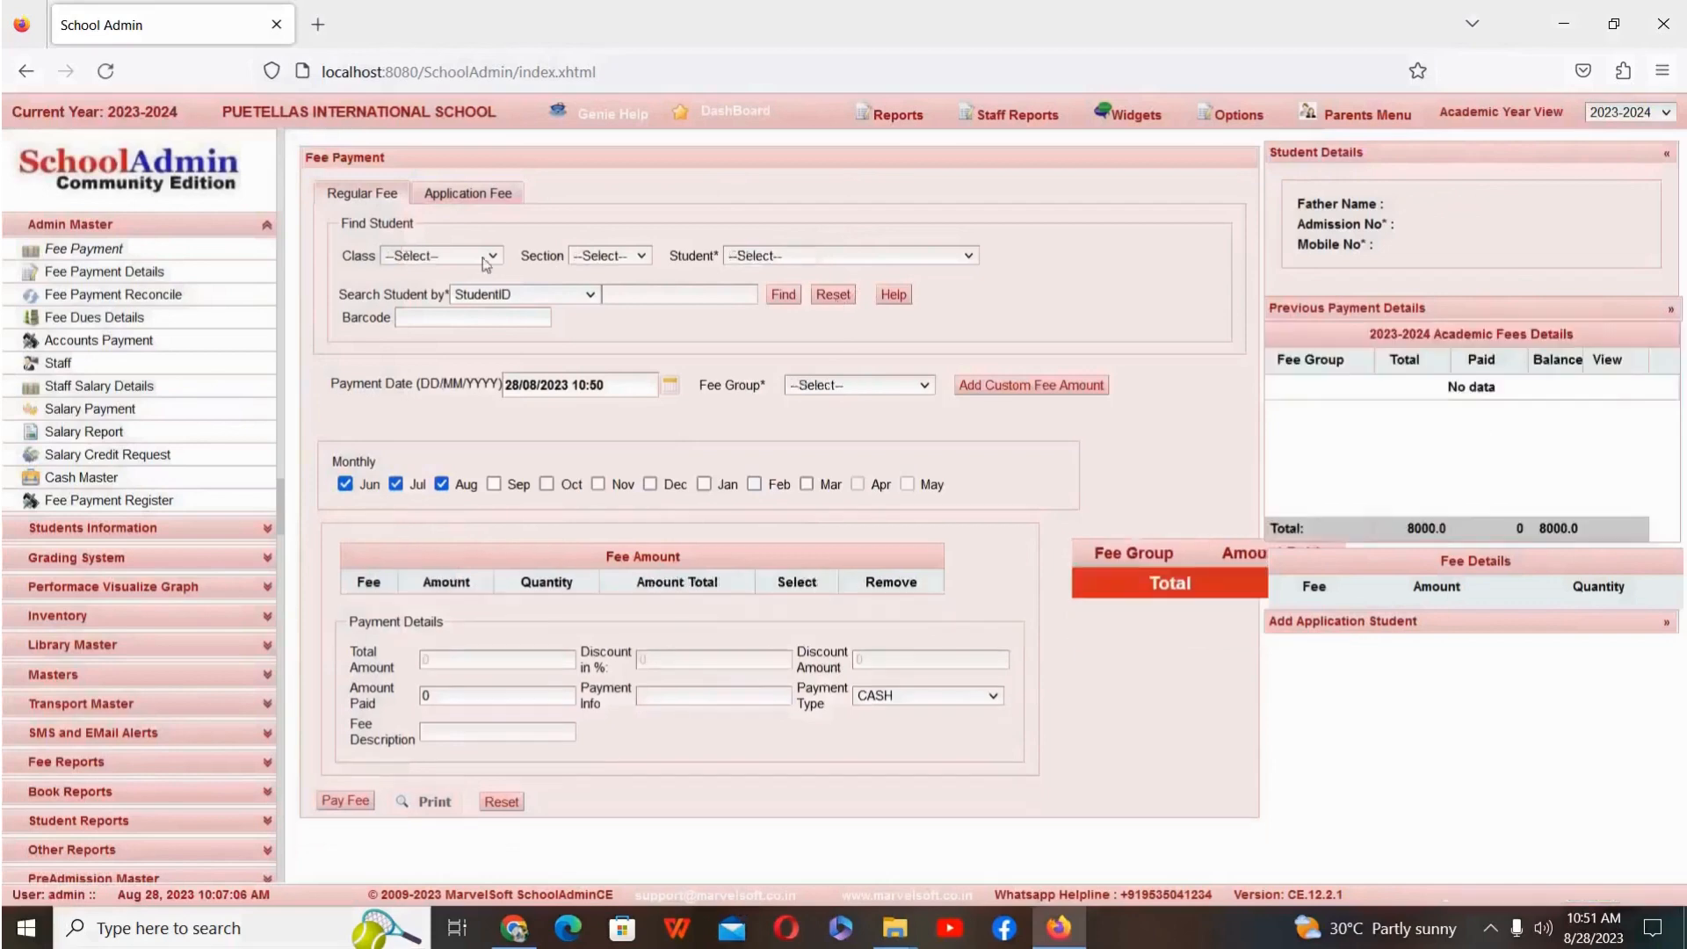
click(482, 255)
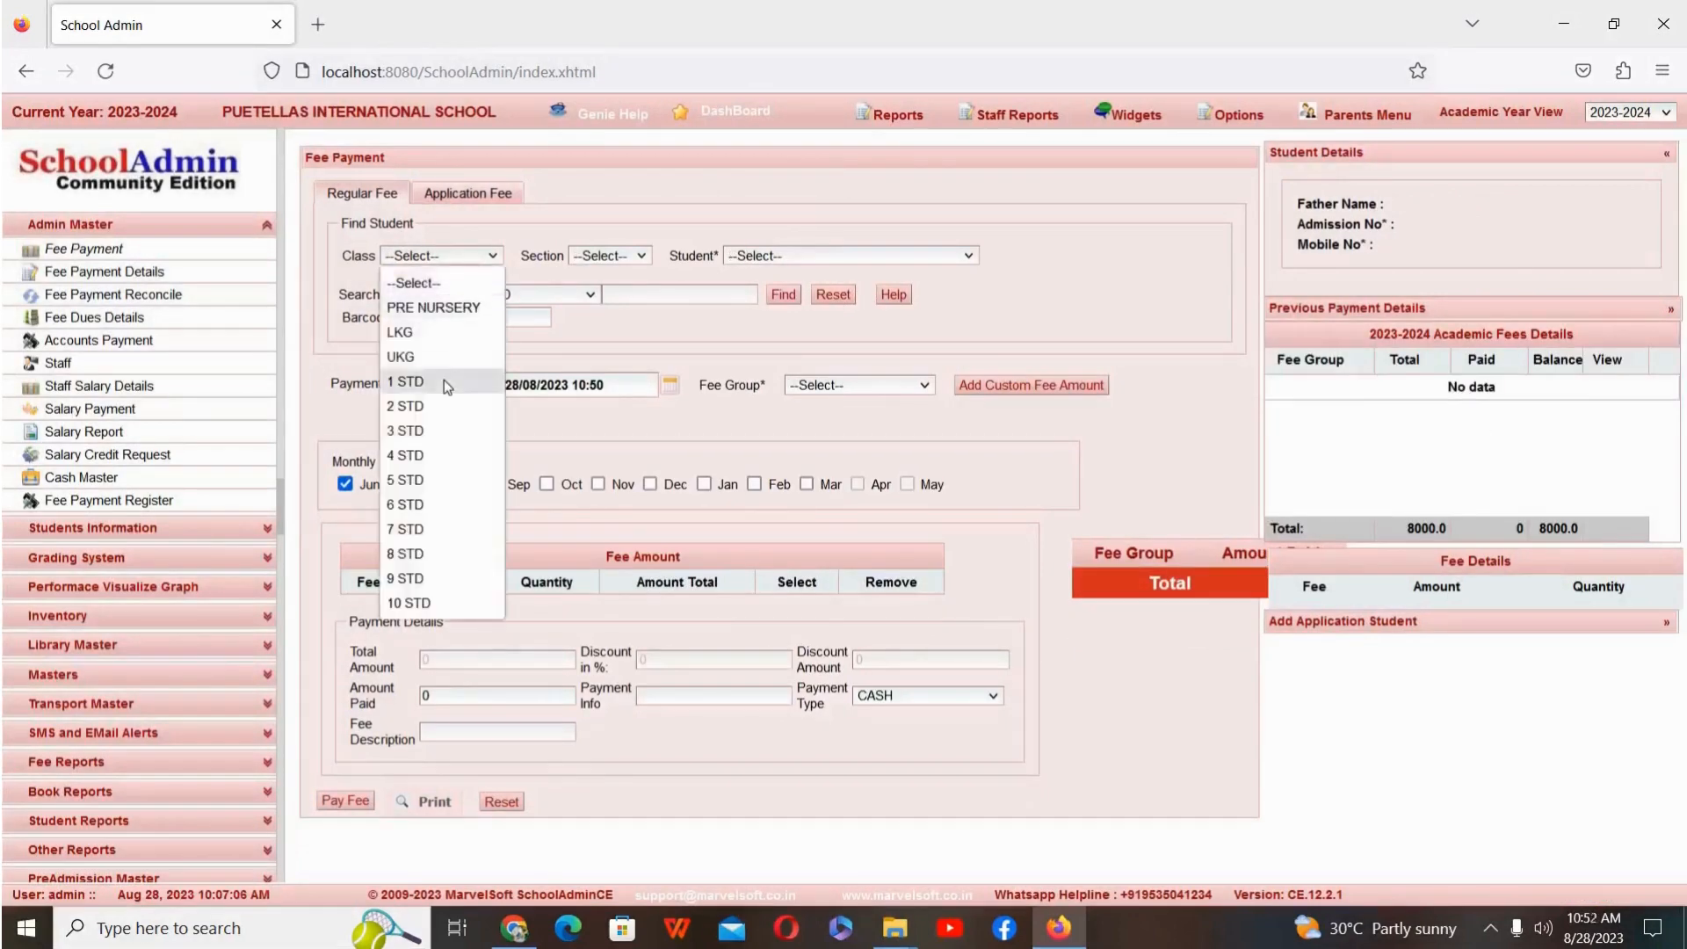
click(444, 380)
click(625, 258)
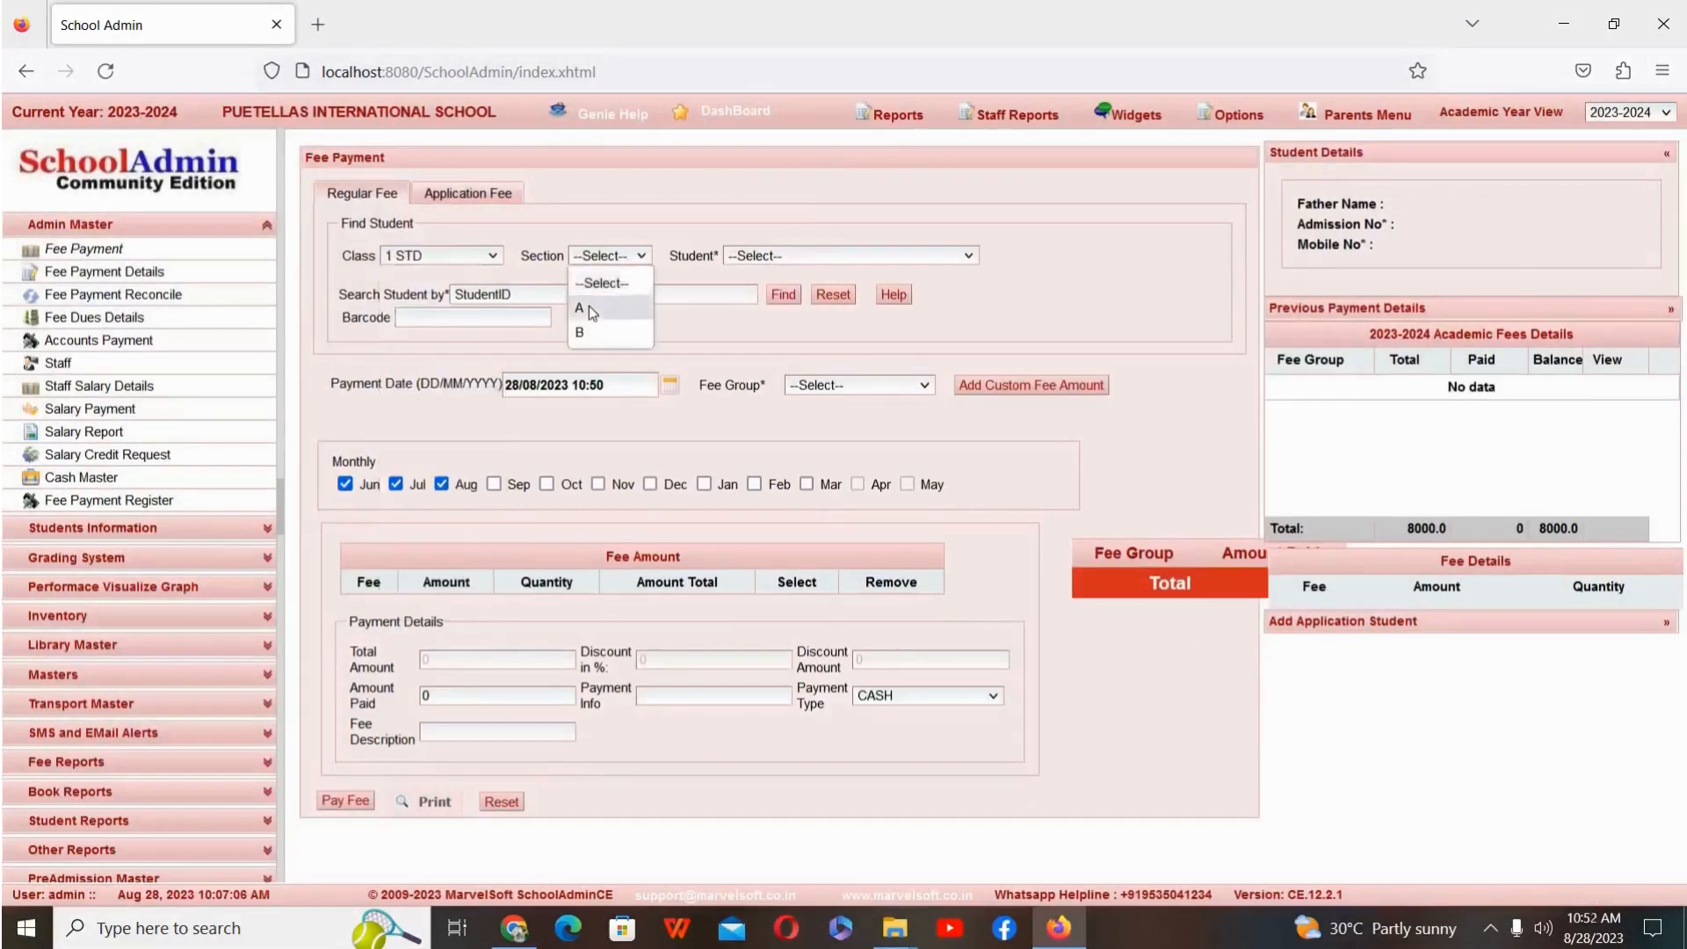
click(589, 306)
click(858, 256)
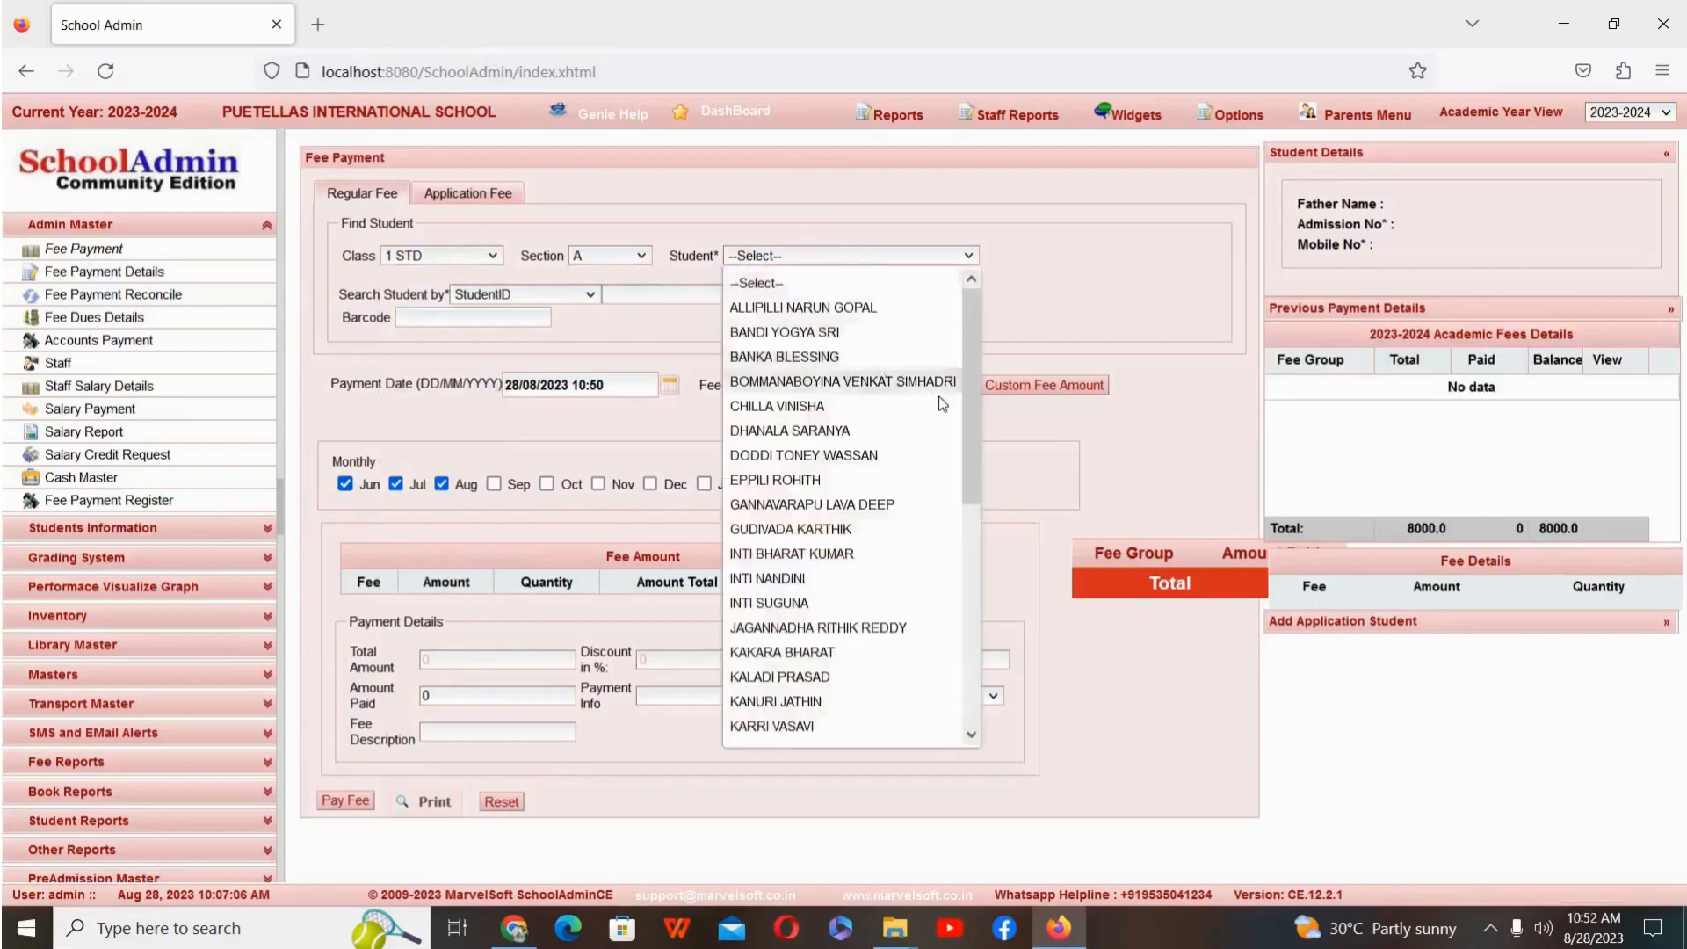
click(894, 483)
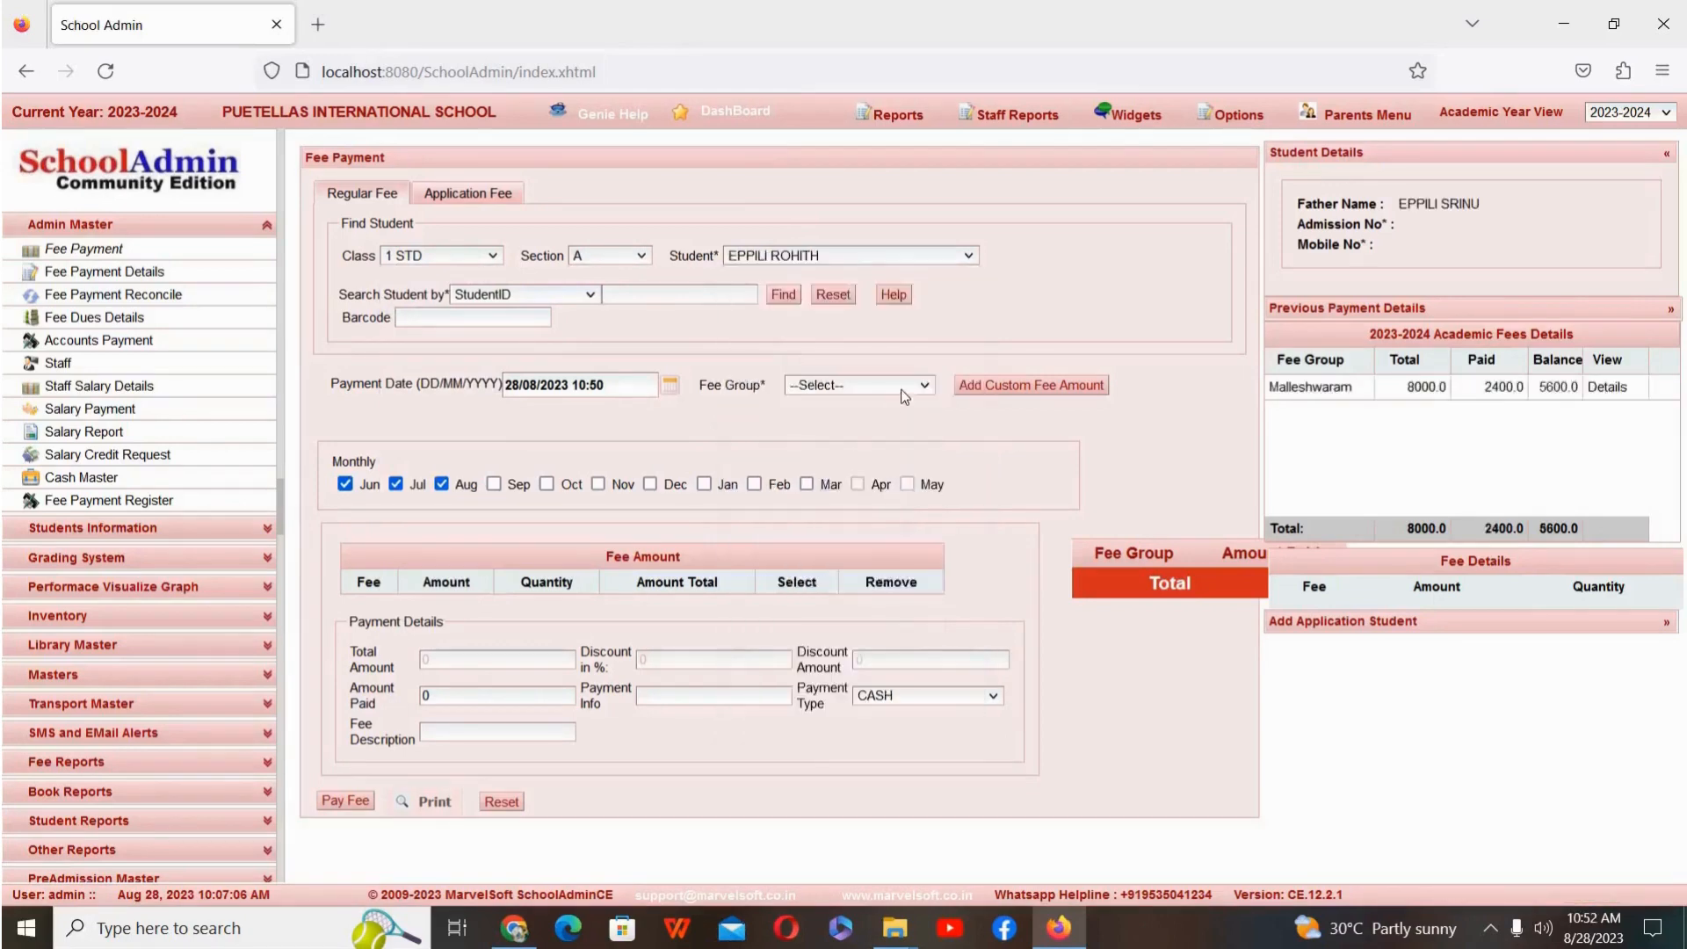
click(905, 389)
click(881, 439)
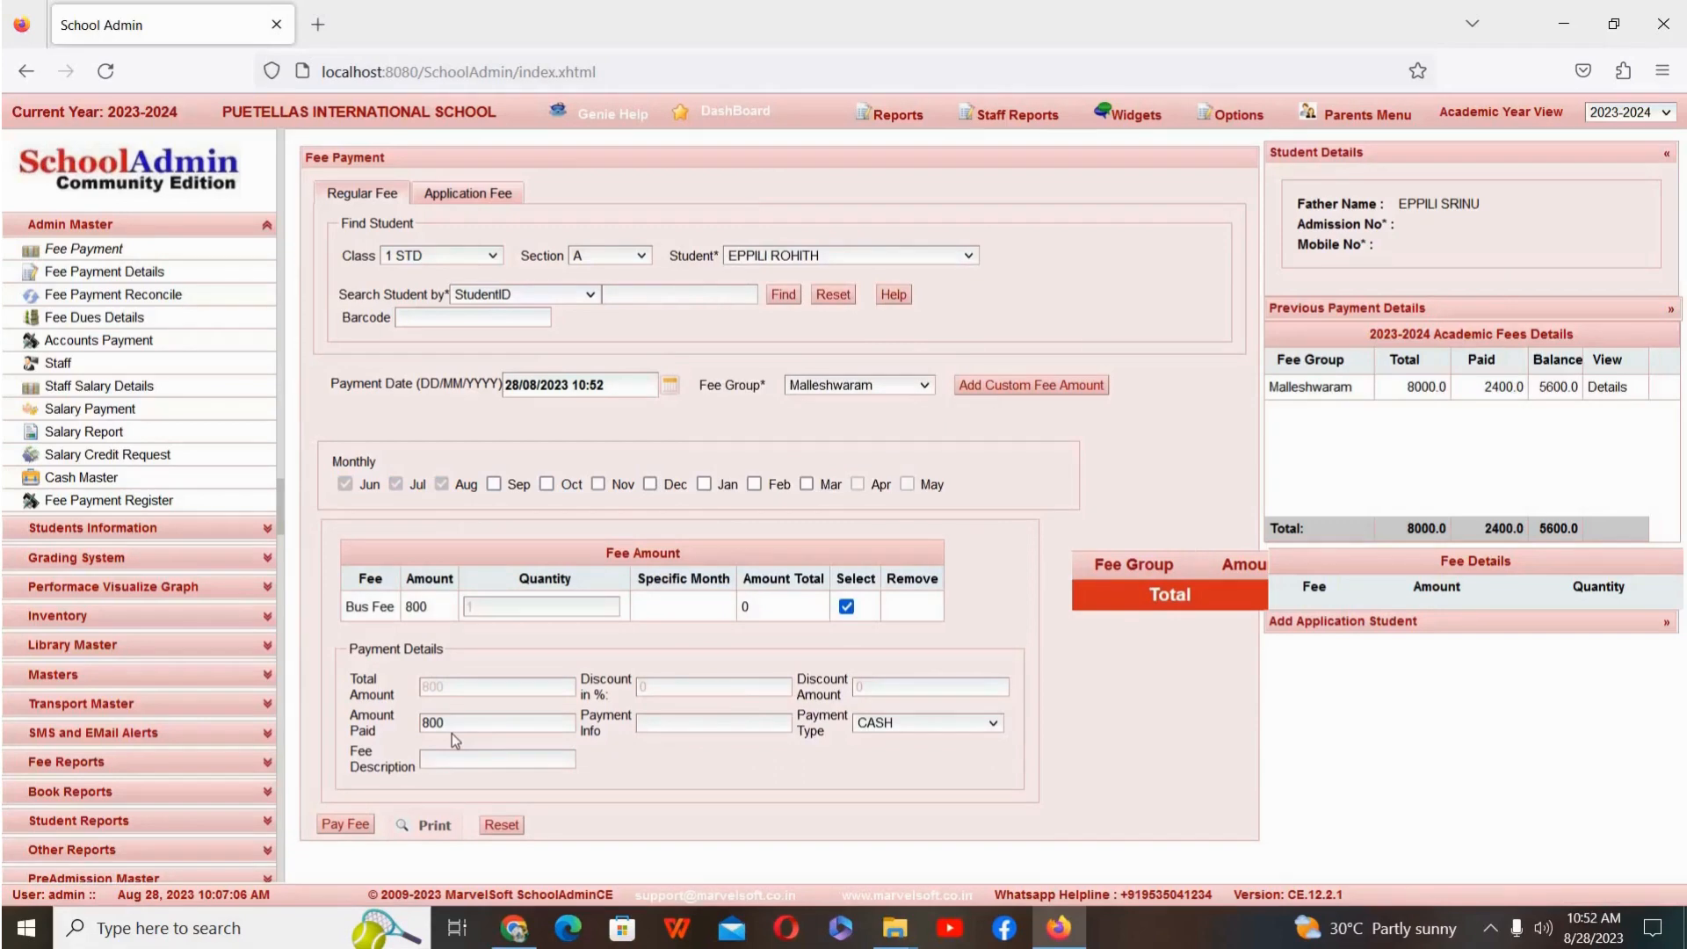
Step: Open the student's printable fee receipt, check the paid Bus Fee months and amounts, and close the receipt
click(429, 826)
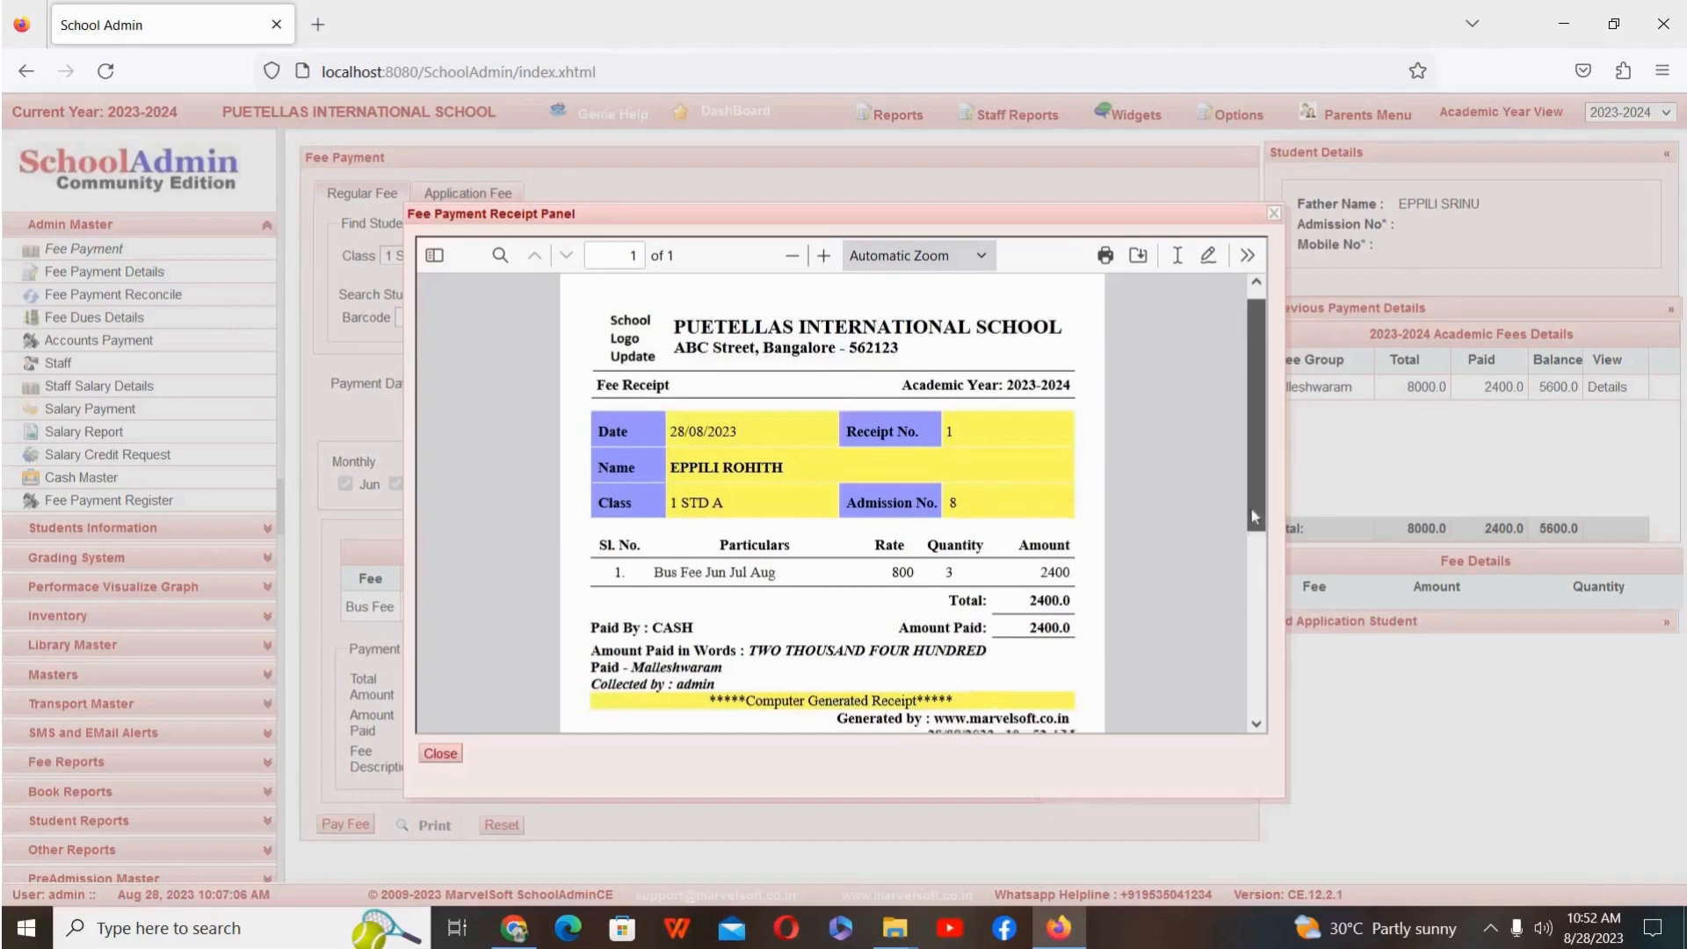
drag(1256, 436, 1230, 401)
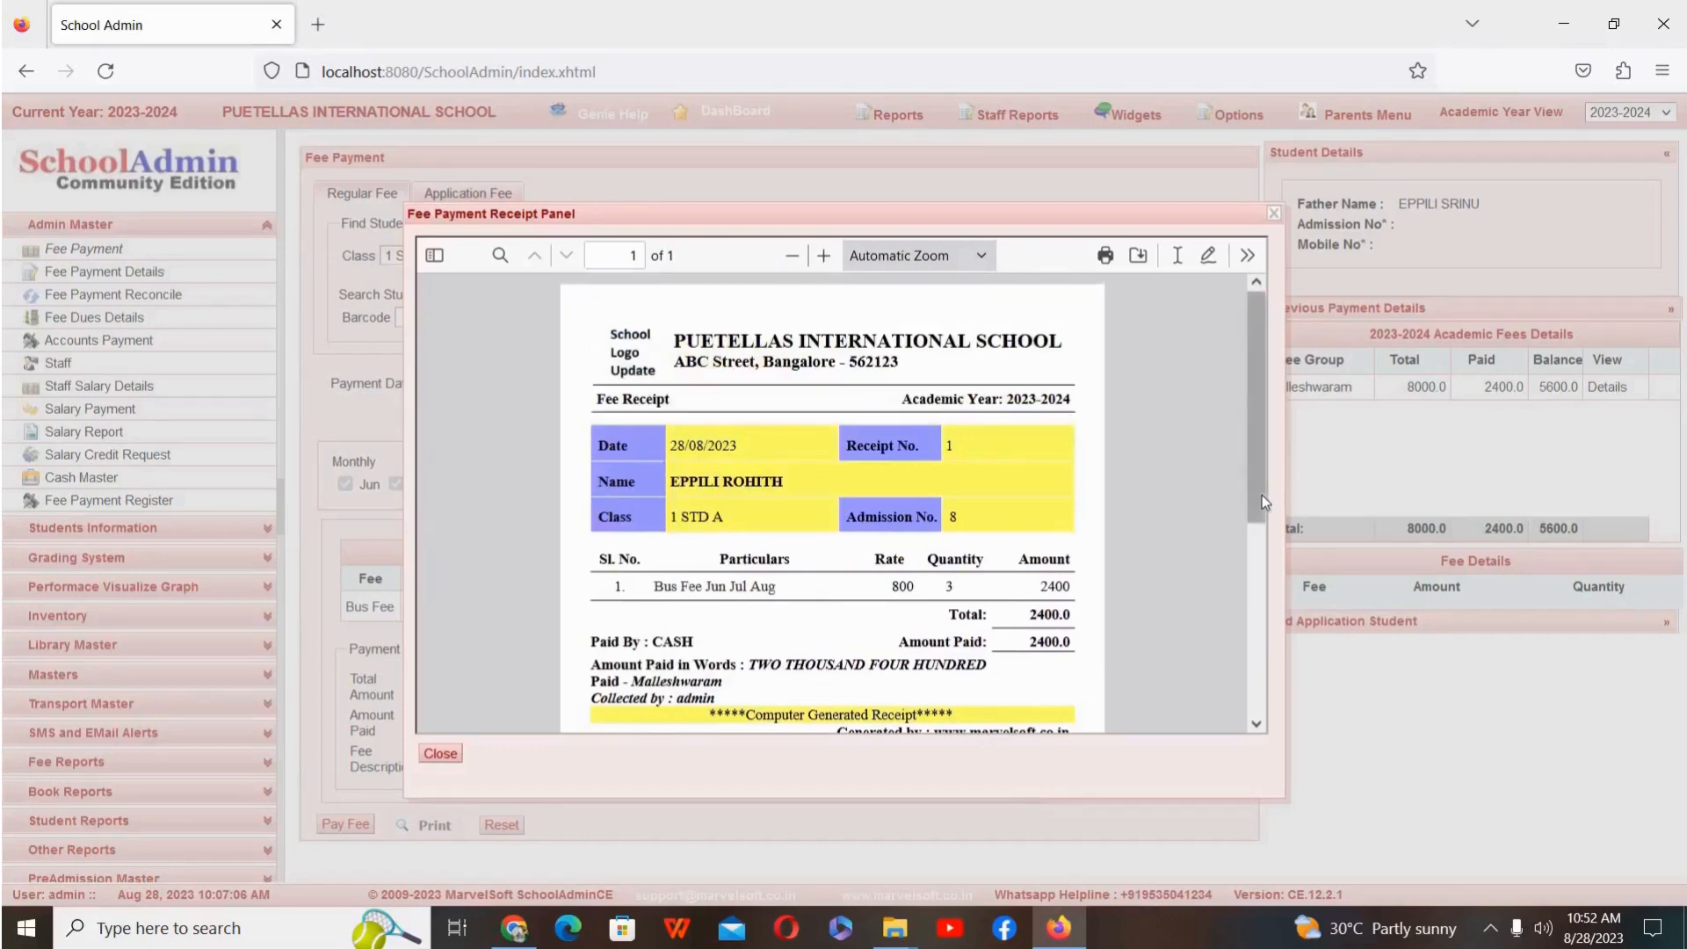
drag(1258, 497, 1279, 409)
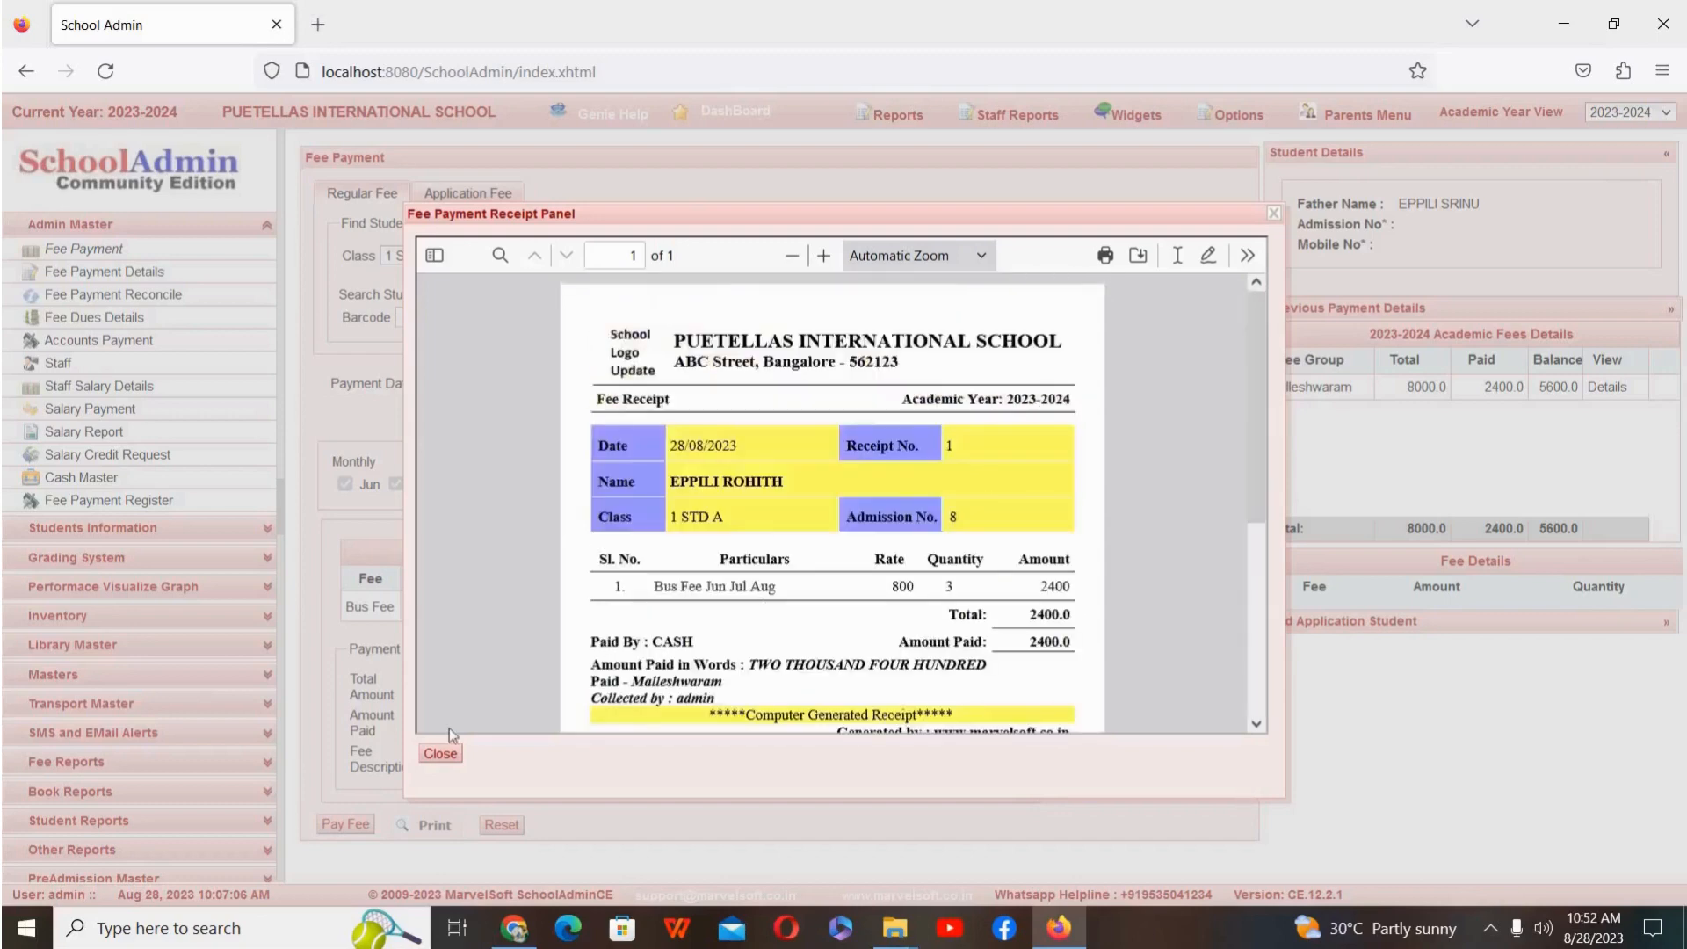
click(440, 754)
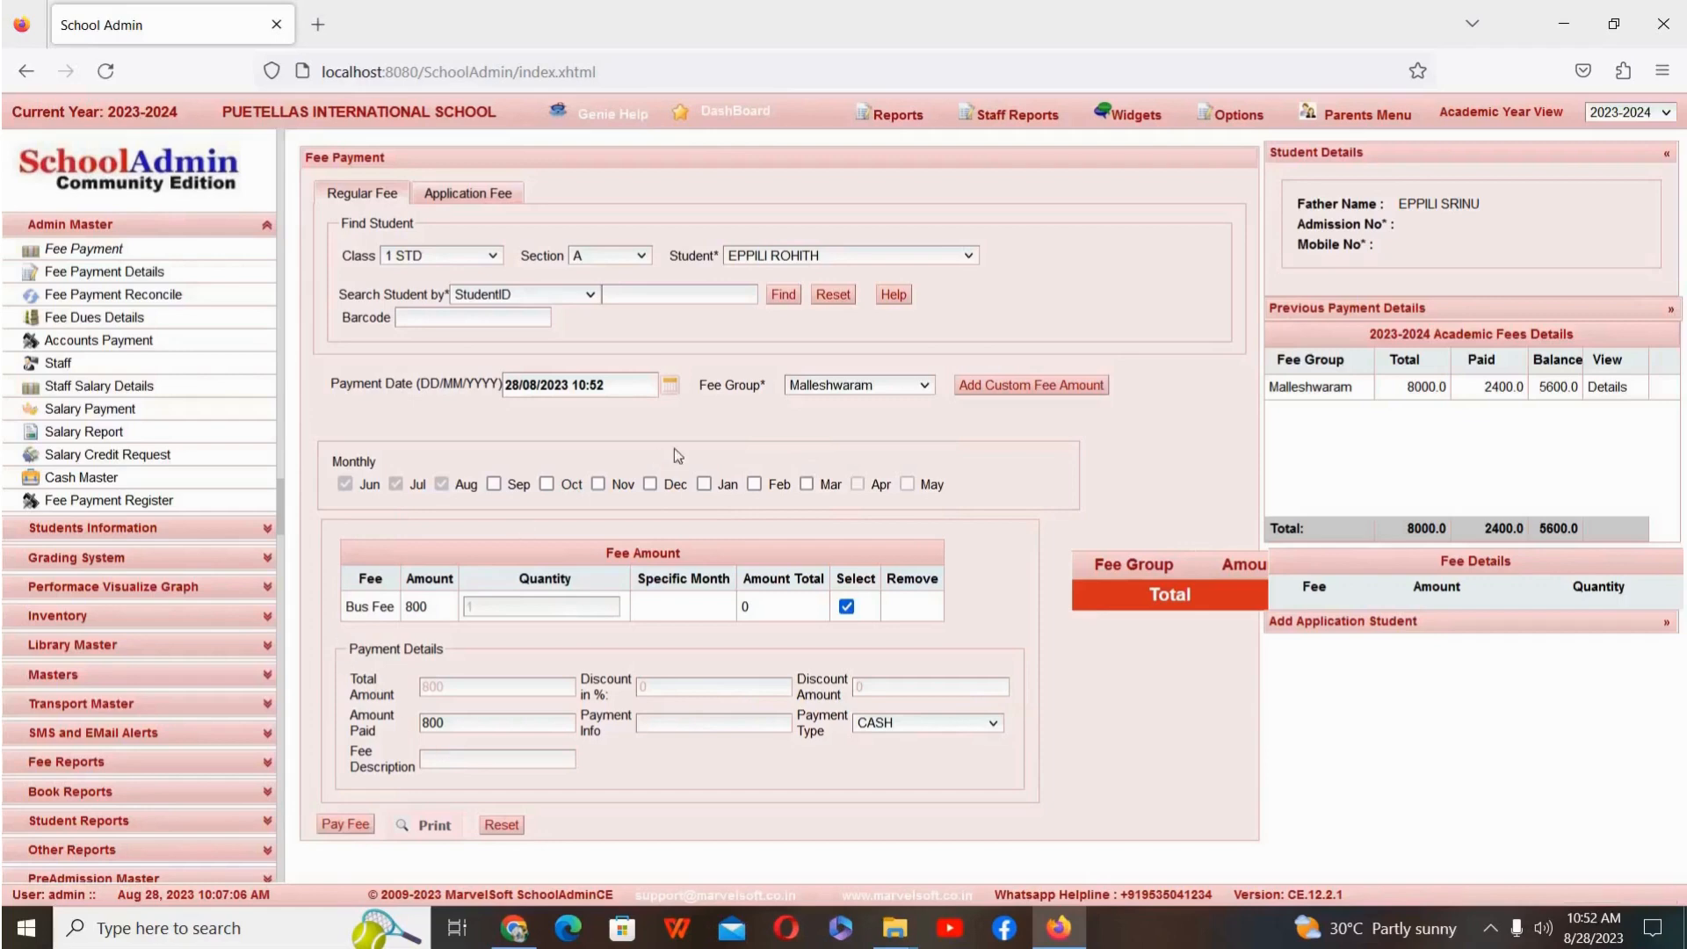
Step: Tick Sep for the current student, then reset the search and load the twelfth student of class 1 STD, section A
click(494, 484)
click(843, 302)
click(474, 262)
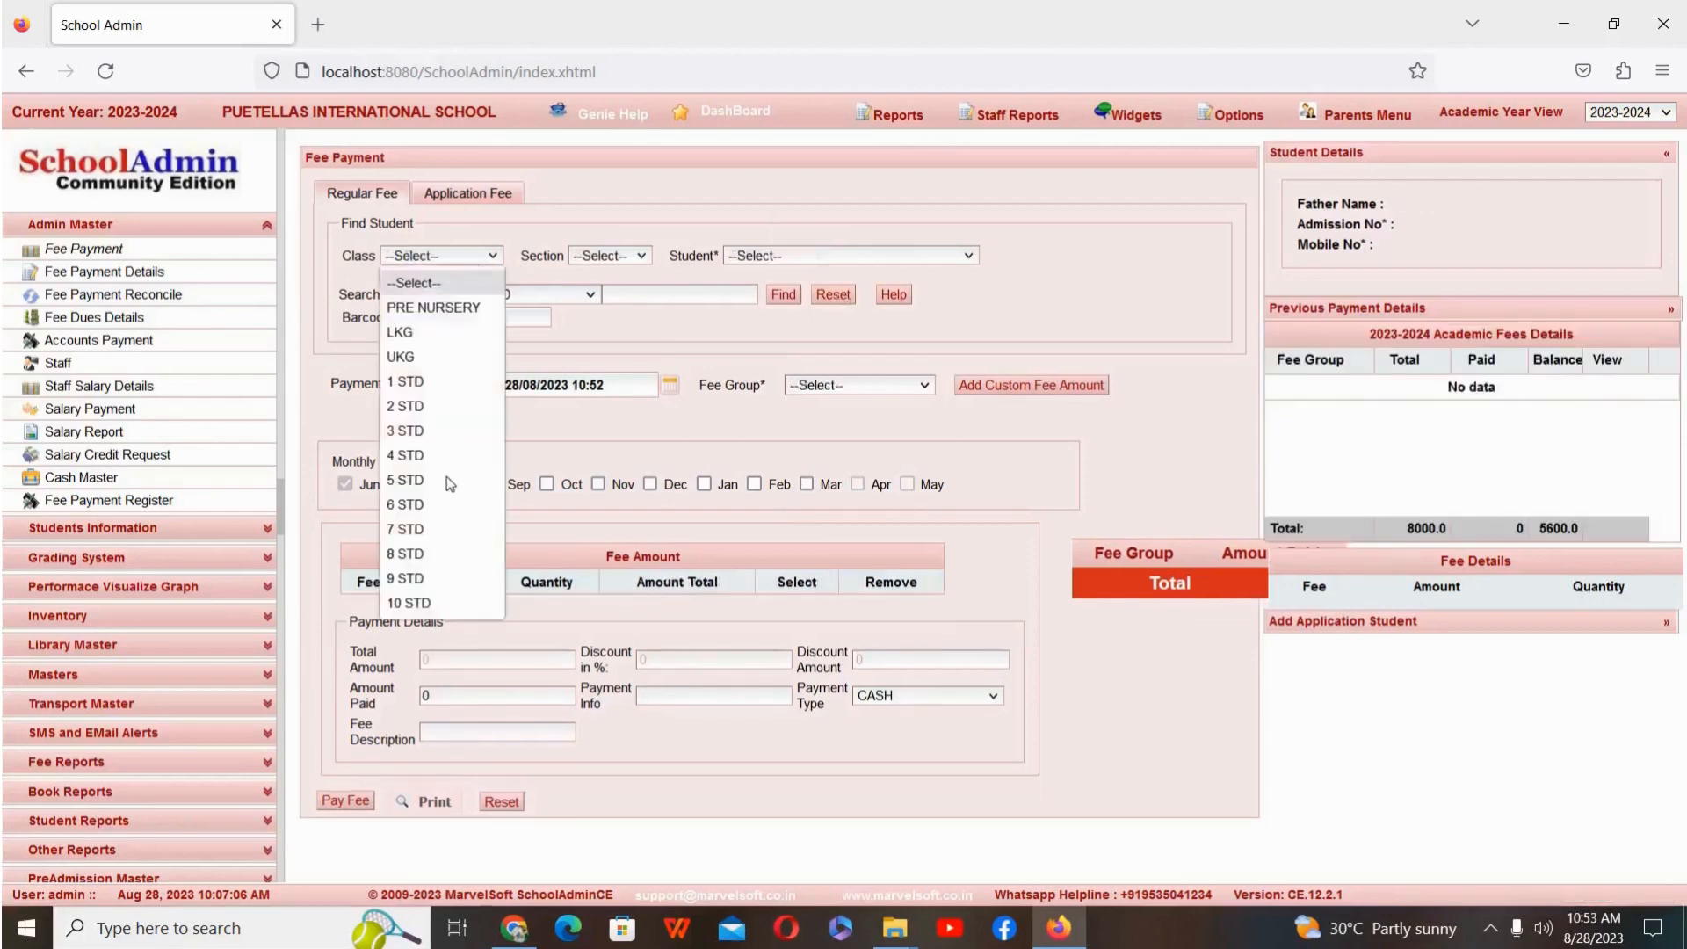
click(450, 384)
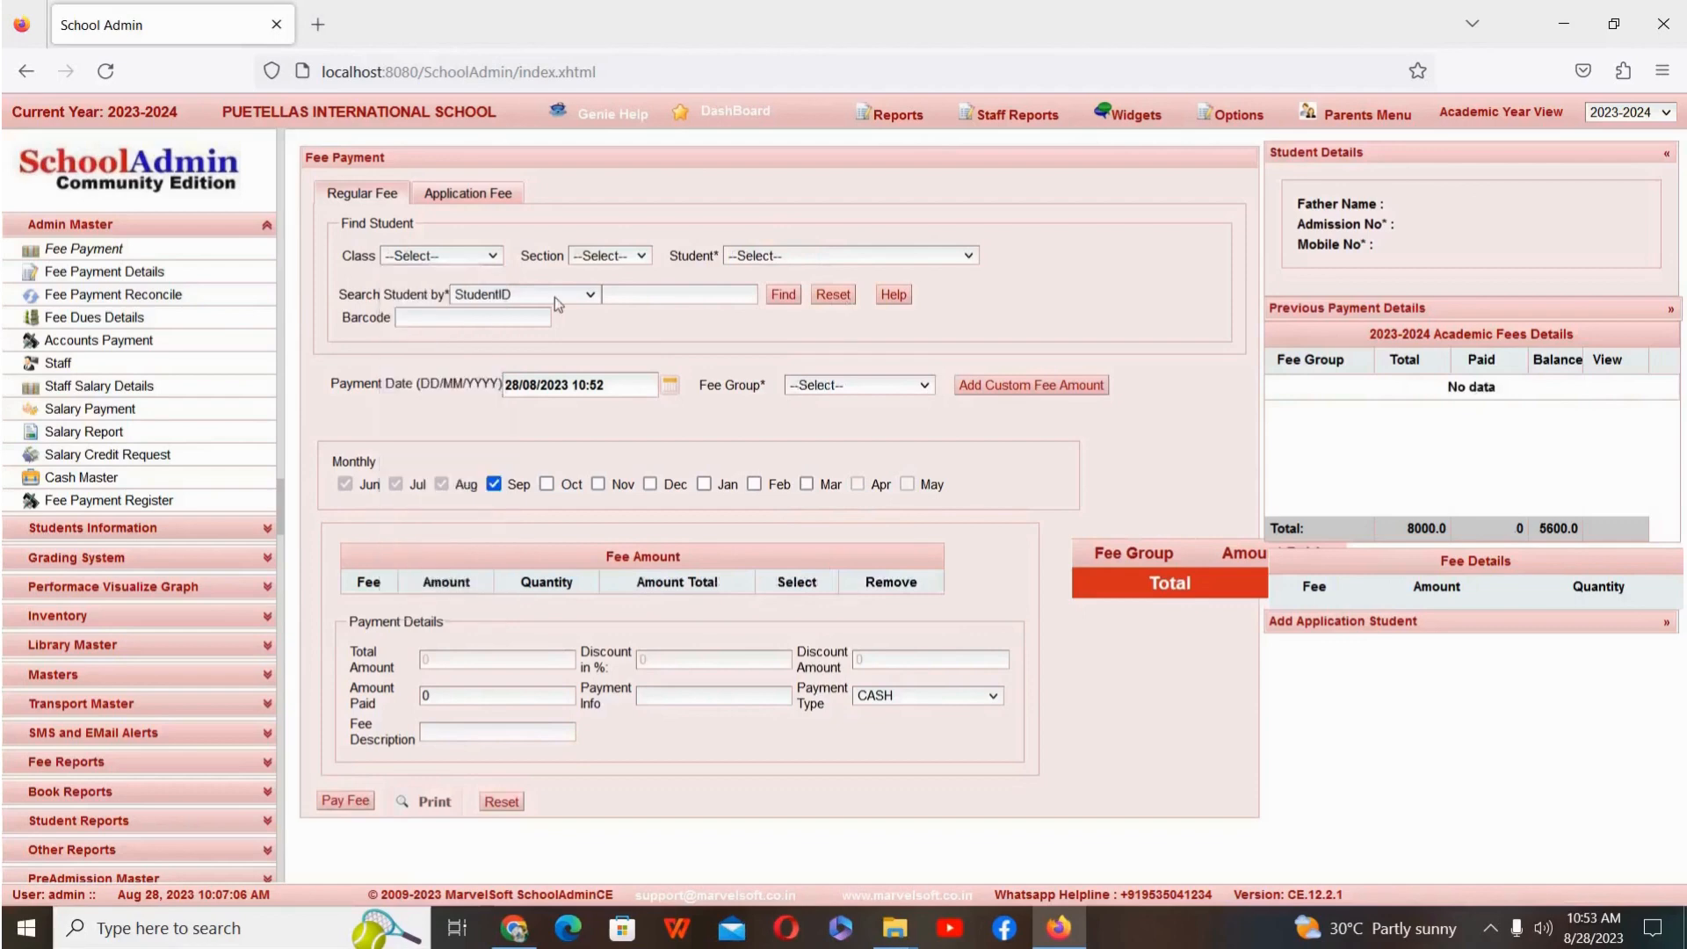
click(623, 260)
click(613, 309)
click(882, 256)
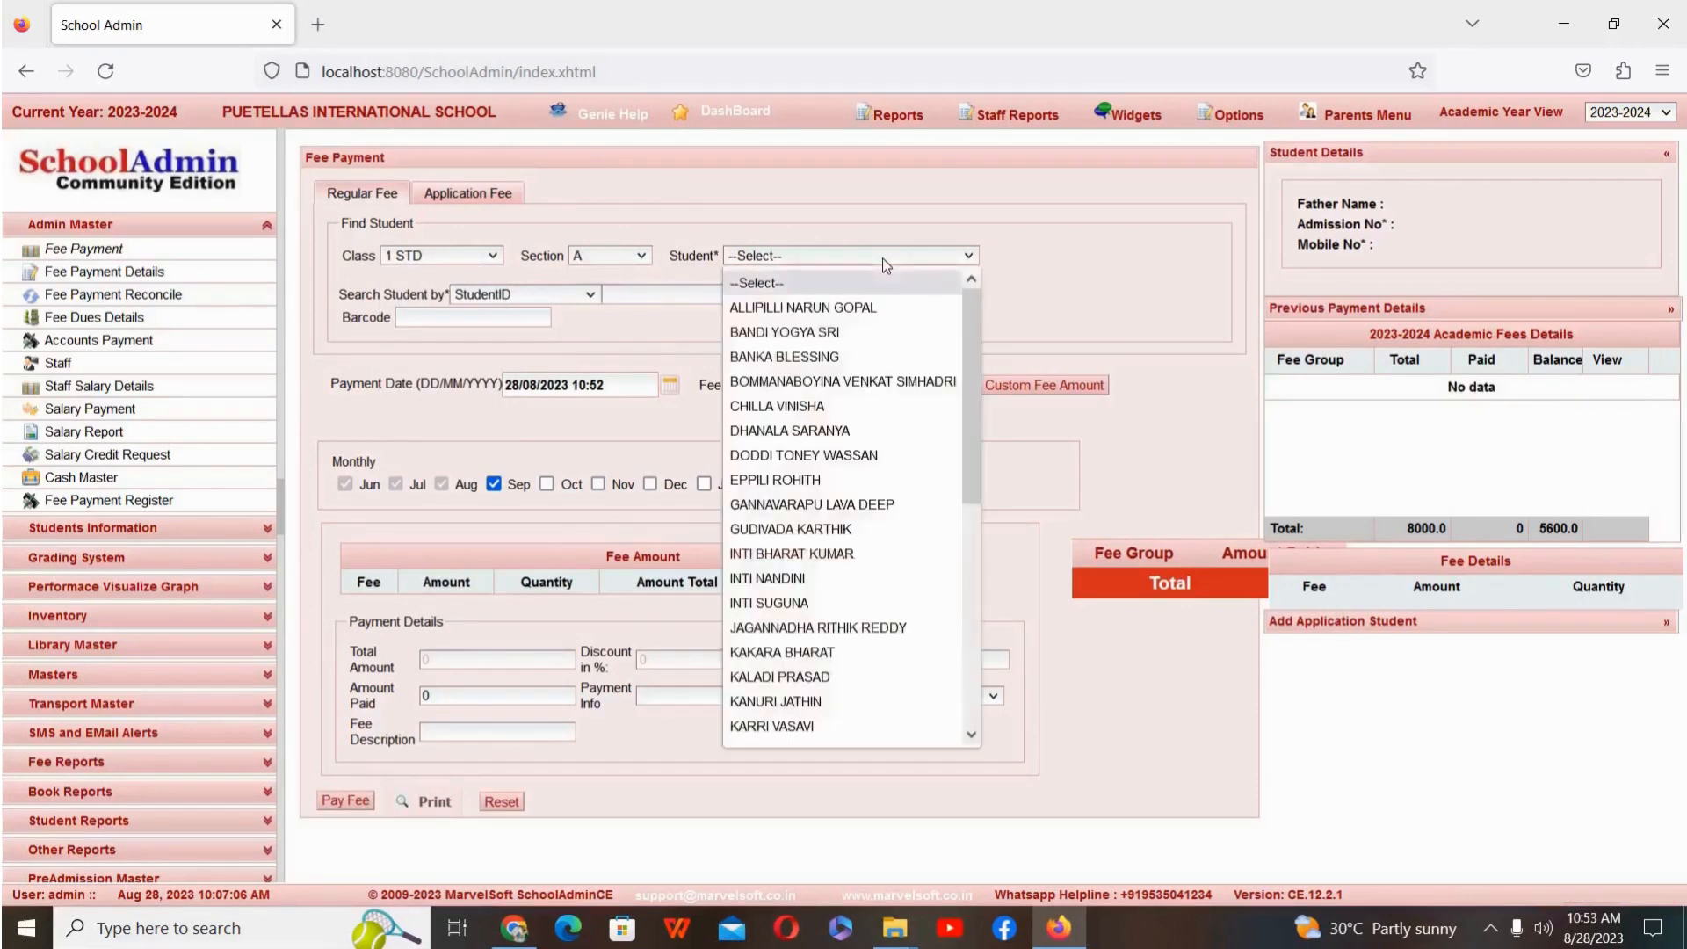
click(859, 579)
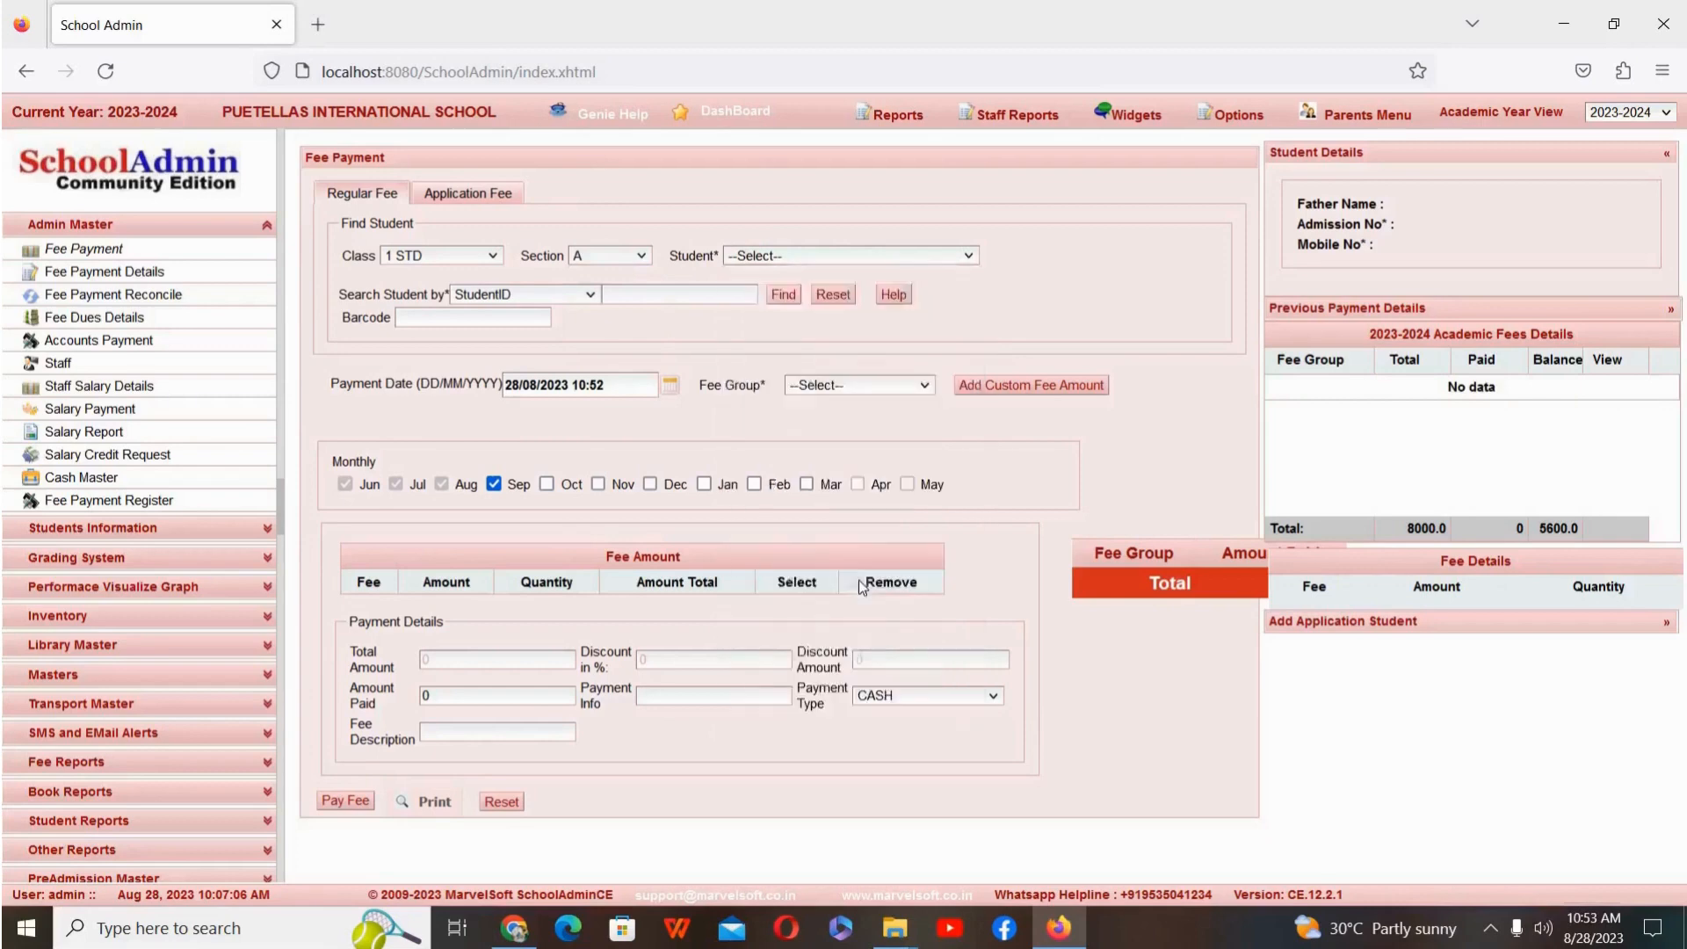
Step: Pay the student's Rajajinagar Bus Fee for all months from Jun to Mar in cash and reset the student search
click(904, 384)
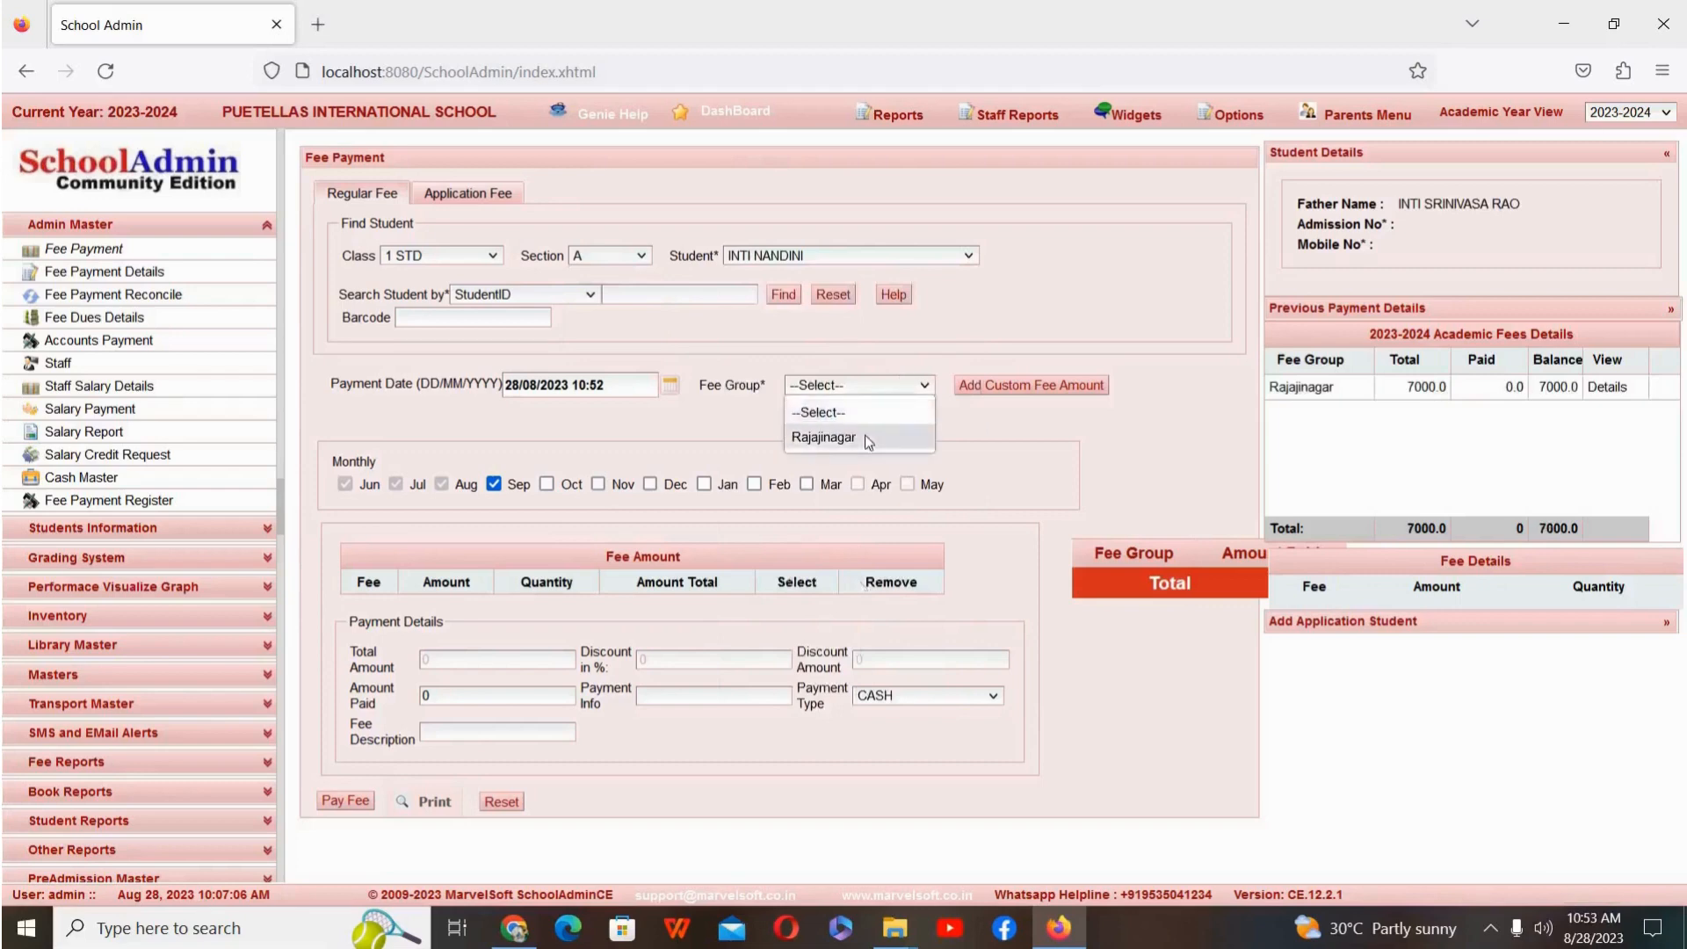
click(868, 440)
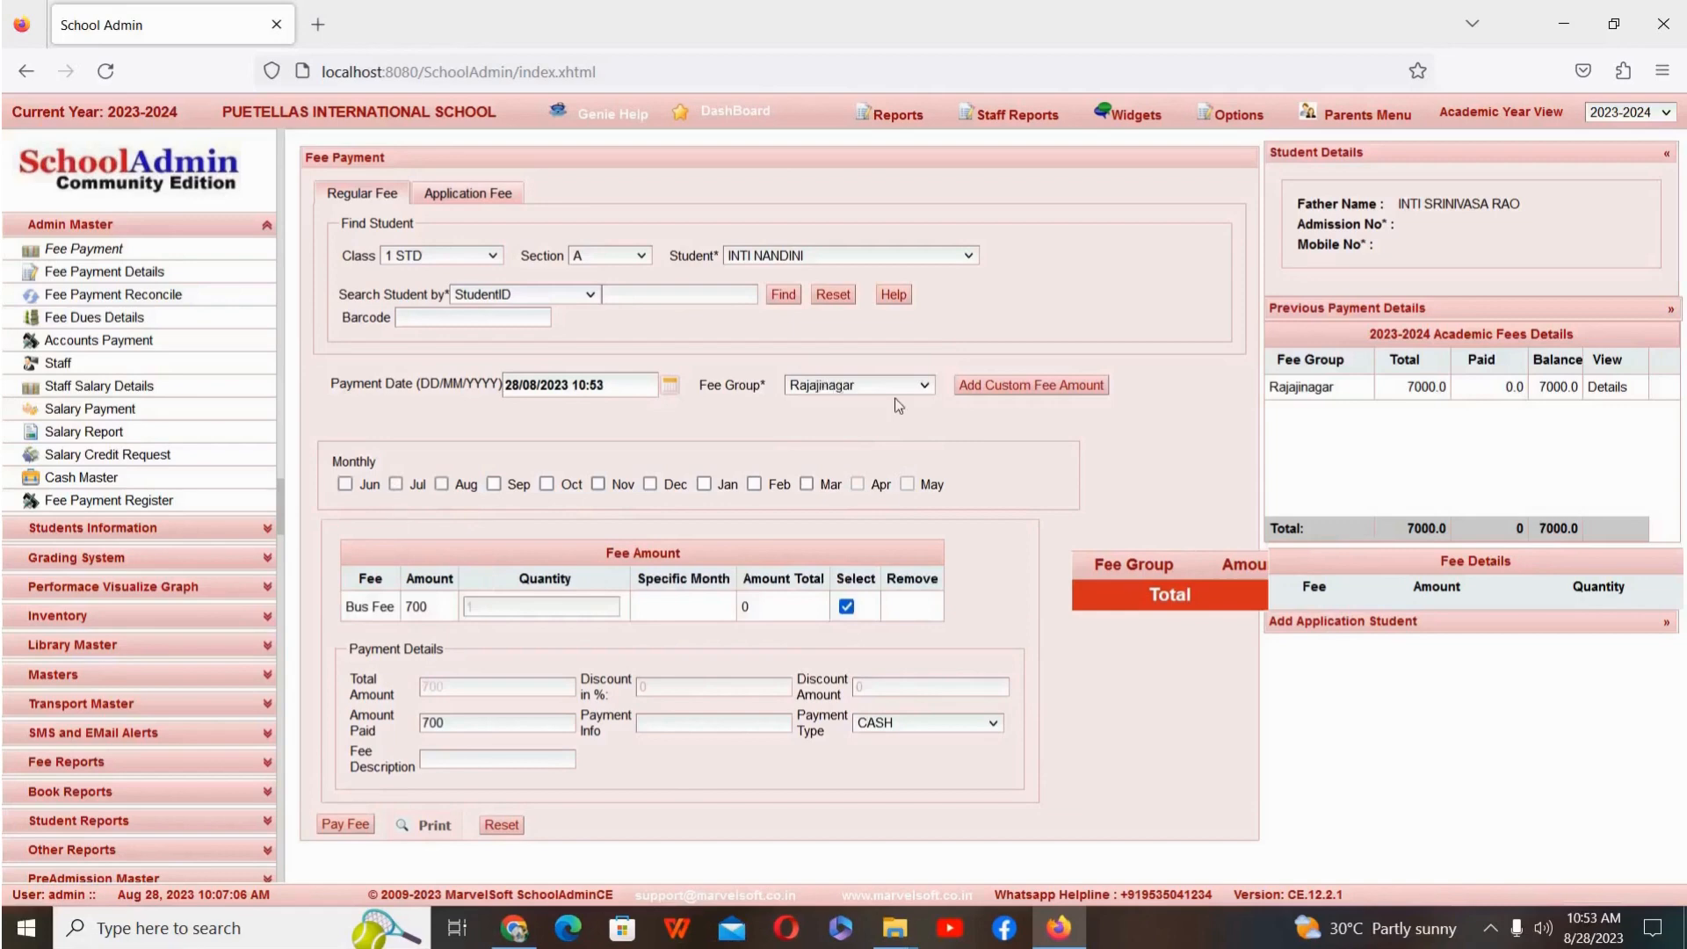
click(345, 486)
click(396, 484)
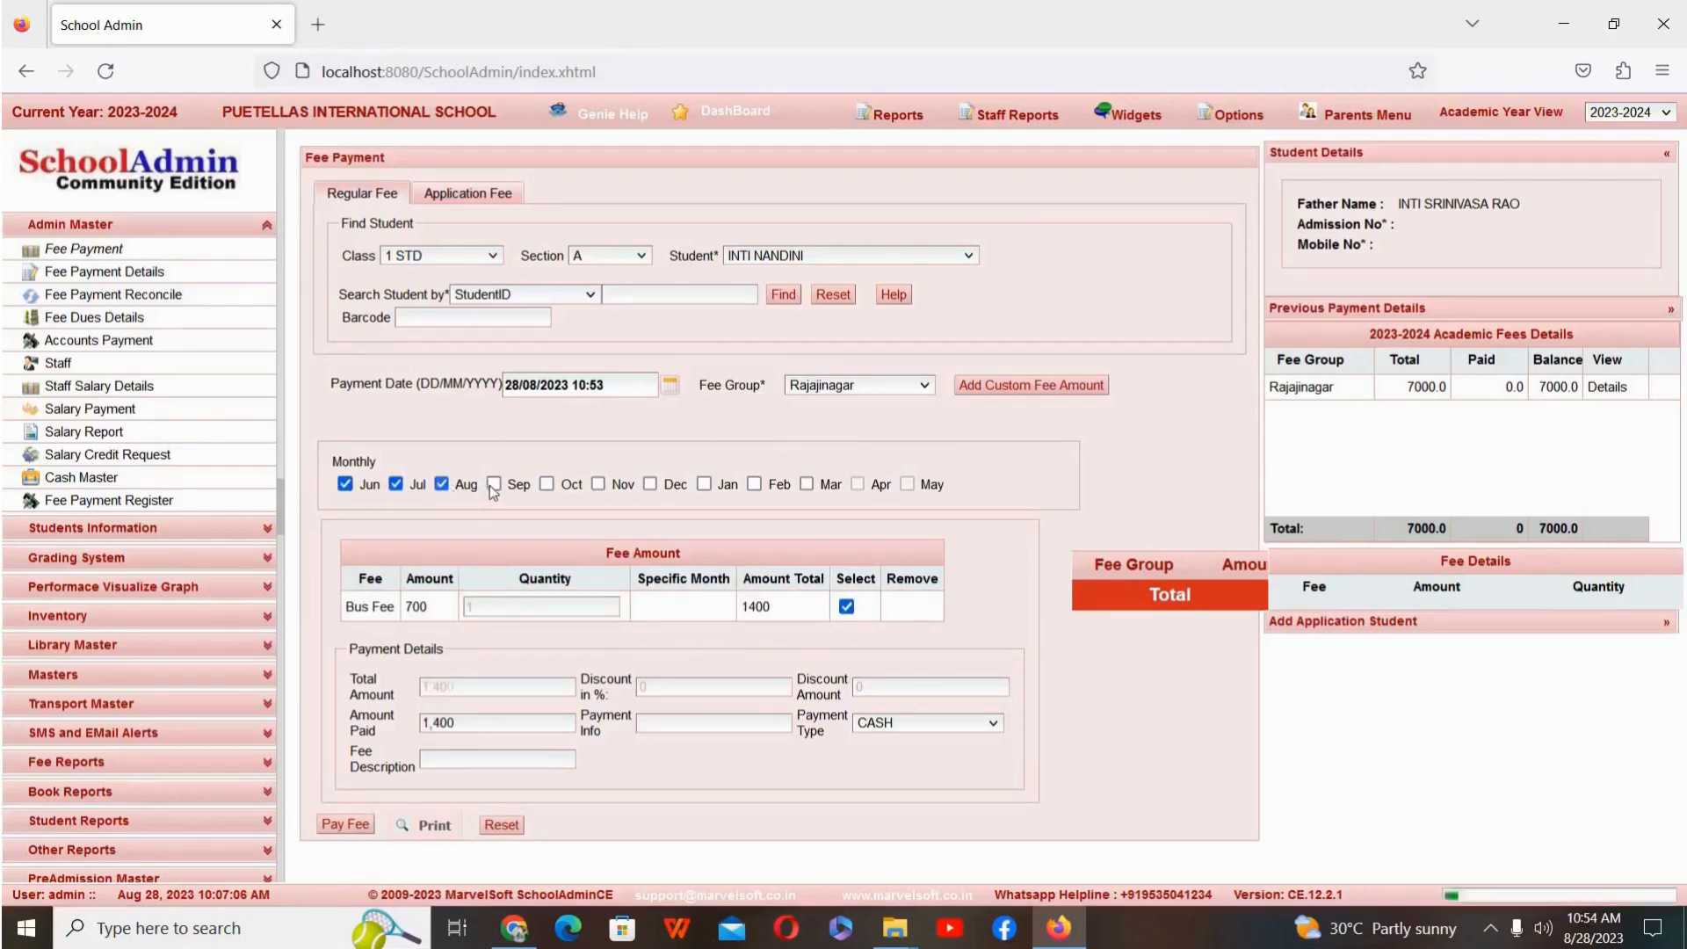
click(494, 484)
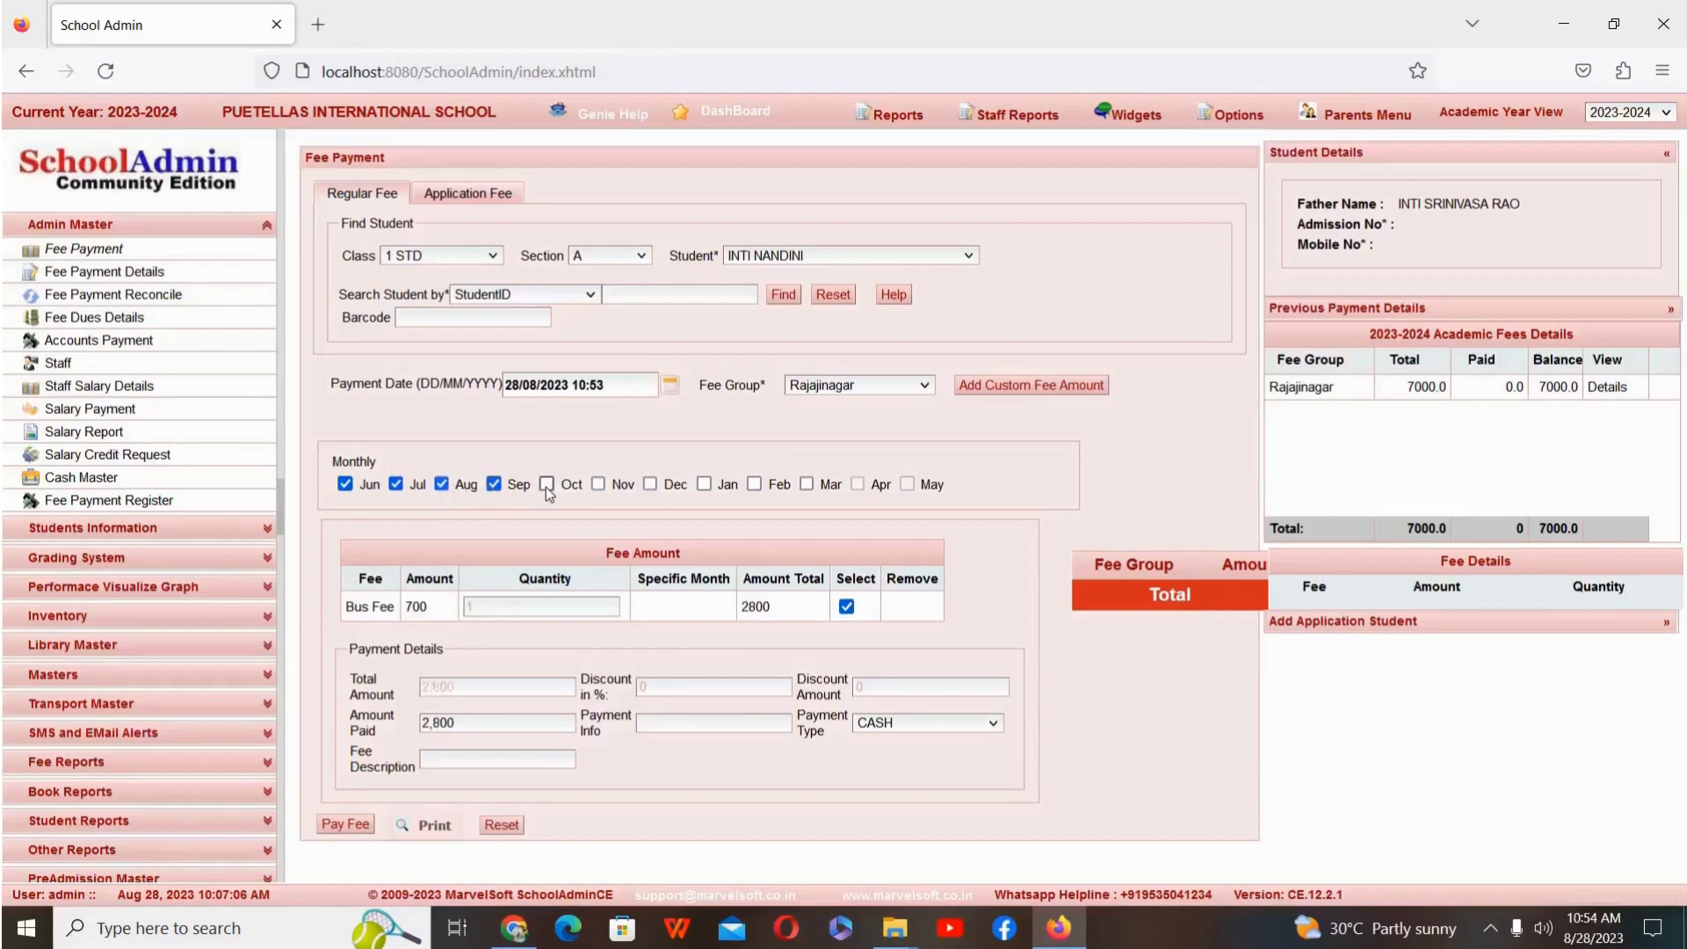
click(546, 485)
click(599, 485)
click(650, 485)
click(753, 484)
click(806, 484)
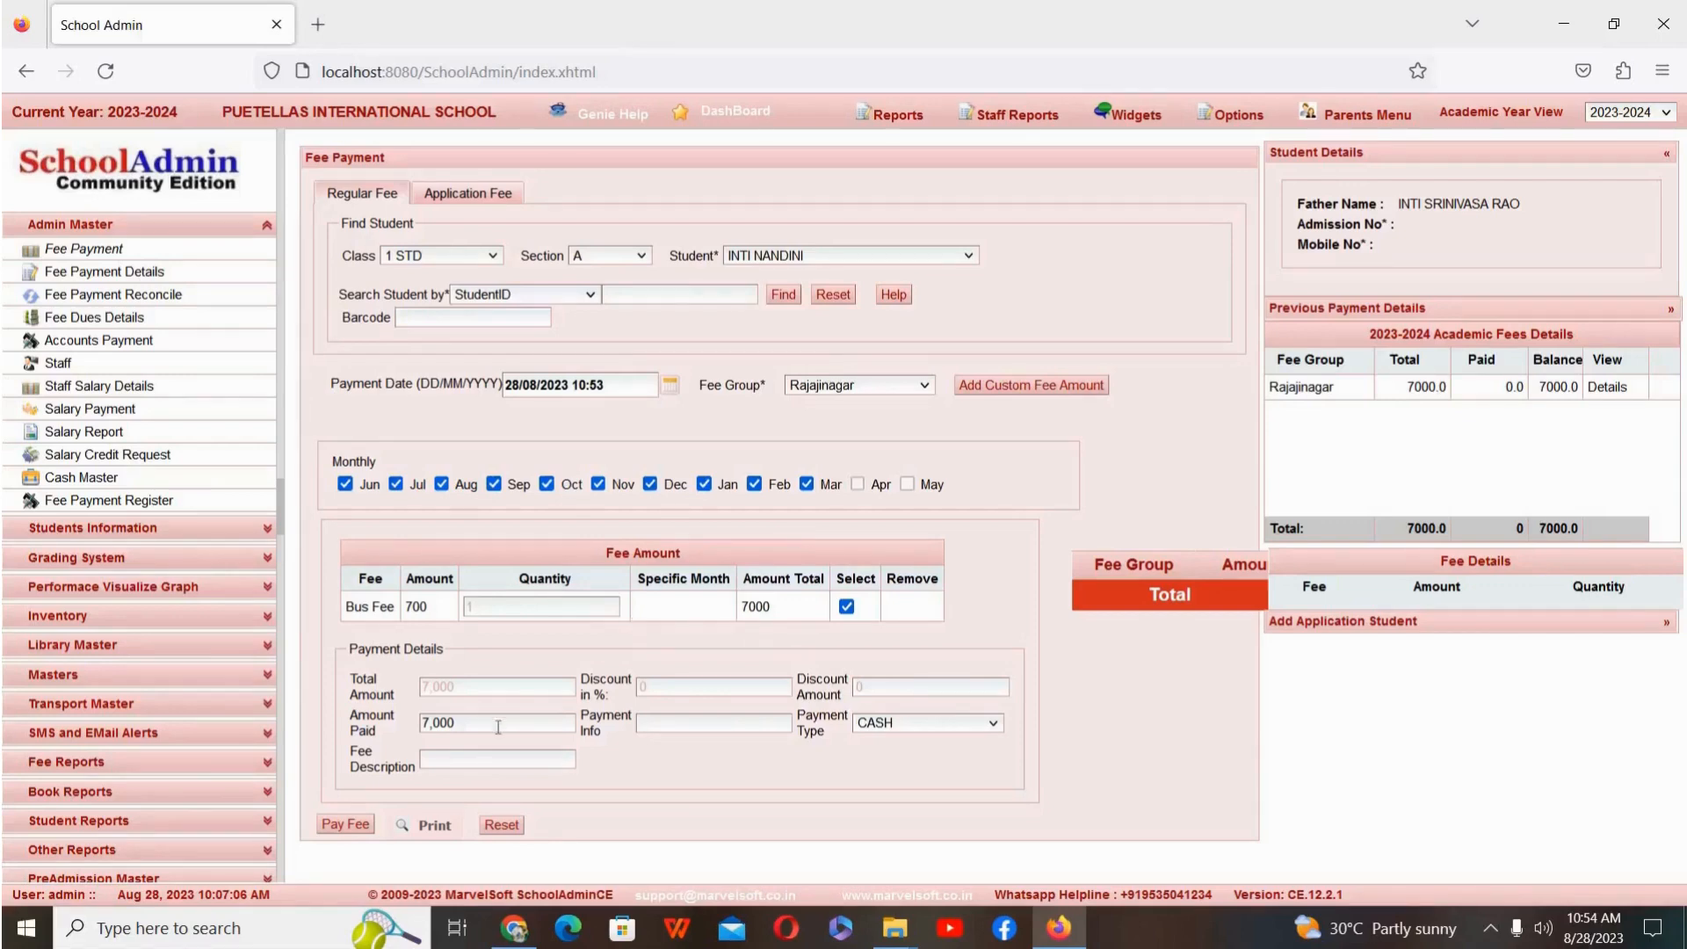
click(360, 824)
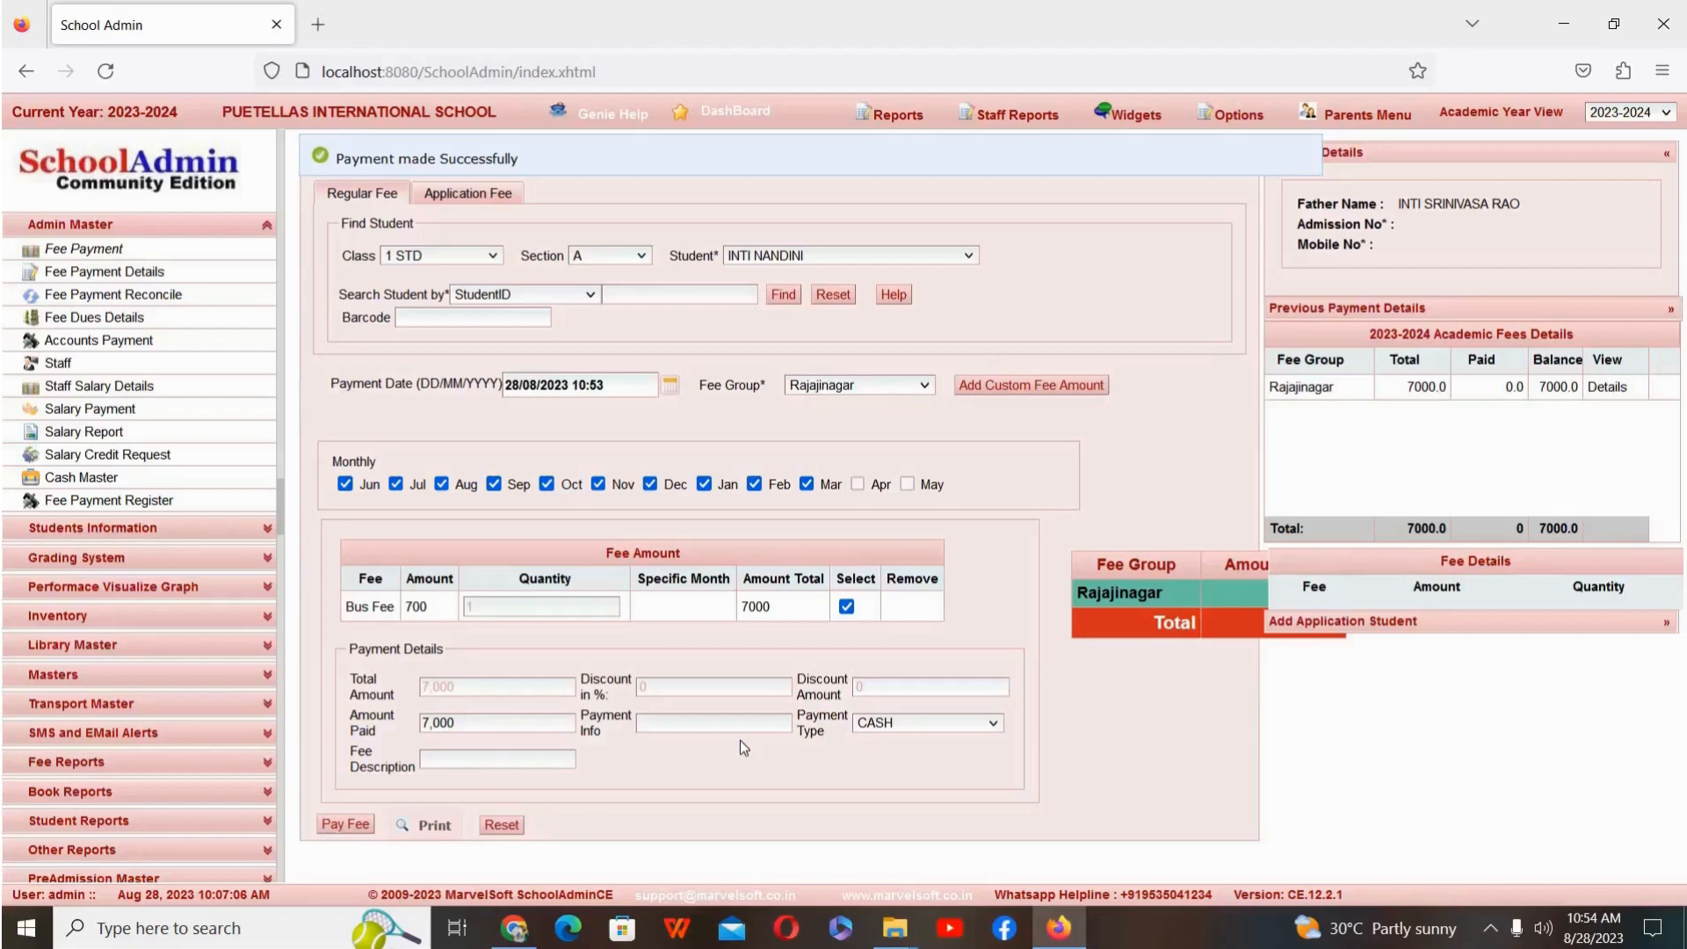
click(840, 294)
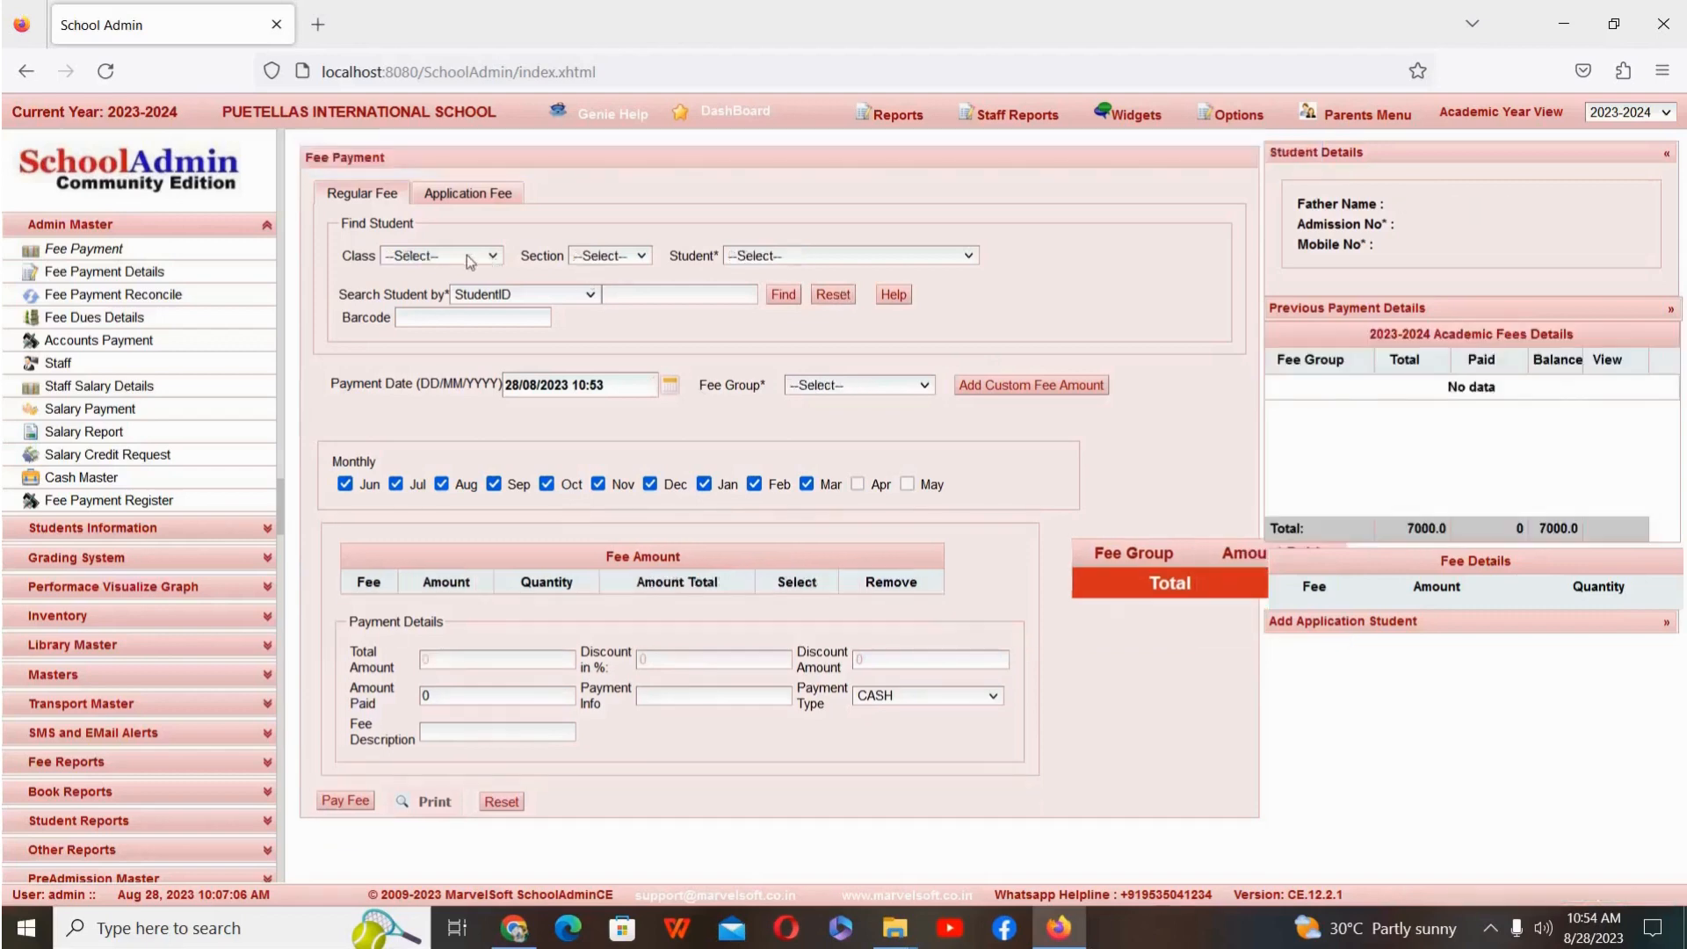
Step: Reload the twelfth student of class 1 STD, section A, for fee payment and choose the Rajajinagar fee group
click(492, 256)
click(439, 380)
click(626, 256)
click(597, 313)
click(868, 258)
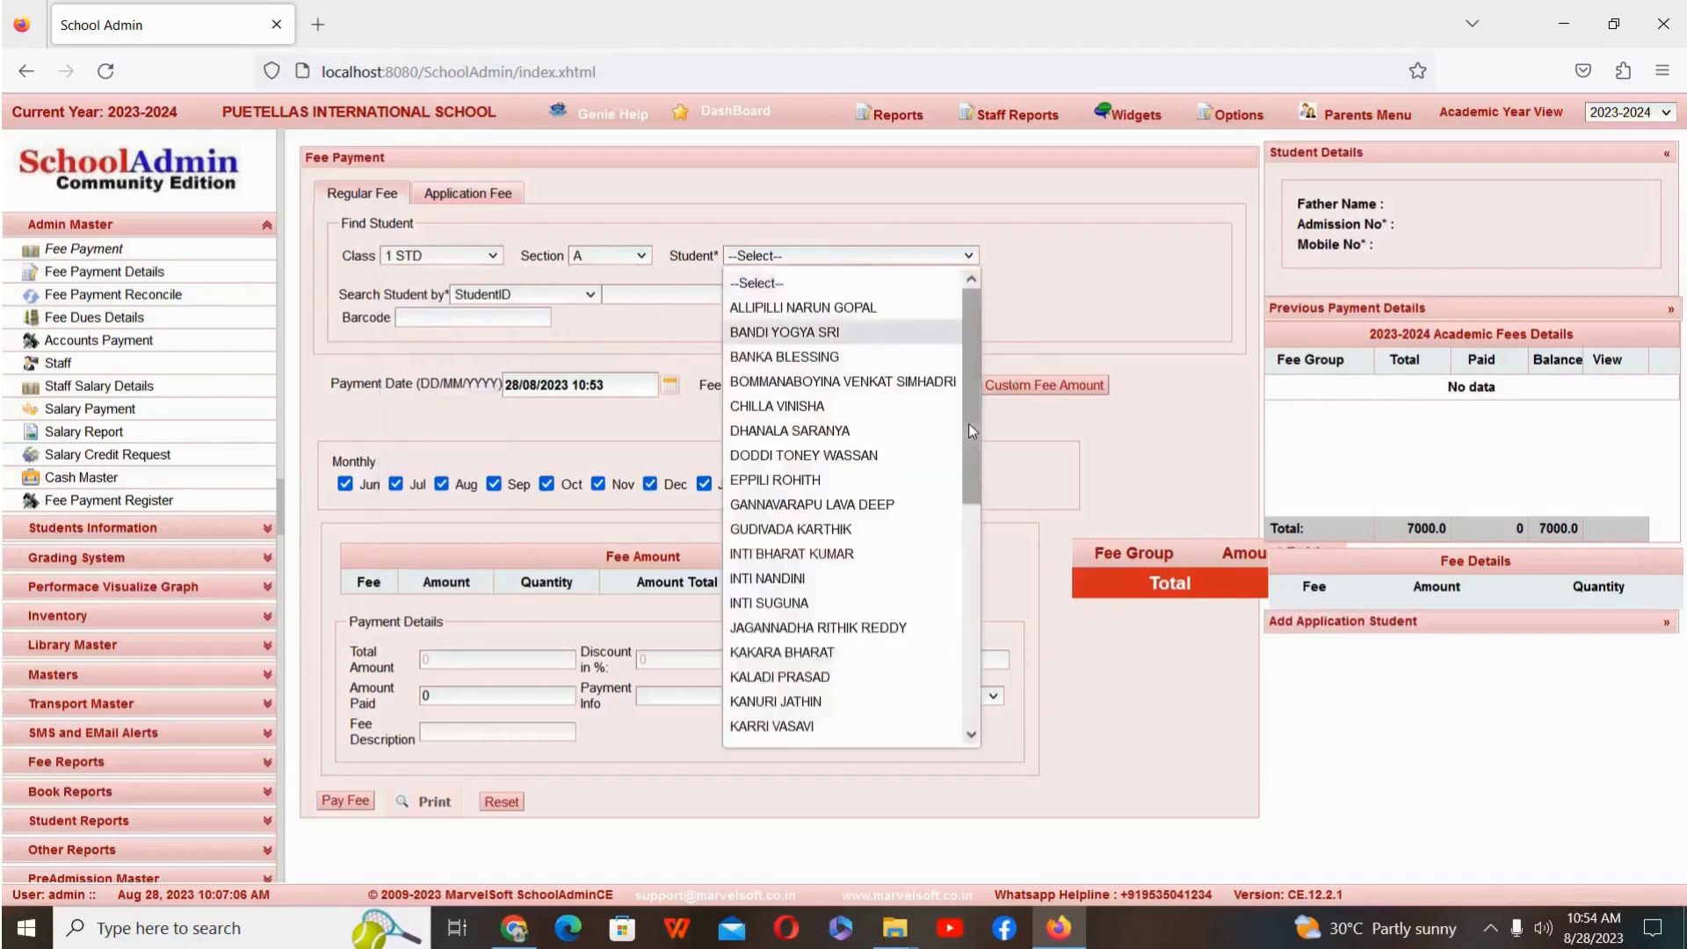
drag(970, 437, 956, 634)
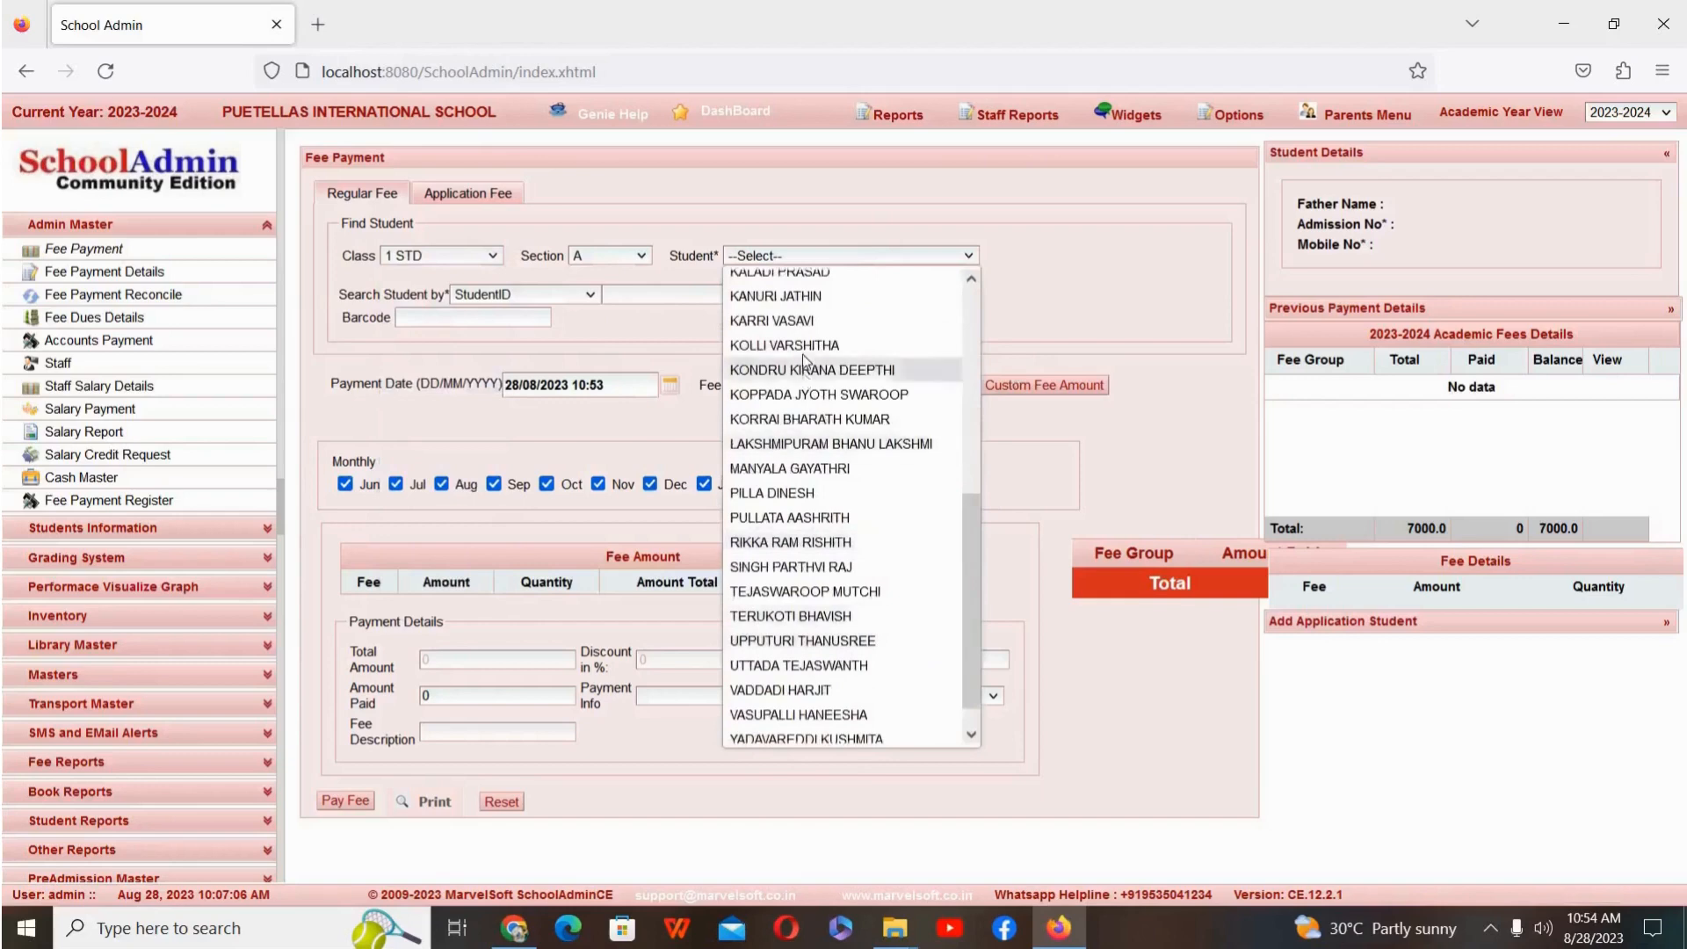
scroll(803, 360, up, 2)
scroll(805, 360, up, 2)
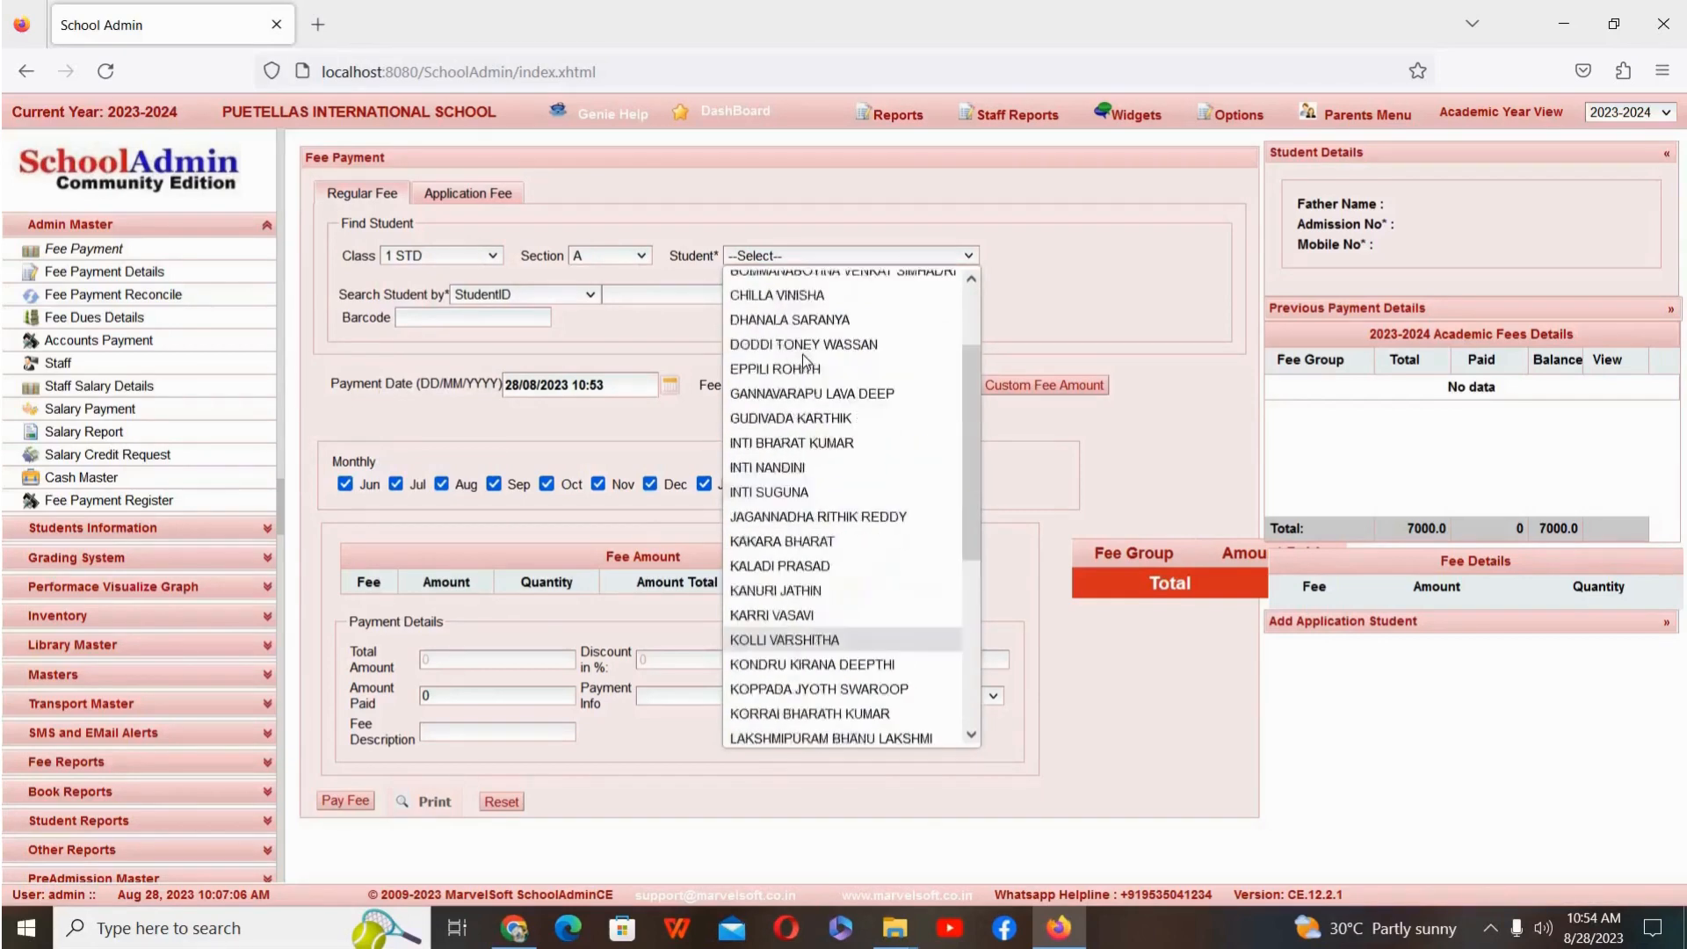
click(815, 462)
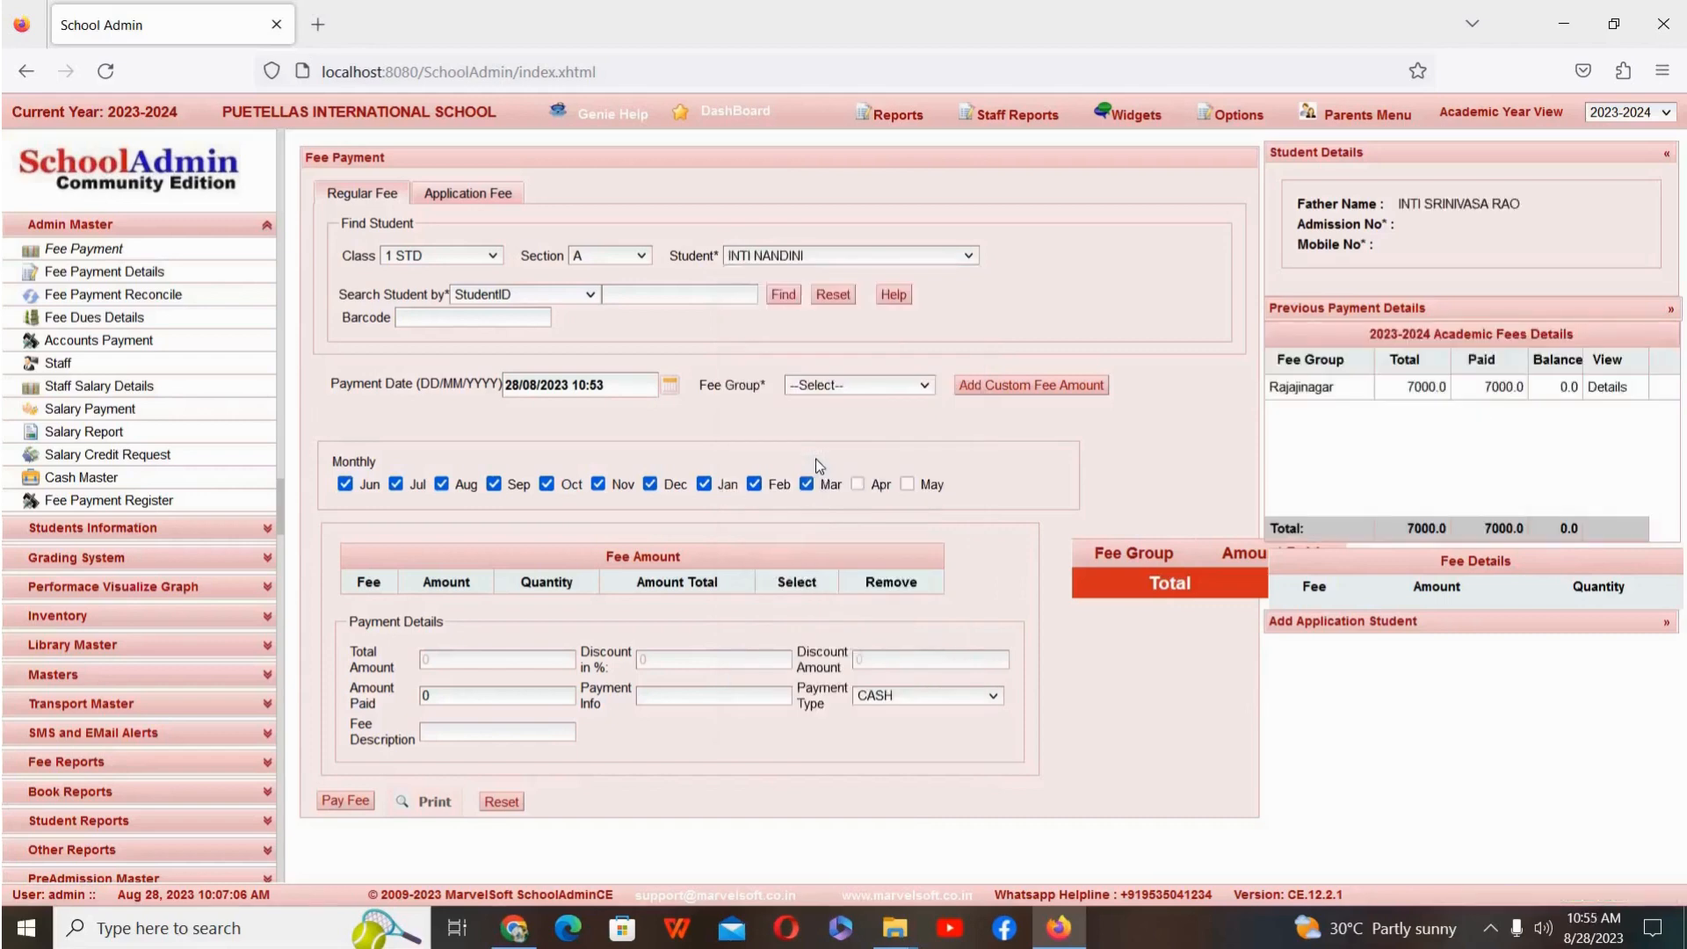
click(861, 391)
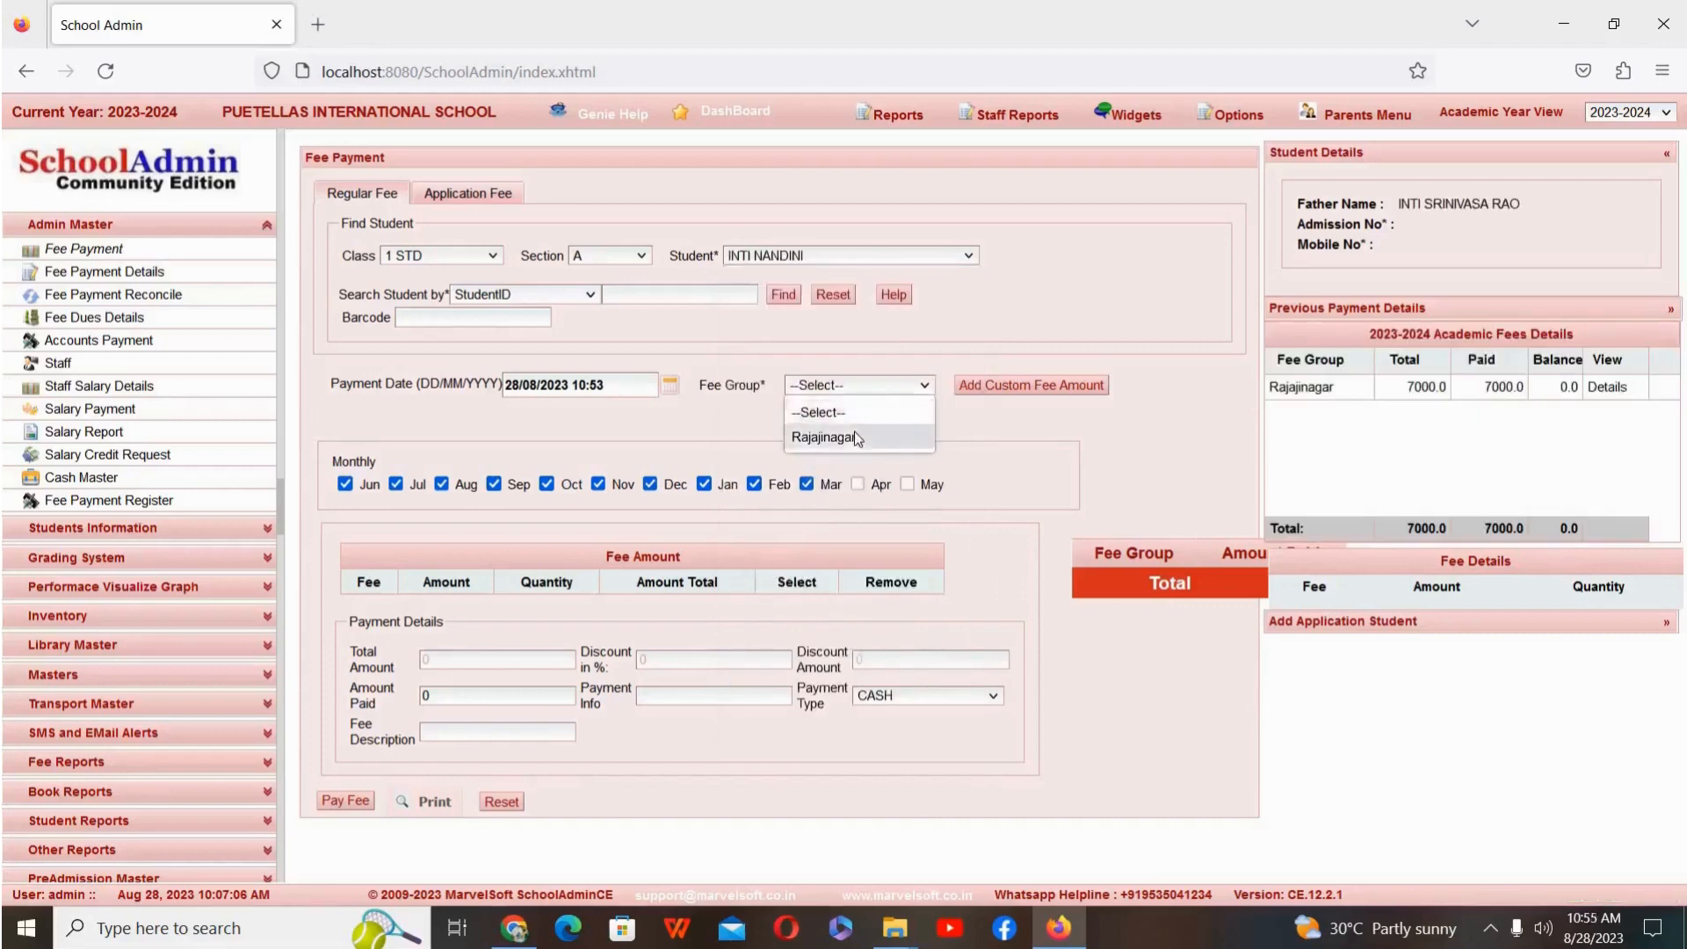
click(855, 435)
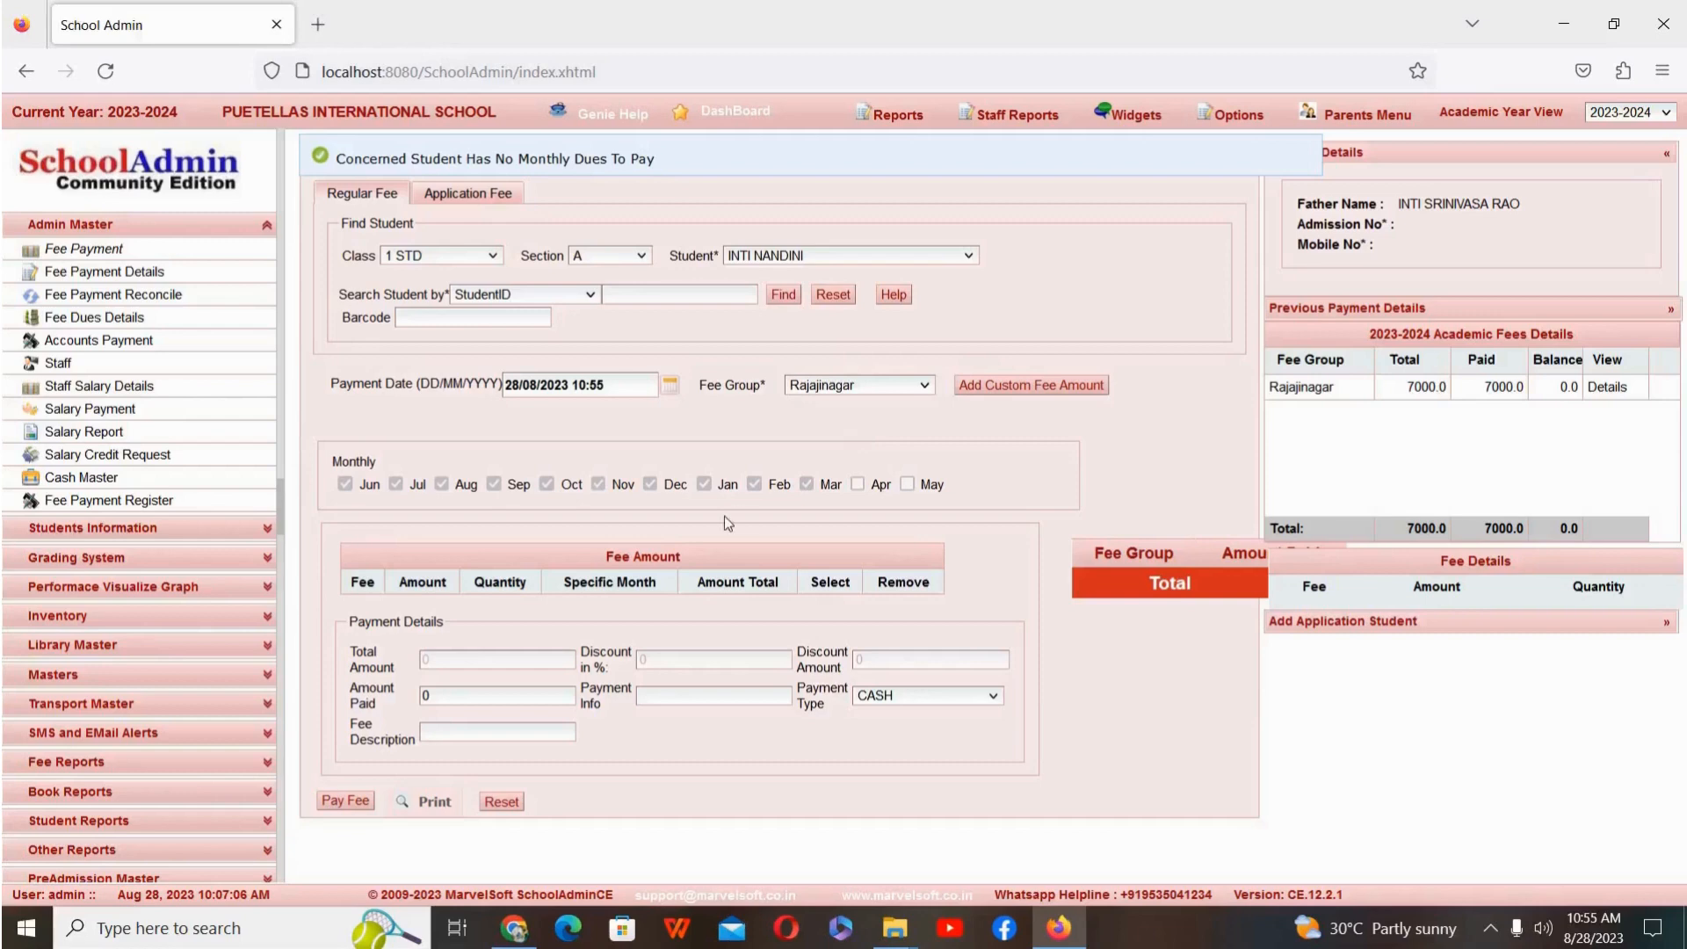
Step: Open the twelfth student's fee receipt, review the Rajajinagar Bus Fee months, rate and amount paid, and close the receipt
click(434, 800)
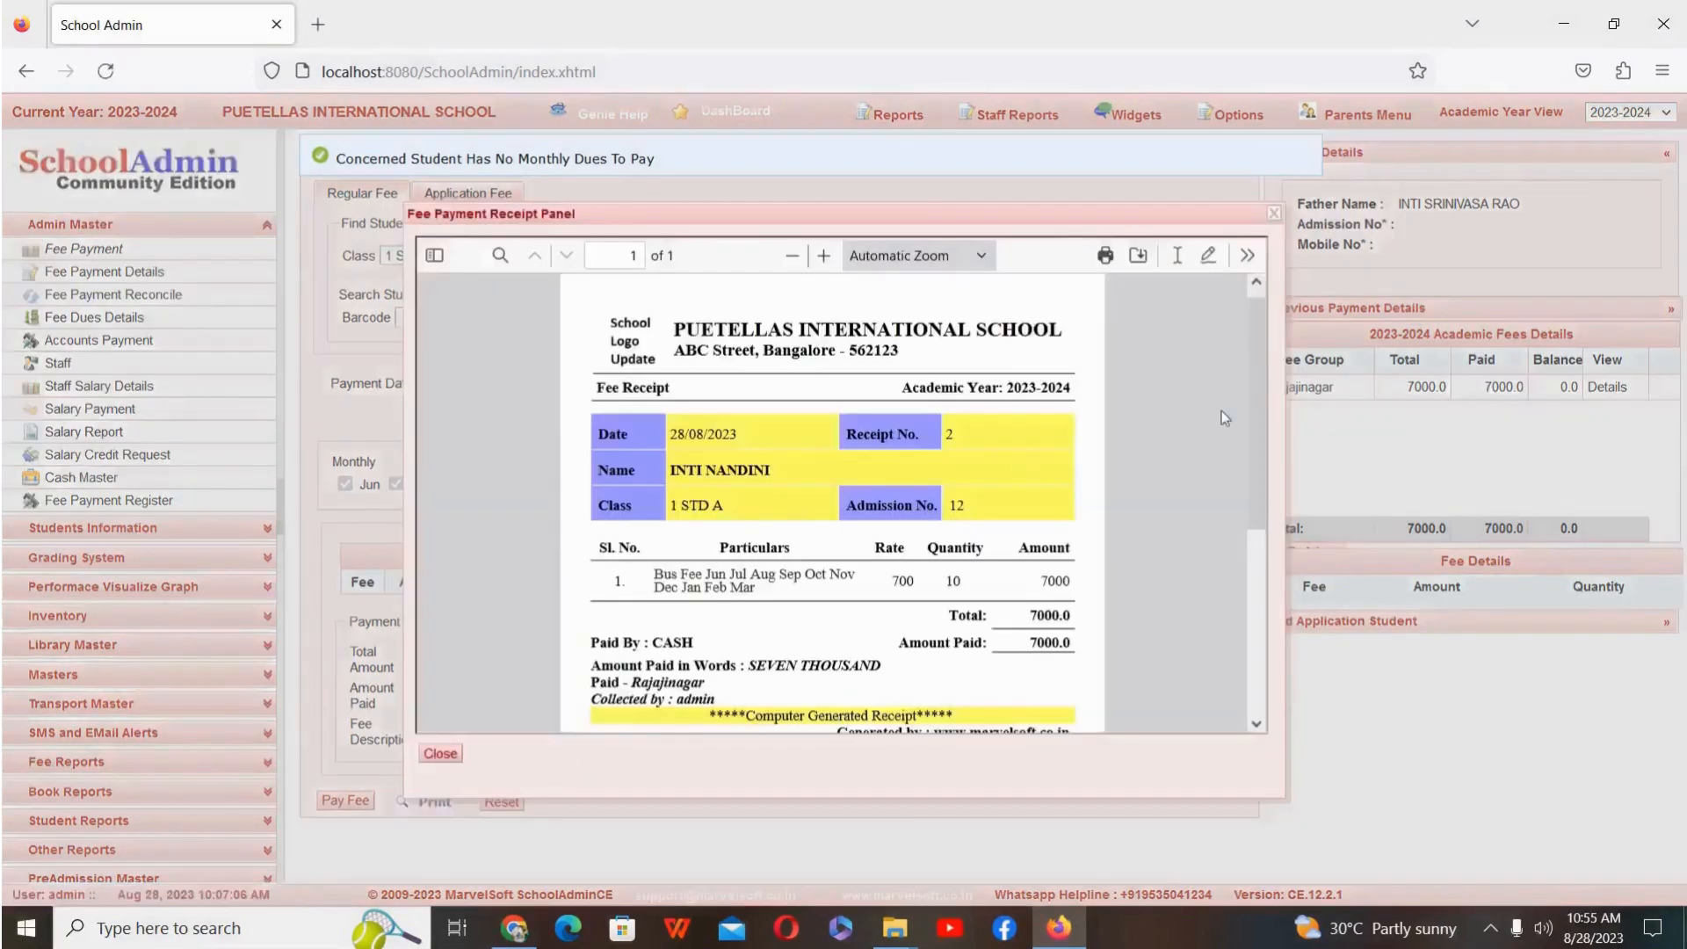
drag(1253, 451, 1234, 377)
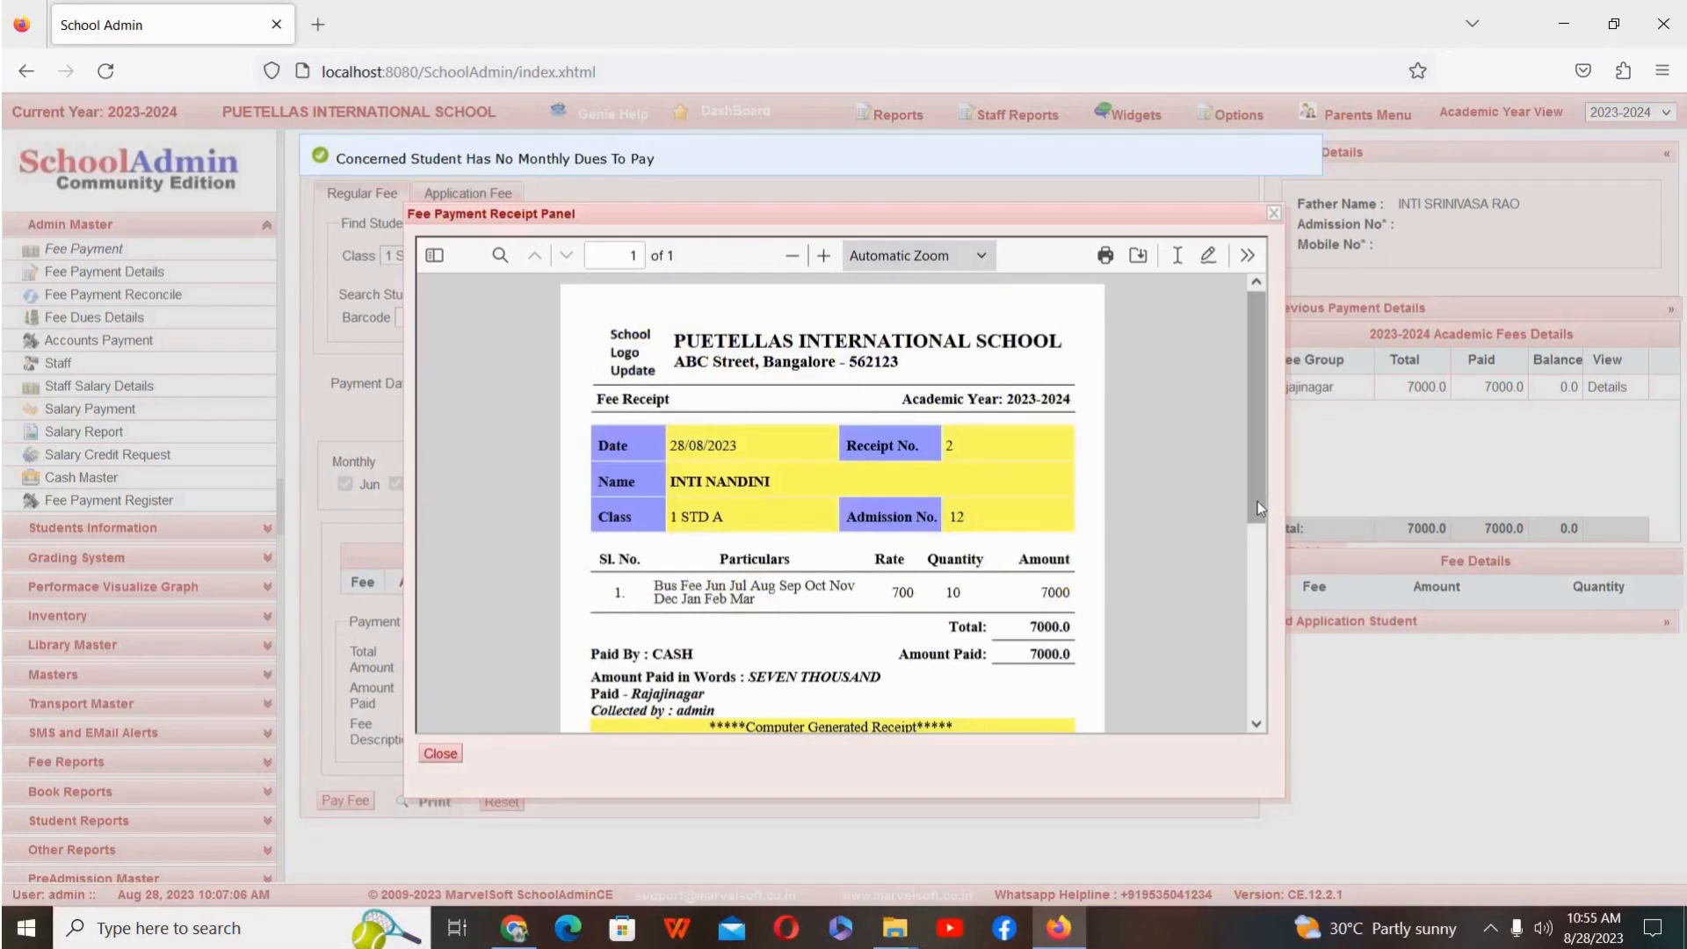
mouse_move(1257, 507)
mouse_down()
mouse_move(1247, 588)
mouse_move(1269, 694)
mouse_move(1271, 489)
mouse_up()
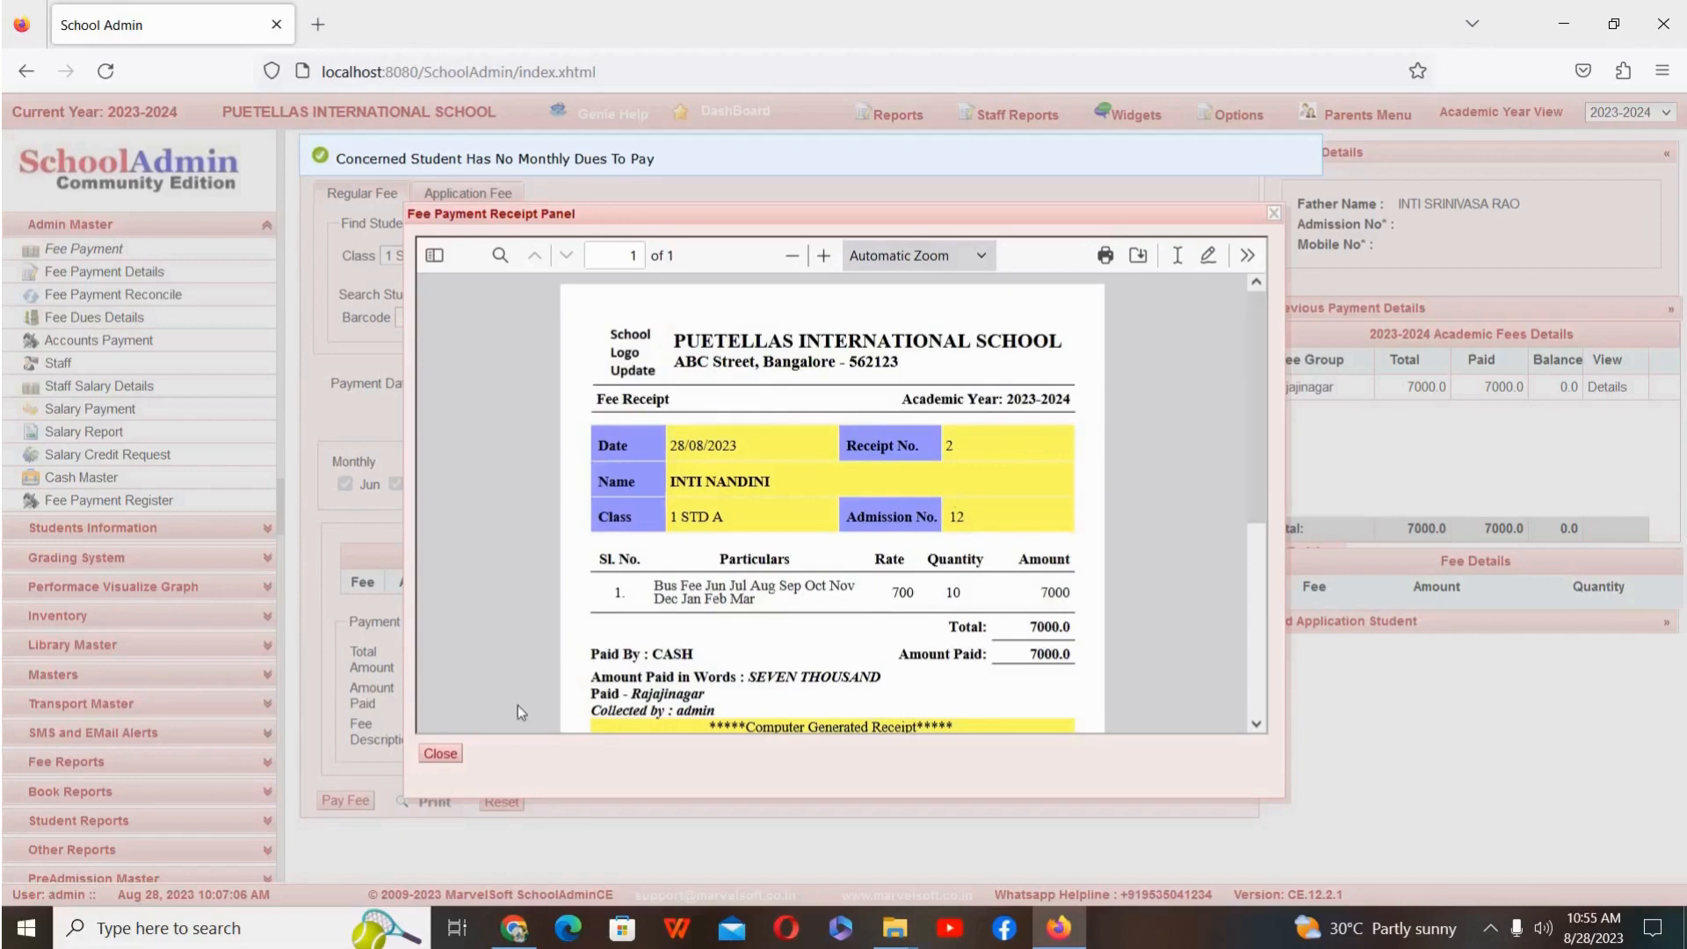
click(442, 754)
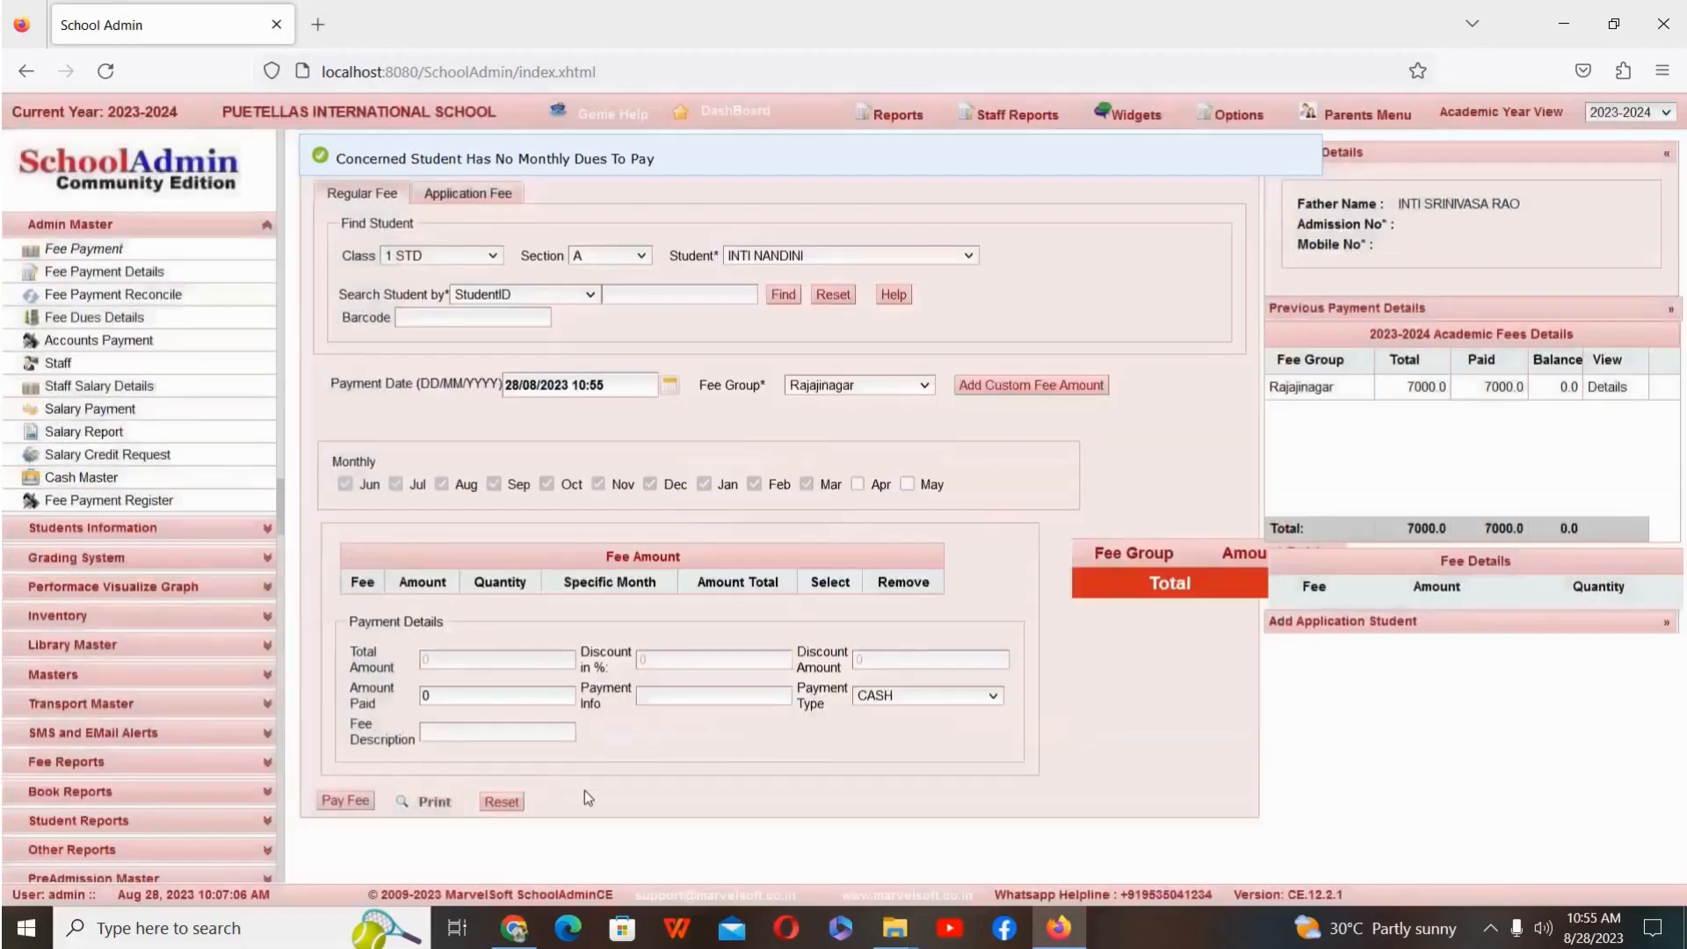